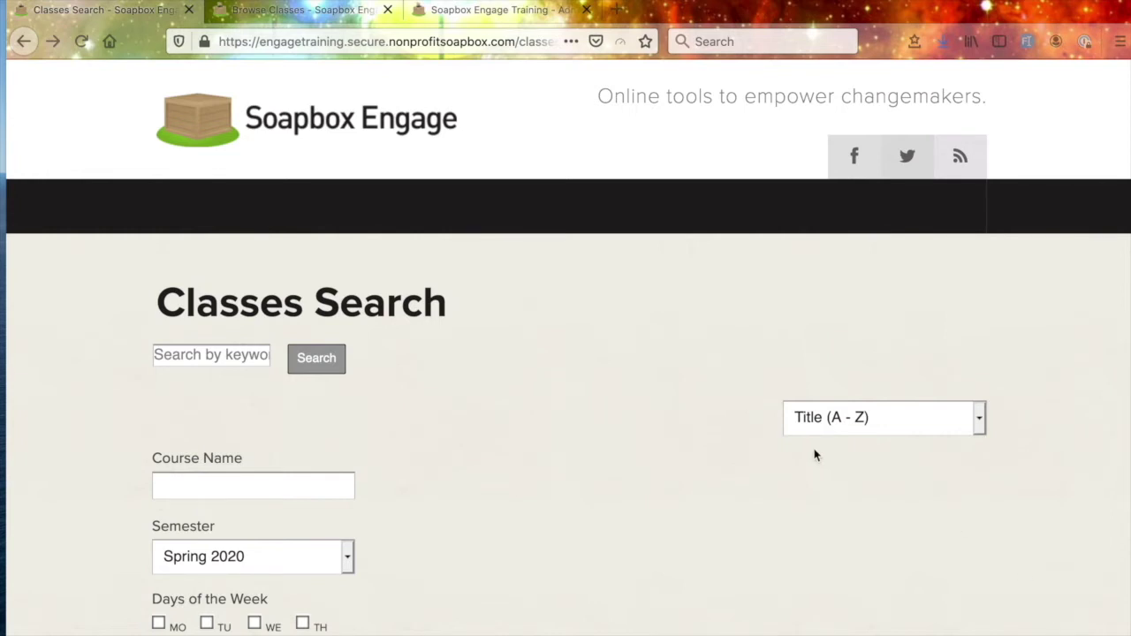
# - Look through the available class search filters, from course name down to start time
pyautogui.scroll(-1, 666, 510)
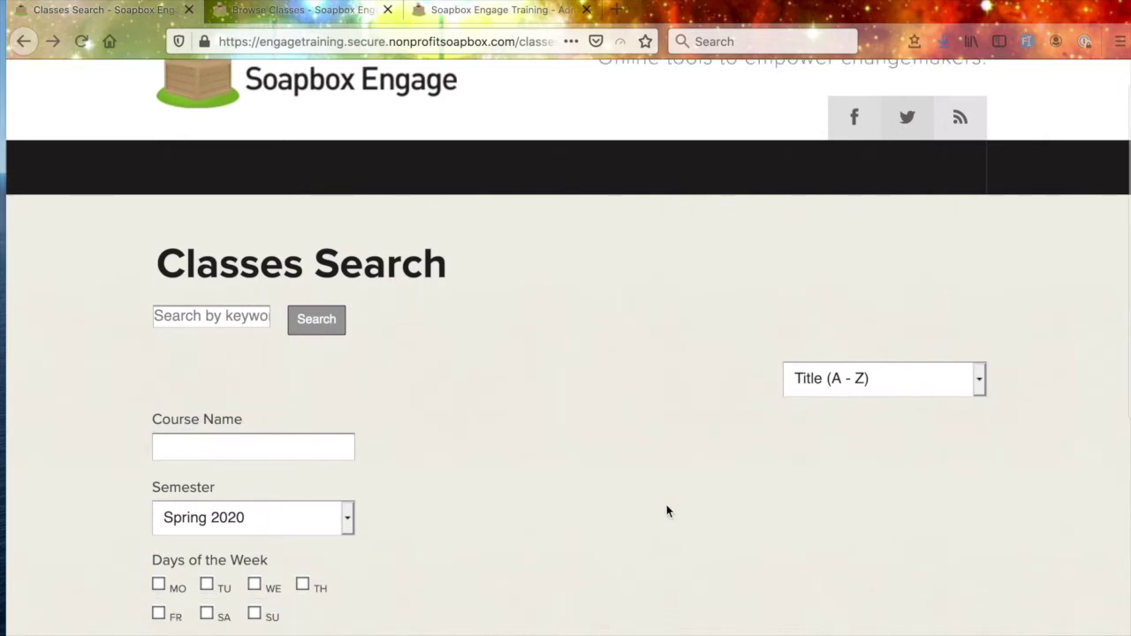
pyautogui.scroll(-3, 688, 570)
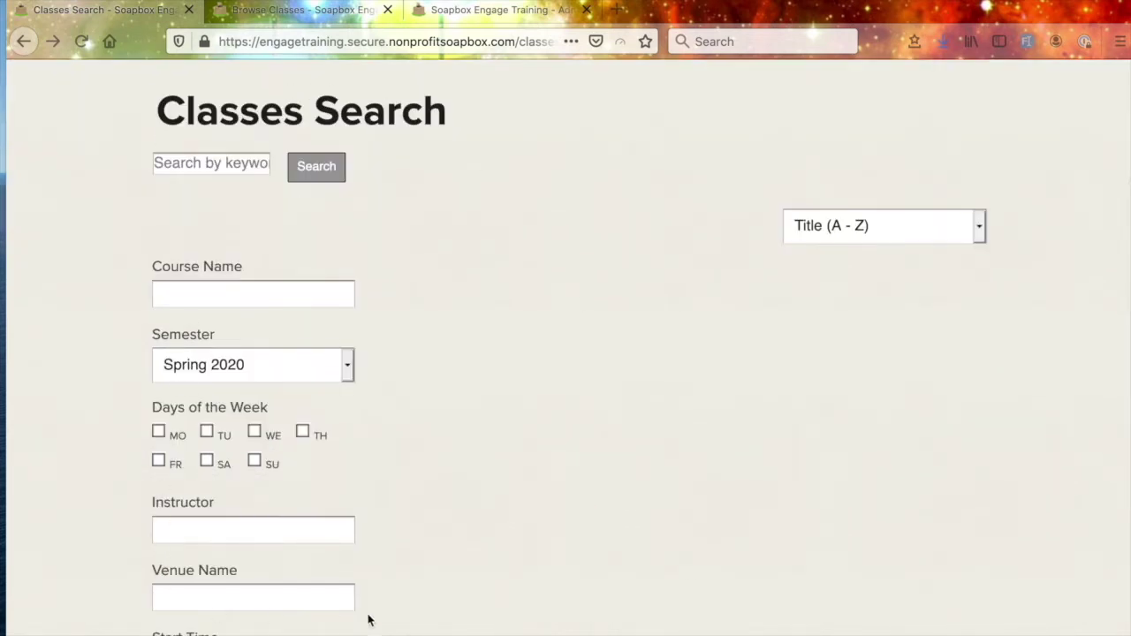
pyautogui.scroll(-3, 441, 580)
pyautogui.scroll(3, 440, 580)
pyautogui.scroll(1, 410, 297)
pyautogui.scroll(-1, 410, 298)
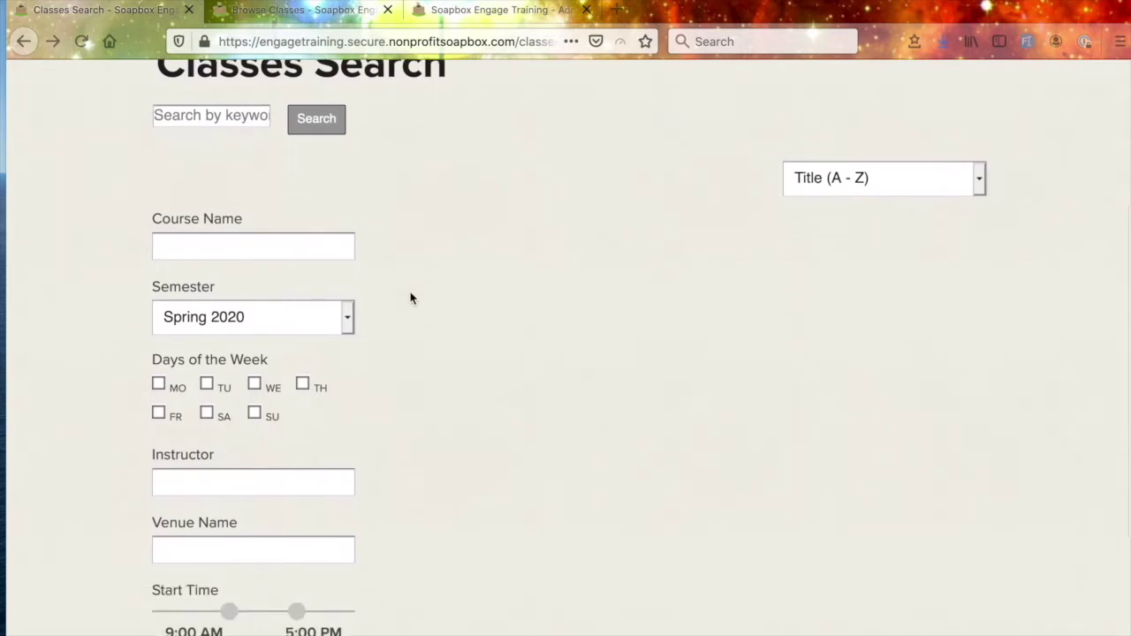
pyautogui.click(215, 245)
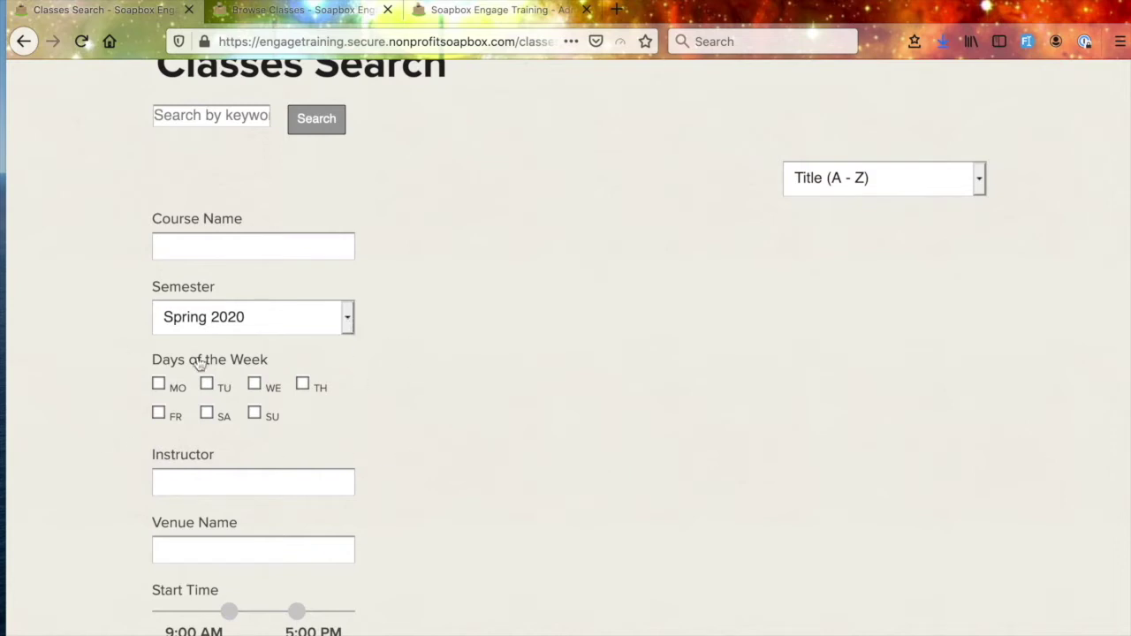
# - Widen the Start Time filter to run from 12:00 AM to 11:59 PM
pyautogui.scroll(-1, 248, 431)
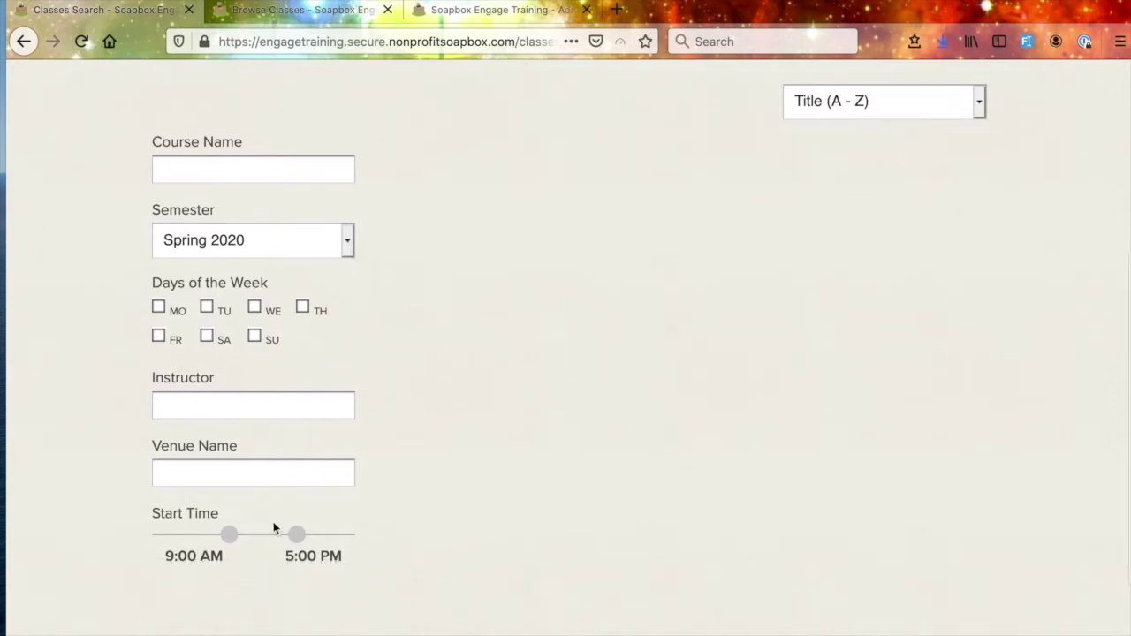
pyautogui.scroll(-1, 284, 584)
pyautogui.moveTo(228, 510); pyautogui.dragTo(111, 512)
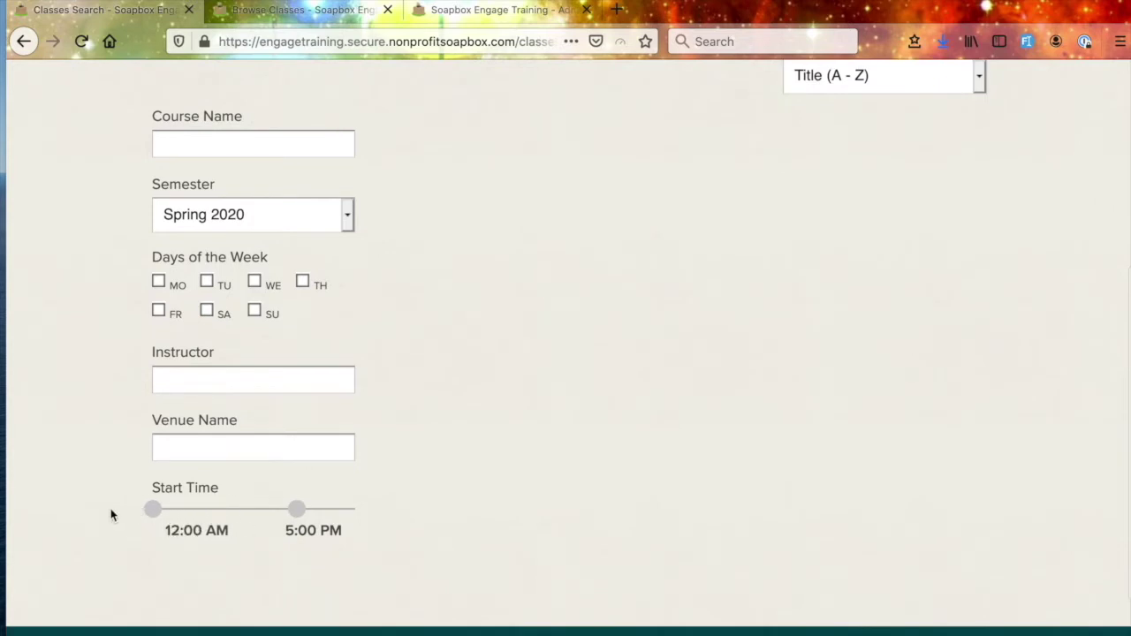
pyautogui.moveTo(296, 508); pyautogui.dragTo(362, 511)
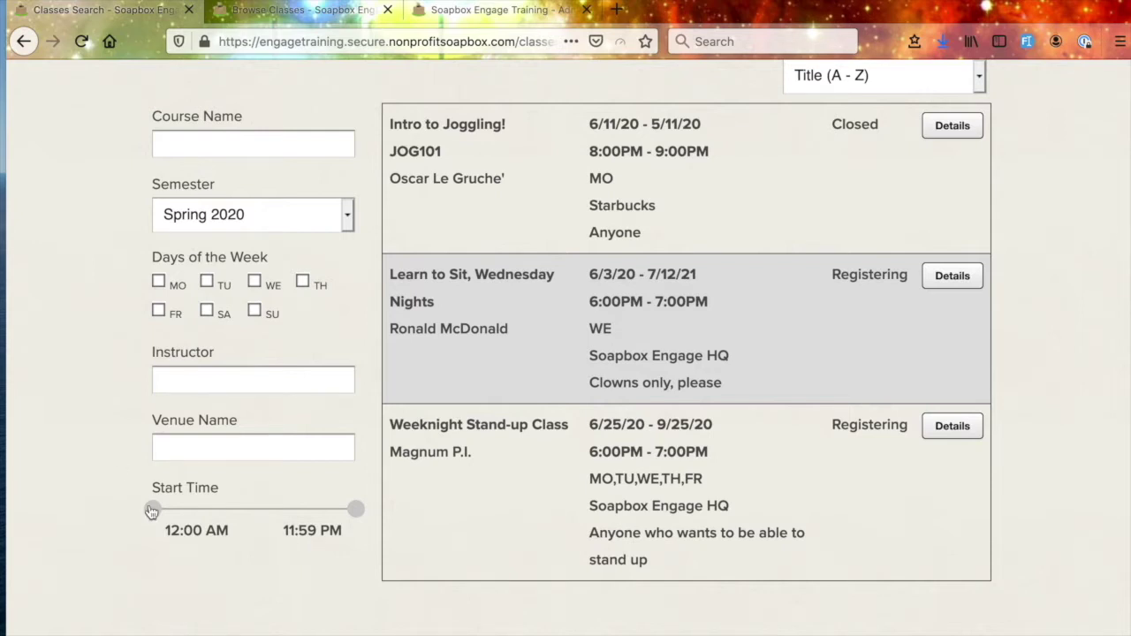
# - Filter the class results by the course Intro to Joggling, picked from the course name suggestions for "jo"
pyautogui.scroll(2, 151, 510)
pyautogui.scroll(-1, 150, 510)
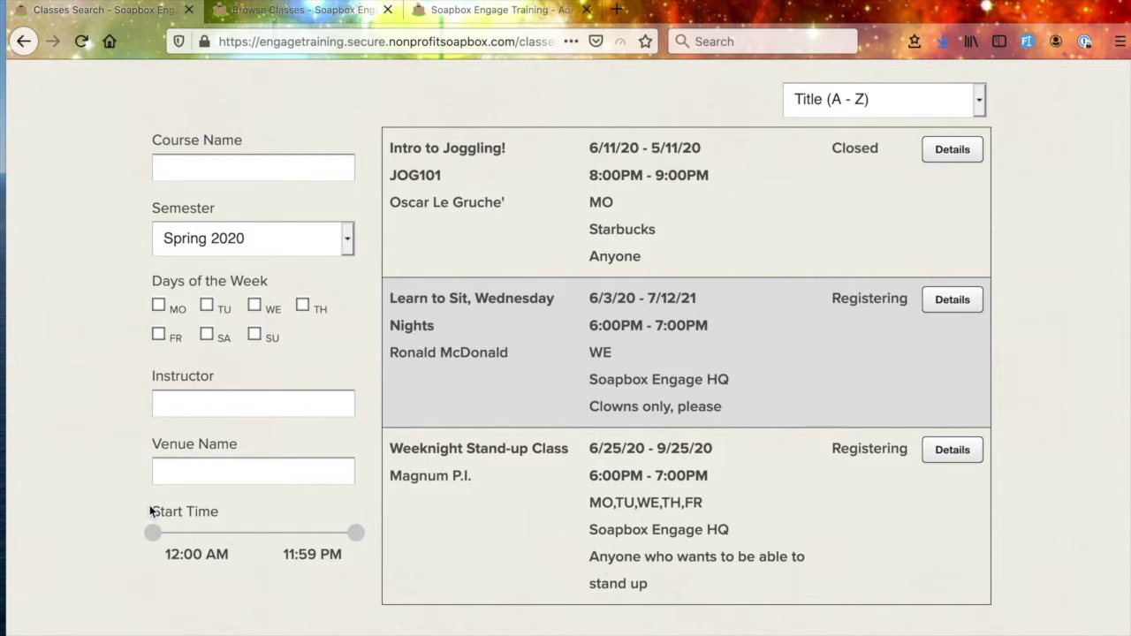
pyautogui.scroll(1, 111, 228)
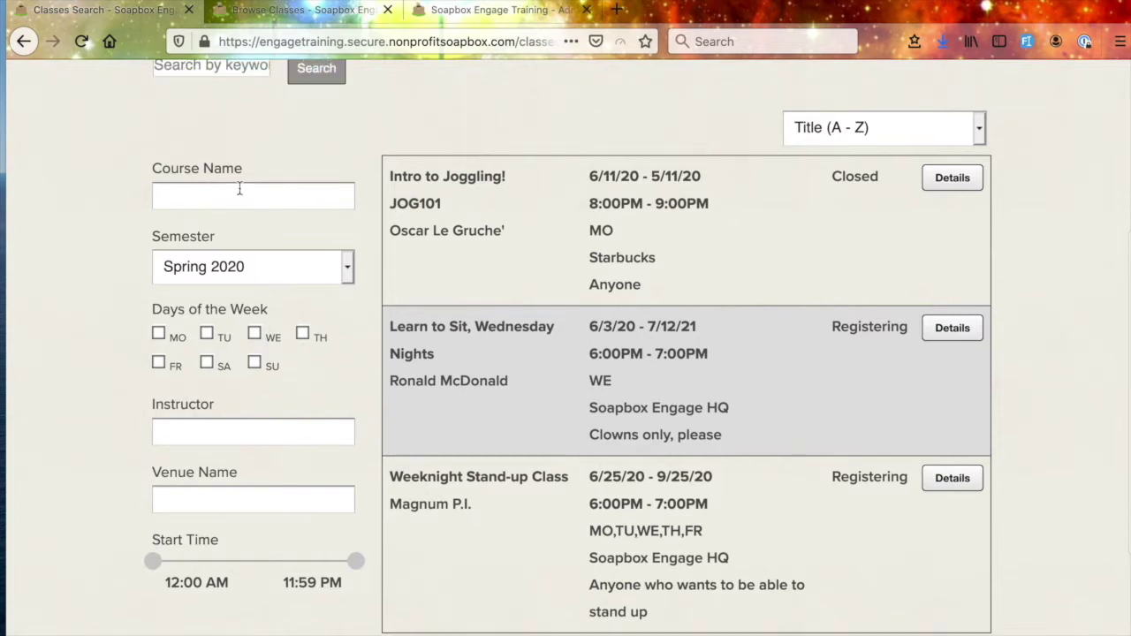
pyautogui.moveTo(244, 180); pyautogui.dragTo(125, 167)
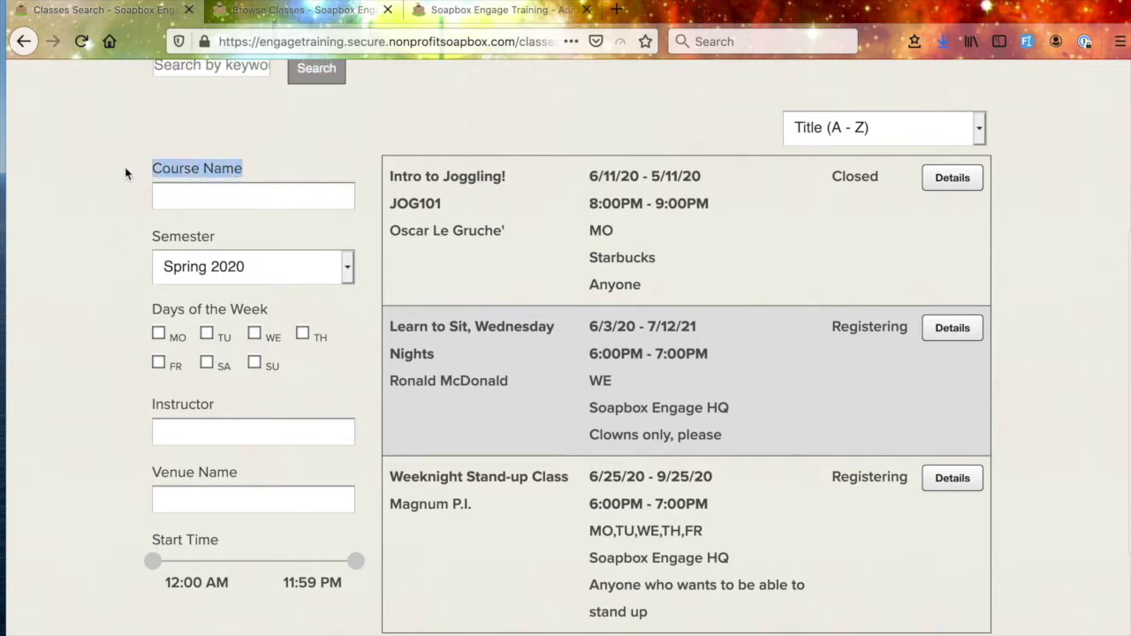
pyautogui.click(214, 196)
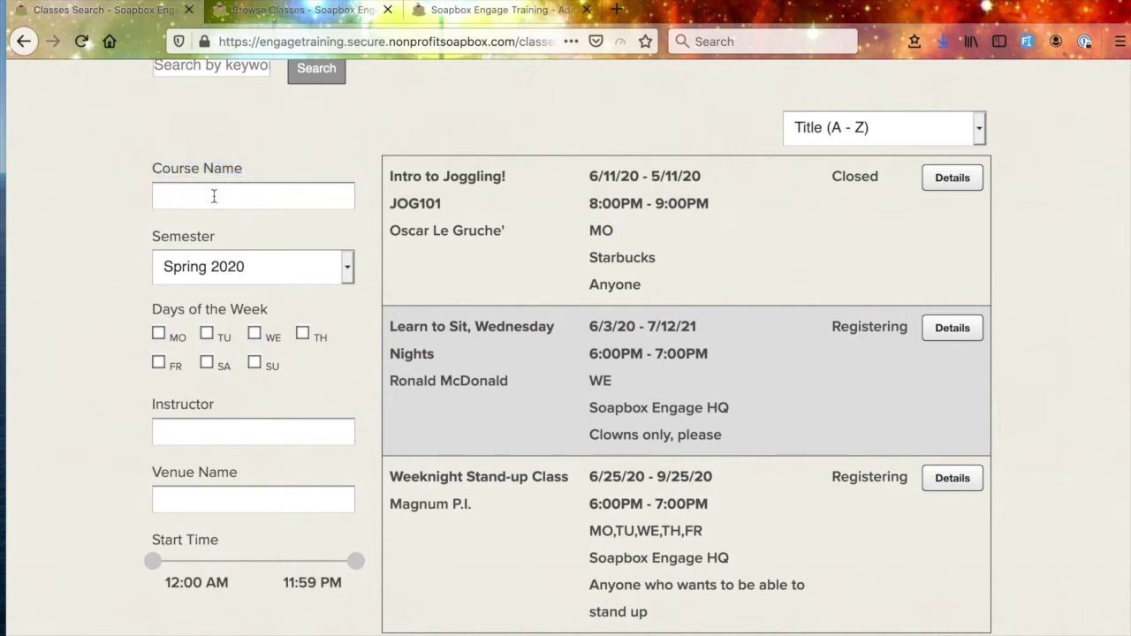
pyautogui.write('jo')
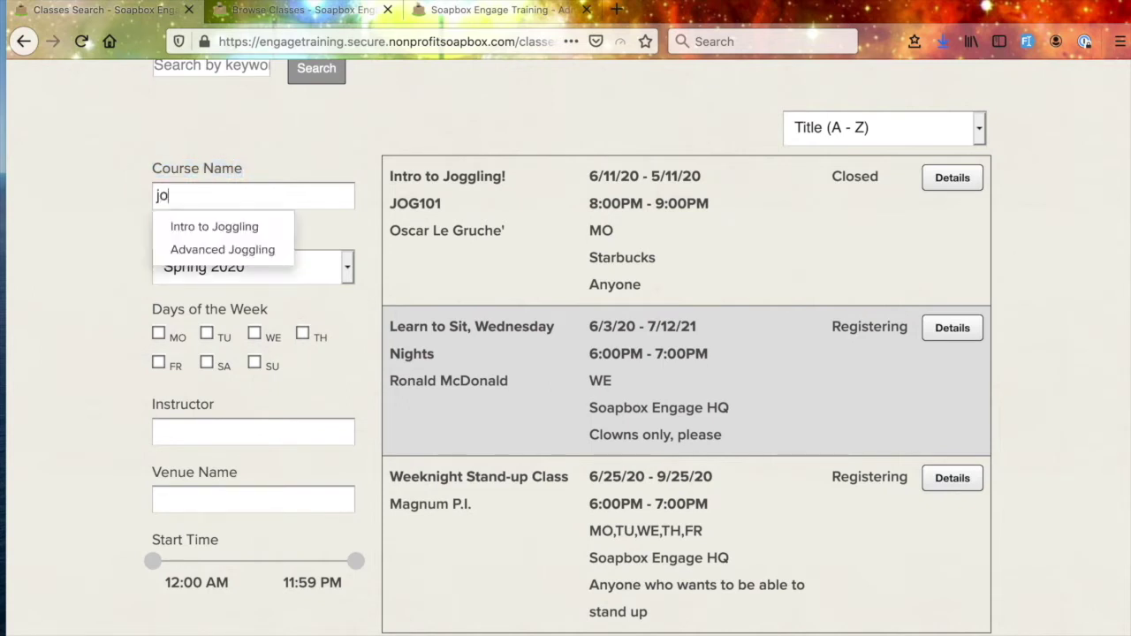
pyautogui.click(214, 227)
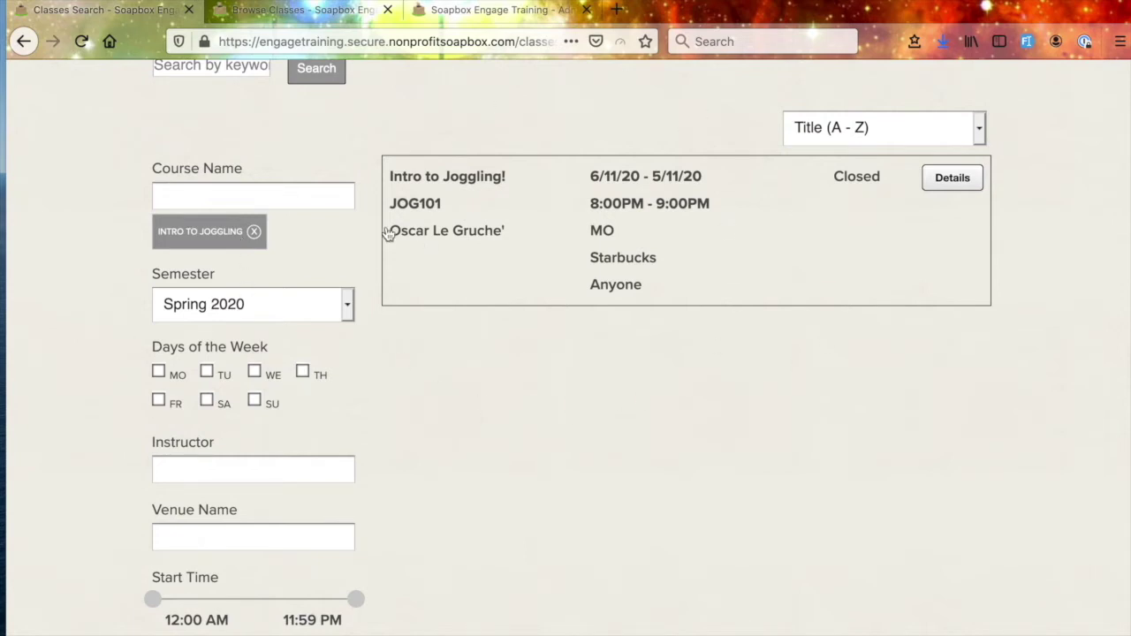
# - Remove the Intro to Joggling course filter and check the semester choices without changing the selection
pyautogui.click(253, 231)
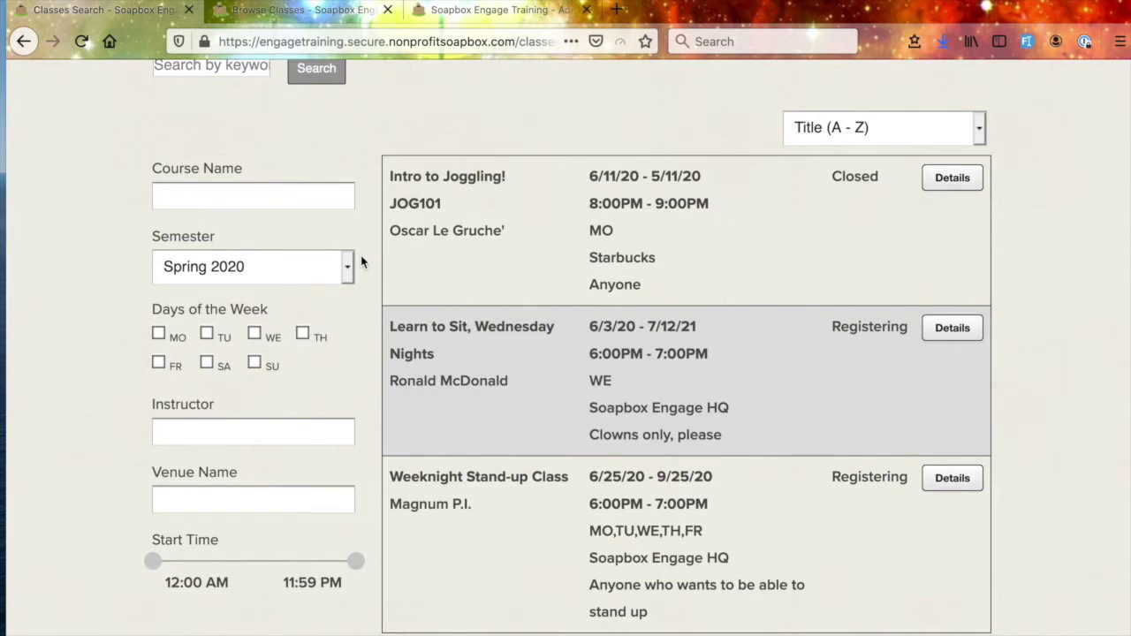
pyautogui.click(350, 271)
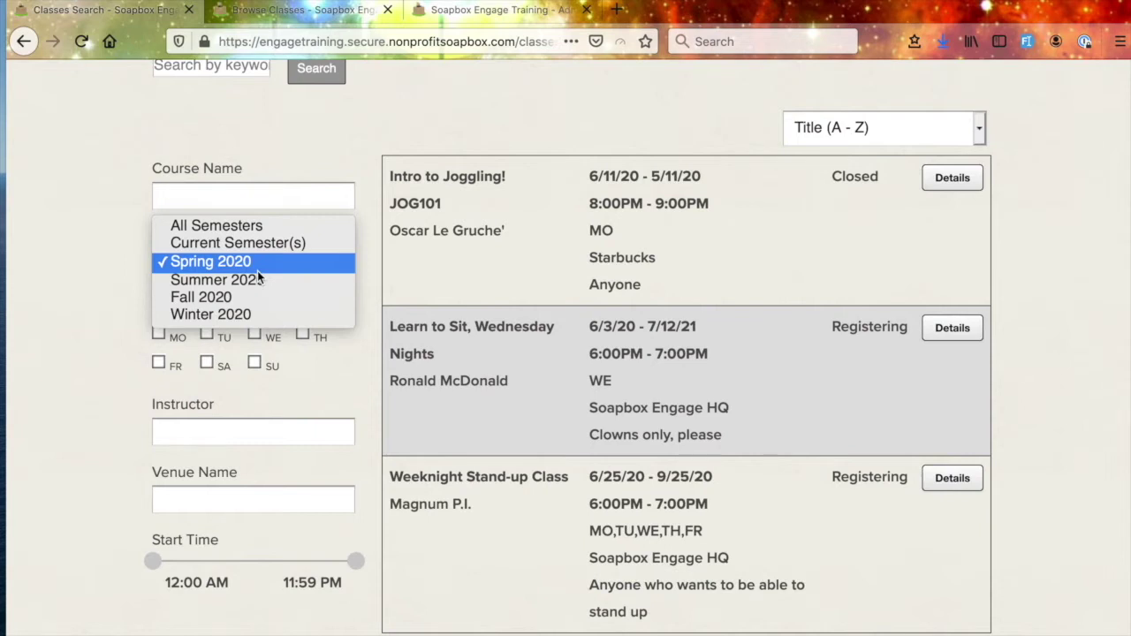
pyautogui.click(297, 387)
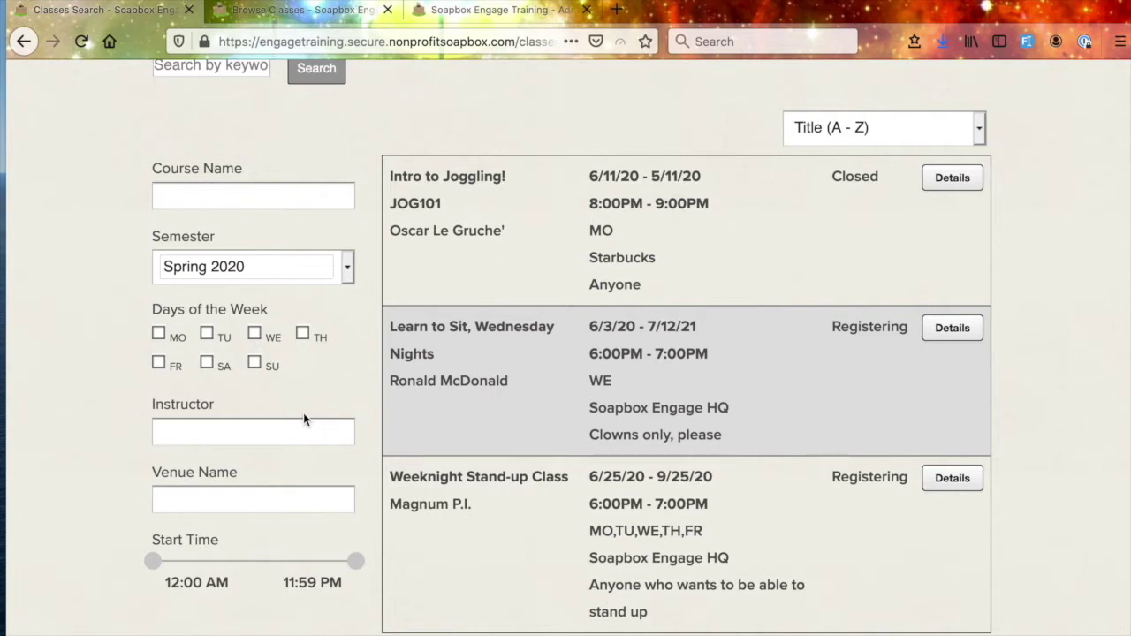
# - Switch to the Browse Classes page and examine the course descriptions and the classes grouped under each course
pyautogui.scroll(3, 365, 278)
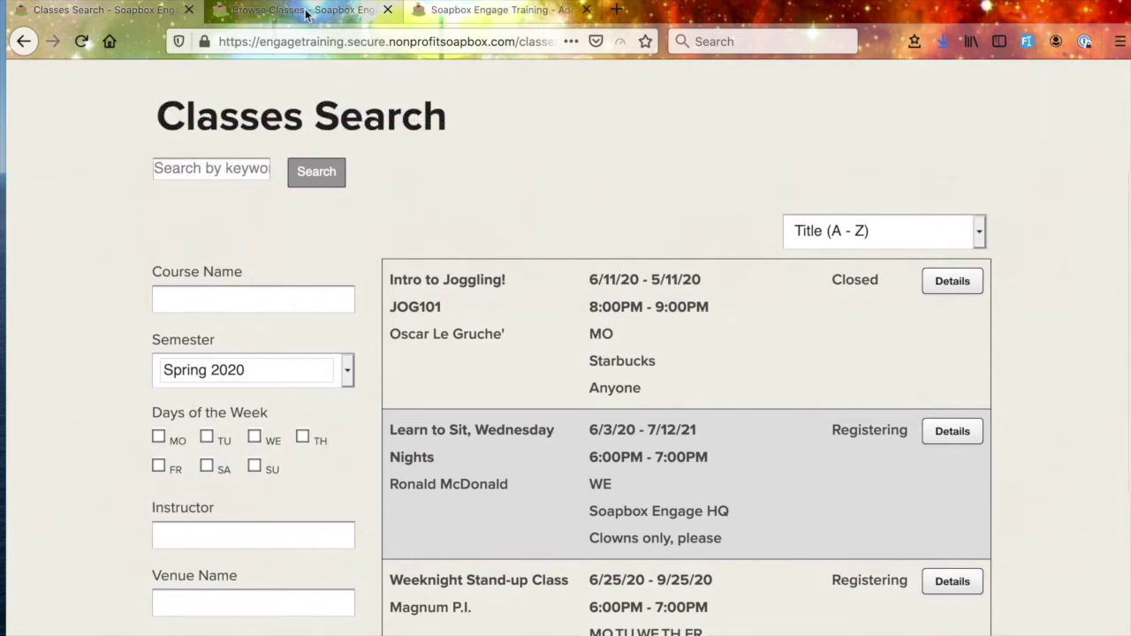
pyautogui.click(306, 11)
pyautogui.scroll(-3, 710, 406)
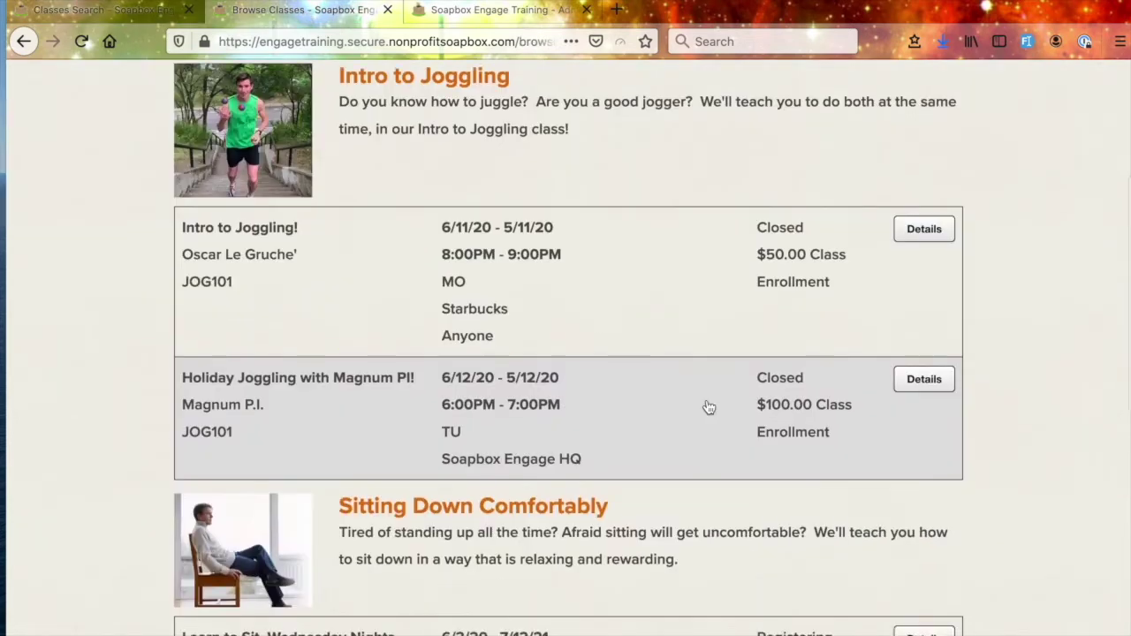
pyautogui.scroll(-4, 710, 407)
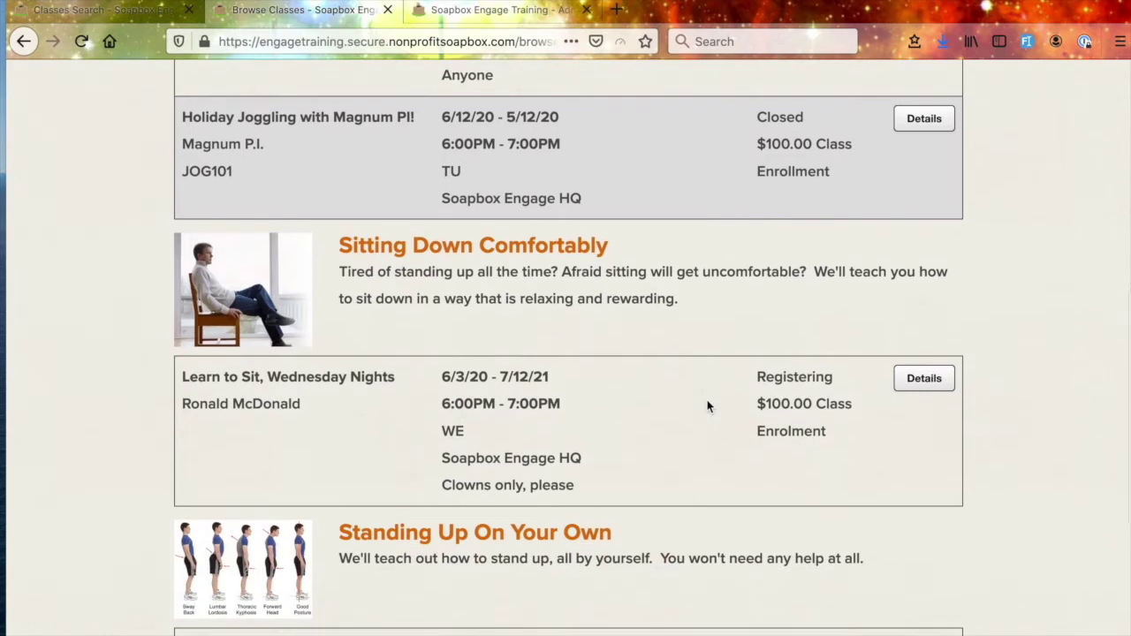
pyautogui.scroll(-3, 709, 406)
pyautogui.scroll(10, 708, 406)
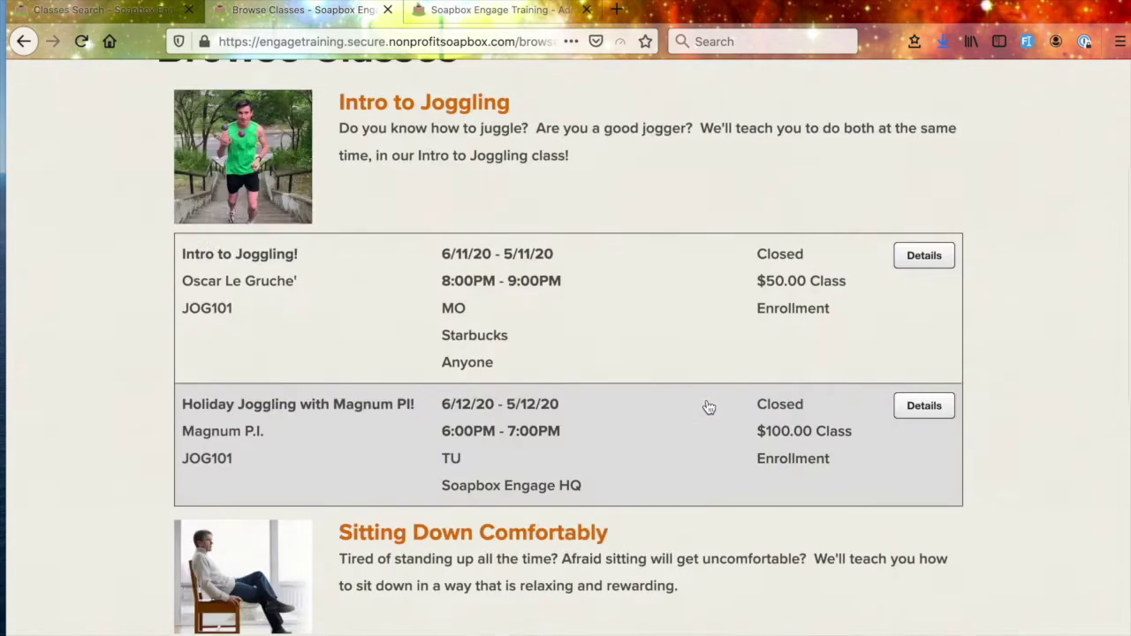
pyautogui.scroll(-2, 708, 407)
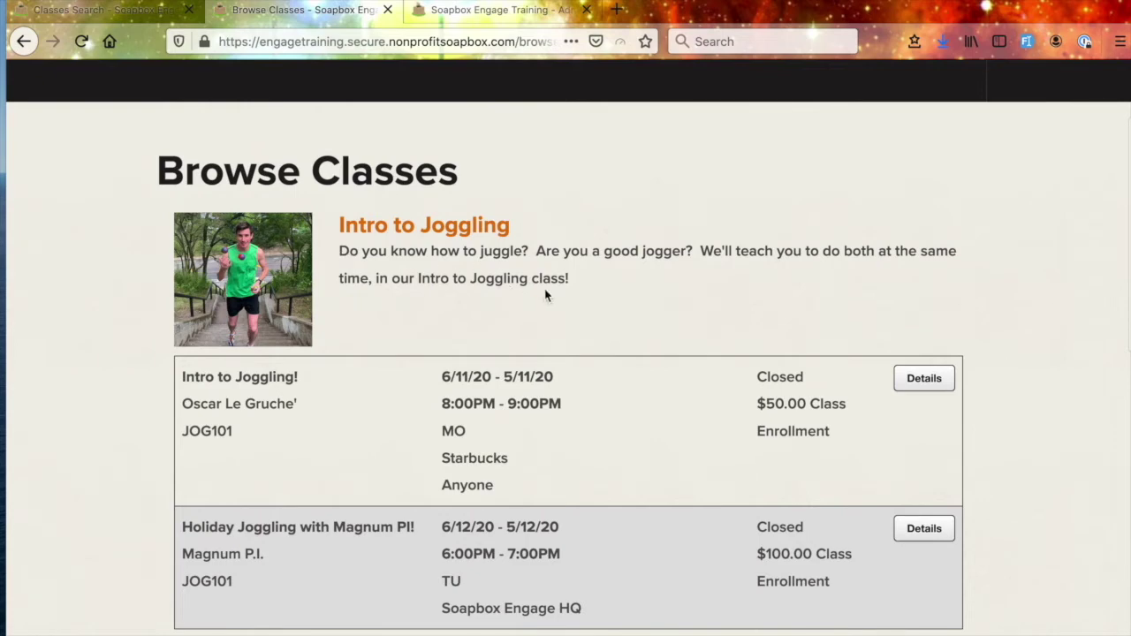
pyautogui.scroll(-2, 412, 340)
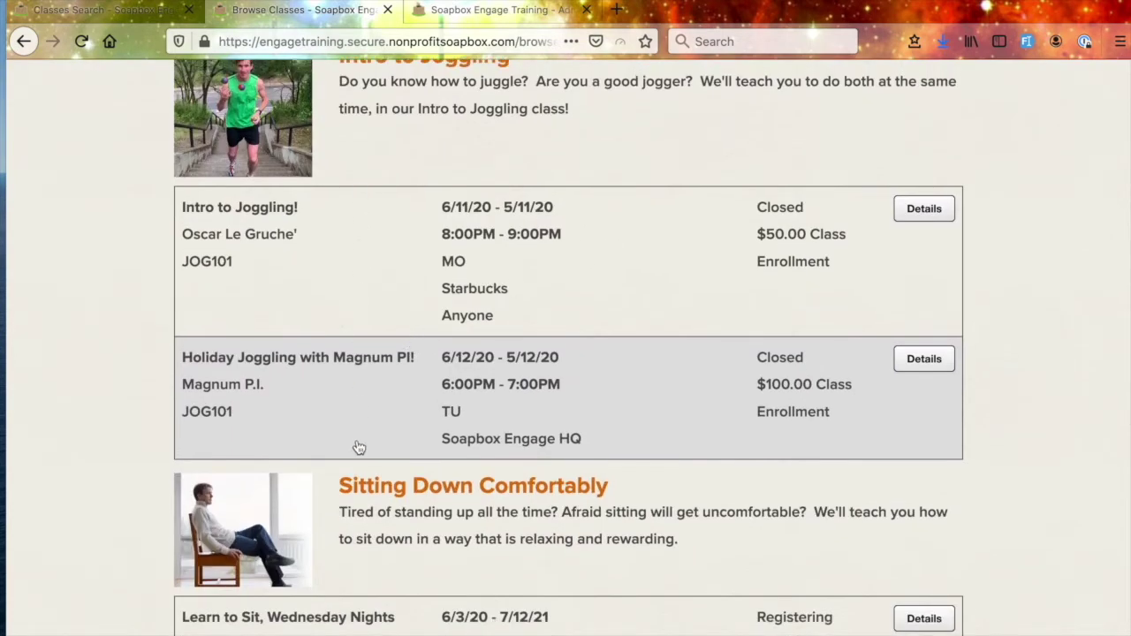
pyautogui.scroll(1, 359, 448)
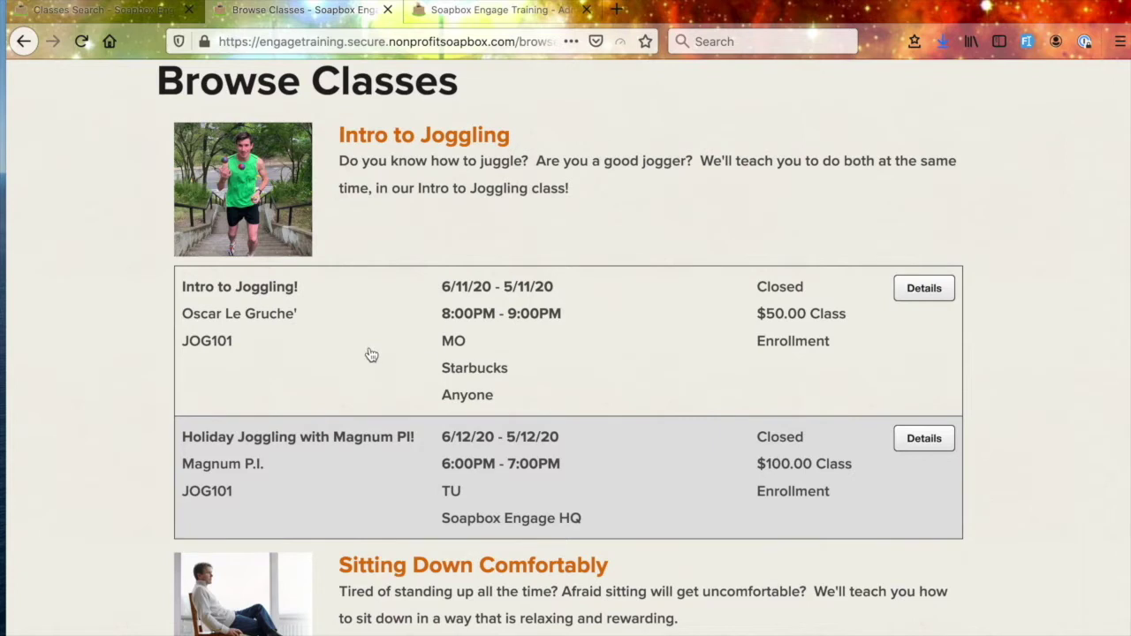
pyautogui.moveTo(305, 294); pyautogui.dragTo(196, 296)
pyautogui.click(196, 295)
pyautogui.scroll(-1, 522, 404)
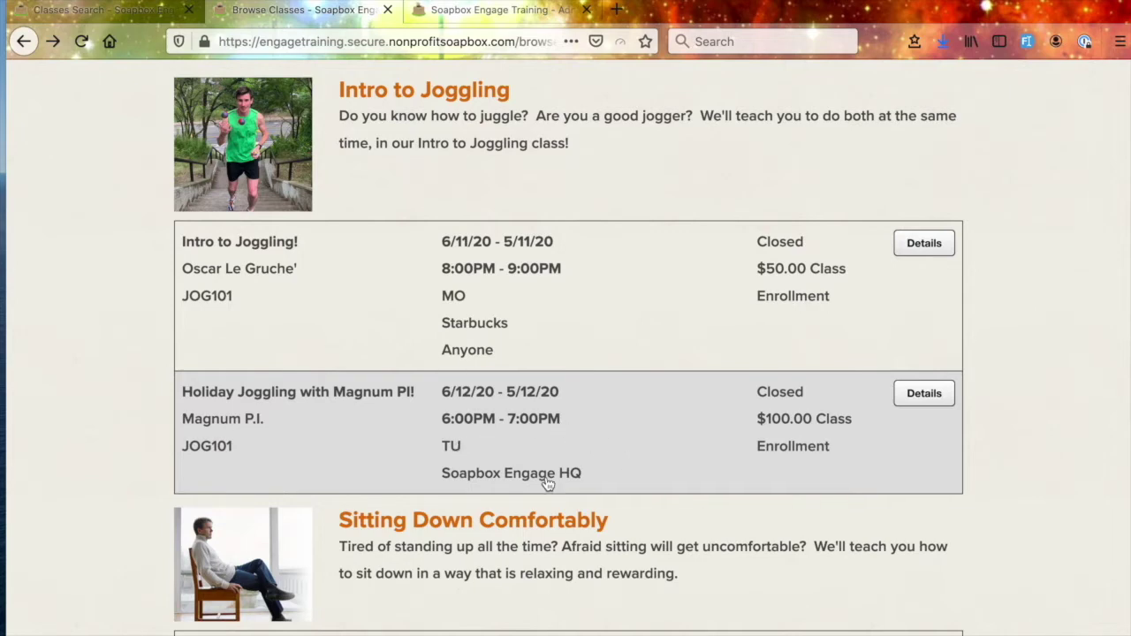
pyautogui.scroll(-3, 547, 484)
pyautogui.scroll(-3, 574, 477)
pyautogui.scroll(10, 538, 469)
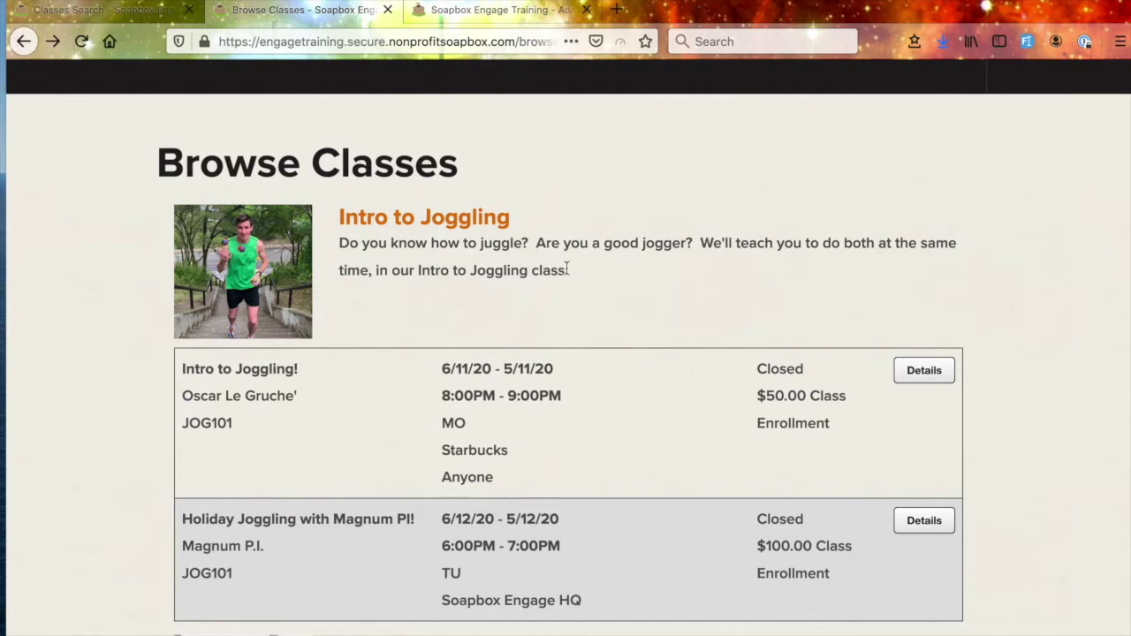
# - Open the Intro to Joggling! class details and review its description, schedule, venue, ticket pricing and class information
pyautogui.click(919, 370)
pyautogui.scroll(-1, 516, 494)
pyautogui.scroll(-1, 522, 478)
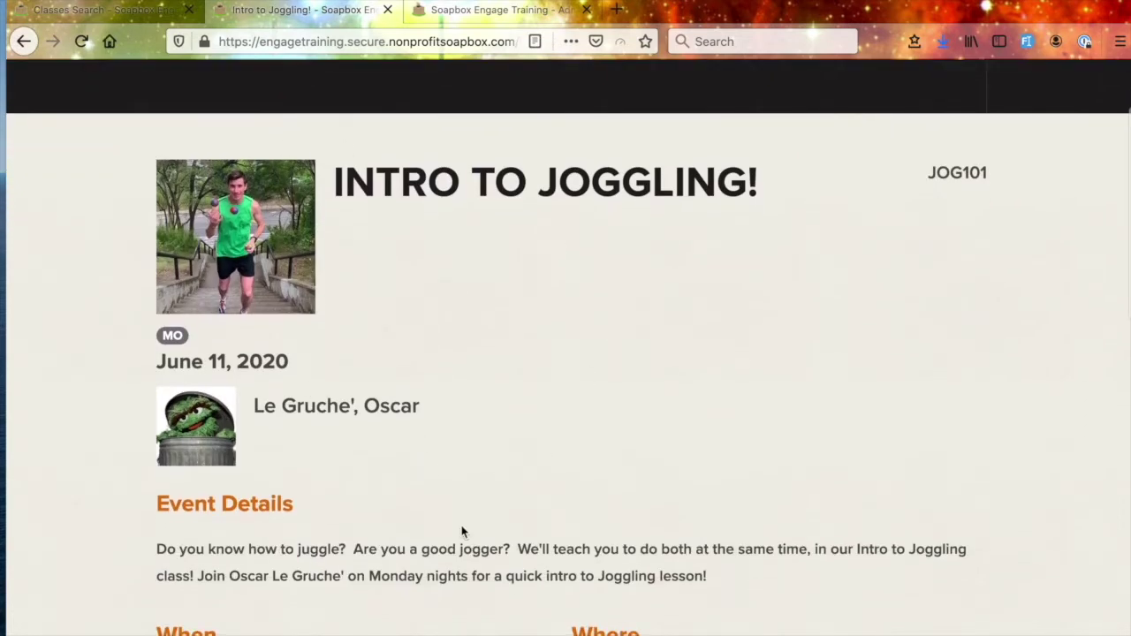
pyautogui.scroll(-2, 477, 459)
pyautogui.scroll(-10, 545, 560)
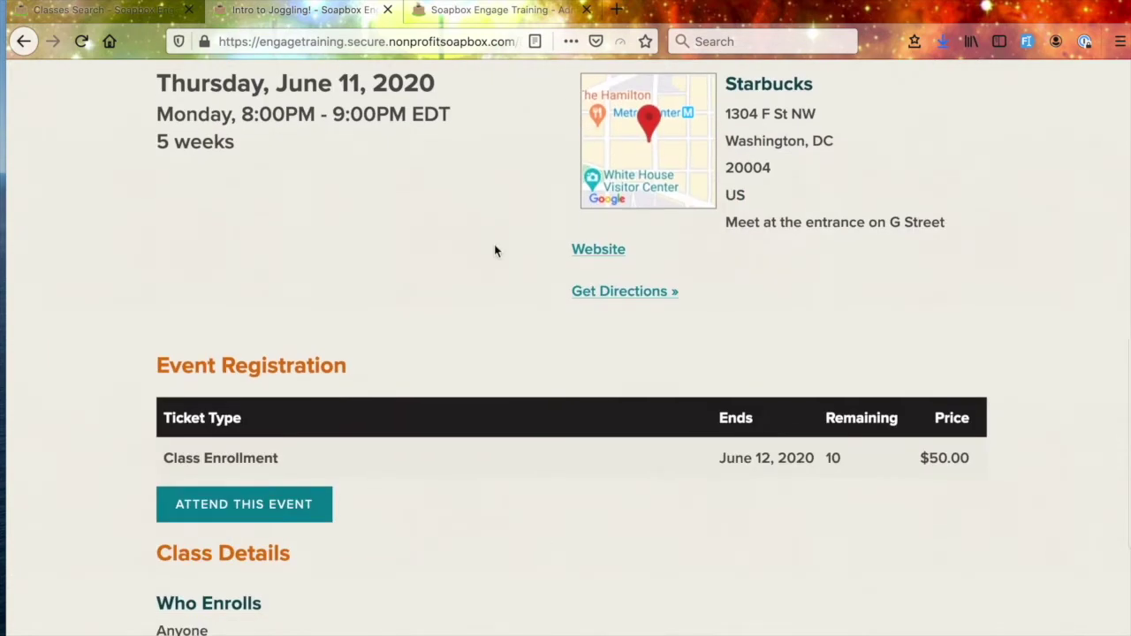
pyautogui.scroll(1, 705, 329)
pyautogui.scroll(-2, 651, 367)
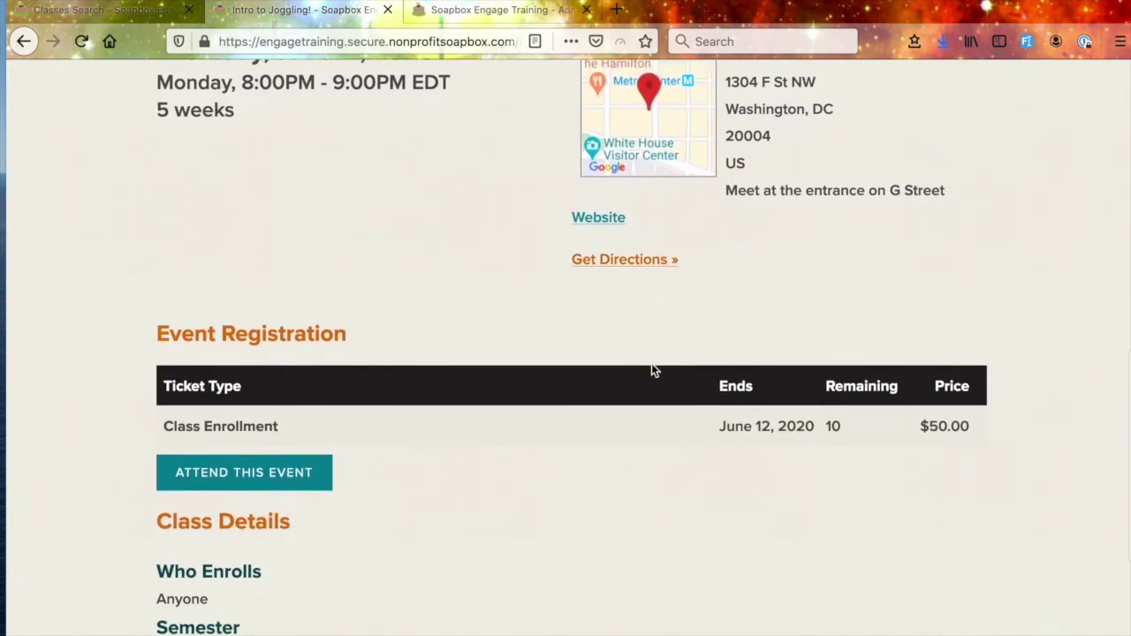
pyautogui.scroll(-1, 651, 370)
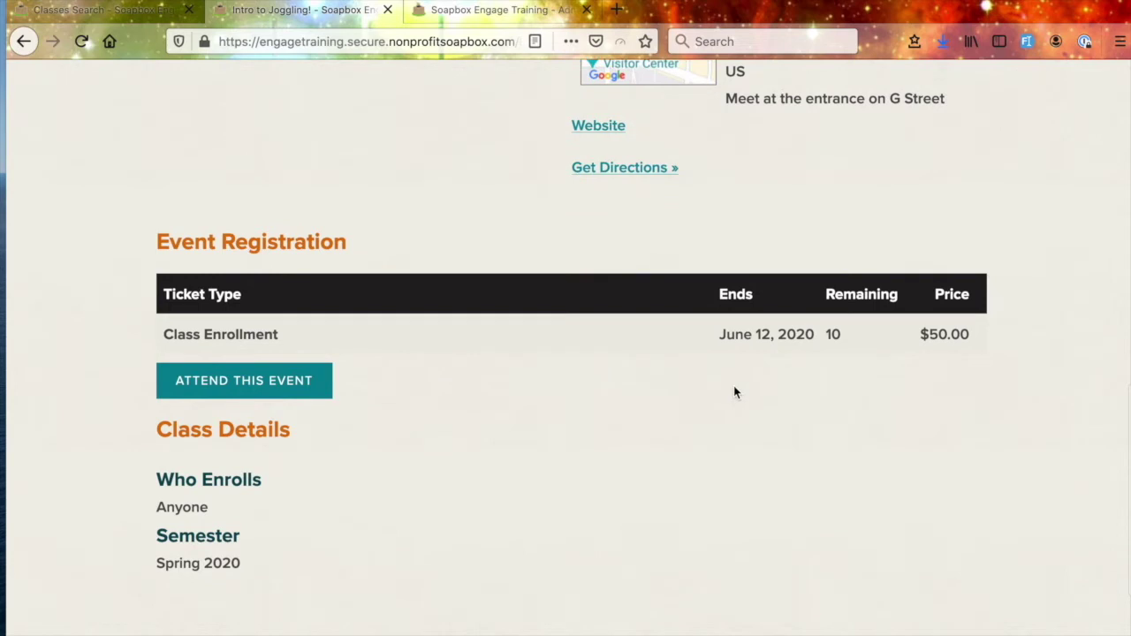
pyautogui.scroll(-1, 565, 515)
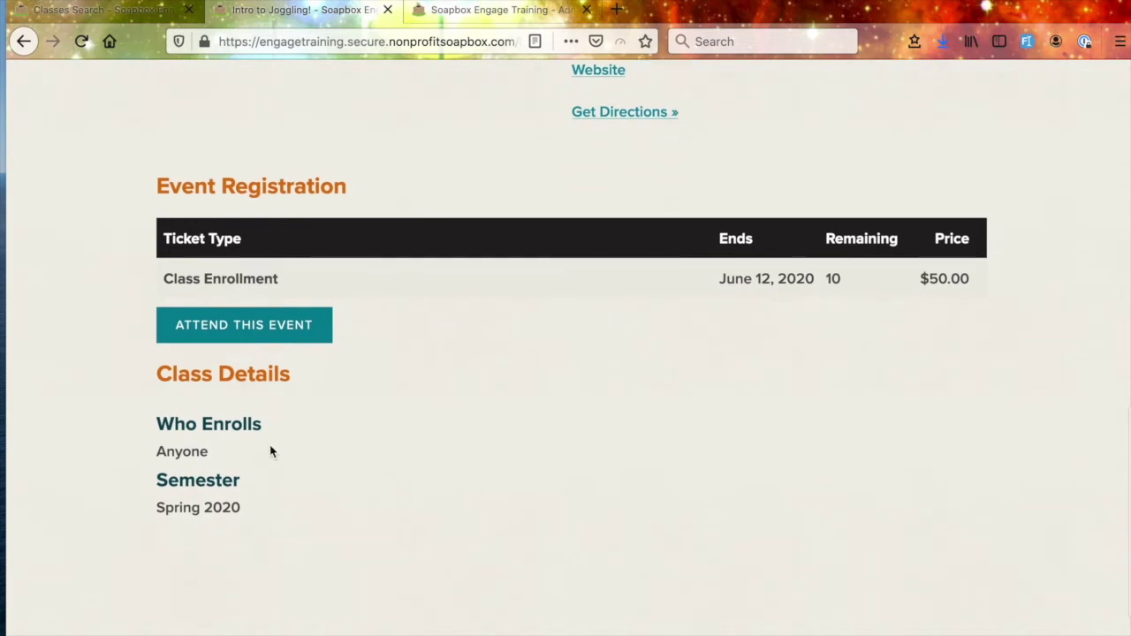
pyautogui.scroll(1, 425, 392)
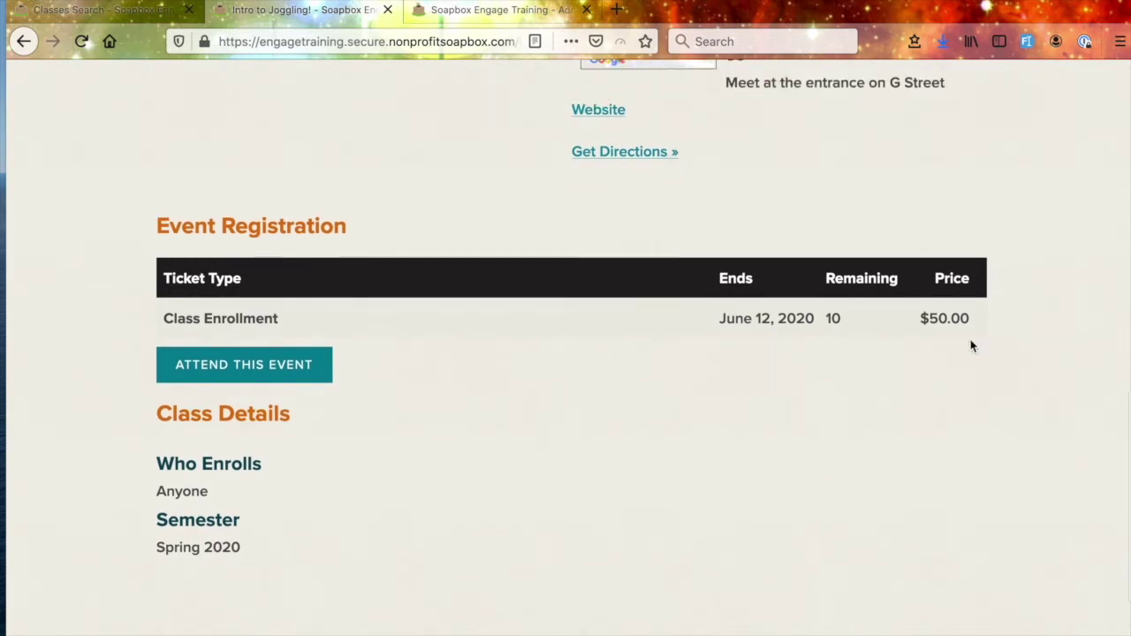
pyautogui.moveTo(978, 321); pyautogui.dragTo(442, 392)
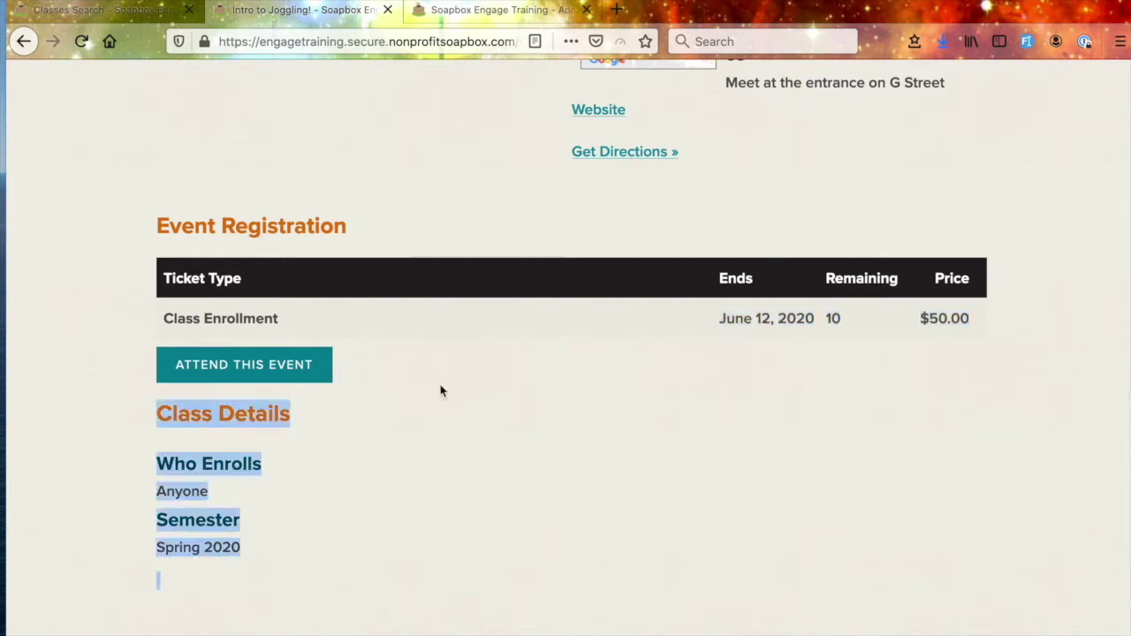
pyautogui.click(723, 354)
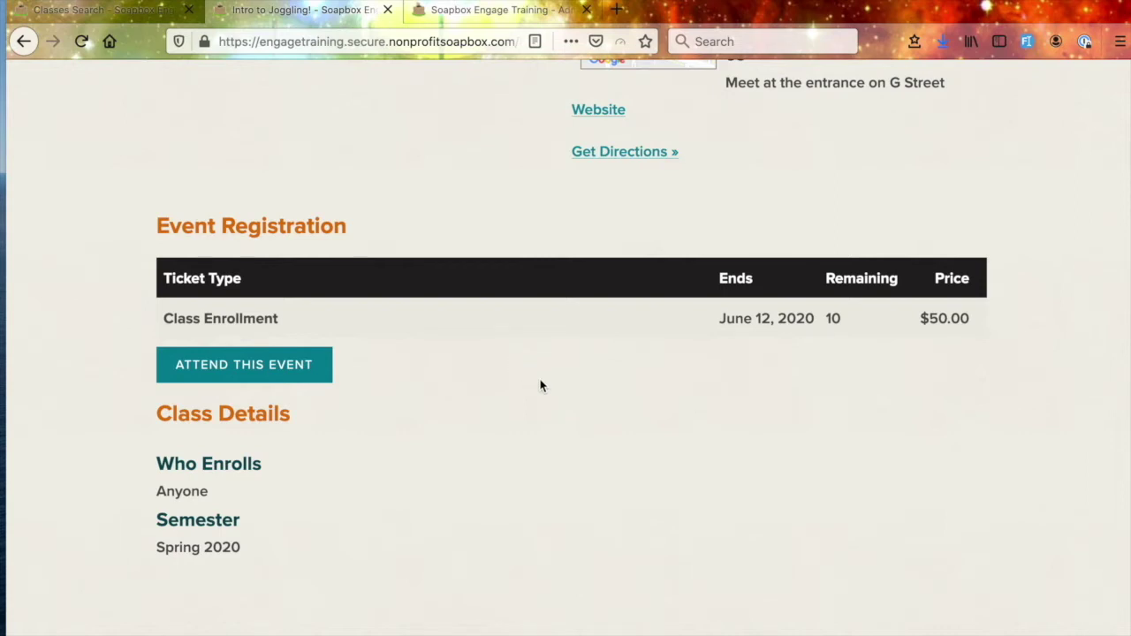
# - Start registration for the Intro to Joggling! class and bring up its ticket quantity form
pyautogui.click(250, 373)
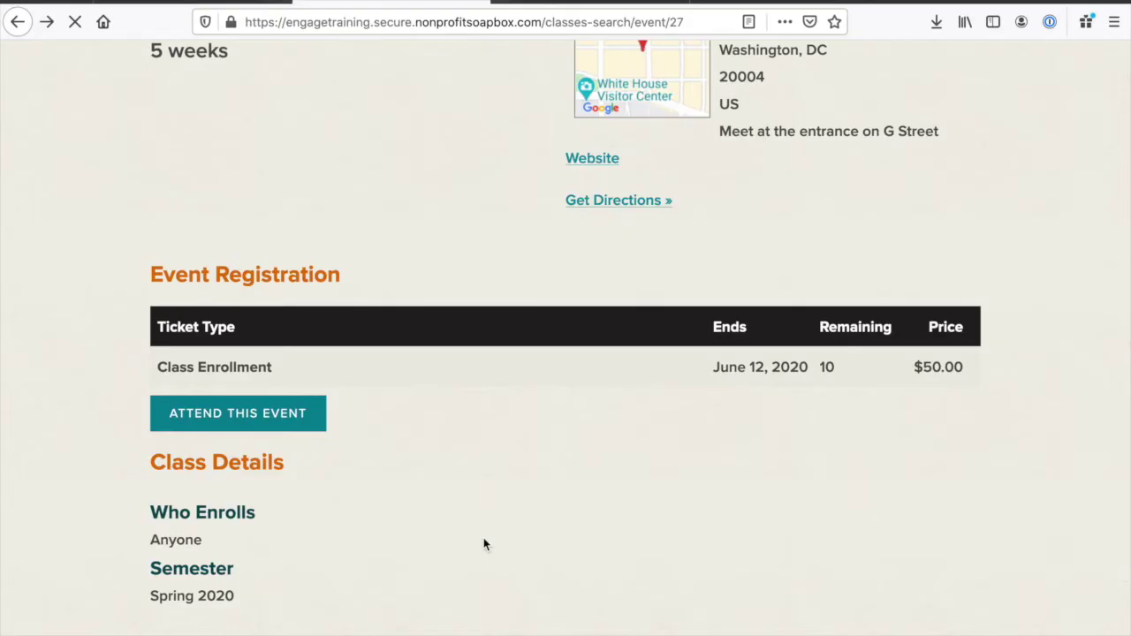
pyautogui.scroll(-3, 614, 541)
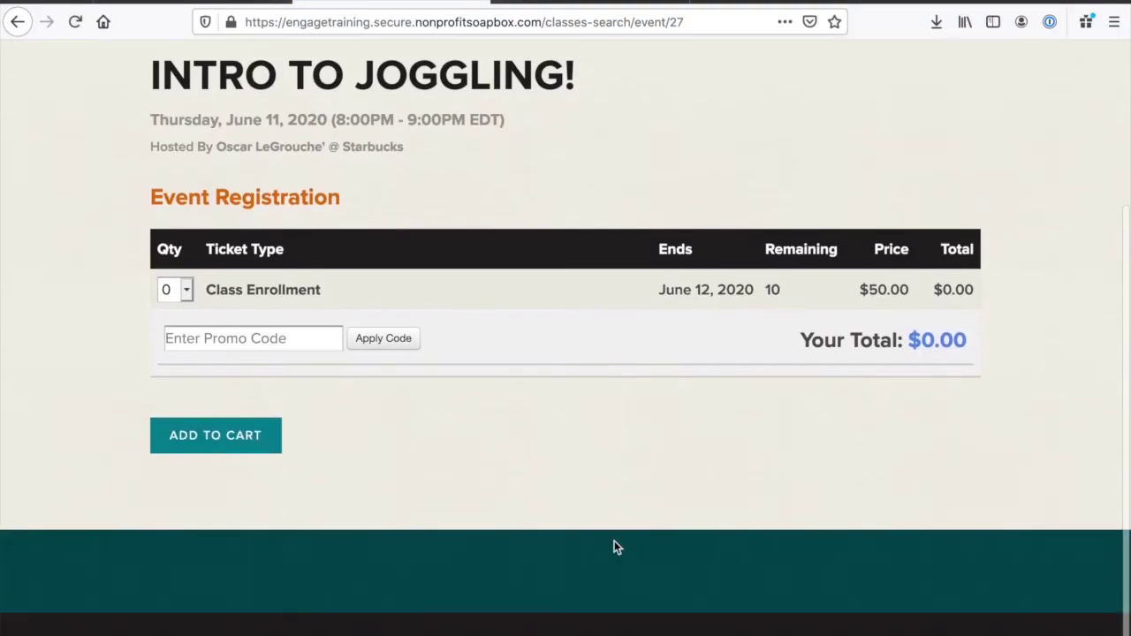
# - Set the Class Enrollment ticket quantity to 1 for the Intro to Joggling! class
pyautogui.scroll(1, 607, 523)
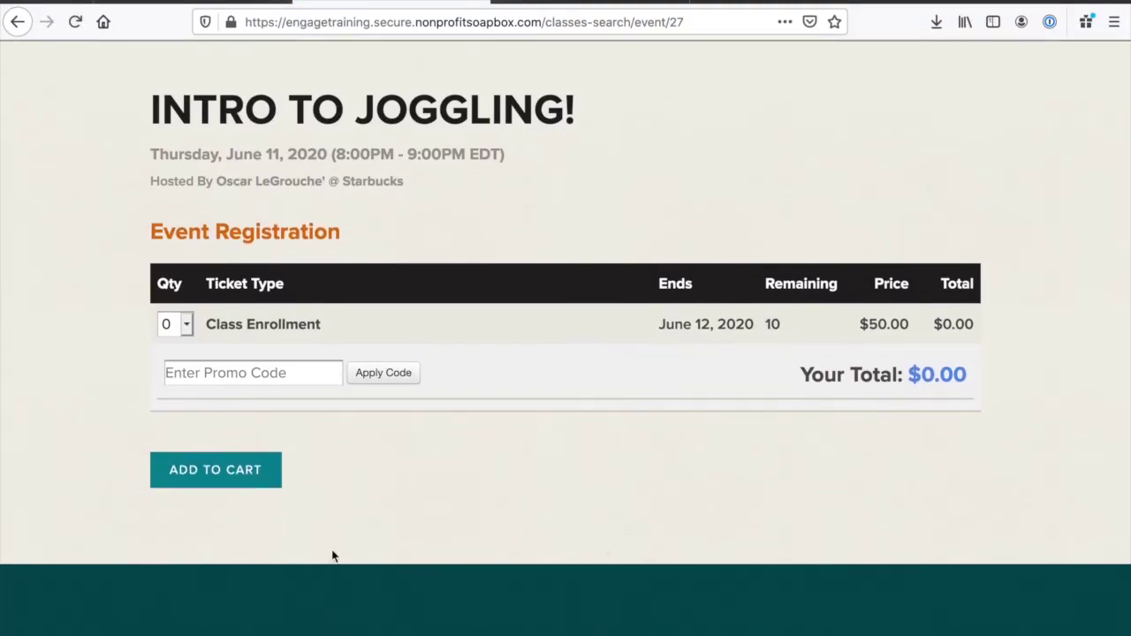
pyautogui.click(186, 325)
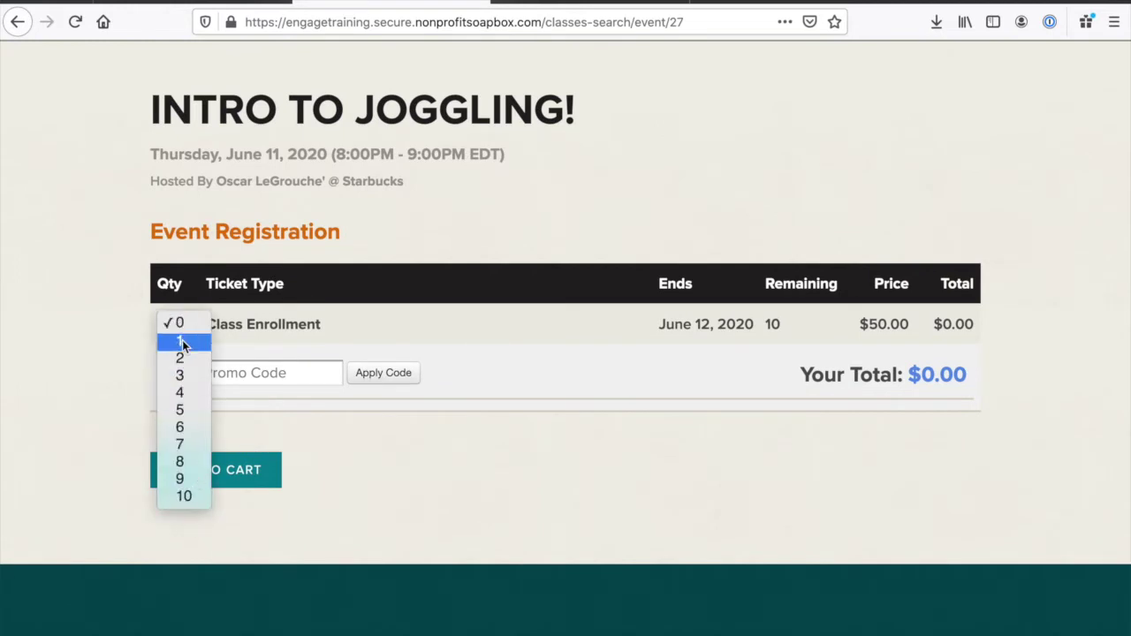
pyautogui.click(180, 343)
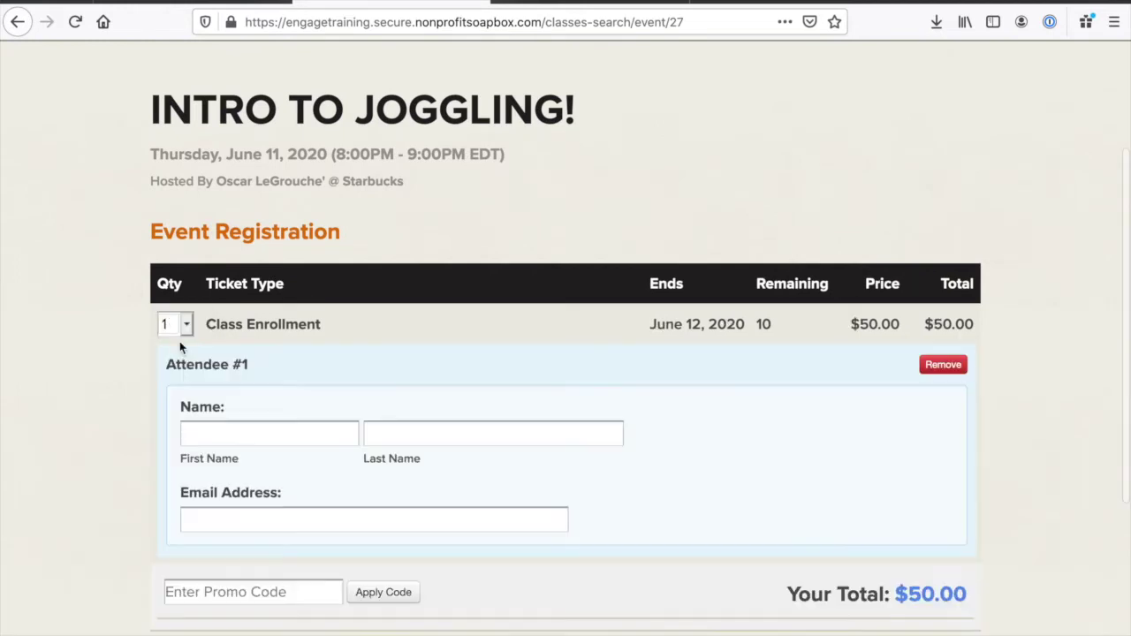
# - Enter the first attendee's first name, last name and email address in the registration form
pyautogui.scroll(-2, 103, 439)
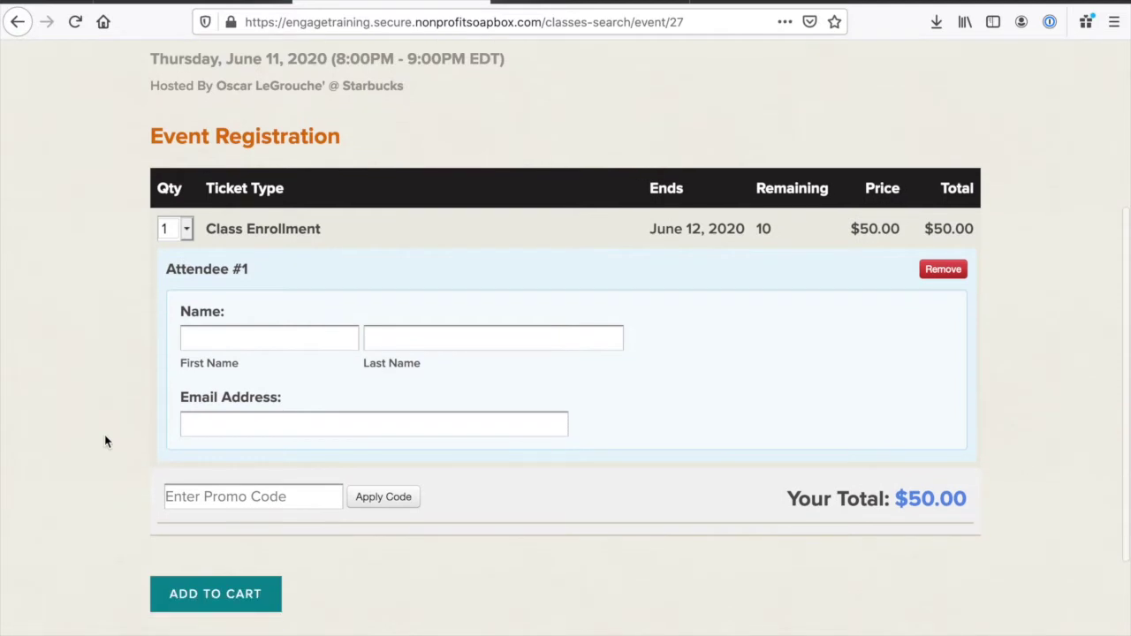
pyautogui.click(230, 336)
pyautogui.write('Brad')
pyautogui.press('Tab')
pyautogui.write('Testing')
pyautogui.press('Tab')
pyautogui.write('e')
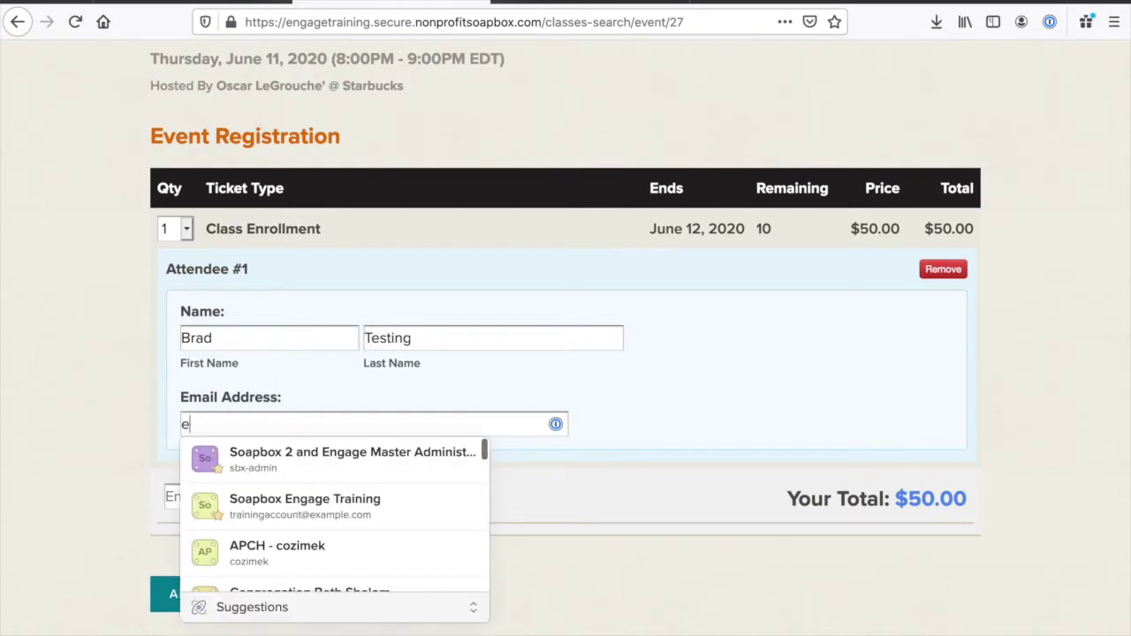
pyautogui.write('mail@email.com')
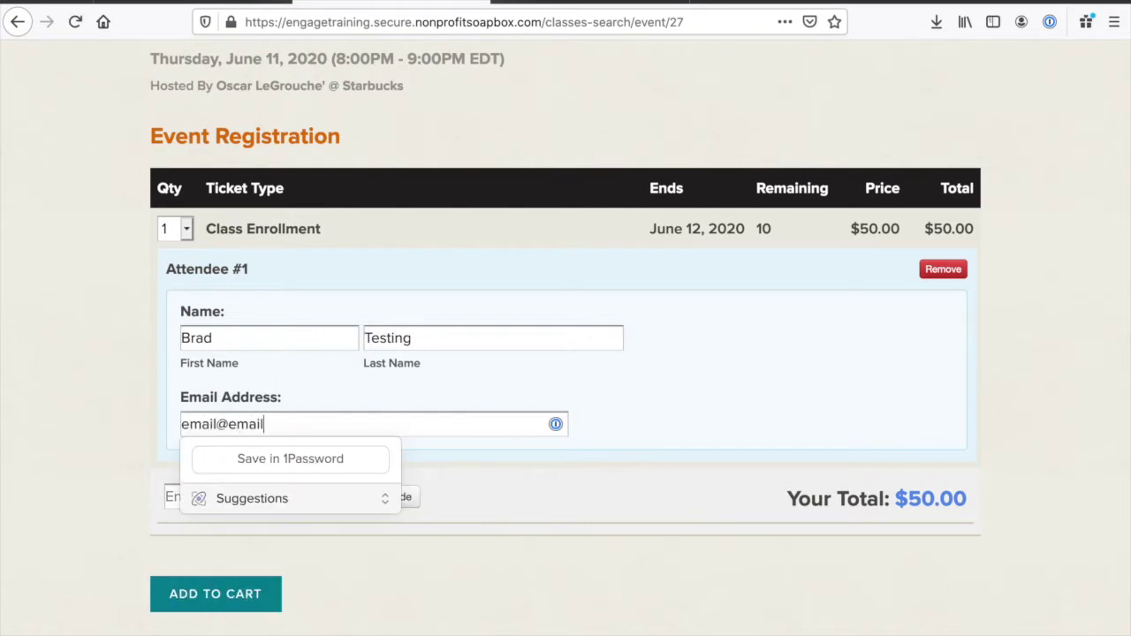
pyautogui.click(579, 511)
# - Leave the promo code blank and add the class enrollment to the cart
pyautogui.click(278, 500)
pyautogui.scroll(-1, 424, 550)
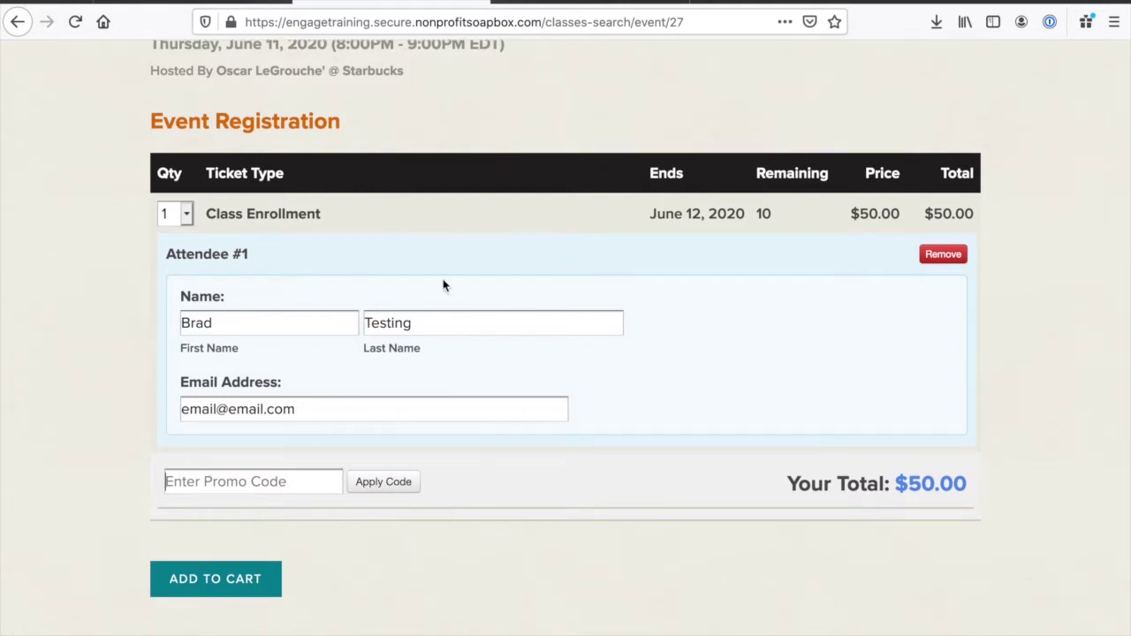
pyautogui.click(200, 587)
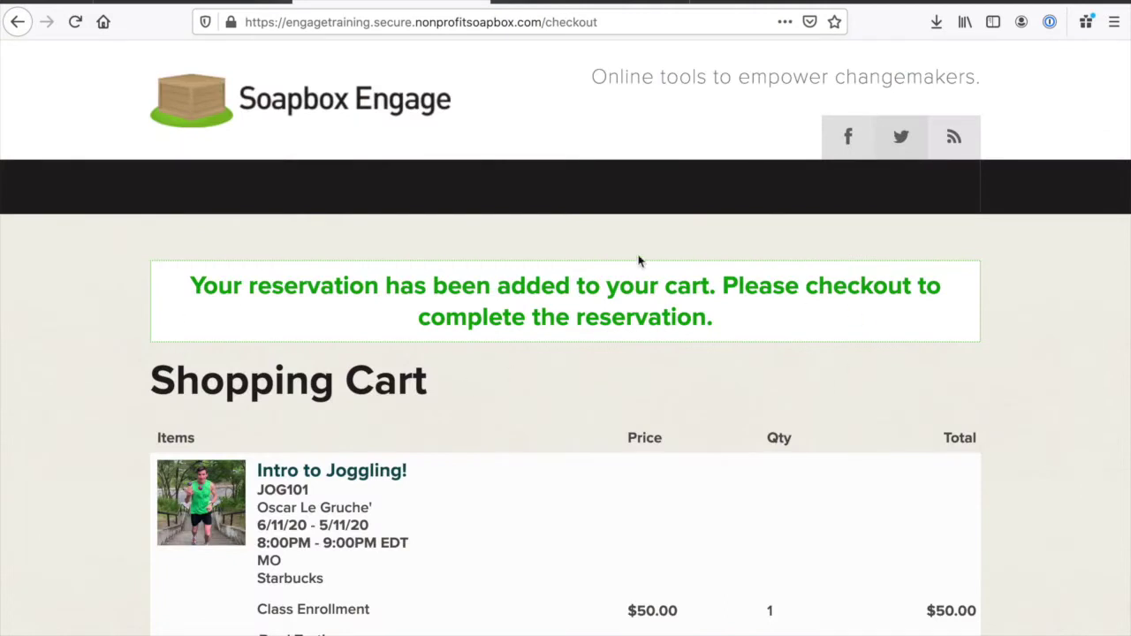
# - Review the shopping cart item and the checkout's contact, terms of service, payment and billing address fields
pyautogui.scroll(-3, 679, 381)
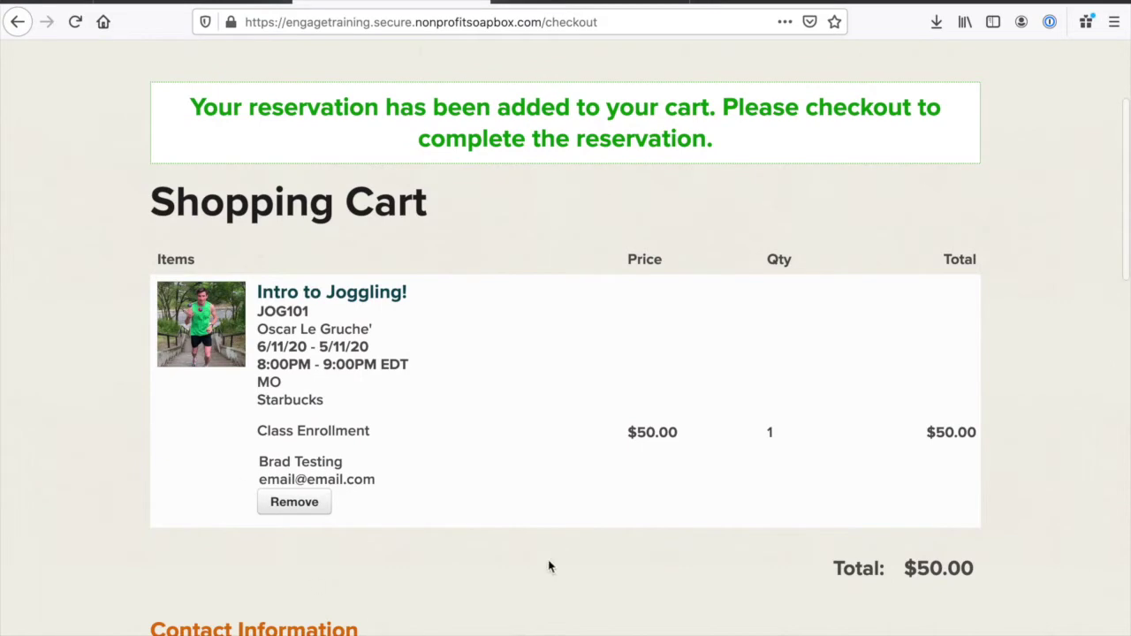
pyautogui.scroll(-2, 571, 522)
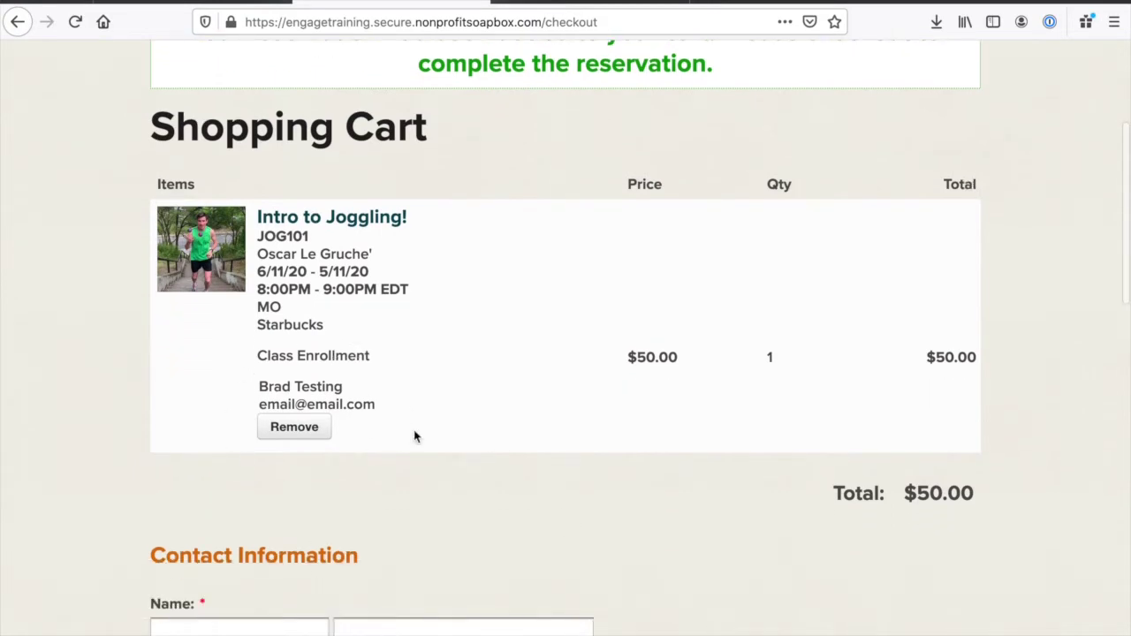
pyautogui.scroll(-8, 794, 407)
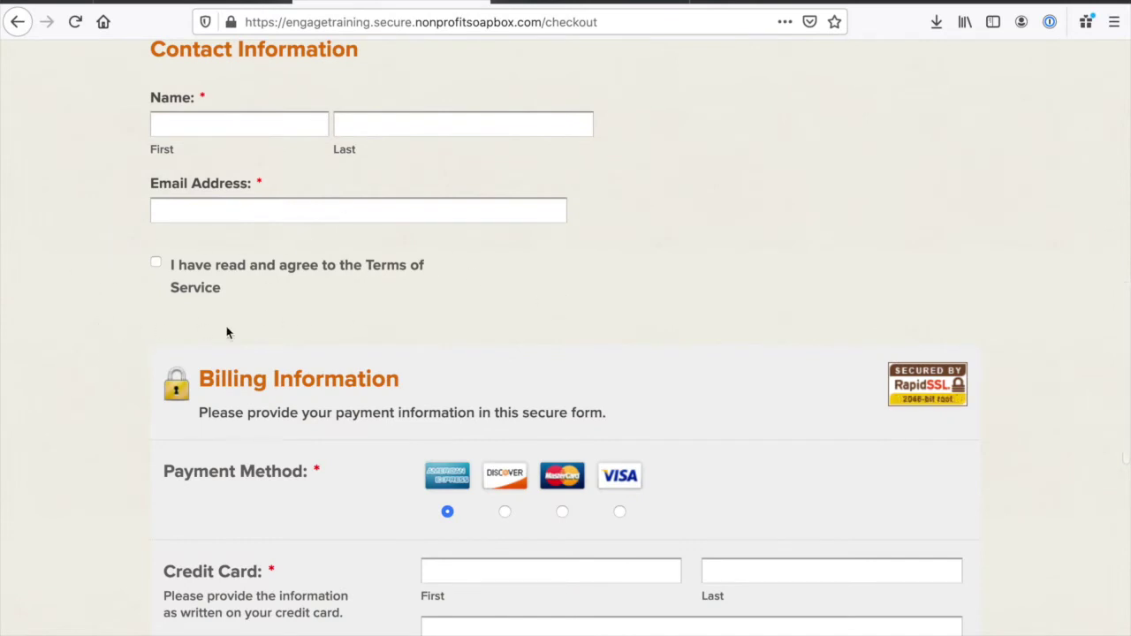
pyautogui.scroll(-5, 226, 332)
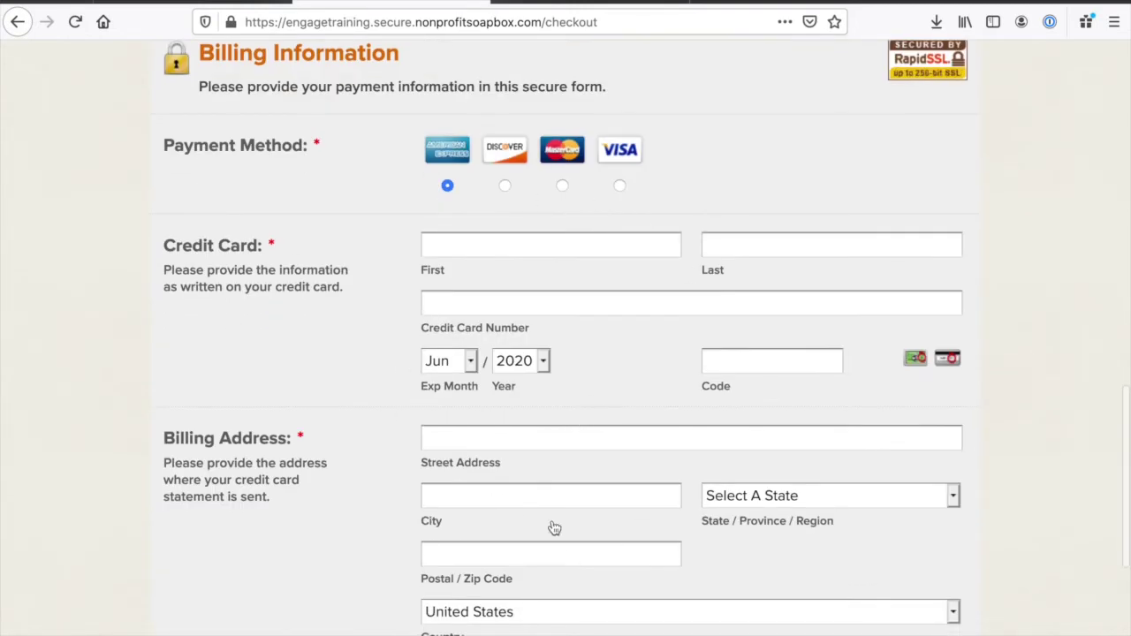
pyautogui.scroll(-3, 554, 528)
pyautogui.scroll(-2, 553, 526)
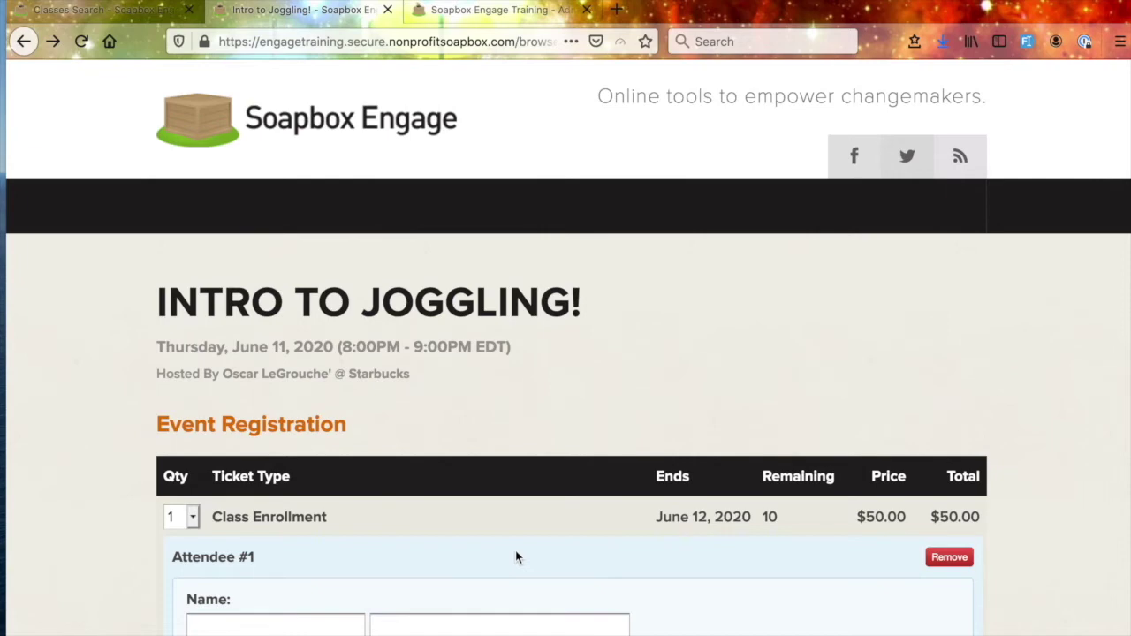
# - Return from the registration form to the Intro to Joggling! class details page
pyautogui.scroll(-1, 516, 557)
pyautogui.scroll(1, 517, 557)
pyautogui.click(24, 43)
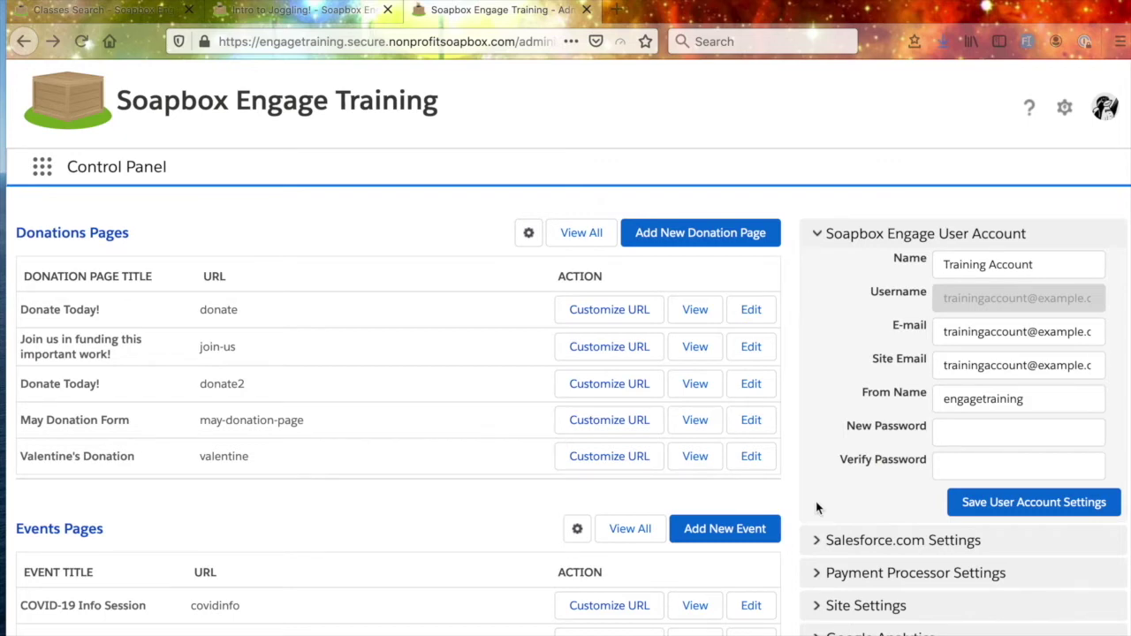
# - Examine the admin Control Panel's lists of donation, event, action, petition, shop and forms pages
pyautogui.scroll(-1, 815, 501)
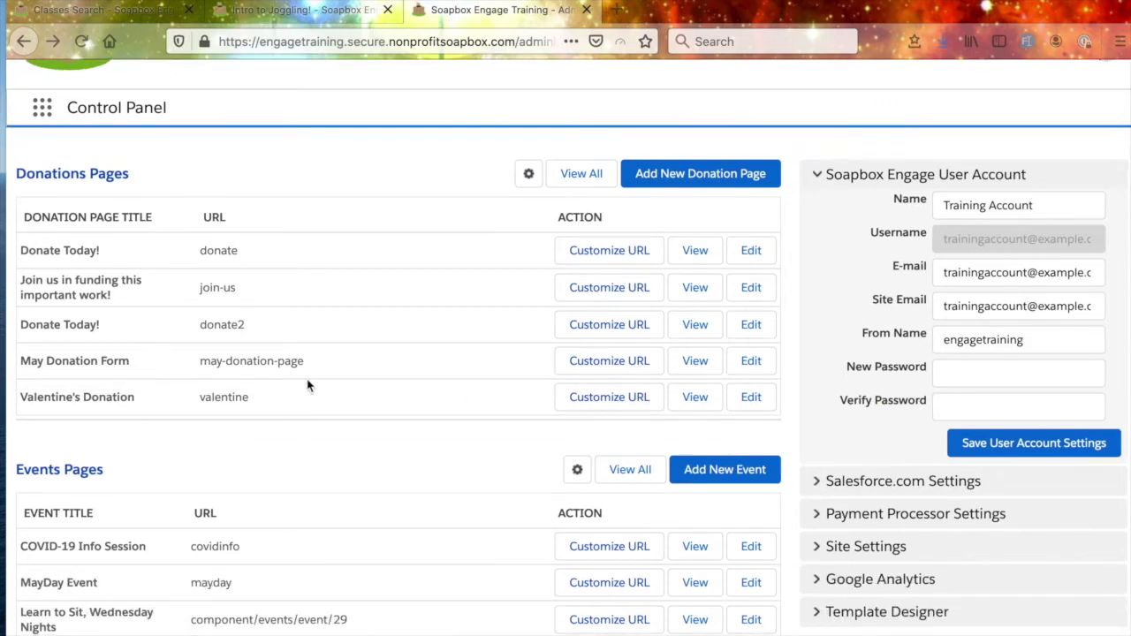
pyautogui.scroll(-15, 307, 385)
pyautogui.scroll(-5, 308, 385)
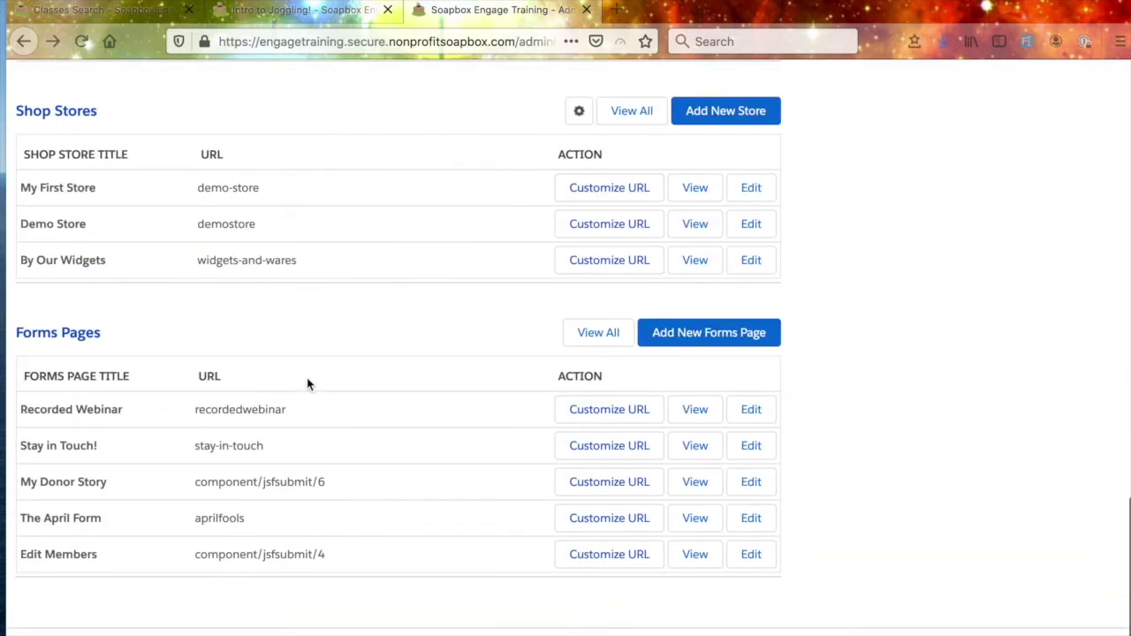
pyautogui.scroll(15, 307, 381)
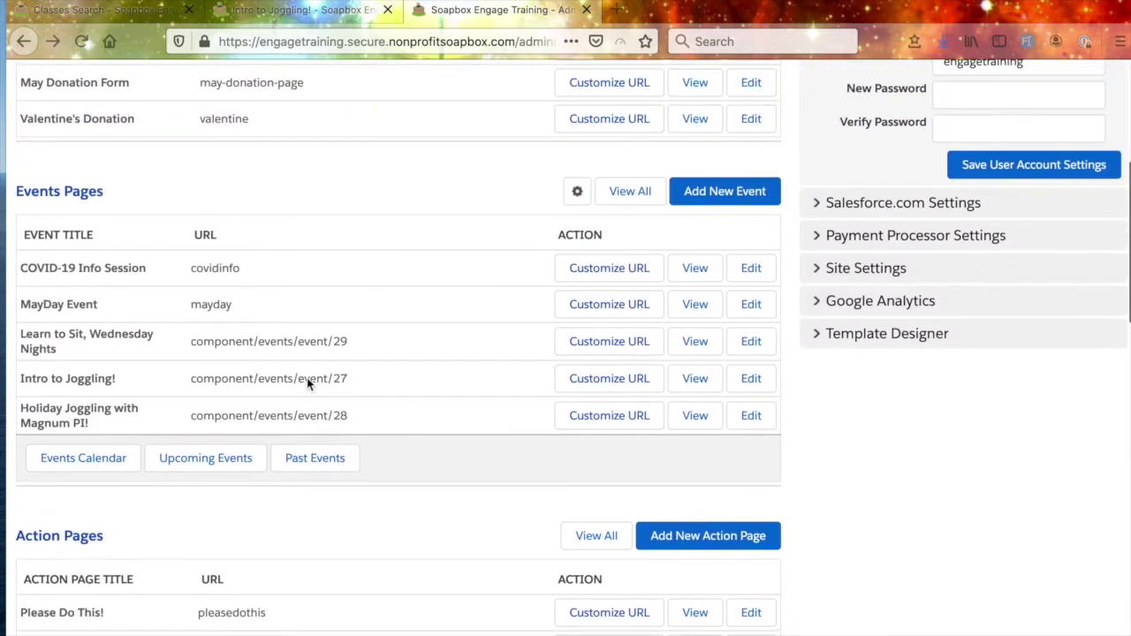
pyautogui.scroll(5, 306, 380)
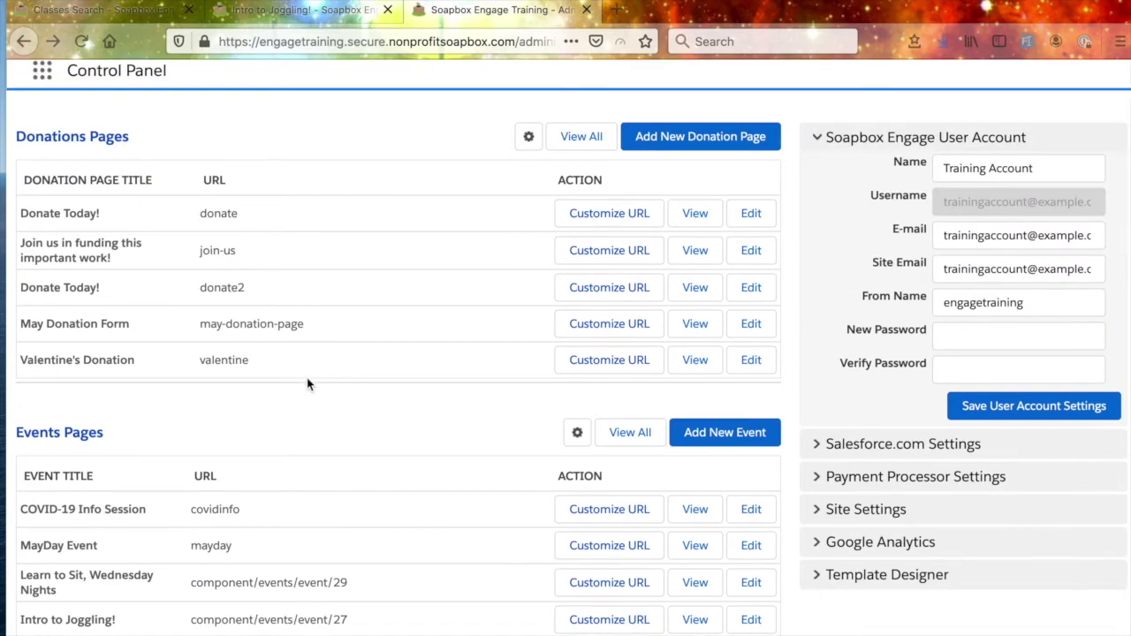
pyautogui.scroll(-7, 306, 382)
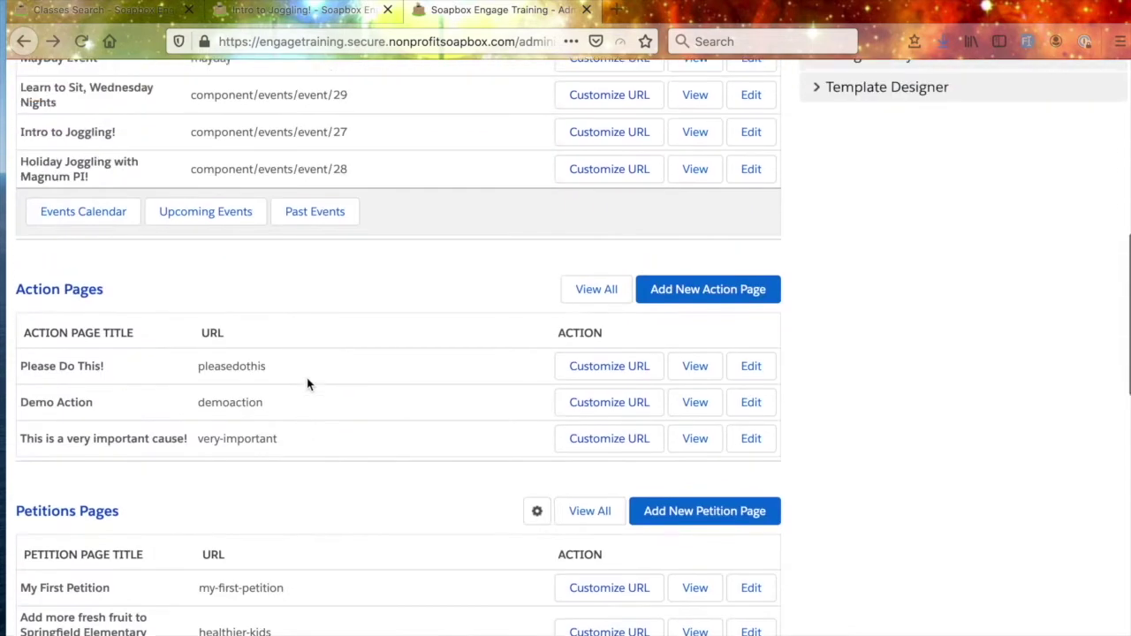
pyautogui.scroll(4, 306, 377)
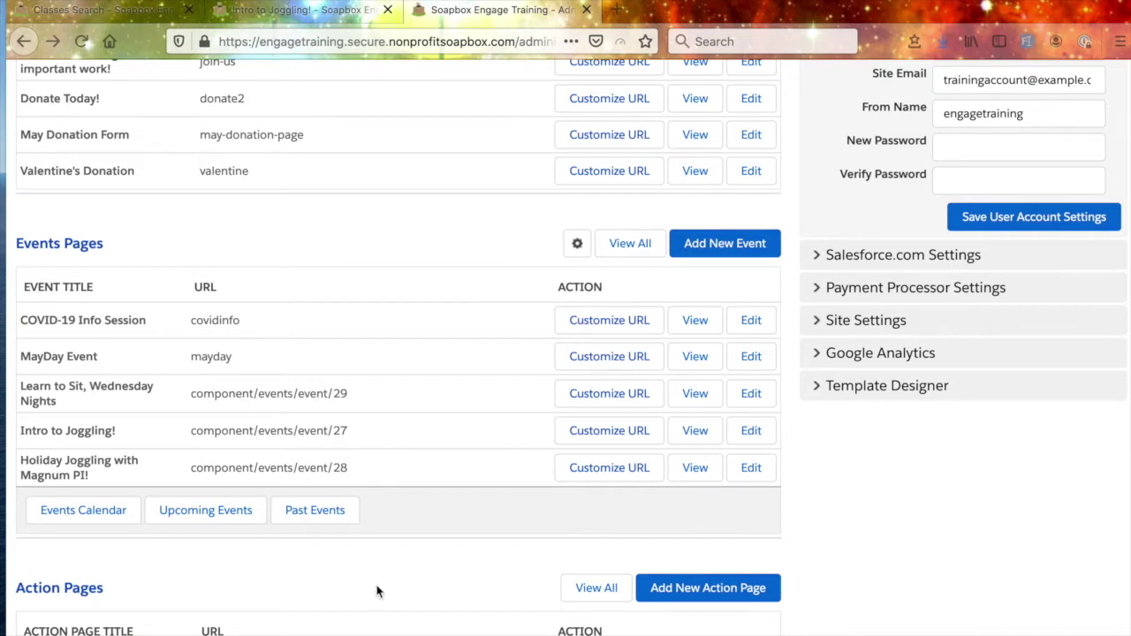
pyautogui.scroll(5, 226, 288)
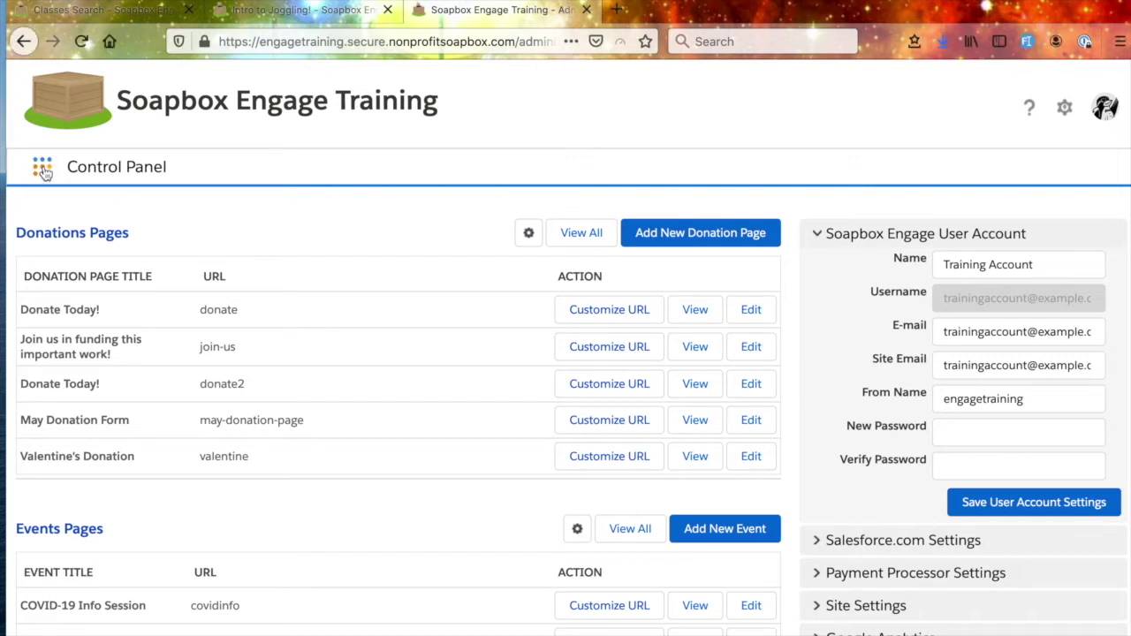
# - Open the App Launcher, look through its standard and utility apps, and close it
pyautogui.click(45, 173)
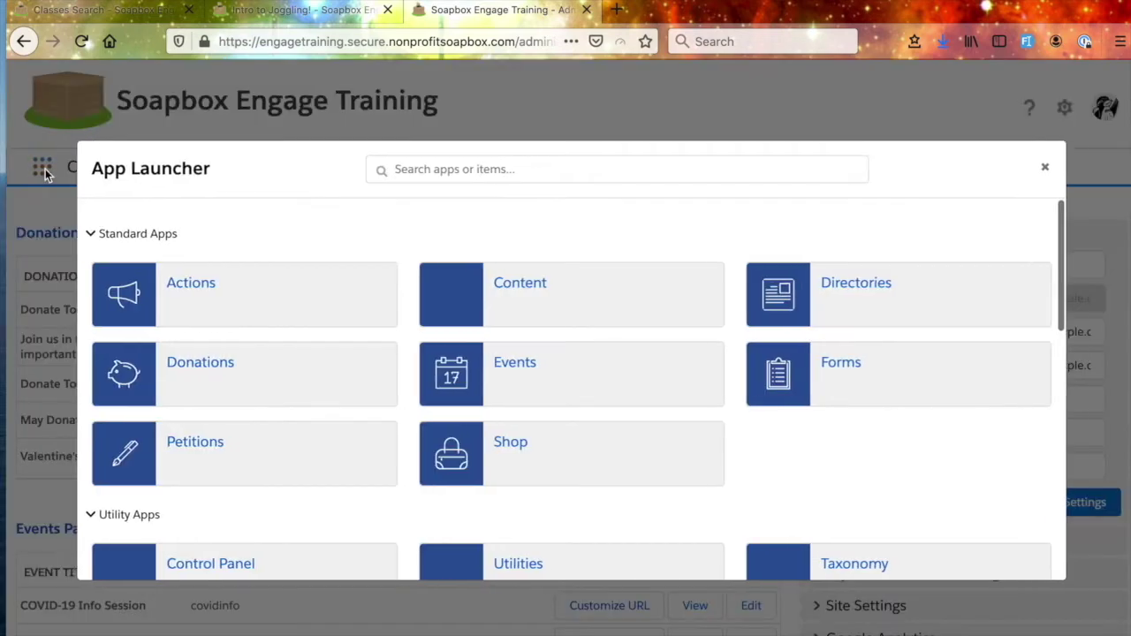
pyautogui.scroll(-2, 407, 428)
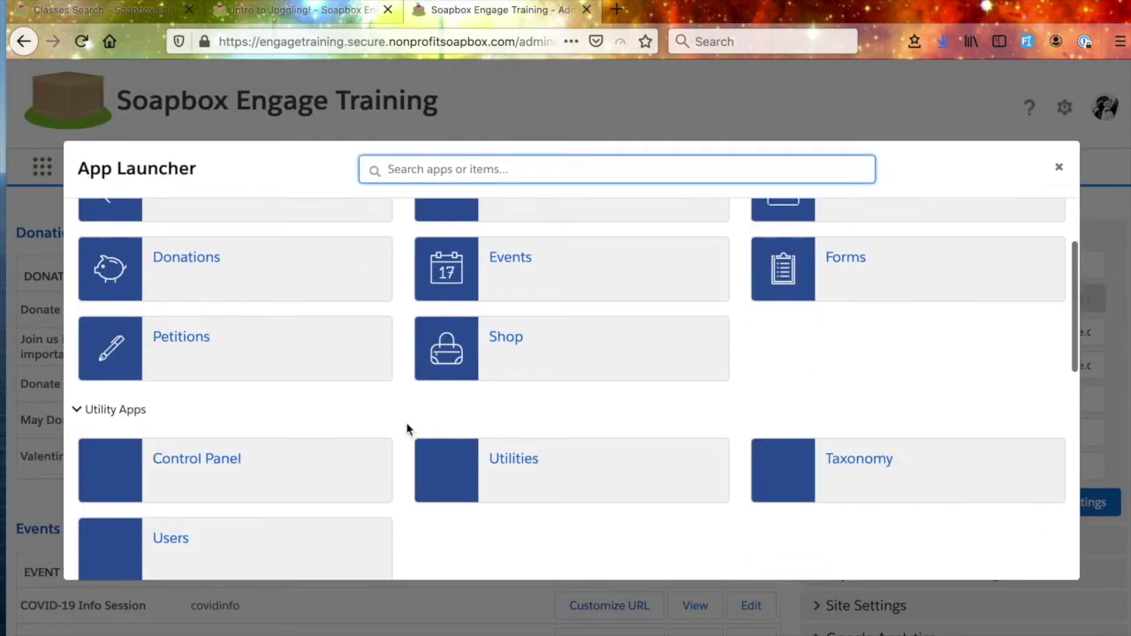
pyautogui.scroll(2, 527, 343)
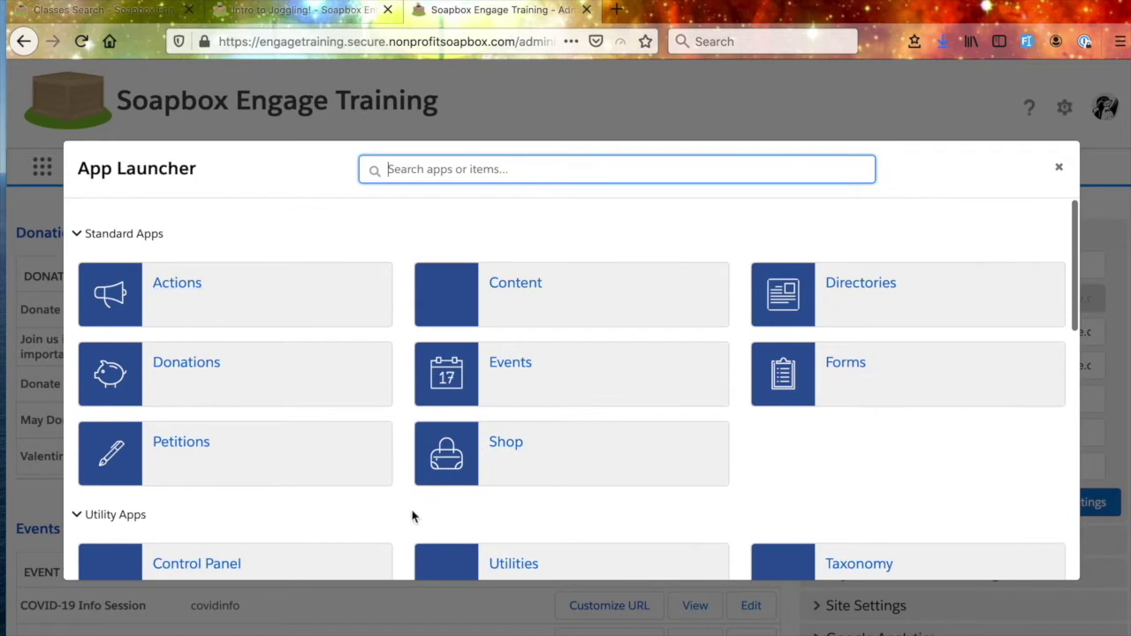
pyautogui.scroll(-3, 673, 437)
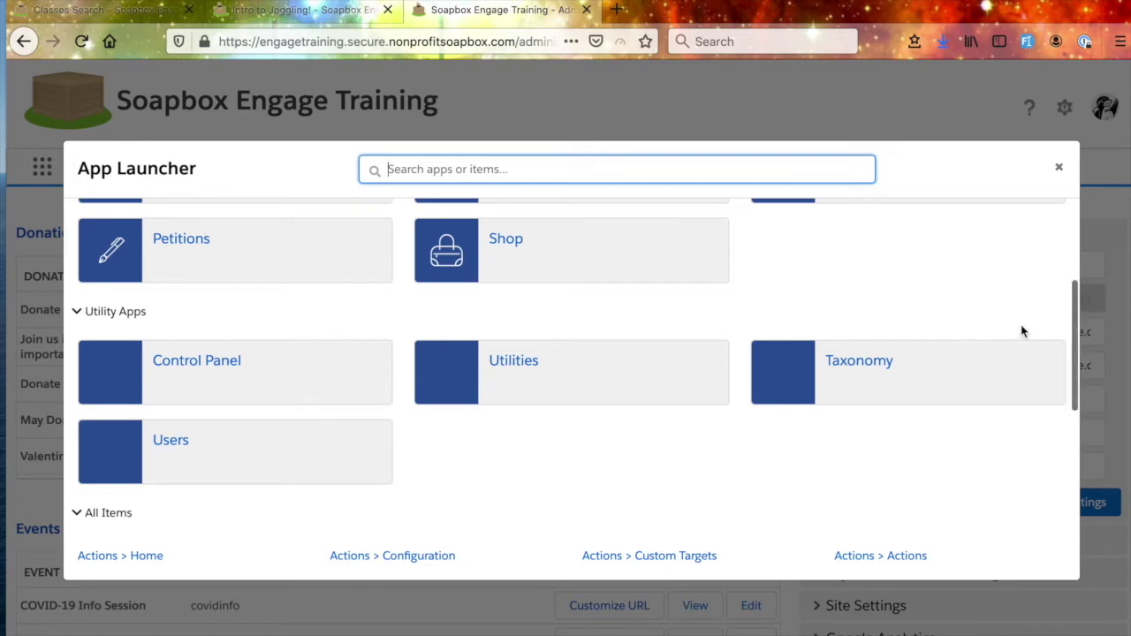
pyautogui.click(1059, 168)
# - Expand the Salesforce.com Settings and check the Salesforce account choices without changing the selection
pyautogui.scroll(-2, 924, 512)
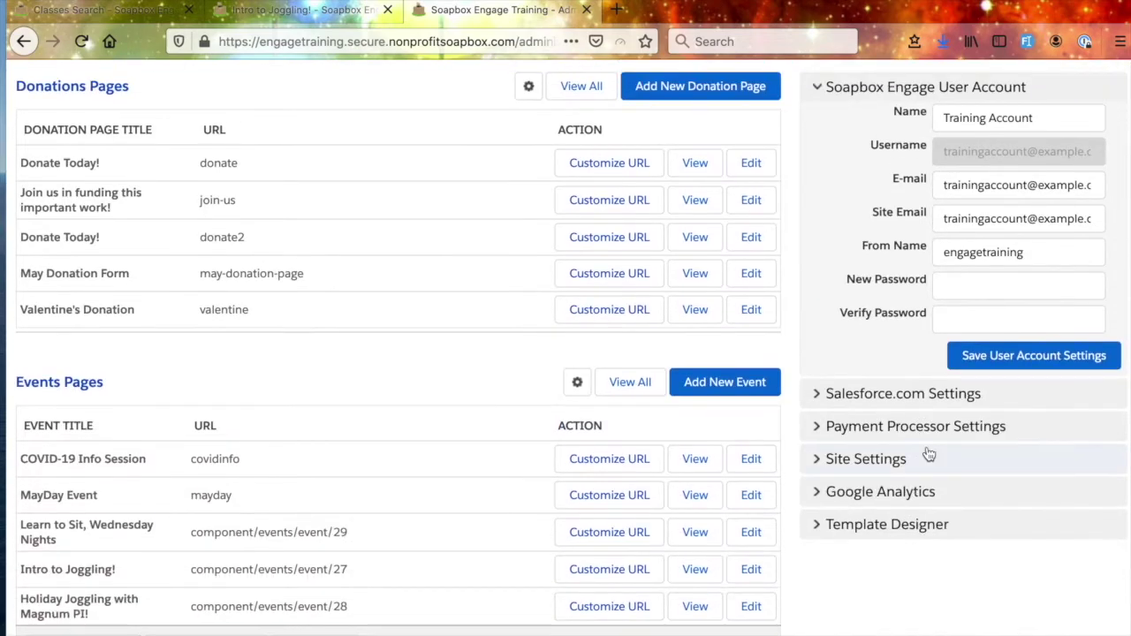
pyautogui.click(816, 394)
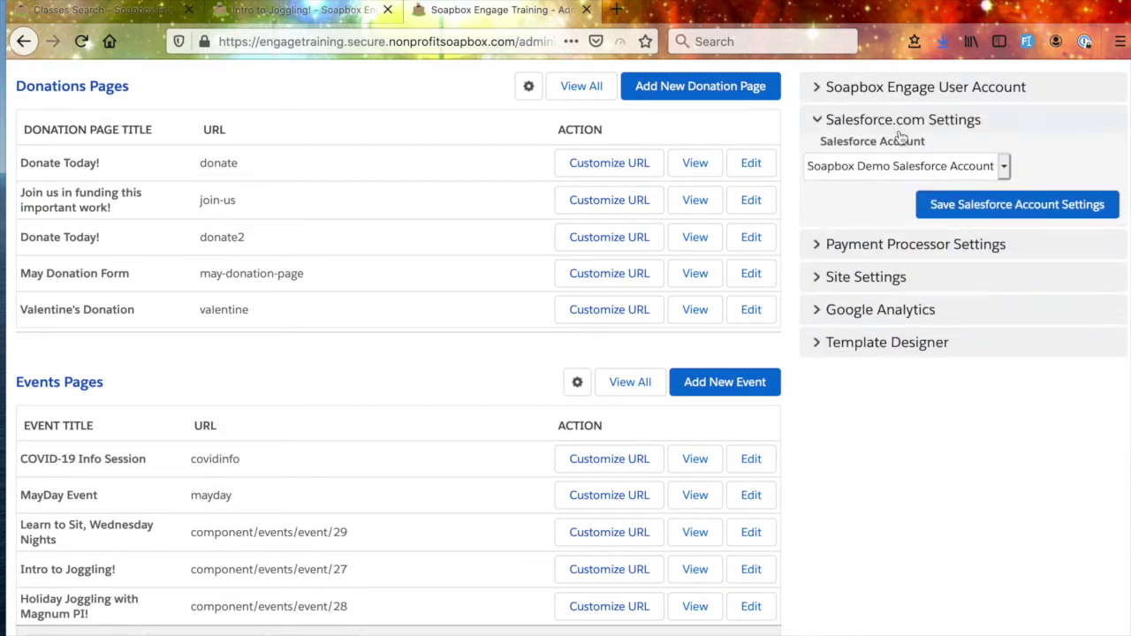
pyautogui.click(1004, 166)
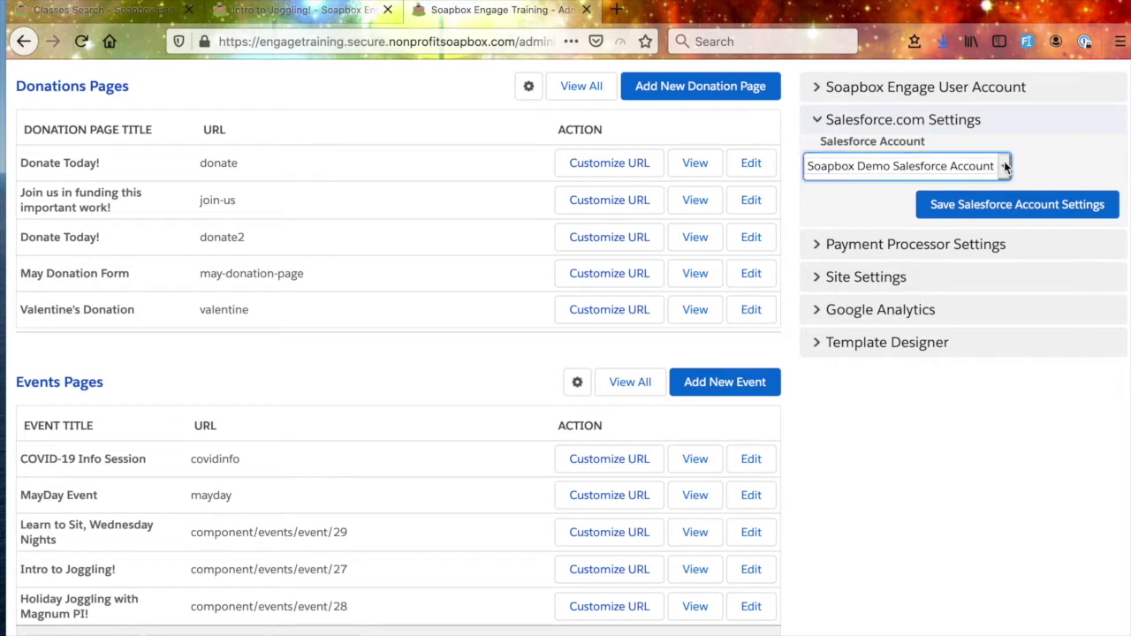
pyautogui.click(1062, 155)
# - Check the available payment gateways in the Payment Processor Settings, keep Authorize.net selected, and collapse the section
pyautogui.click(820, 249)
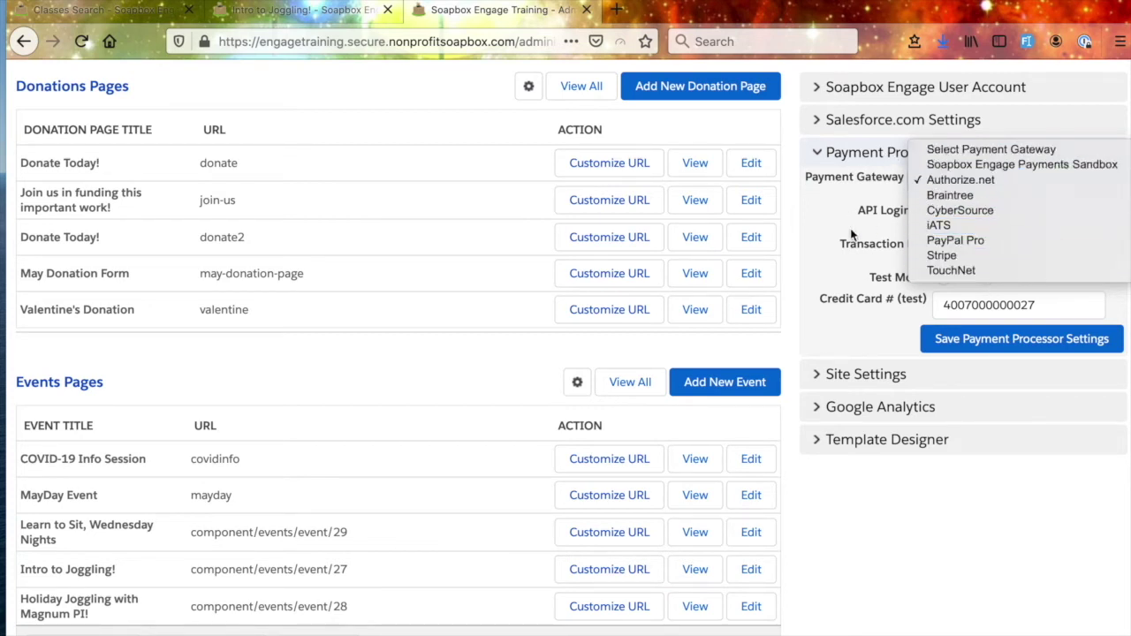
pyautogui.click(976, 181)
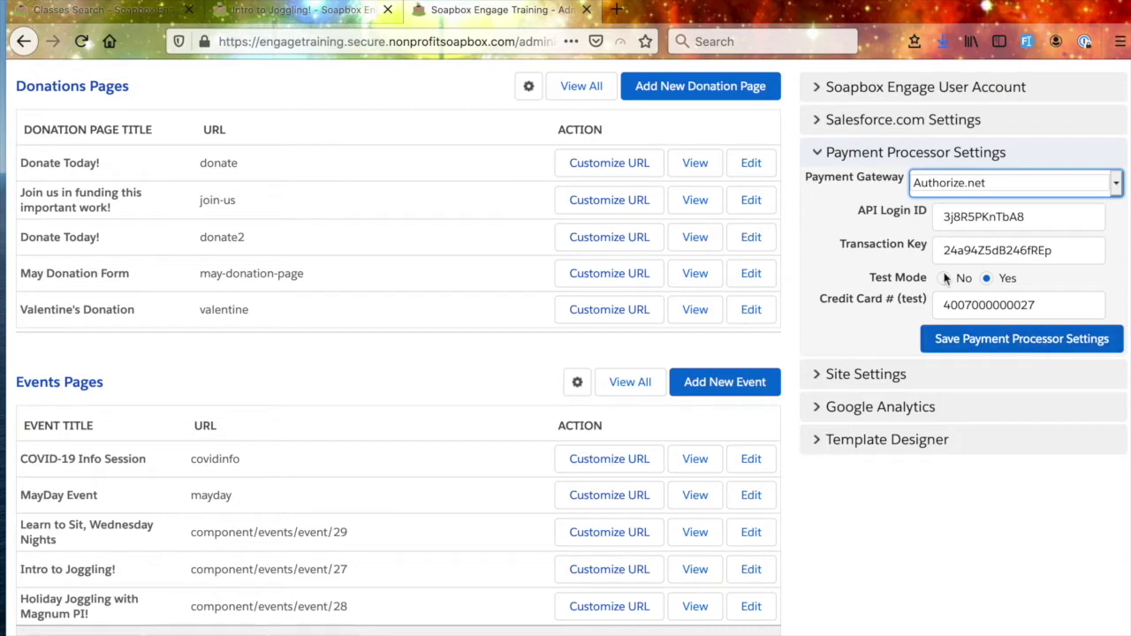
pyautogui.click(820, 157)
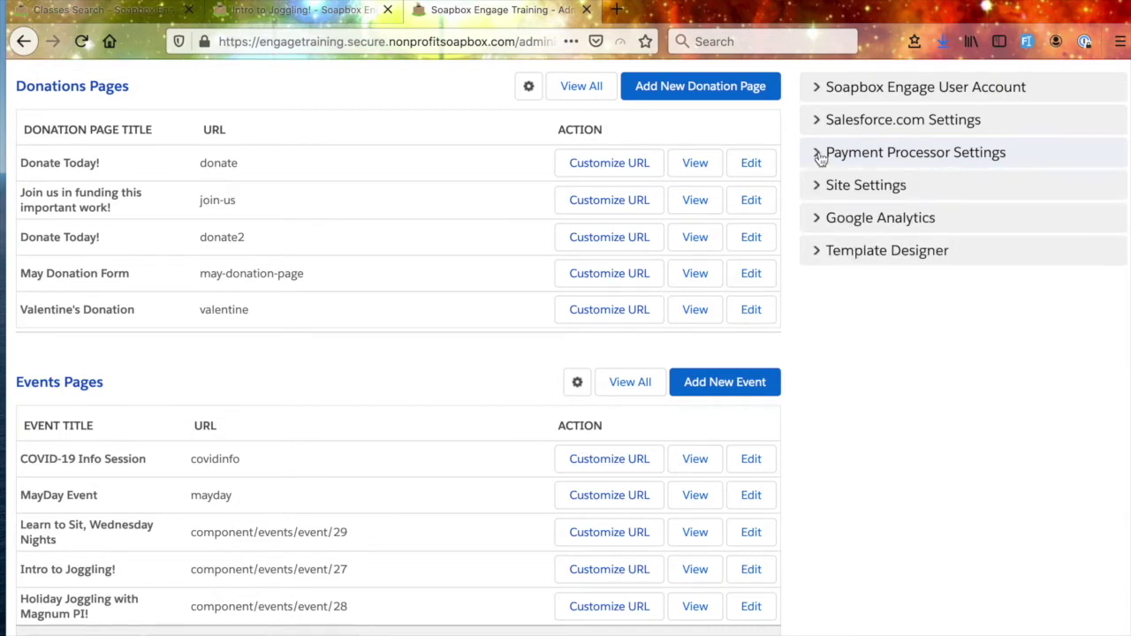
# - Highlight the COVID-19 Info Session's URL in the Events Pages list and switch back to the Intro to Joggling! class page
pyautogui.scroll(-1, 902, 378)
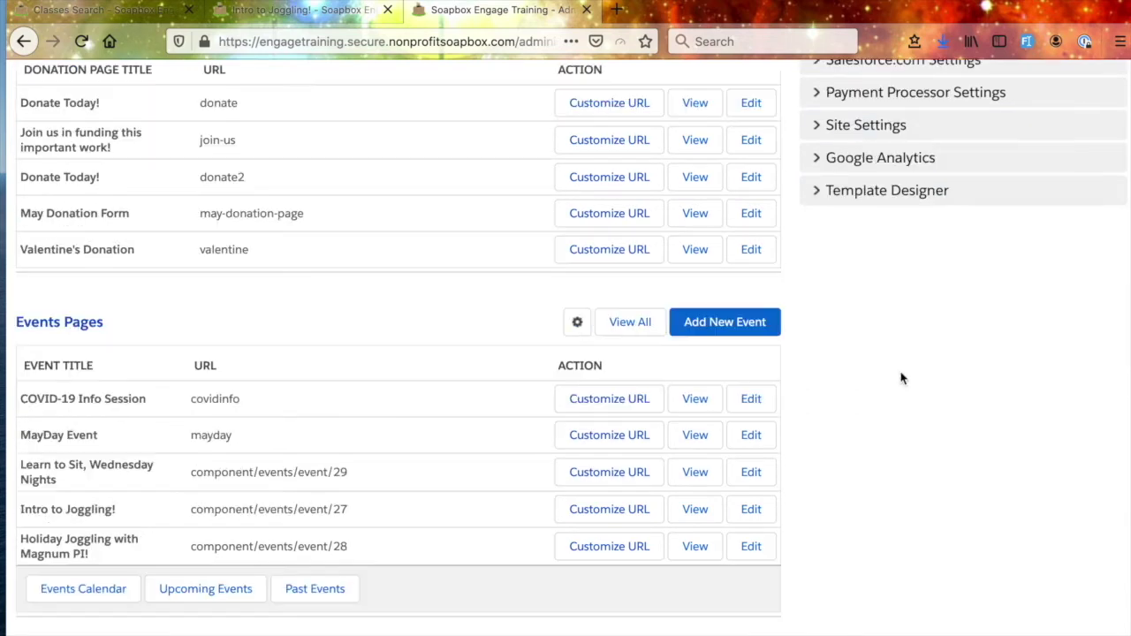
pyautogui.scroll(-2, 901, 378)
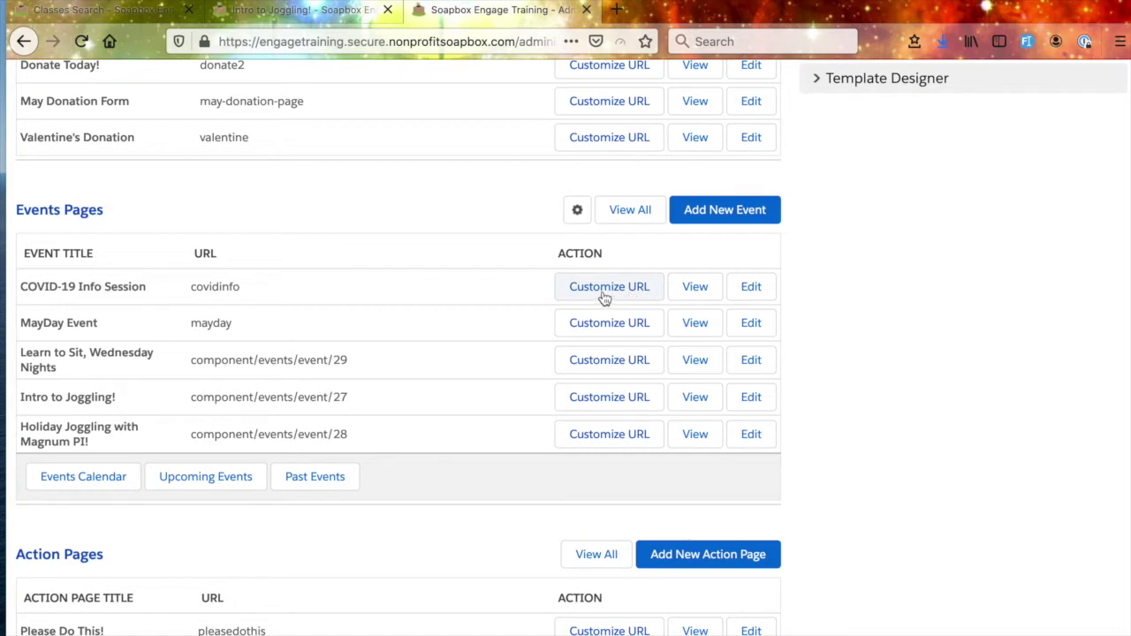
pyautogui.moveTo(237, 288); pyautogui.dragTo(189, 292)
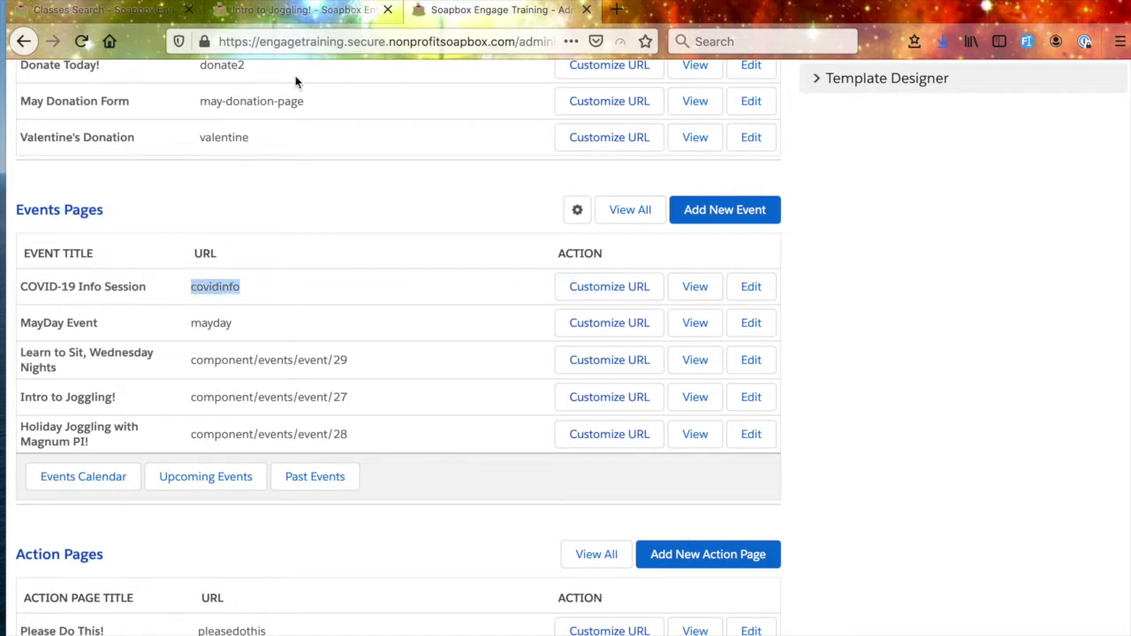
pyautogui.click(299, 9)
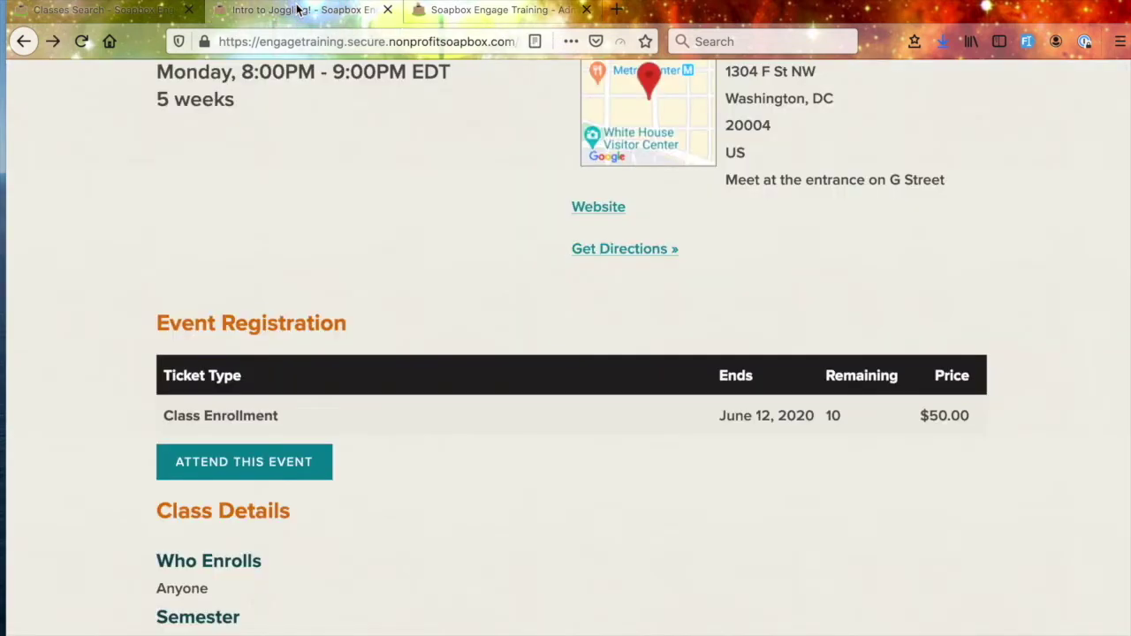
# - Highlight the browse-classes/event/27 part of the Intro to Joggling! page address and compare it with the URLs in the Events Pages list
pyautogui.click(382, 41)
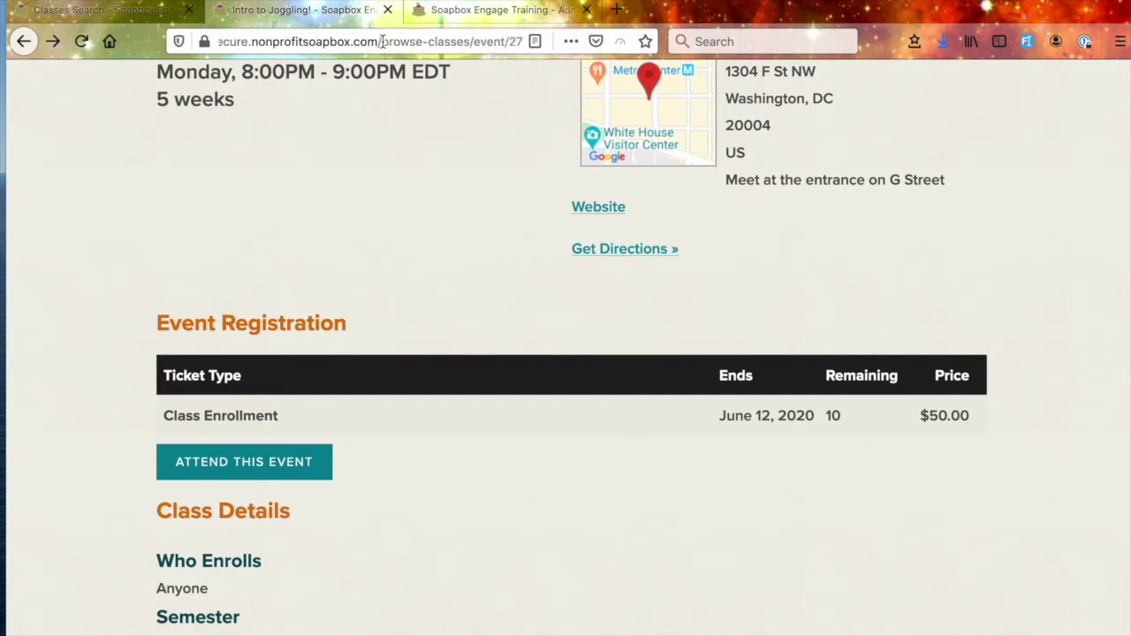
pyautogui.moveTo(382, 42); pyautogui.dragTo(522, 42)
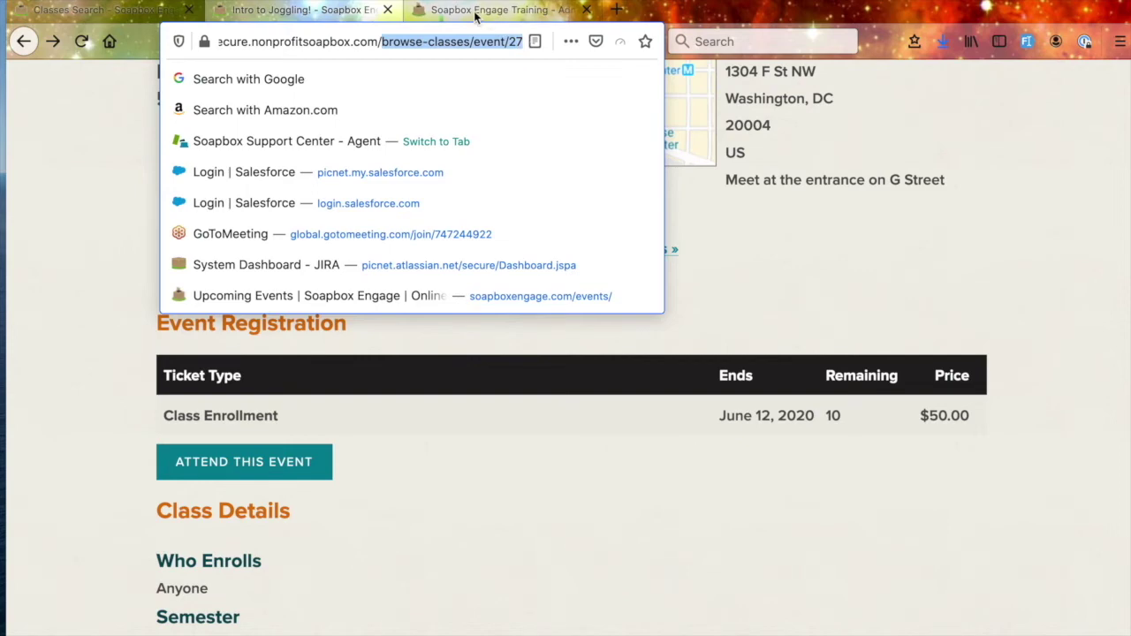
pyautogui.click(474, 18)
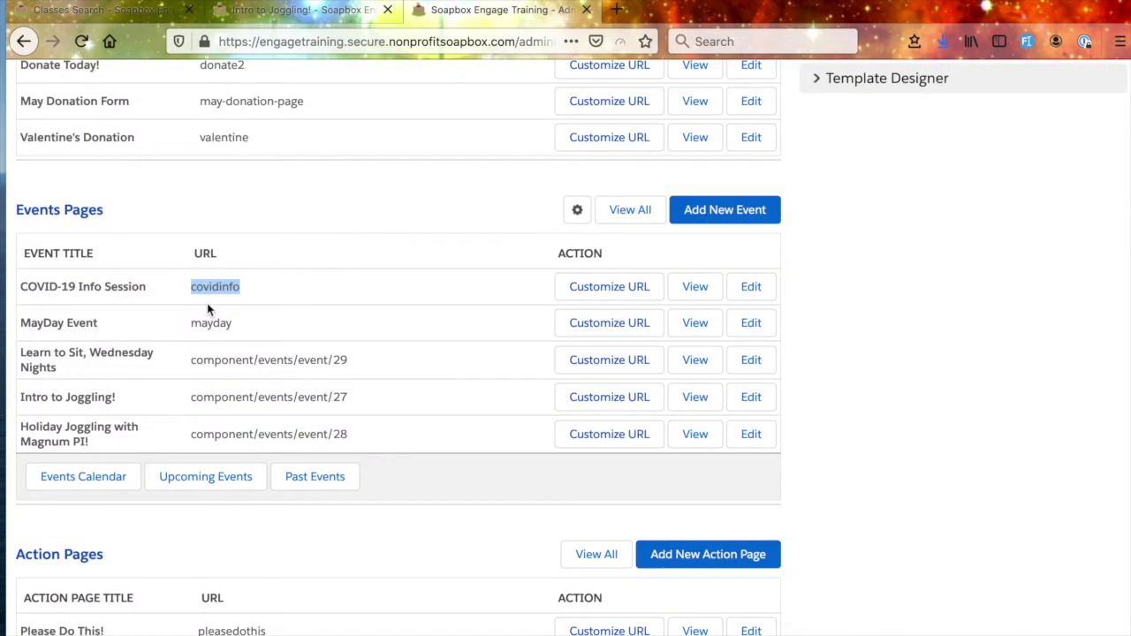
pyautogui.click(332, 11)
pyautogui.moveTo(447, 42); pyautogui.dragTo(494, 41)
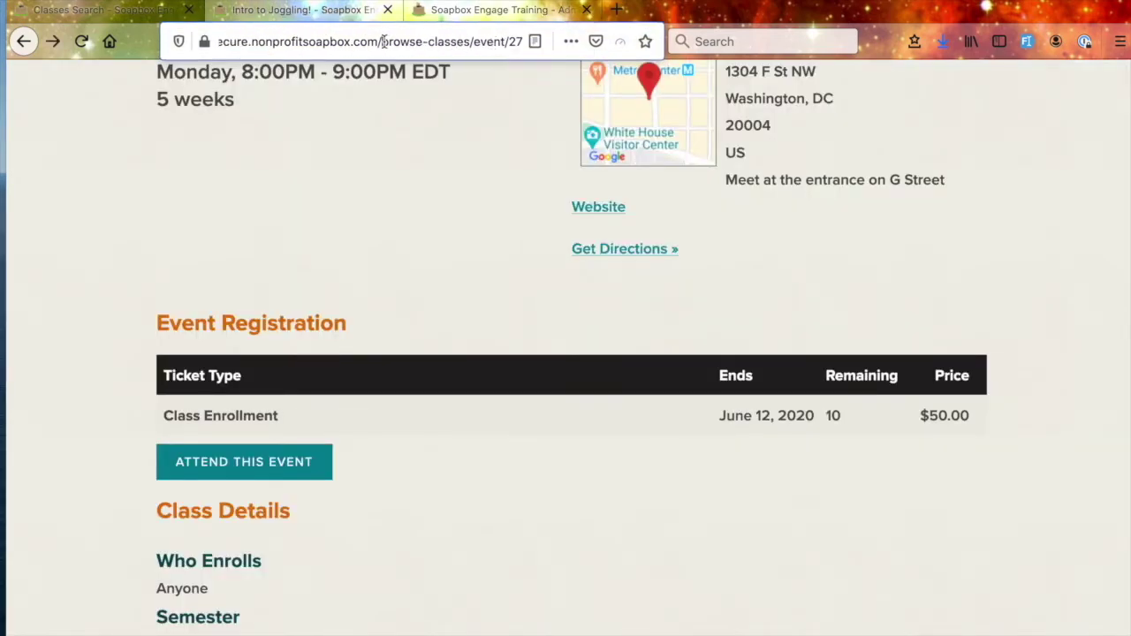
pyautogui.moveTo(383, 41); pyautogui.dragTo(523, 42)
pyautogui.click(484, 13)
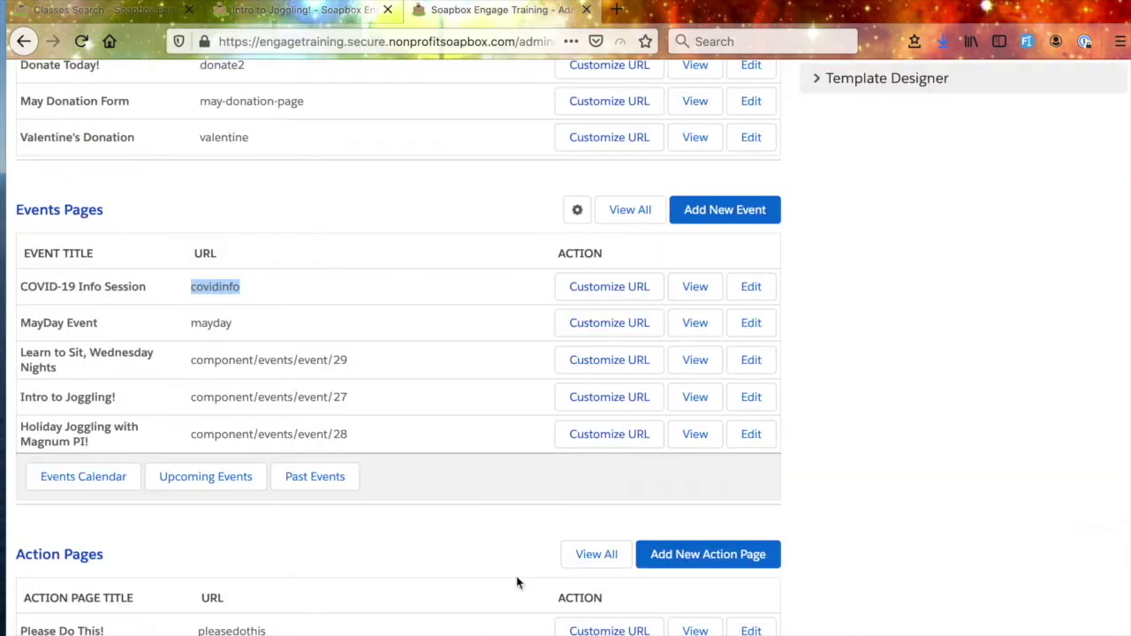
# - Customize the Learn to Sit, Wednesday Nights event's URL as learntosit with the name Learn To Sit, and save it
pyautogui.click(645, 368)
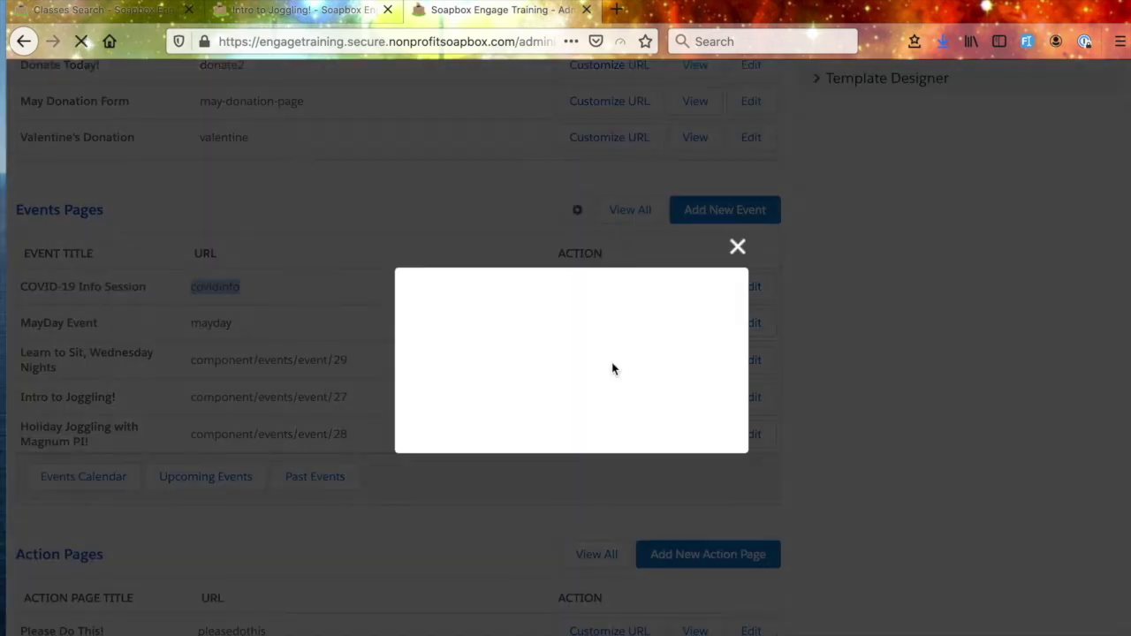
pyautogui.click(557, 342)
pyautogui.write('learntosit')
pyautogui.click(593, 382)
pyautogui.write('Learn To Sit')
pyautogui.click(714, 435)
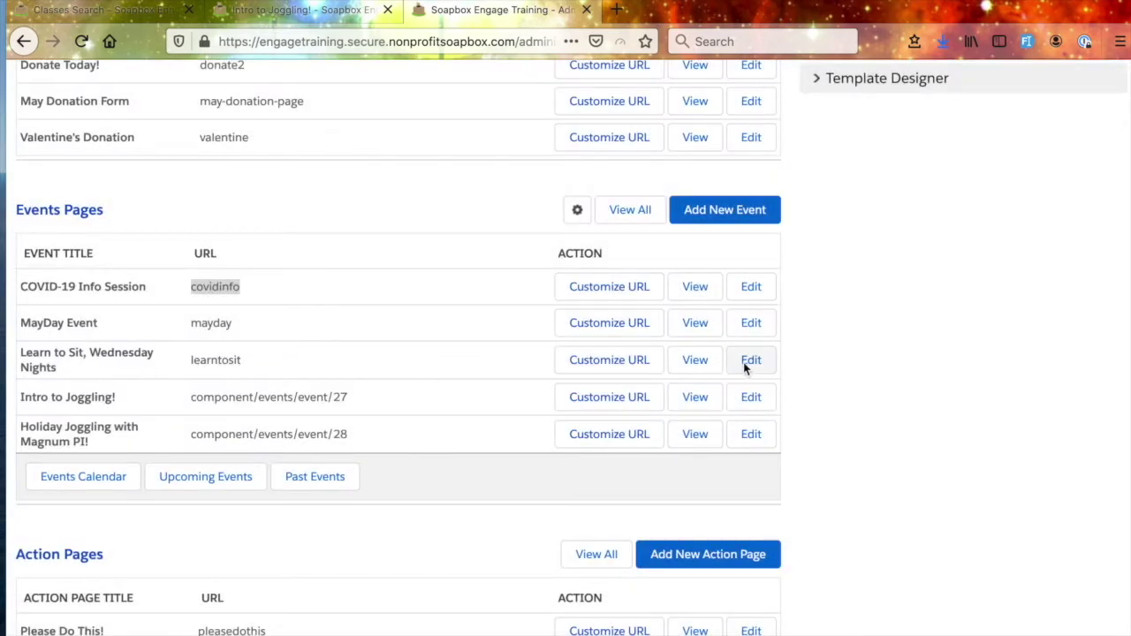
# - Check the Learn to Sit, Wednesday Nights event in the Event Manager, and view its public page, highlighting /learntosit in the address
pyautogui.click(745, 366)
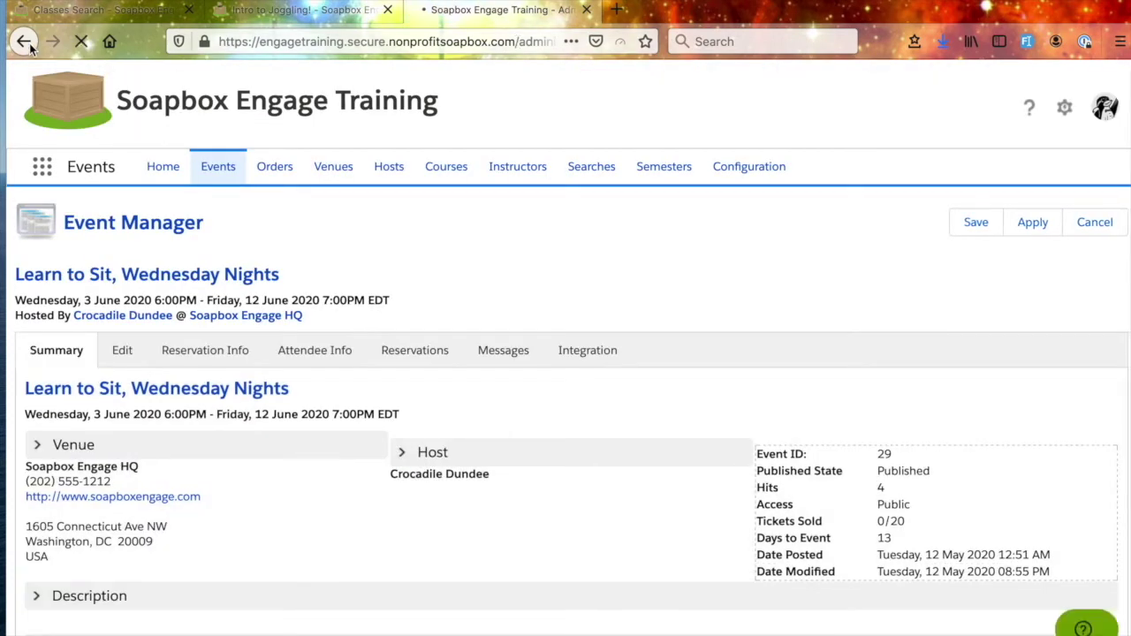
pyautogui.click(24, 42)
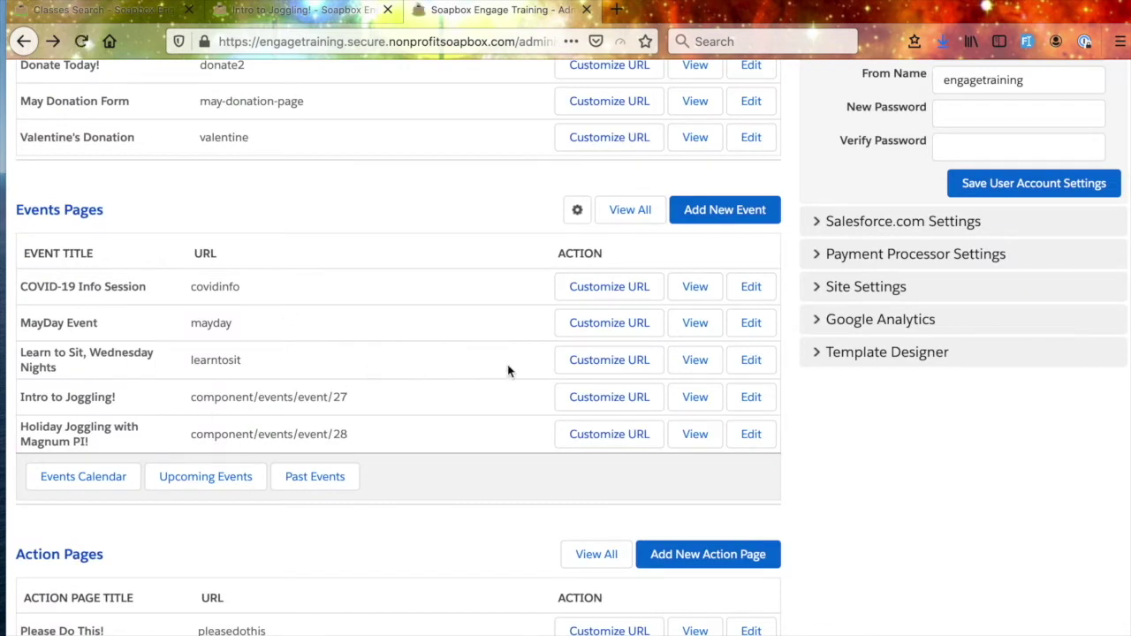
pyautogui.click(696, 361)
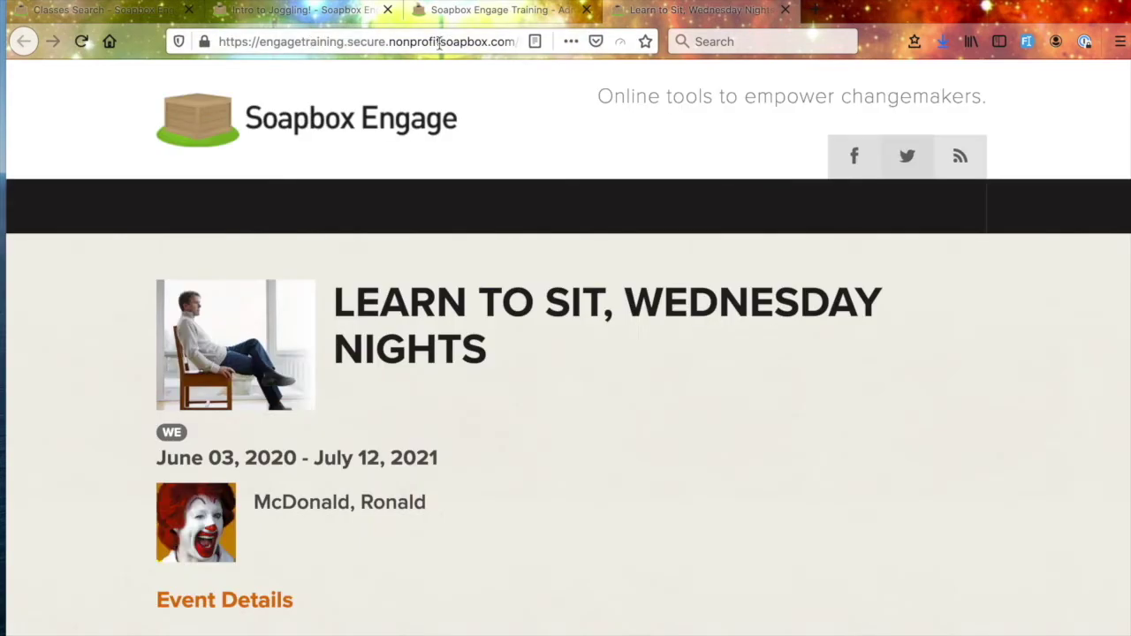
pyautogui.moveTo(467, 41); pyautogui.dragTo(527, 41)
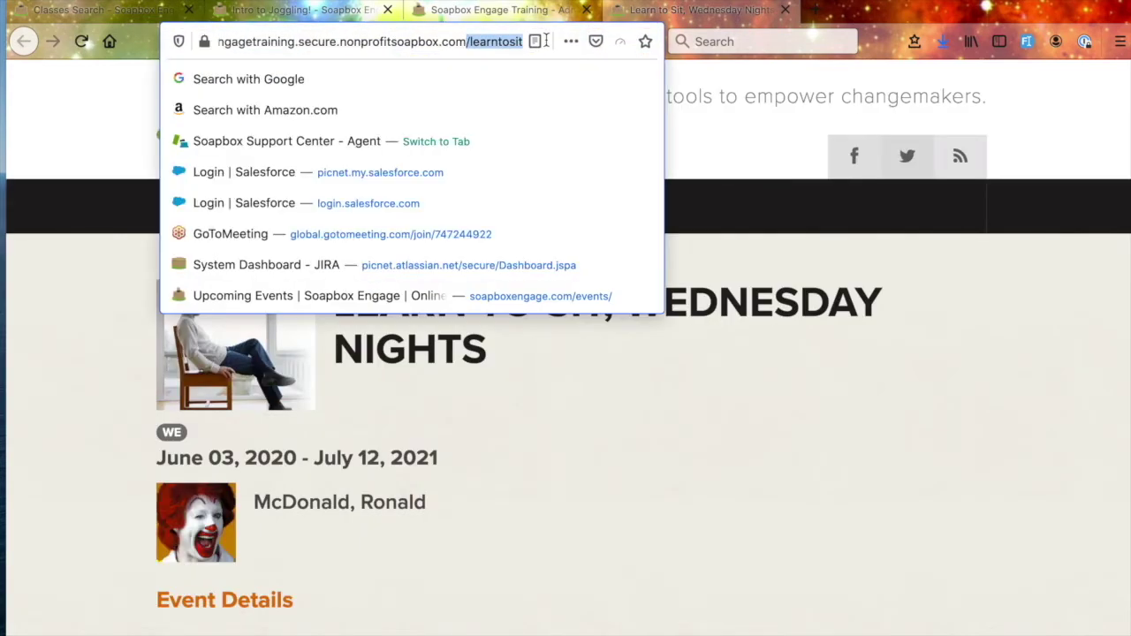
pyautogui.click(504, 404)
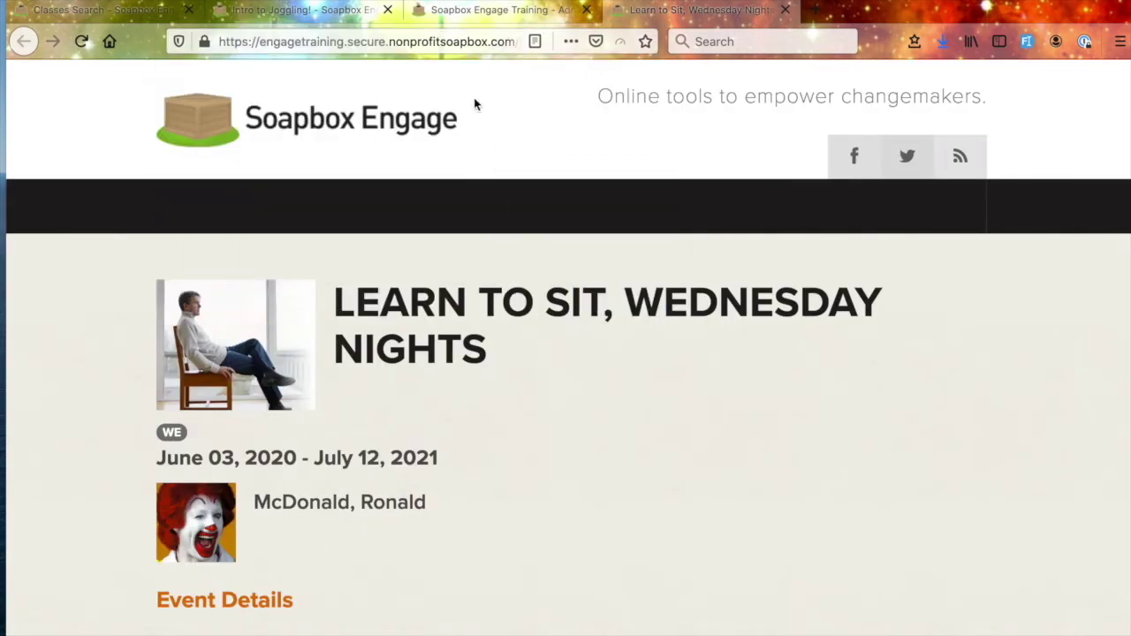
pyautogui.click(463, 16)
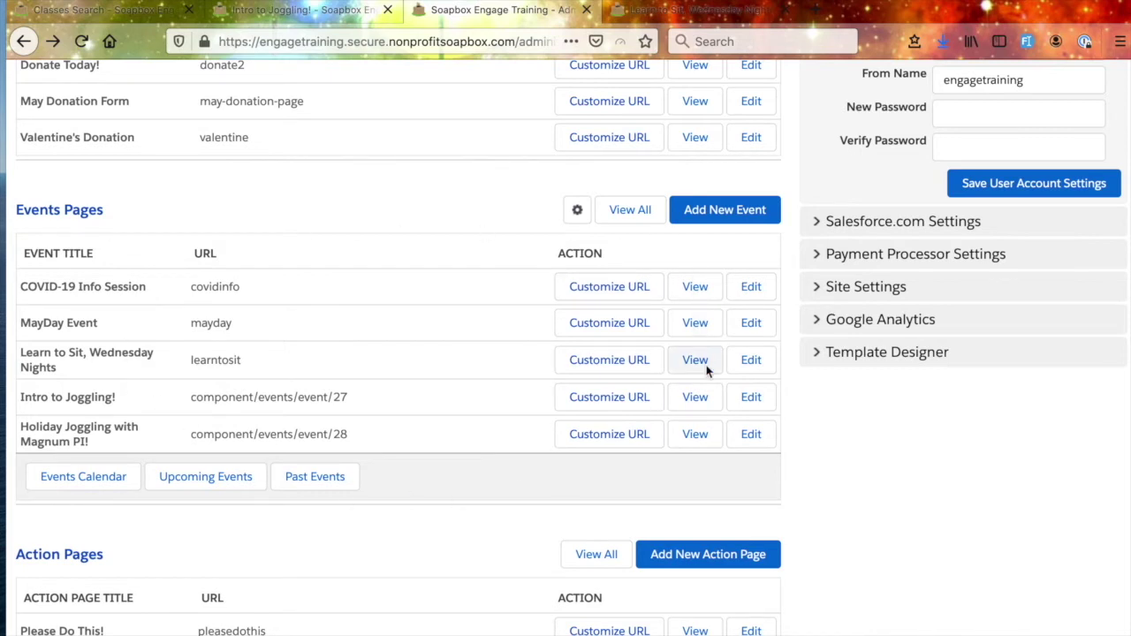
# - Show all events in the Event Manager and look through their semesters, venues, dates, published states, authors and IDs
pyautogui.click(633, 216)
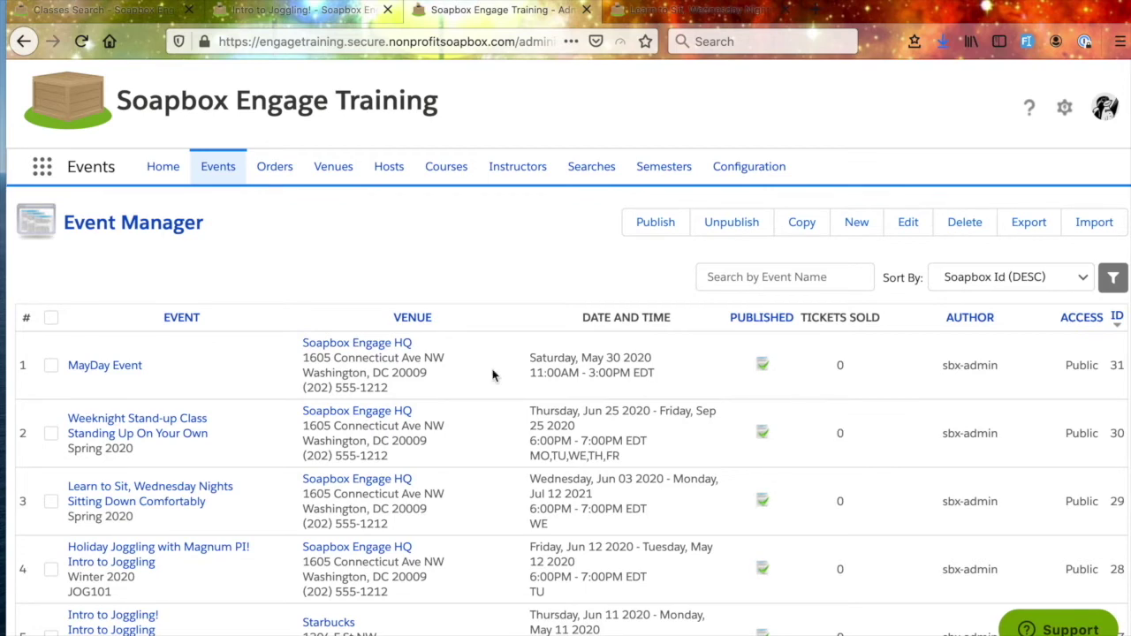
pyautogui.scroll(-5, 492, 375)
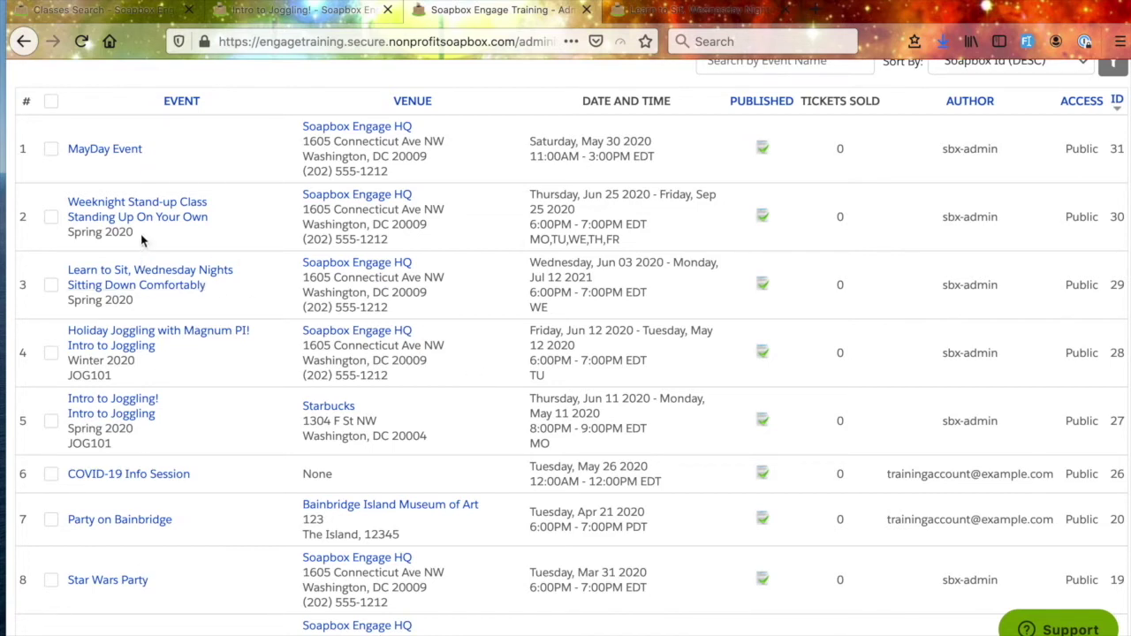
pyautogui.moveTo(141, 241); pyautogui.dragTo(66, 235)
pyautogui.click(146, 170)
pyautogui.scroll(1, 303, 279)
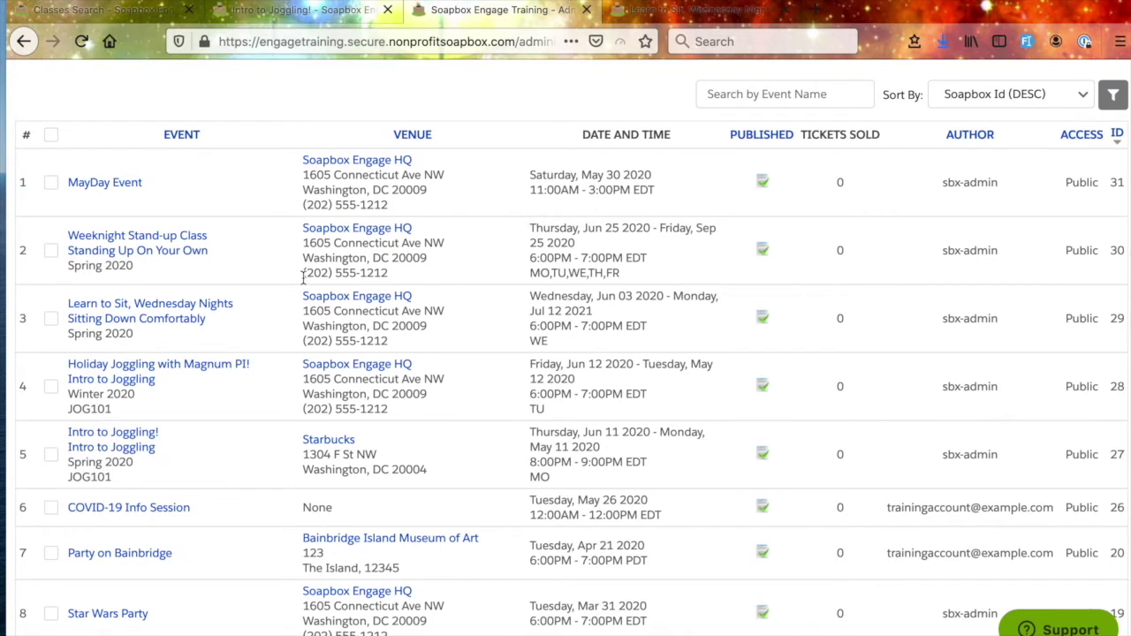
pyautogui.scroll(1, 303, 278)
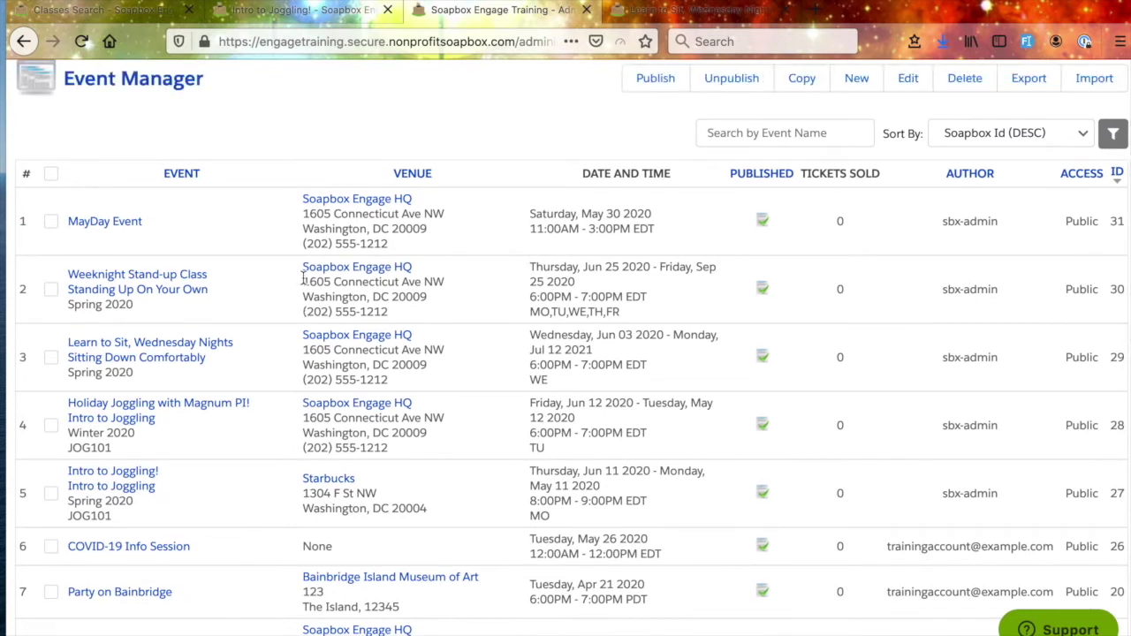
pyautogui.scroll(2, 650, 379)
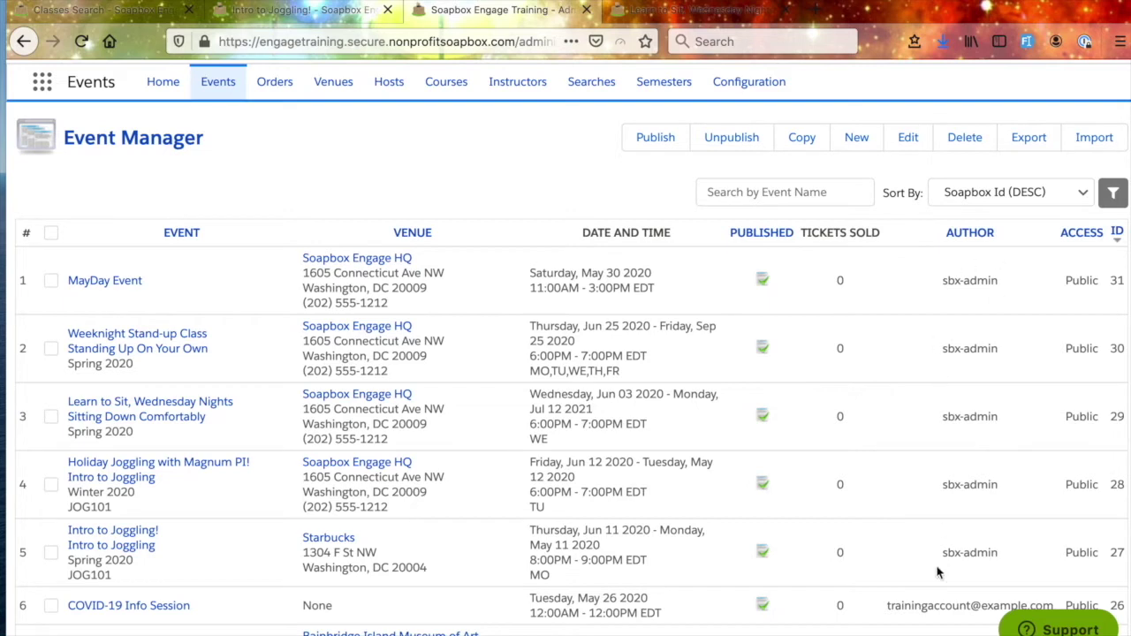
pyautogui.scroll(-1, 1060, 320)
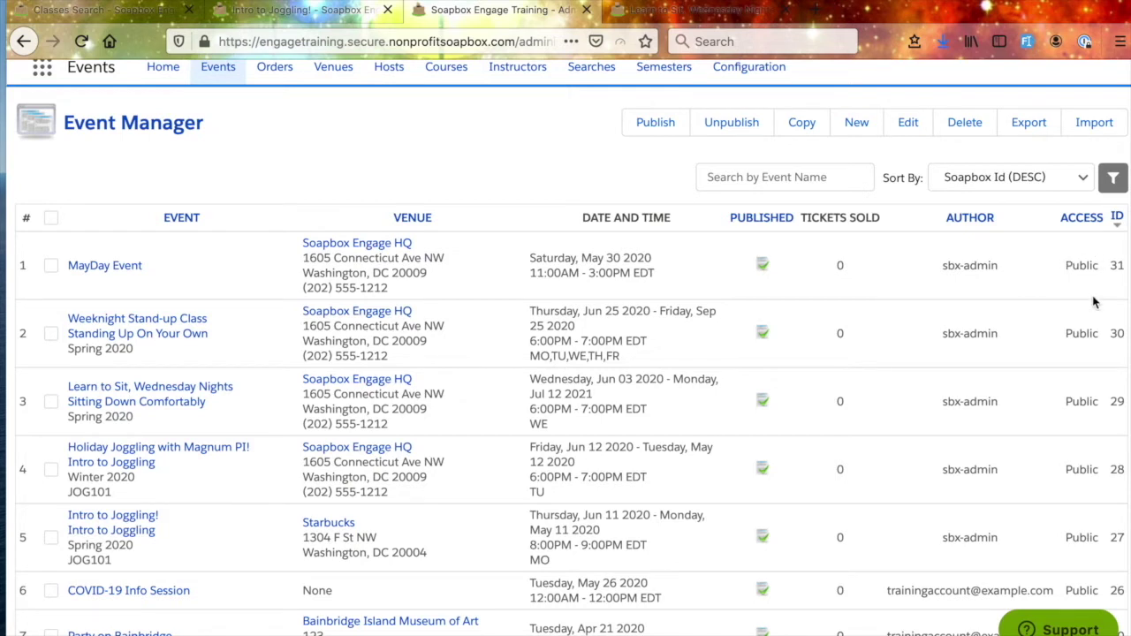
pyautogui.scroll(1, 993, 290)
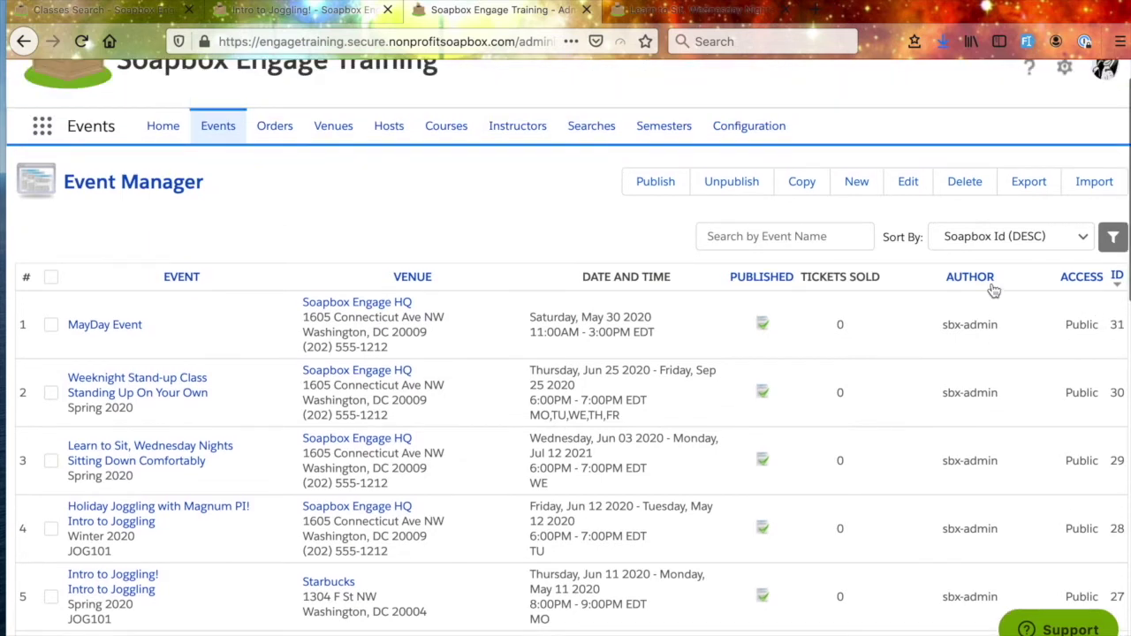
# - Check the event name search and the available sort orders, keeping Soapbox Id (DESC)
pyautogui.click(807, 232)
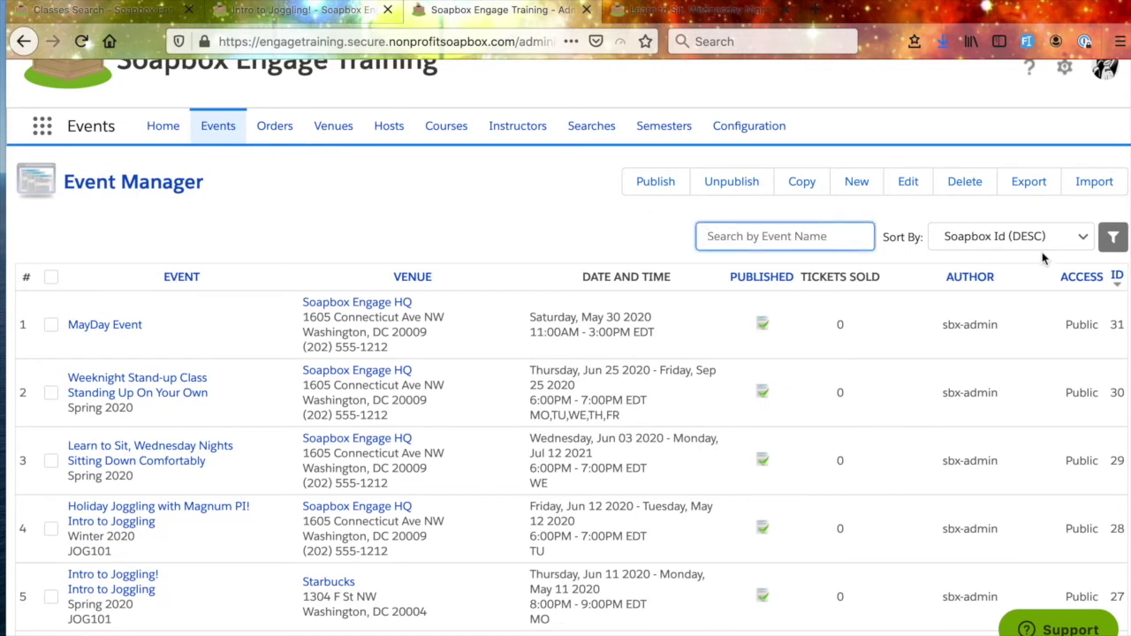
pyautogui.click(1085, 237)
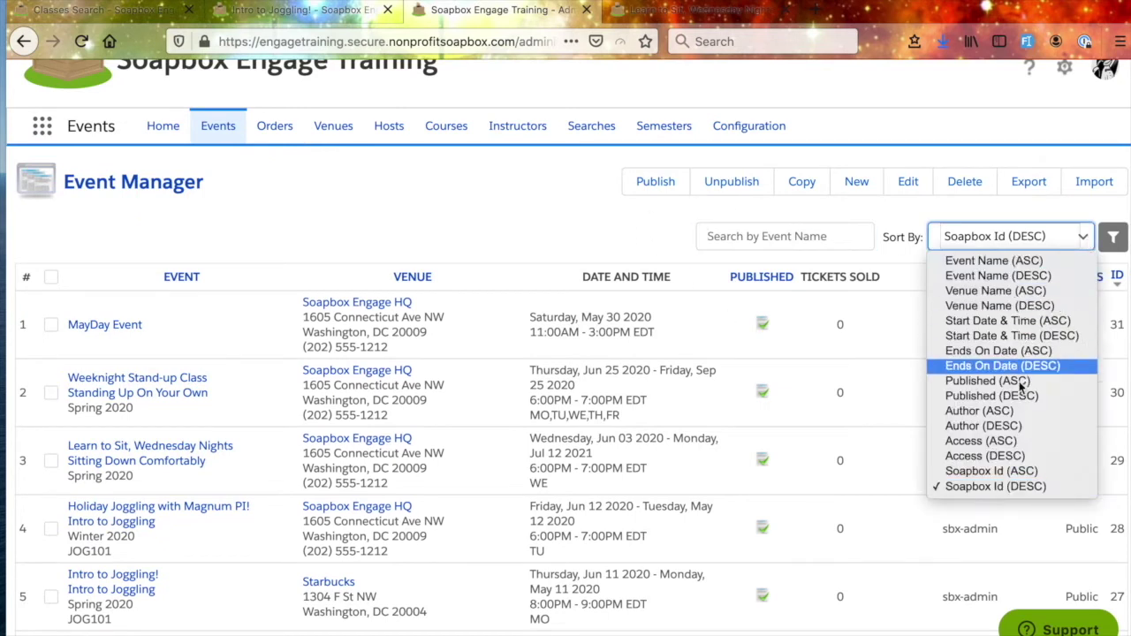
pyautogui.click(1020, 222)
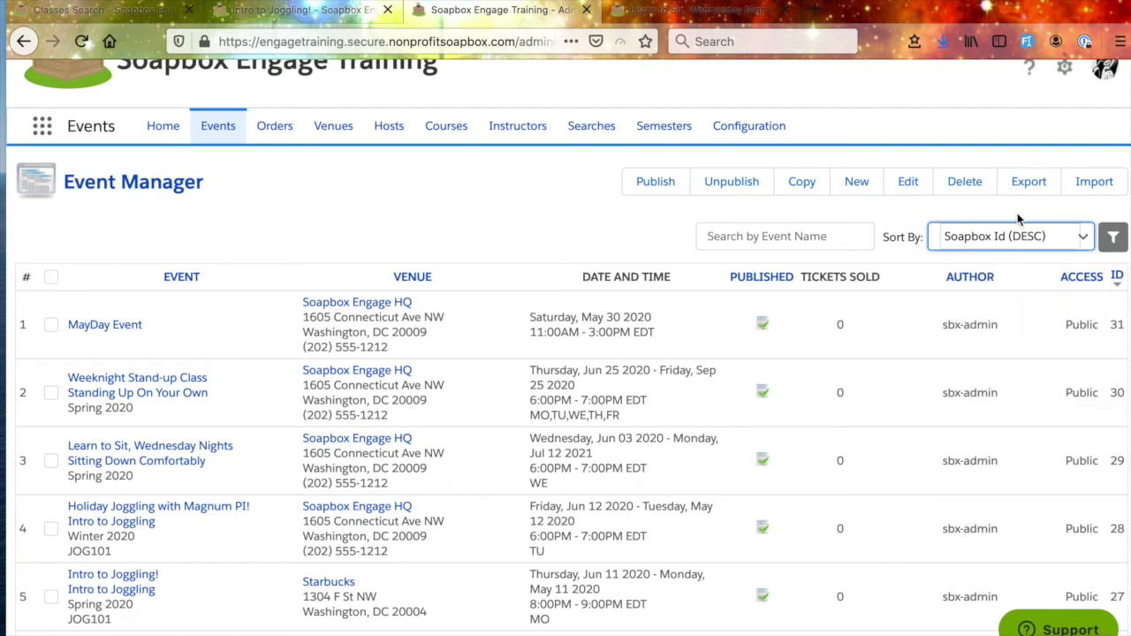
# - Look through the event list's filter options, from Published State and Event Date to Instructor and Semester, and cancel without applying a filter
pyautogui.click(1113, 238)
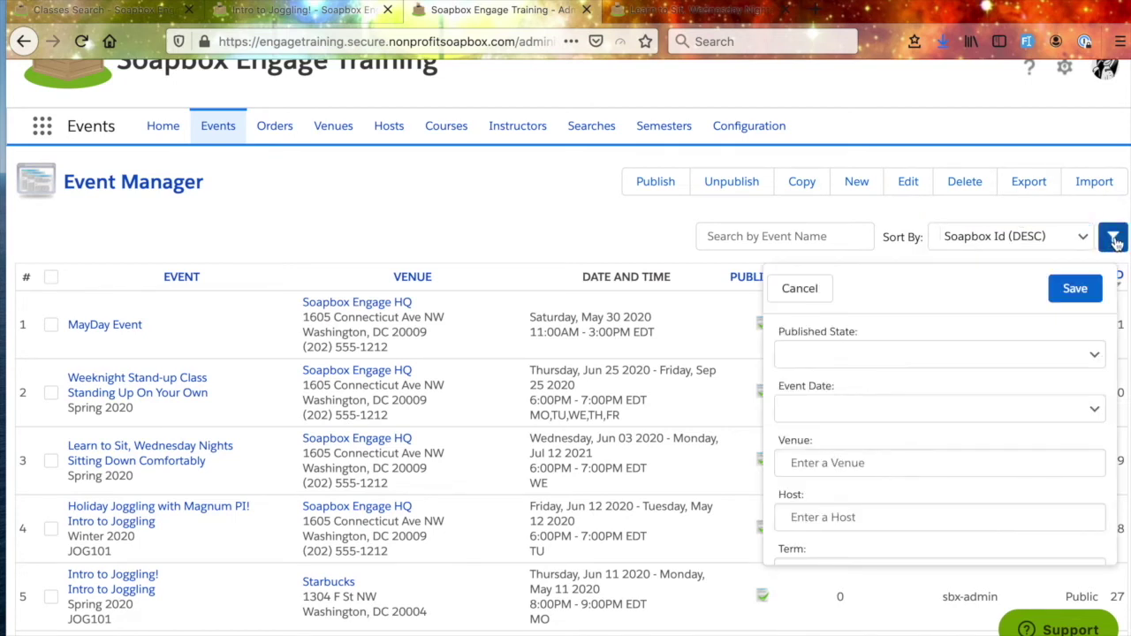
pyautogui.scroll(-1, 1023, 427)
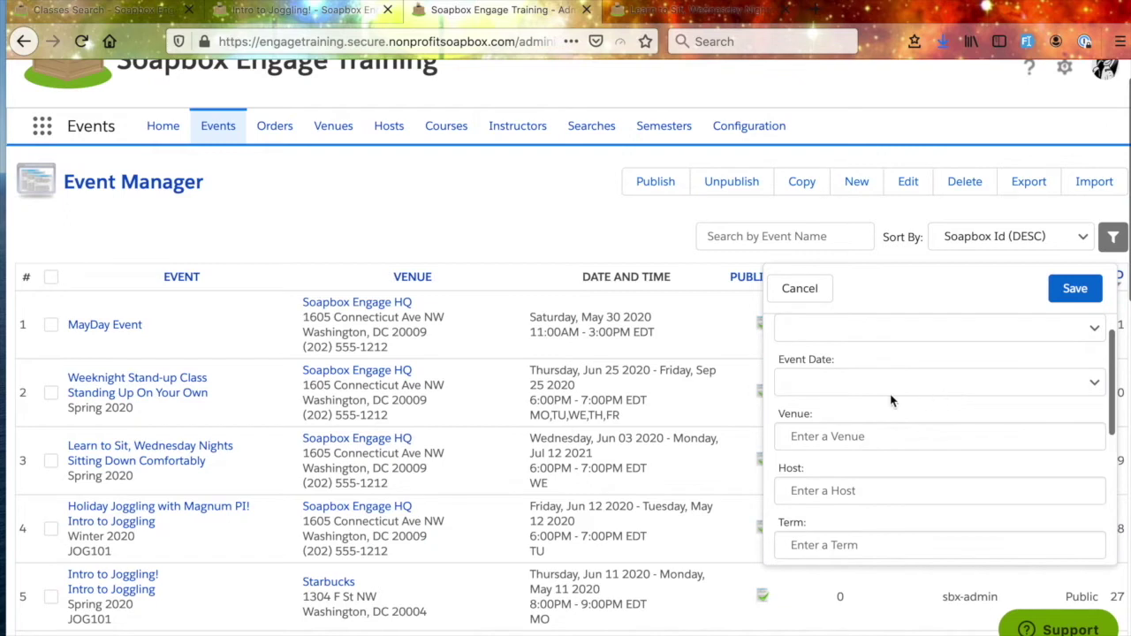
pyautogui.scroll(-3, 948, 466)
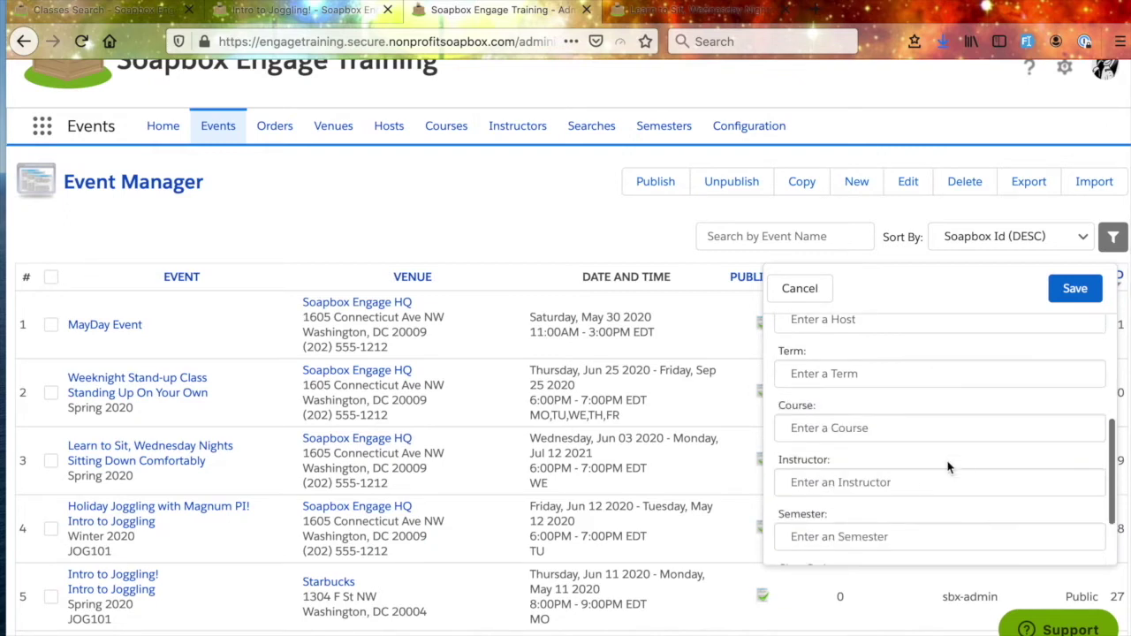
pyautogui.scroll(-2, 948, 467)
pyautogui.scroll(3, 990, 548)
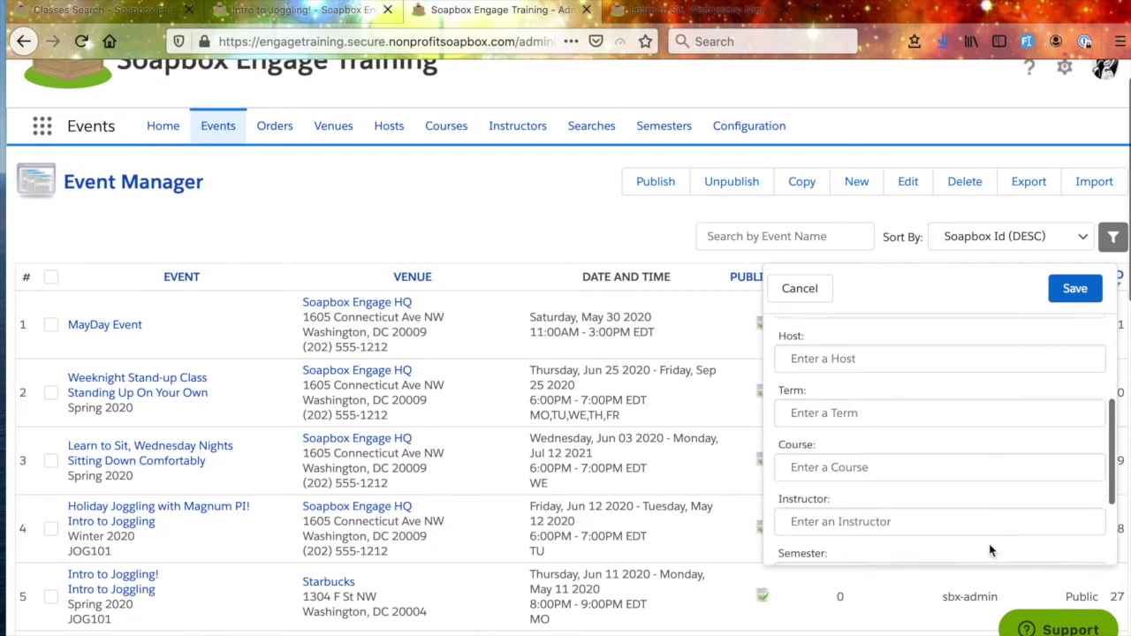
pyautogui.scroll(-1, 990, 548)
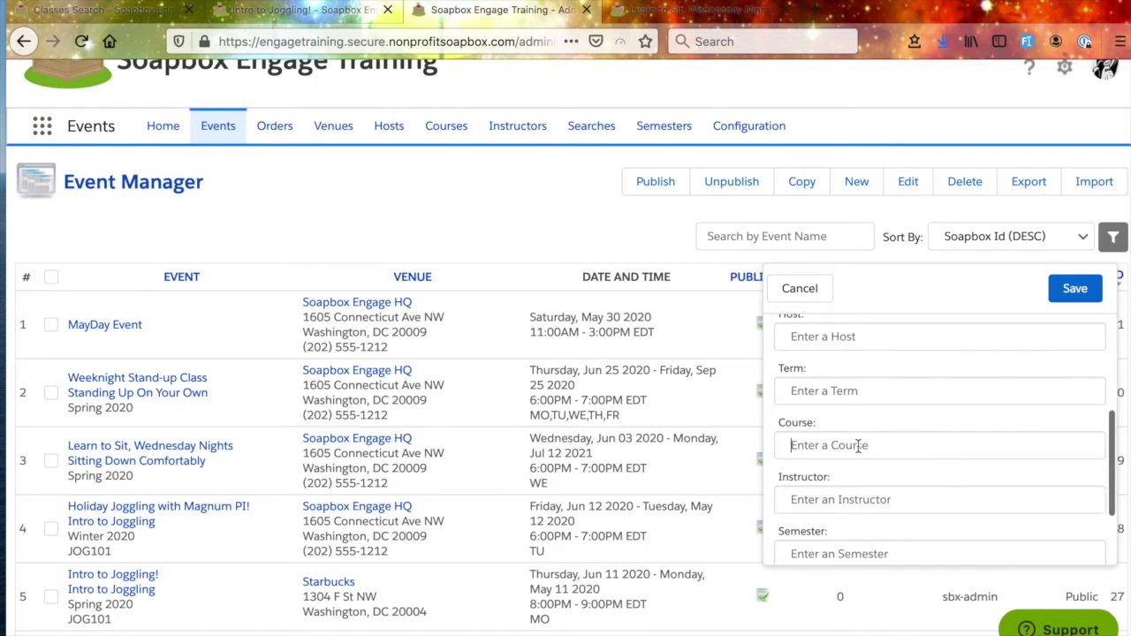
pyautogui.scroll(3, 857, 444)
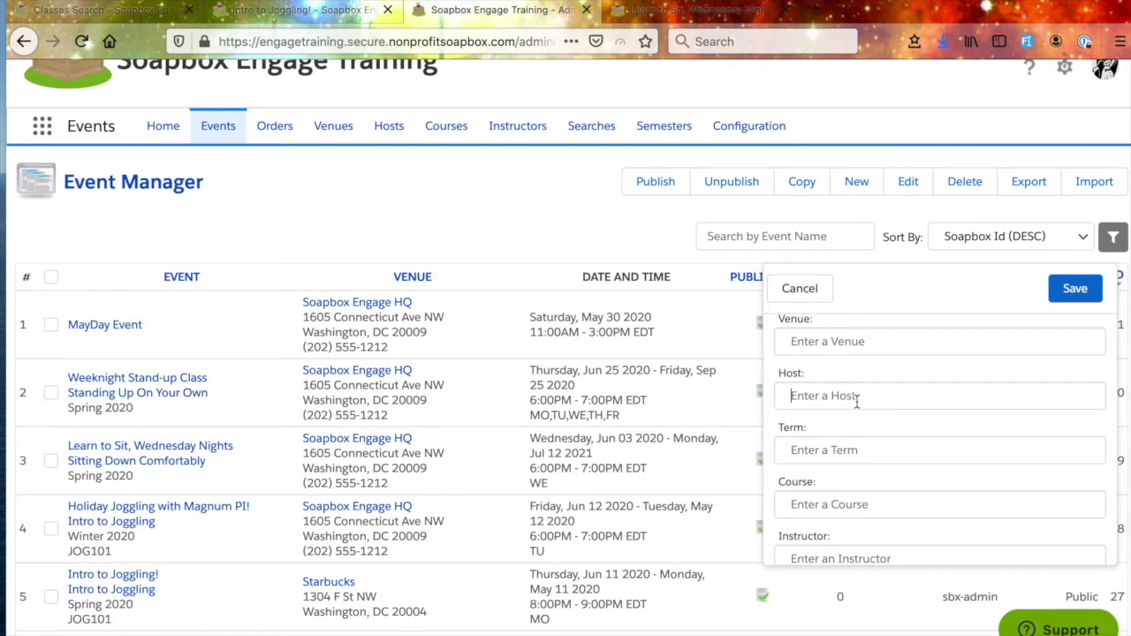
pyautogui.click(800, 288)
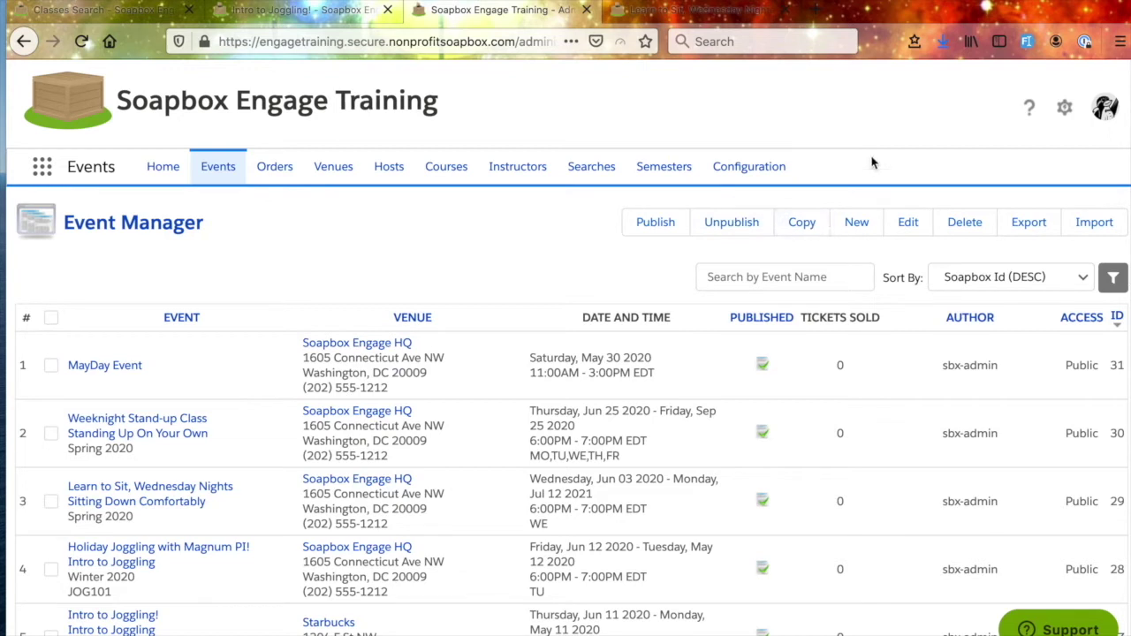
# - Select the Weeknight Stand-up Class and Learn to Sit, Wednesday Nights events and unpublish both
pyautogui.scroll(-3, 366, 222)
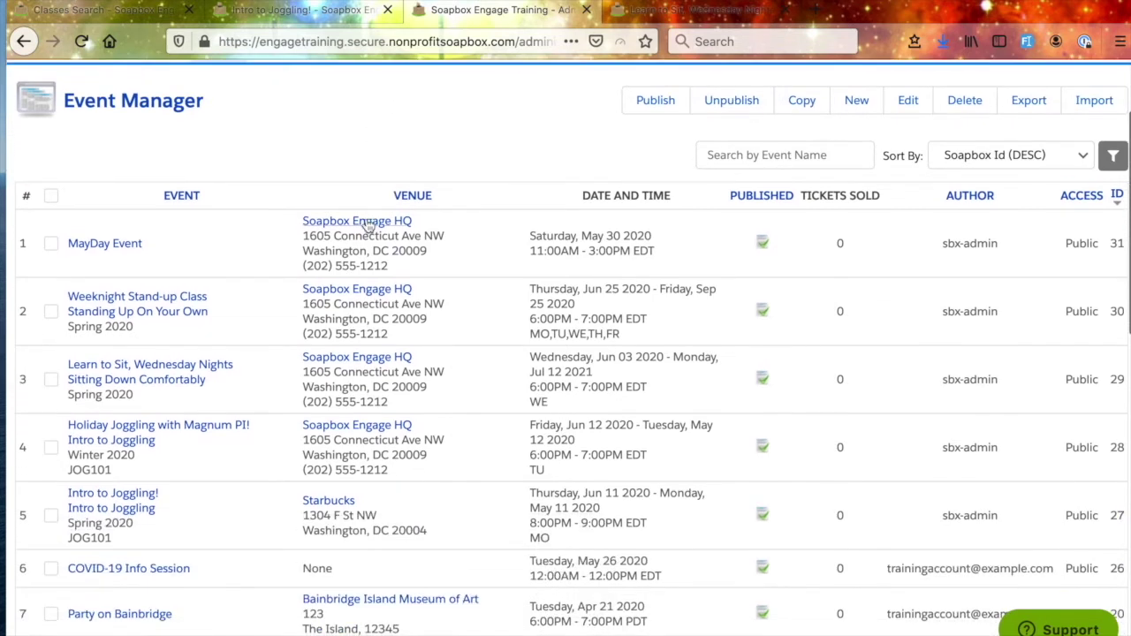
pyautogui.click(51, 244)
pyautogui.click(51, 313)
pyautogui.click(51, 381)
pyautogui.click(655, 100)
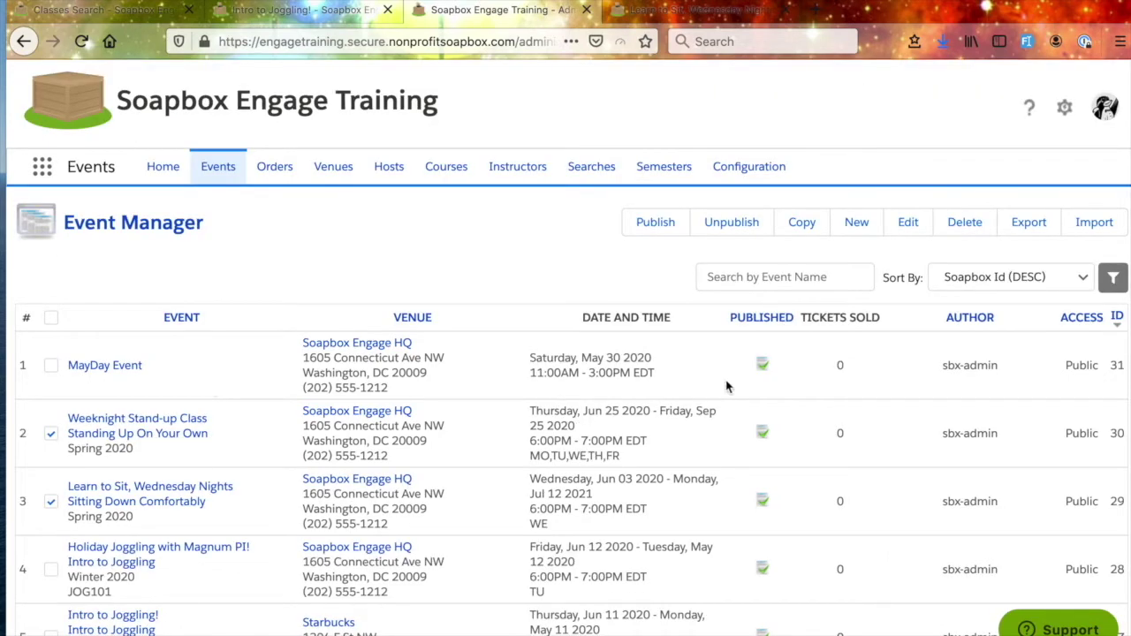
pyautogui.click(746, 232)
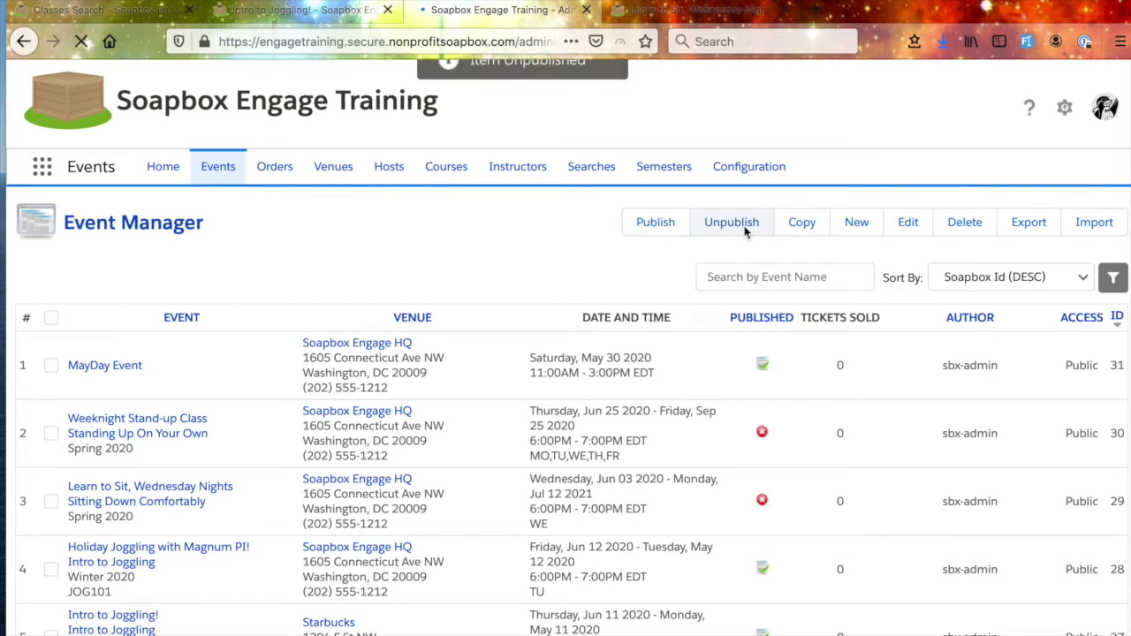
# - Republish the Weeknight Stand-up Class and Learn to Sit, Wednesday Nights events individually from their published status
pyautogui.click(762, 434)
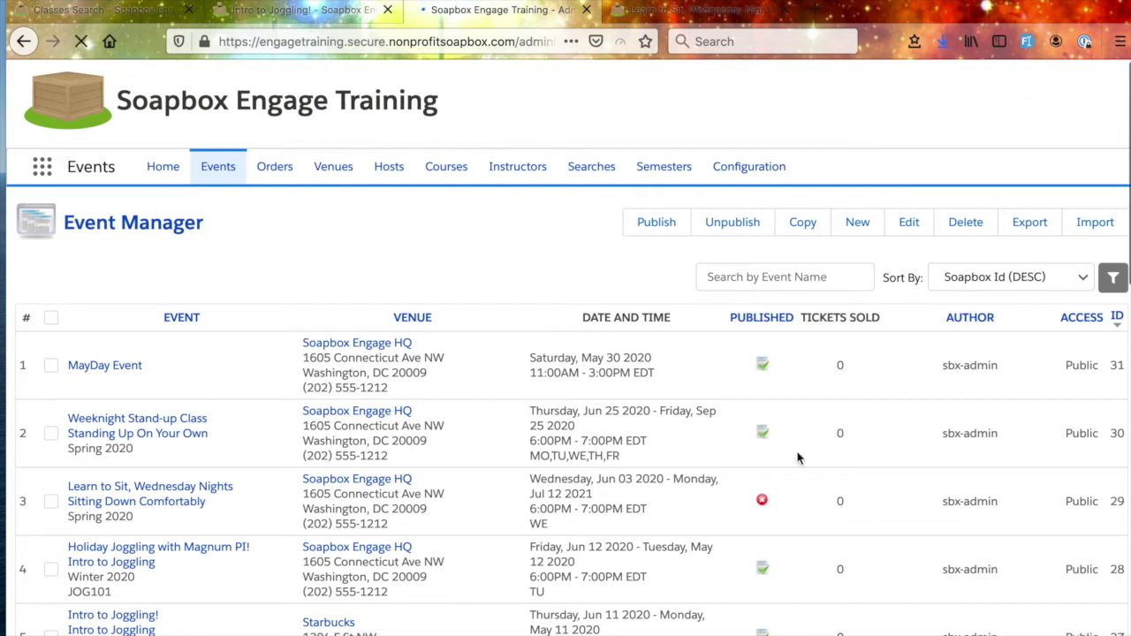
pyautogui.click(762, 501)
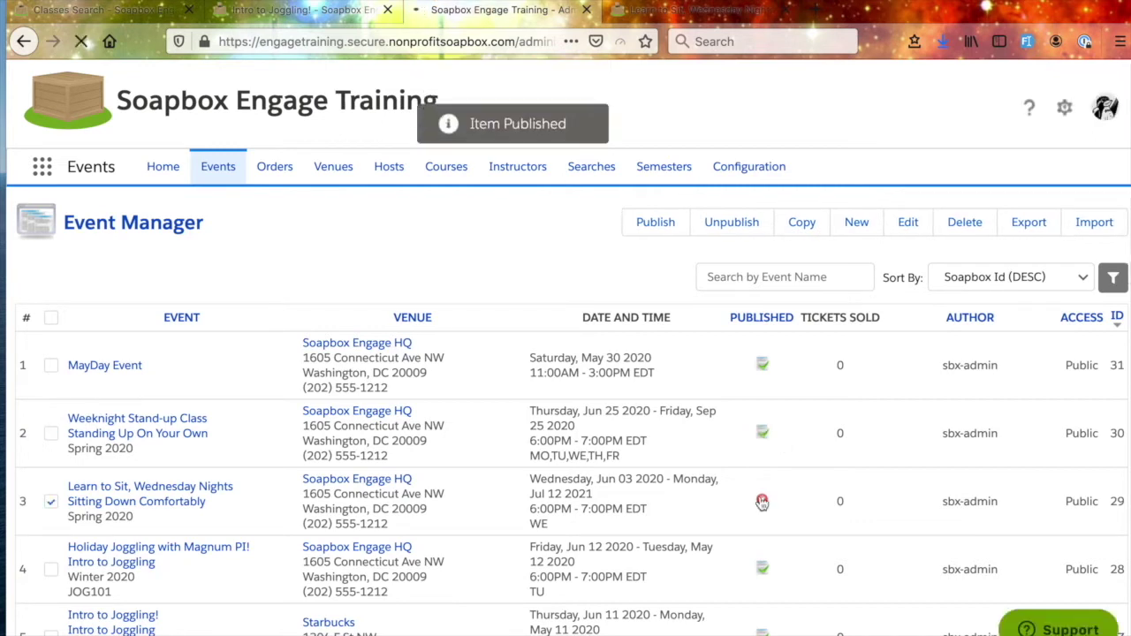
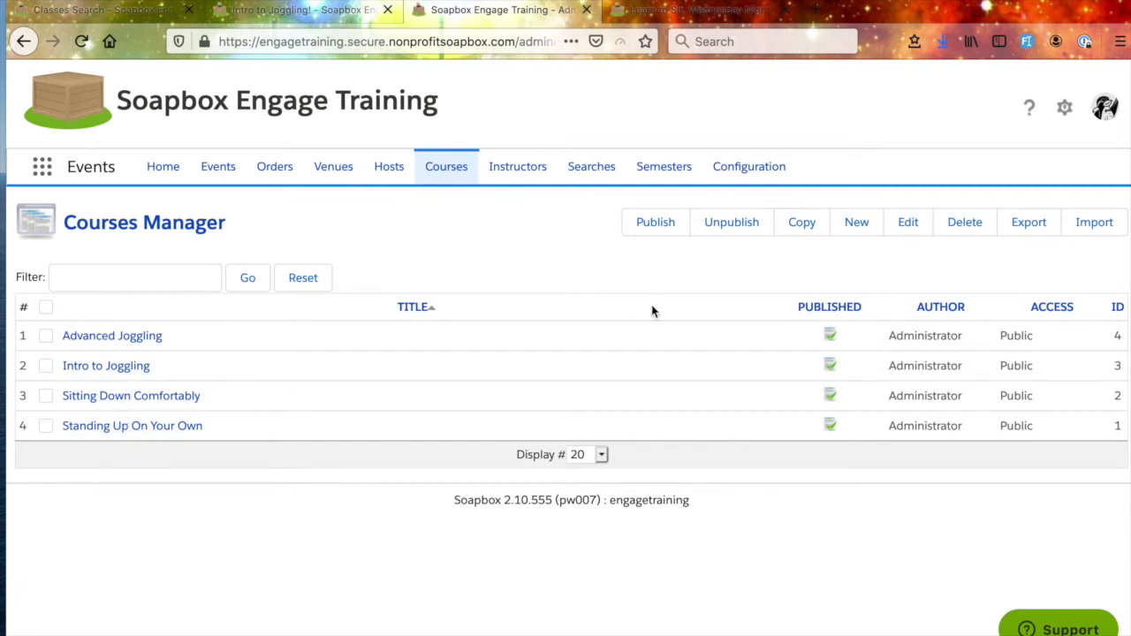
# - Start a new course in the Courses Manager and title it "Intro to Ukulele"
pyautogui.click(854, 229)
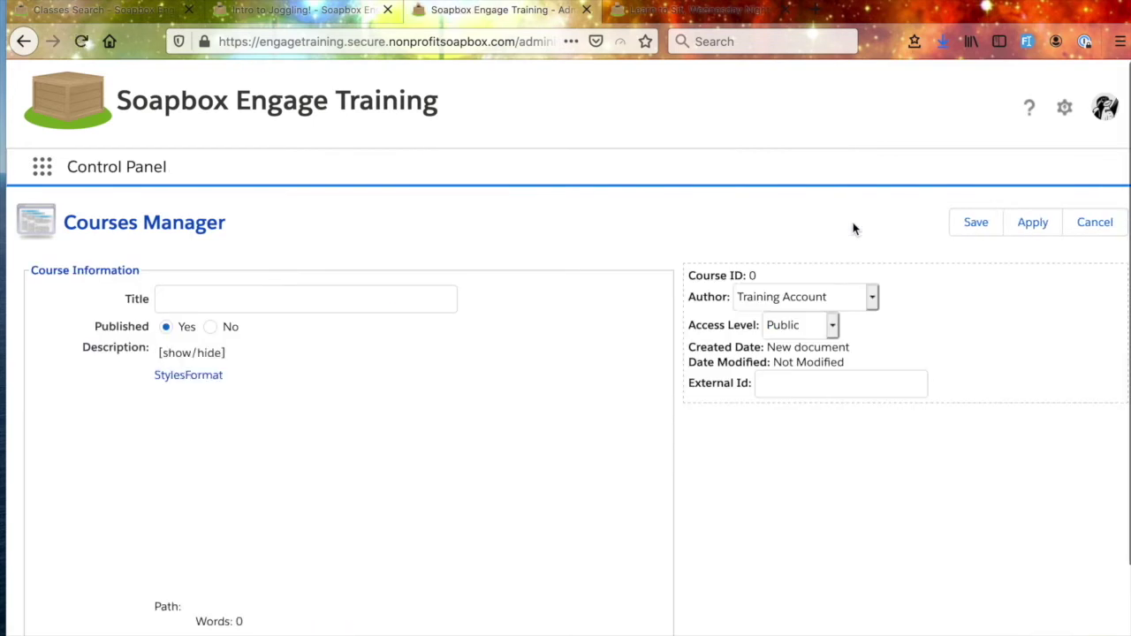
pyautogui.click(268, 299)
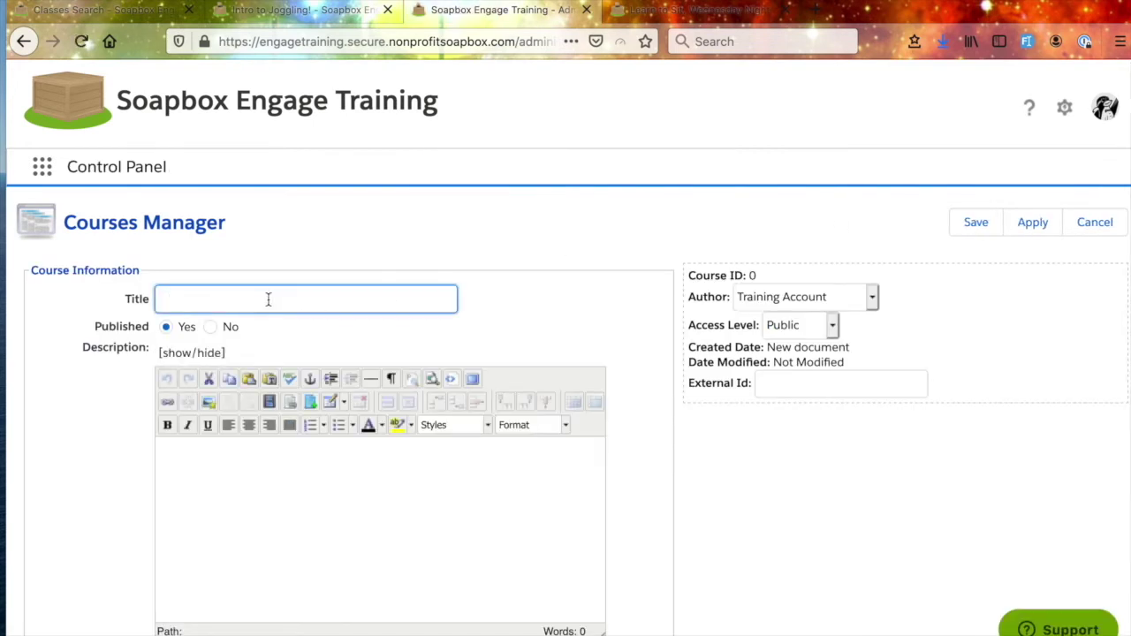
pyautogui.write('INtro')
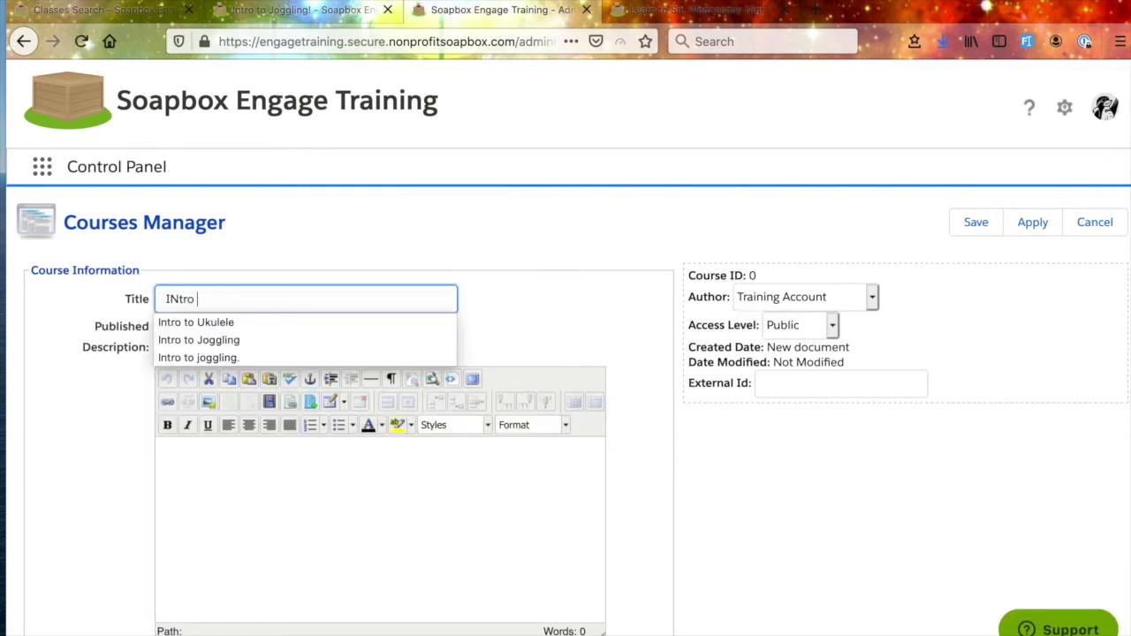
pyautogui.click(196, 325)
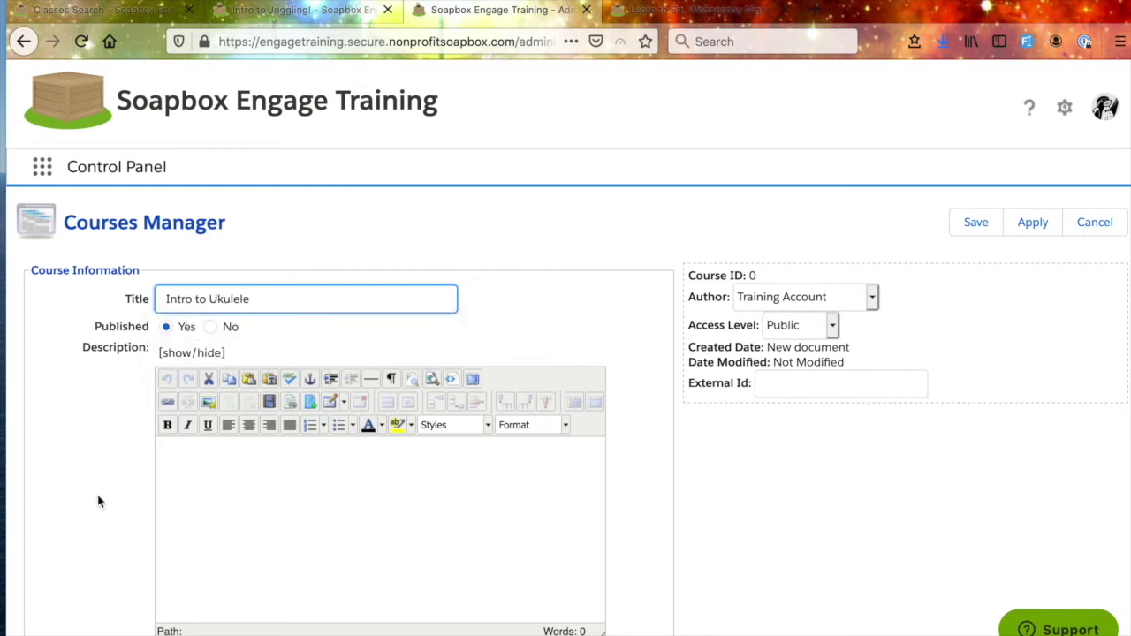
pyautogui.click(86, 540)
# - Fill the course description with a placeholder Lorem ipsum paragraph
pyautogui.scroll(-1, 119, 515)
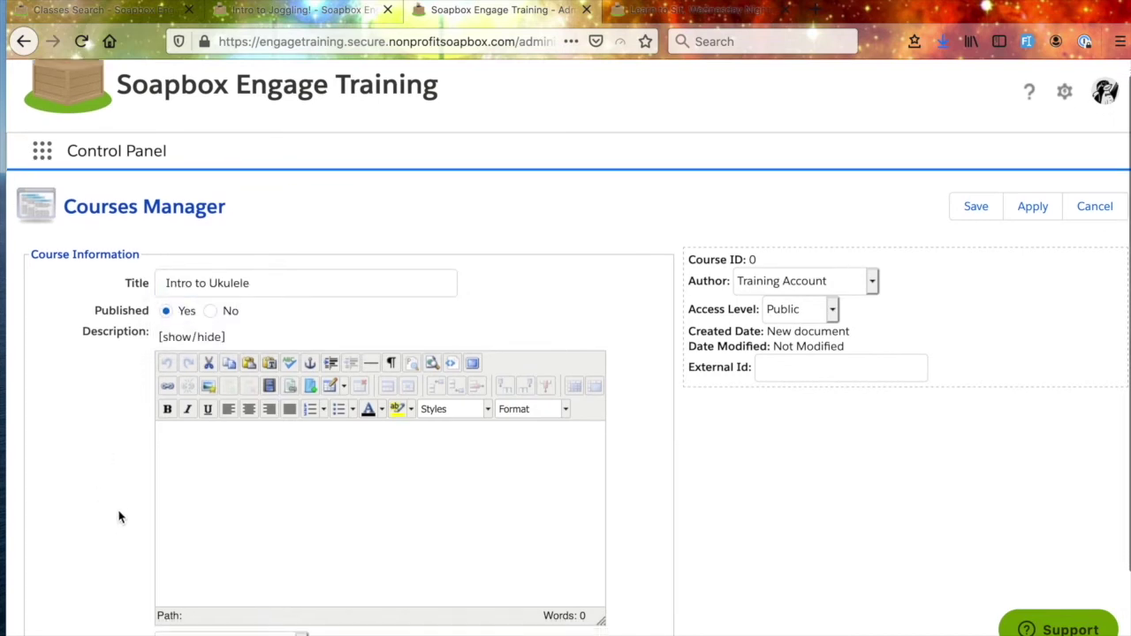
pyautogui.click(223, 482)
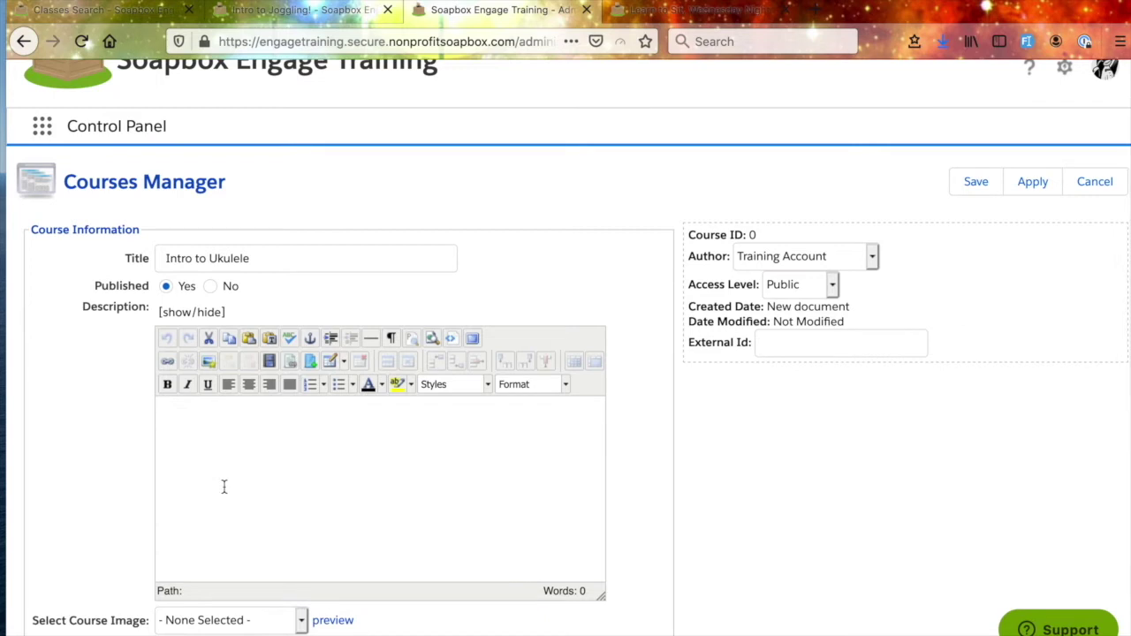
pyautogui.write('!lorem')
pyautogui.scroll(-2, 105, 555)
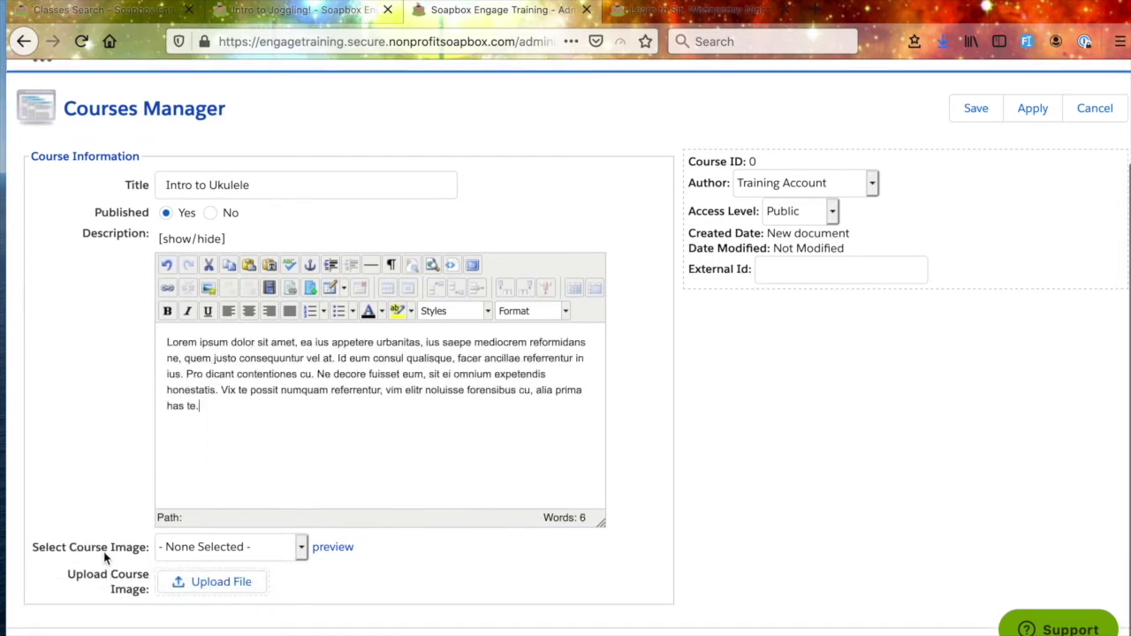
# - Choose ukulele.jpeg as the course image, check its preview, and save the course
pyautogui.click(303, 547)
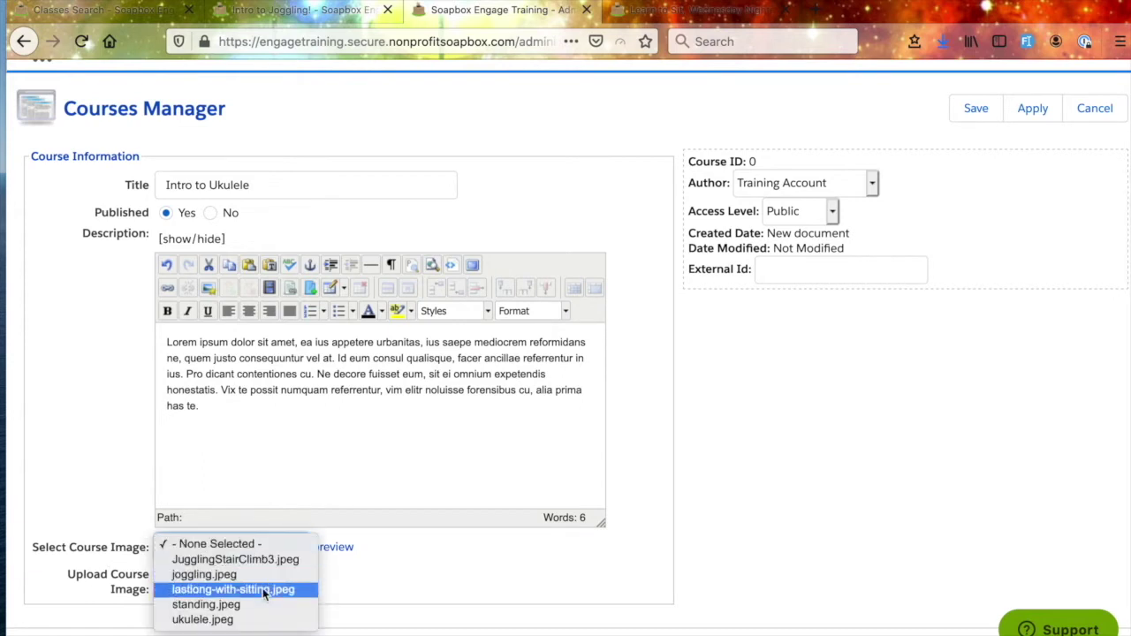
pyautogui.click(215, 622)
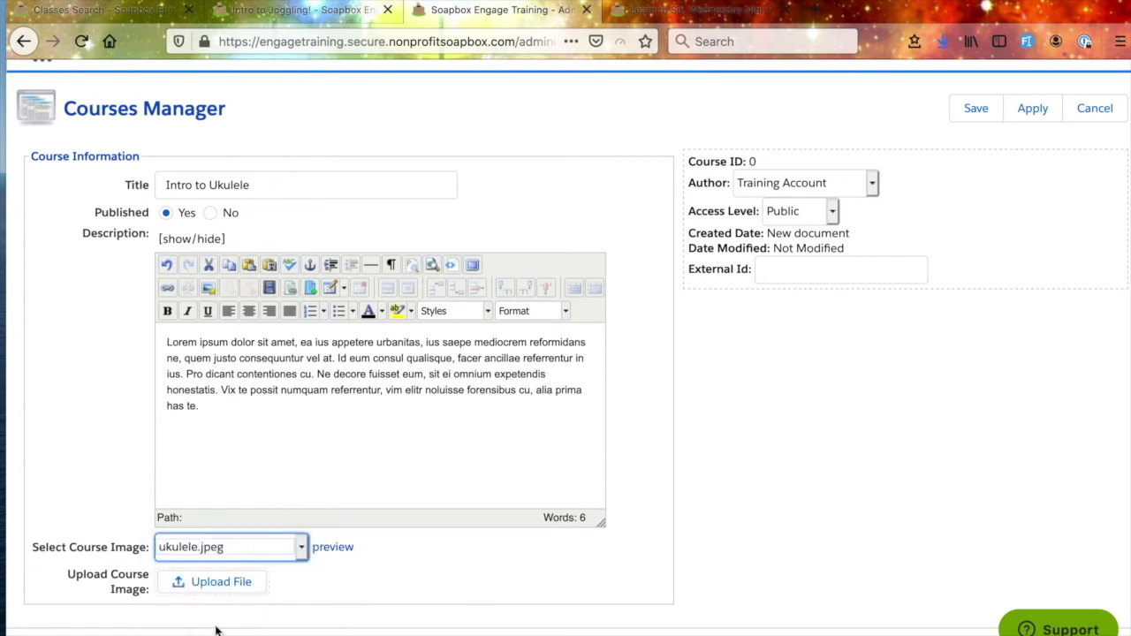
pyautogui.click(335, 548)
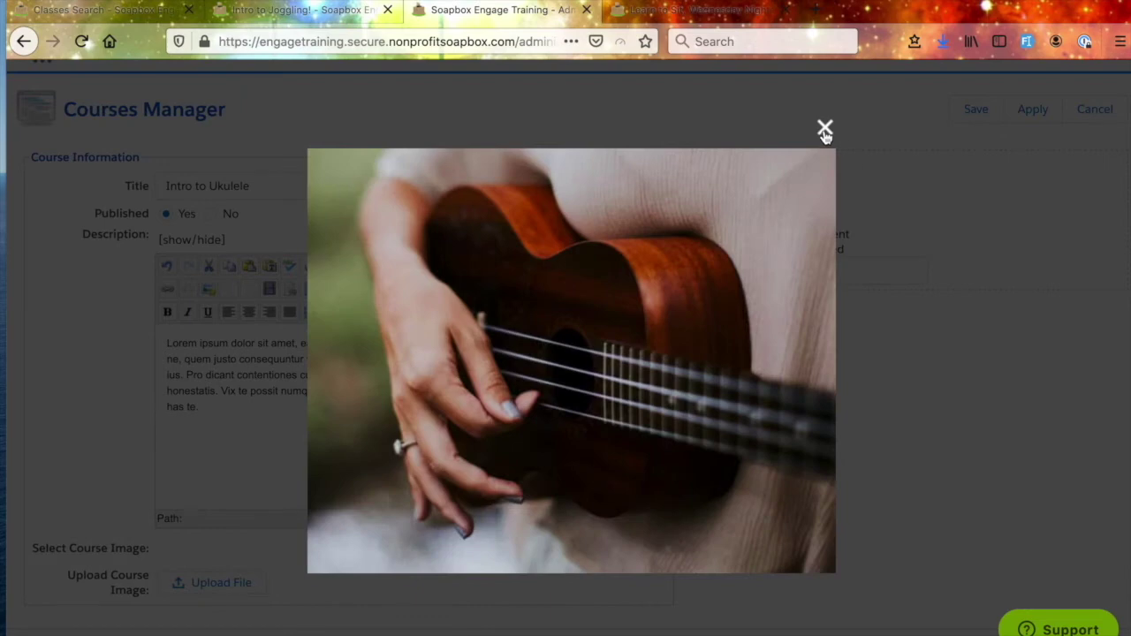
pyautogui.click(824, 130)
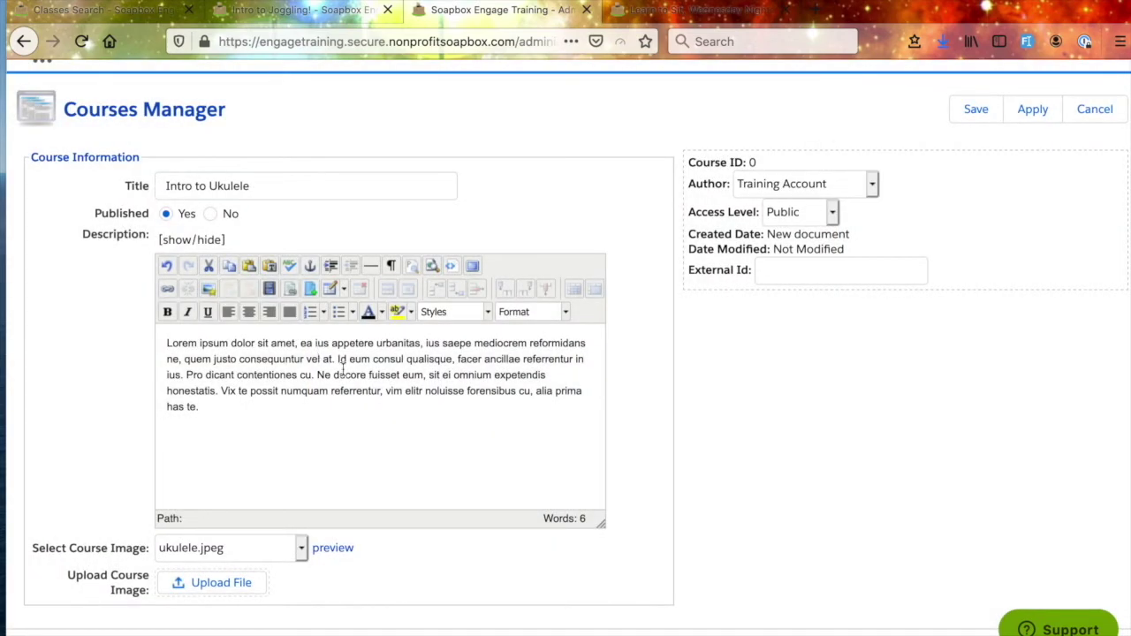
pyautogui.scroll(1, 749, 457)
pyautogui.click(975, 152)
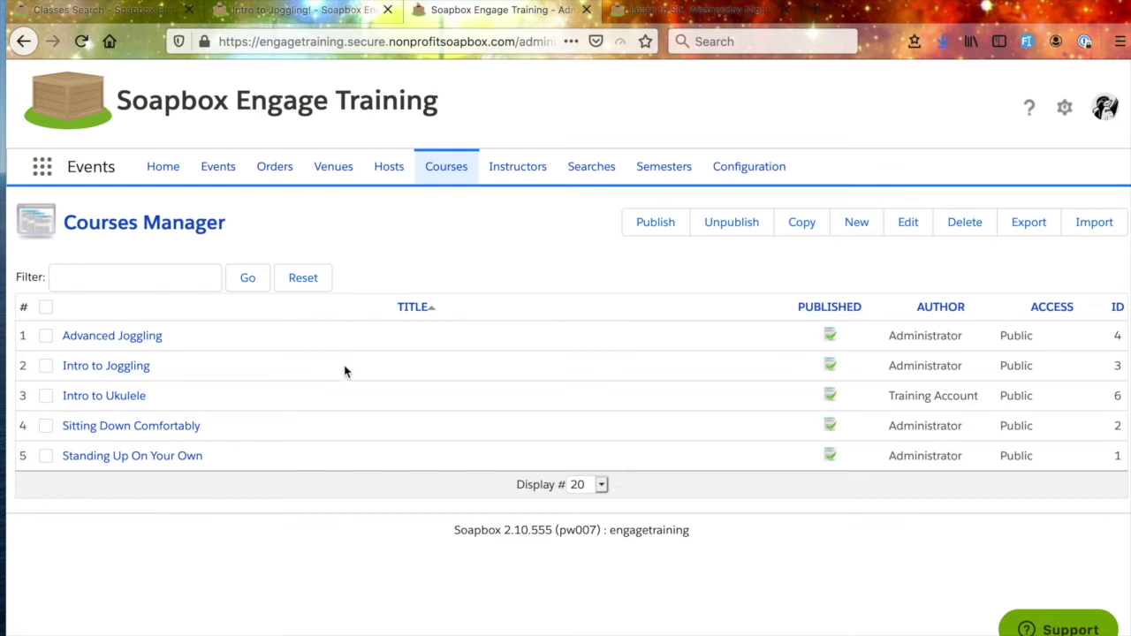
# - Look through the Semesters Manager and the Instructor Manager, including the blank new instructor form, and cancel without adding an instructor
pyautogui.click(663, 172)
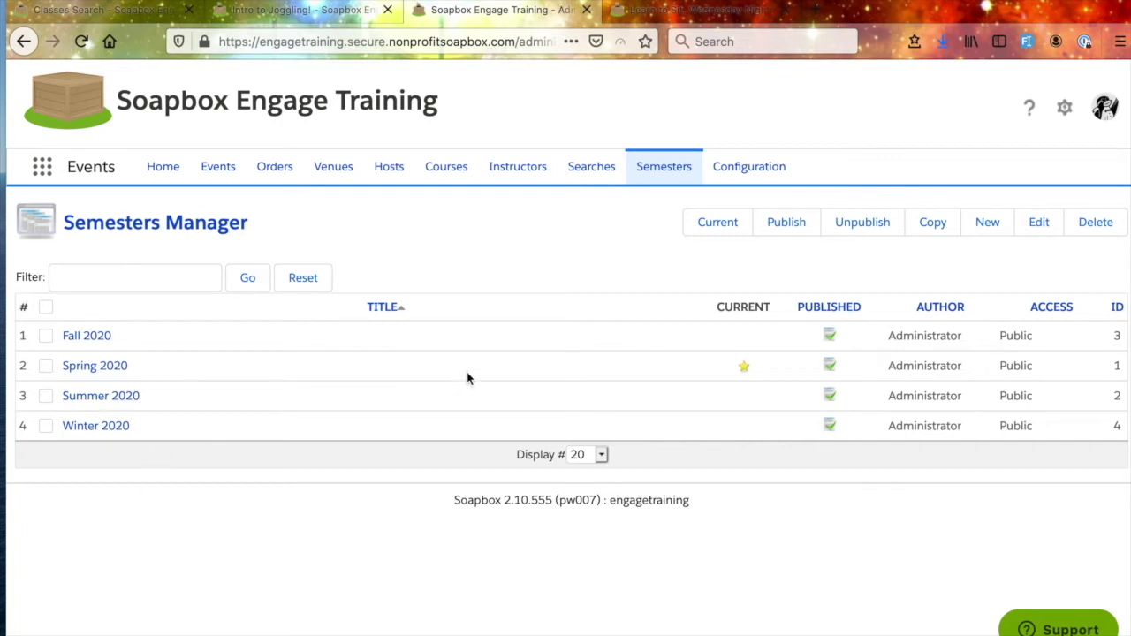
pyautogui.click(981, 228)
pyautogui.click(518, 167)
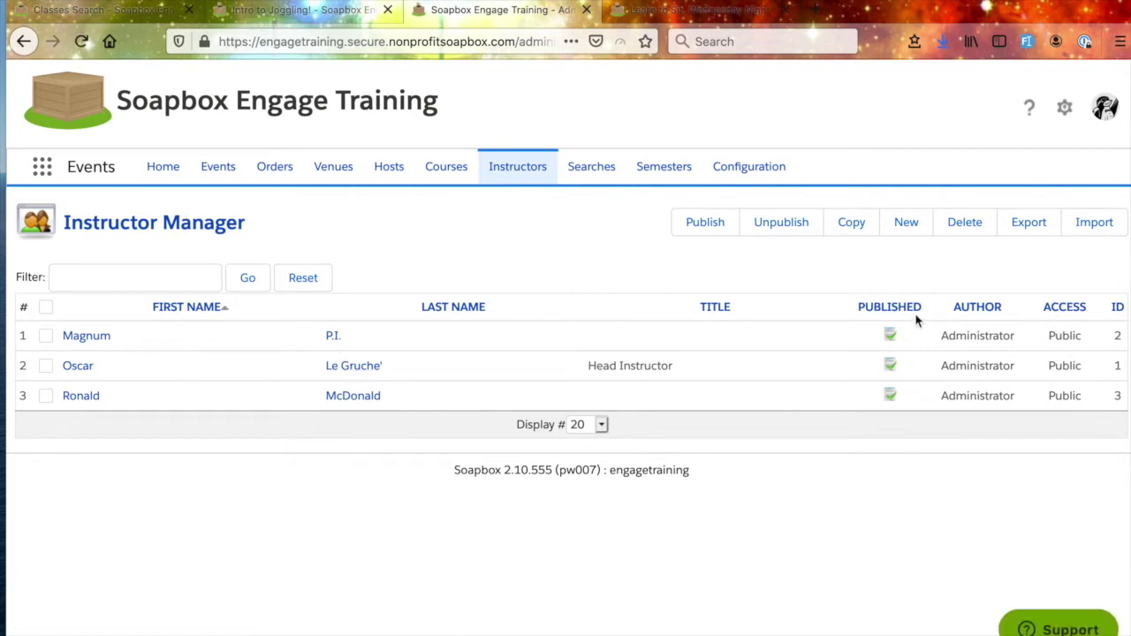
pyautogui.click(908, 226)
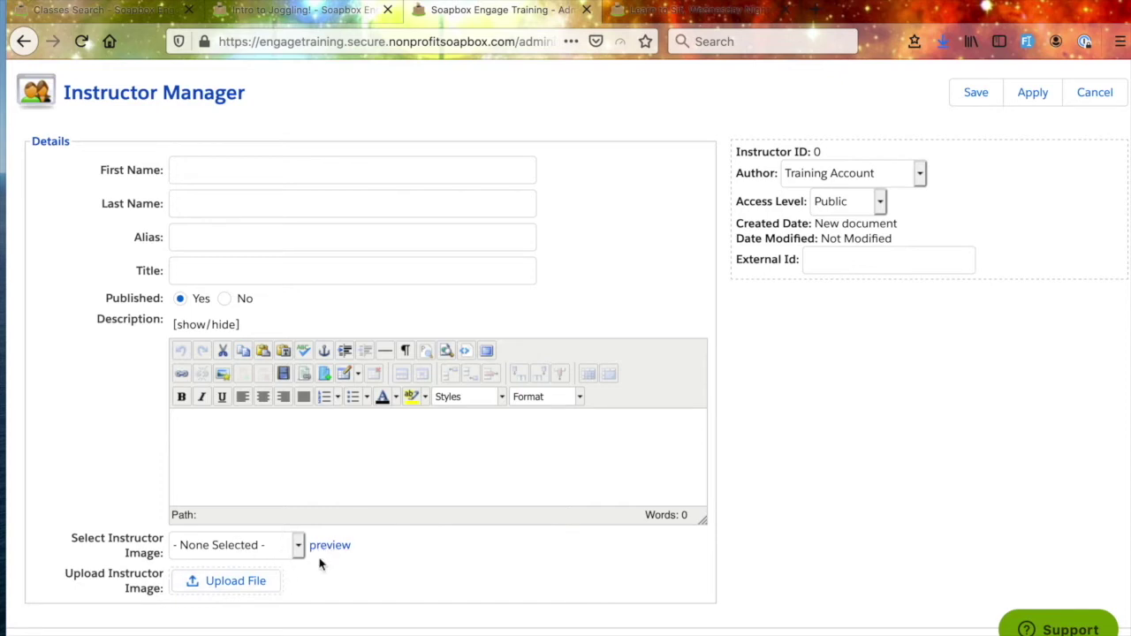
pyautogui.scroll(2, 962, 500)
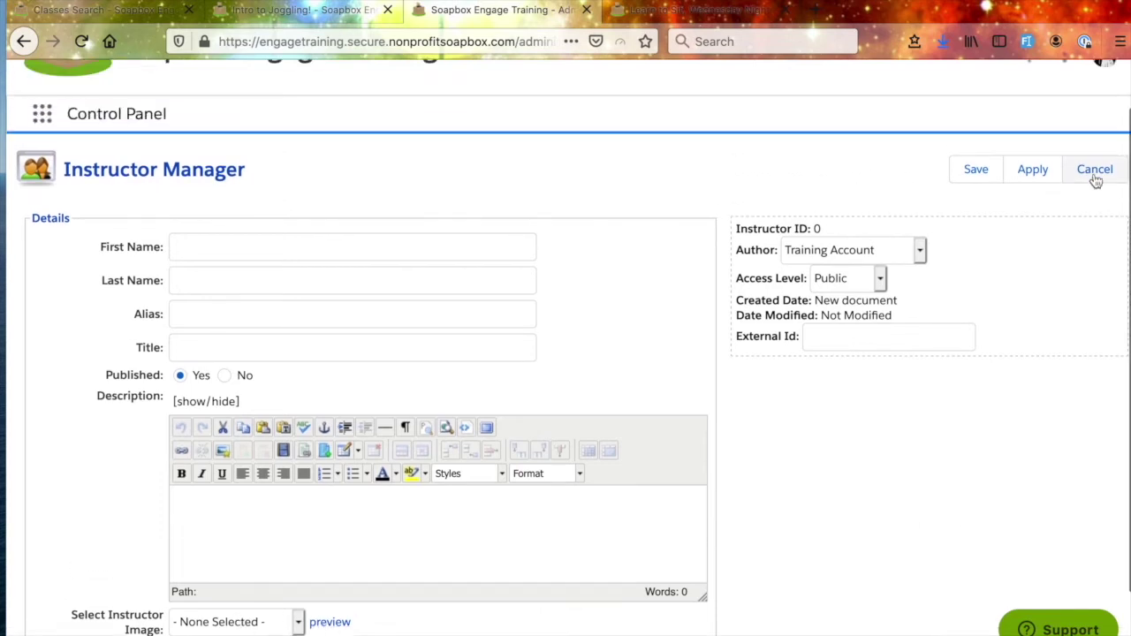
pyautogui.click(1096, 169)
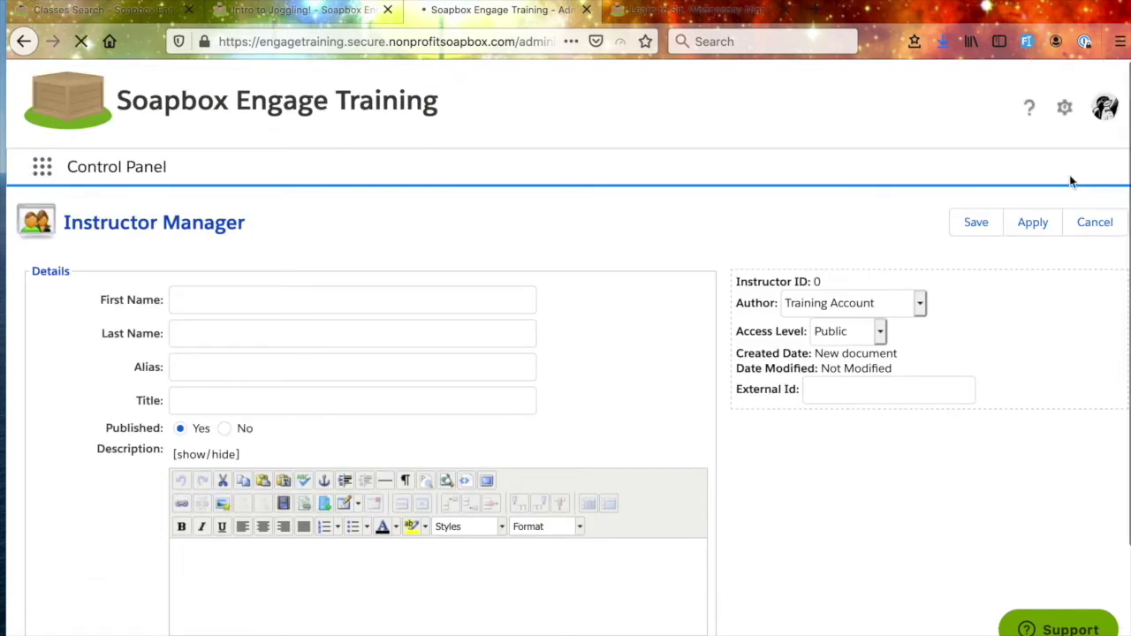
# - Look over the Host Manager list and the fields of a new host record, and cancel without saving
pyautogui.click(397, 171)
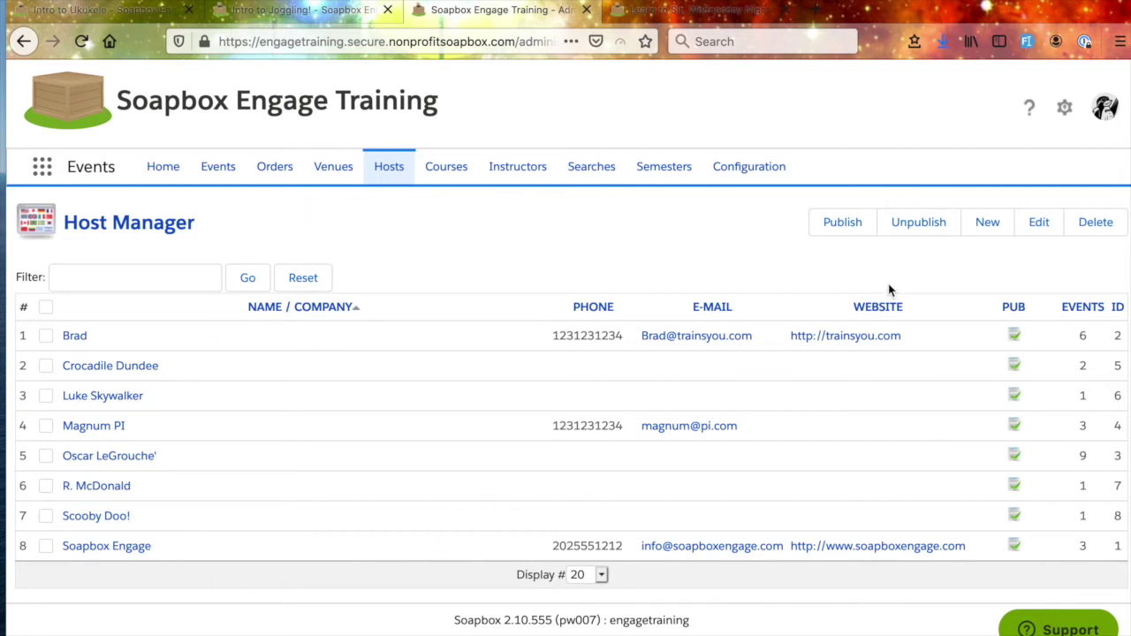
pyautogui.click(988, 224)
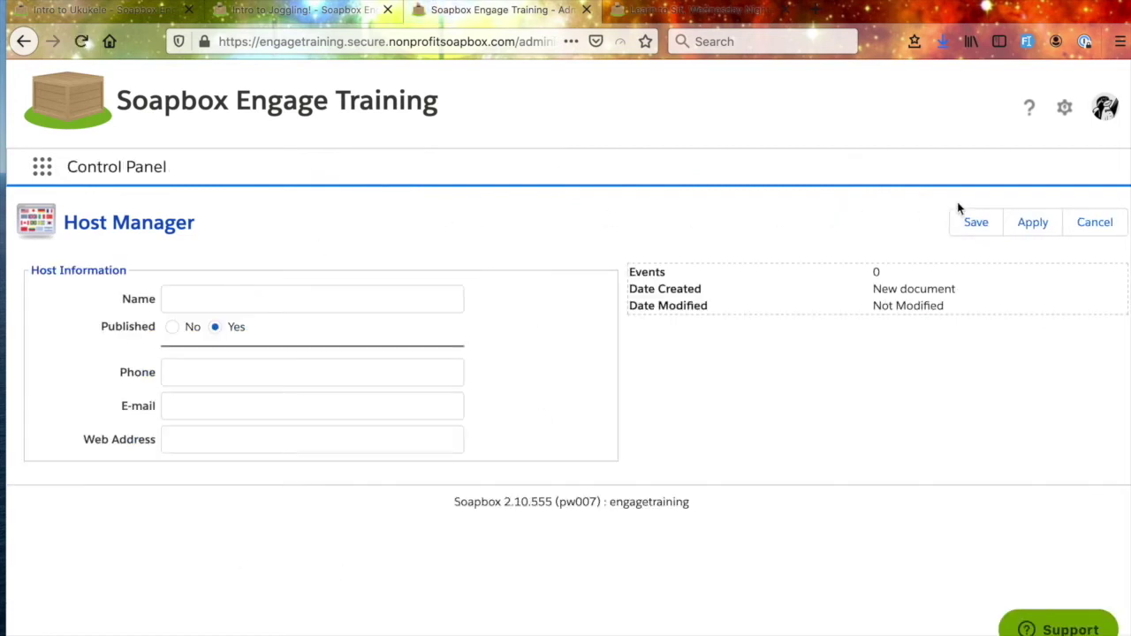
pyautogui.click(1094, 222)
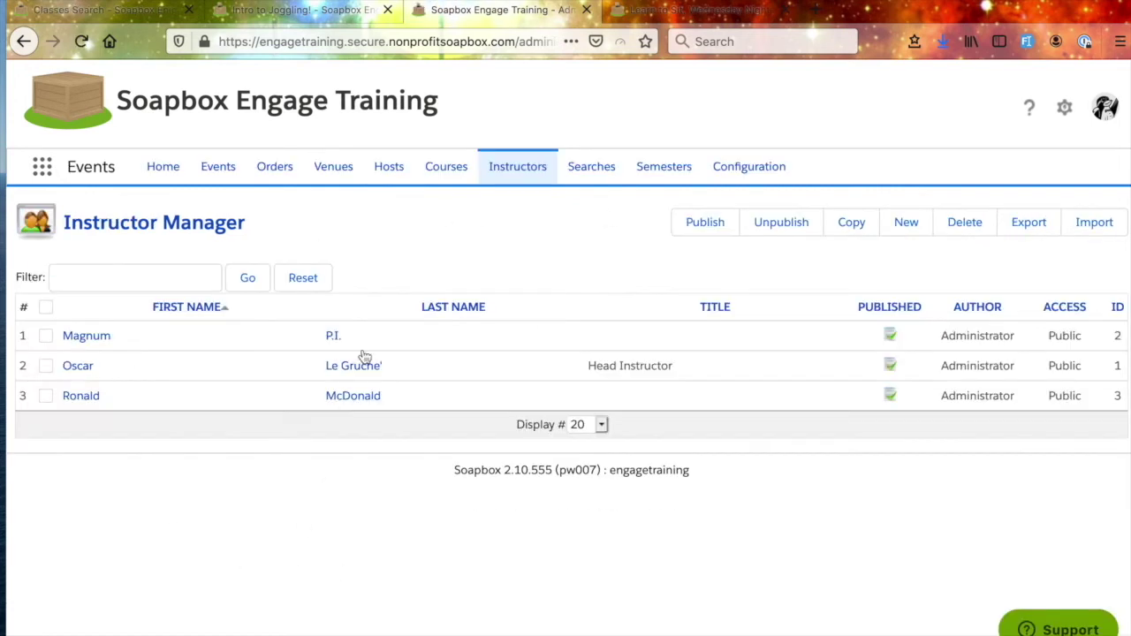
# - Review the Venue Manager list and the detail fields of a new venue record, and cancel without saving
pyautogui.click(329, 170)
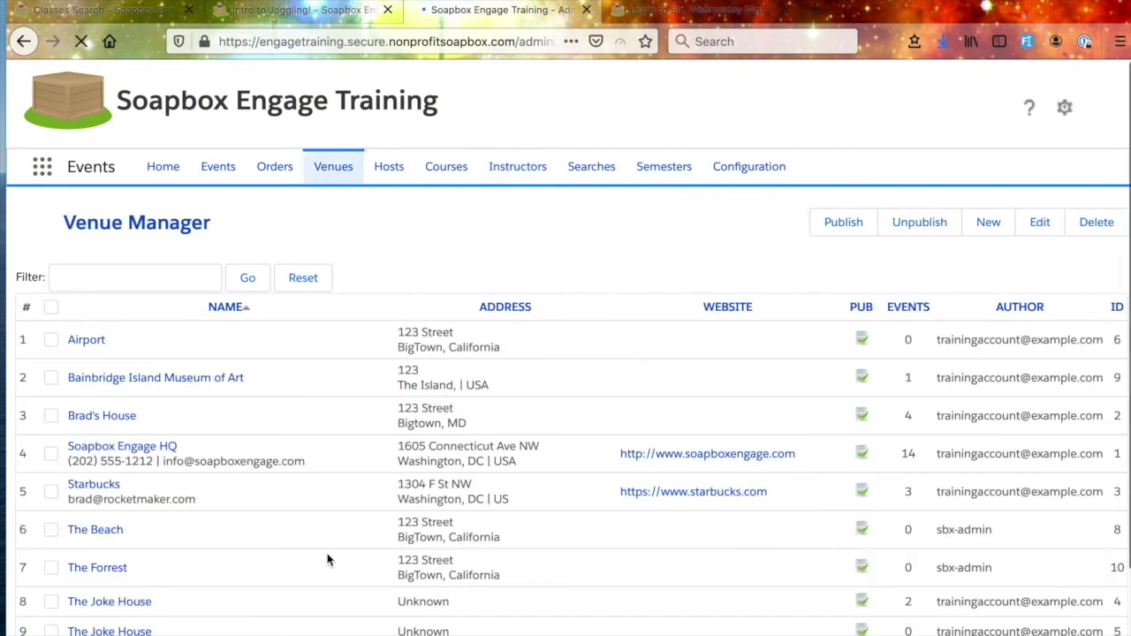
pyautogui.scroll(-2, 328, 560)
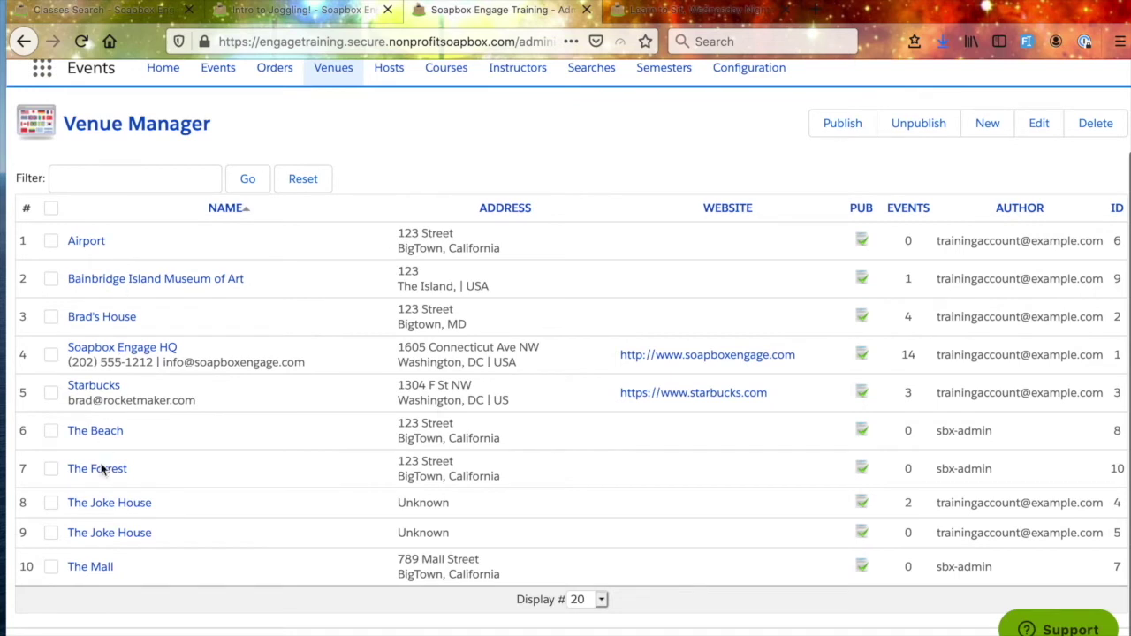
pyautogui.scroll(2, 233, 603)
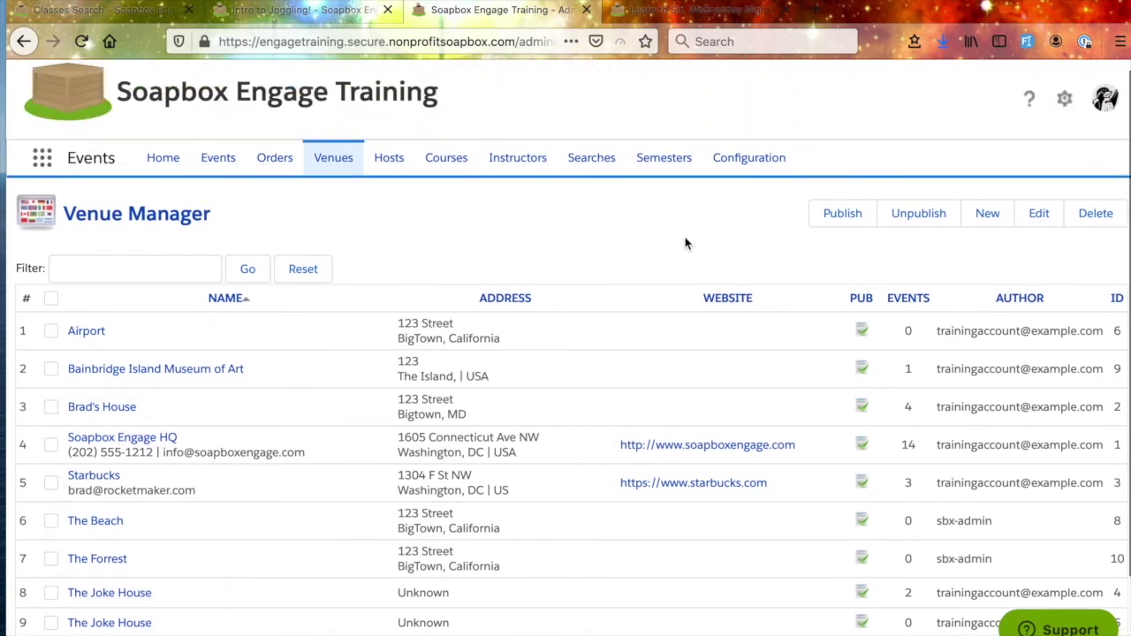
pyautogui.click(989, 222)
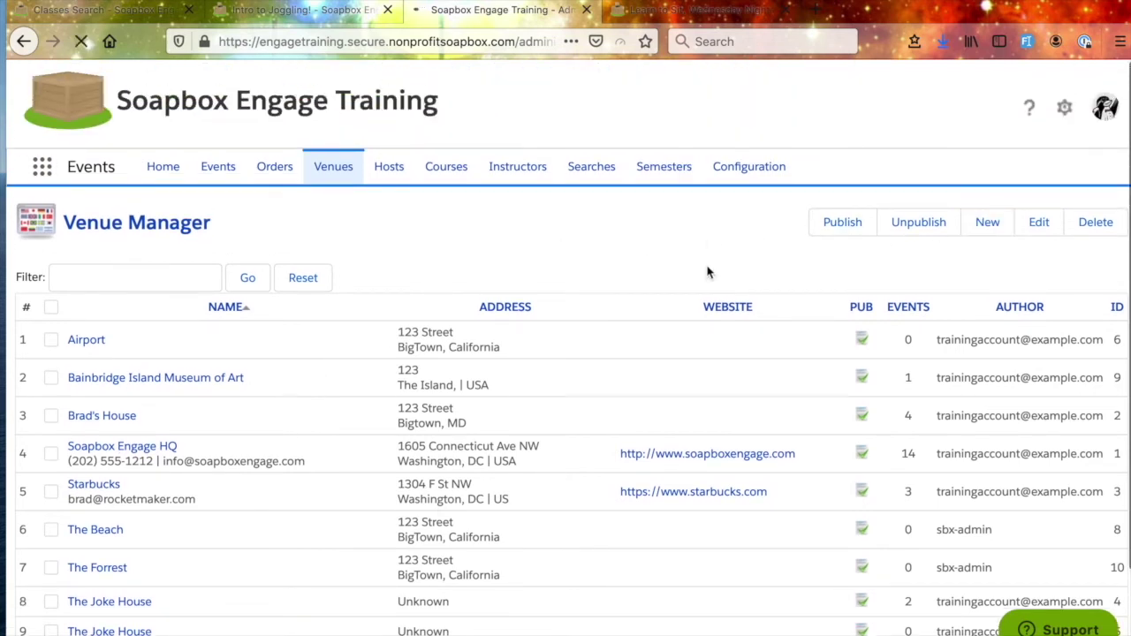
pyautogui.scroll(-2, 648, 444)
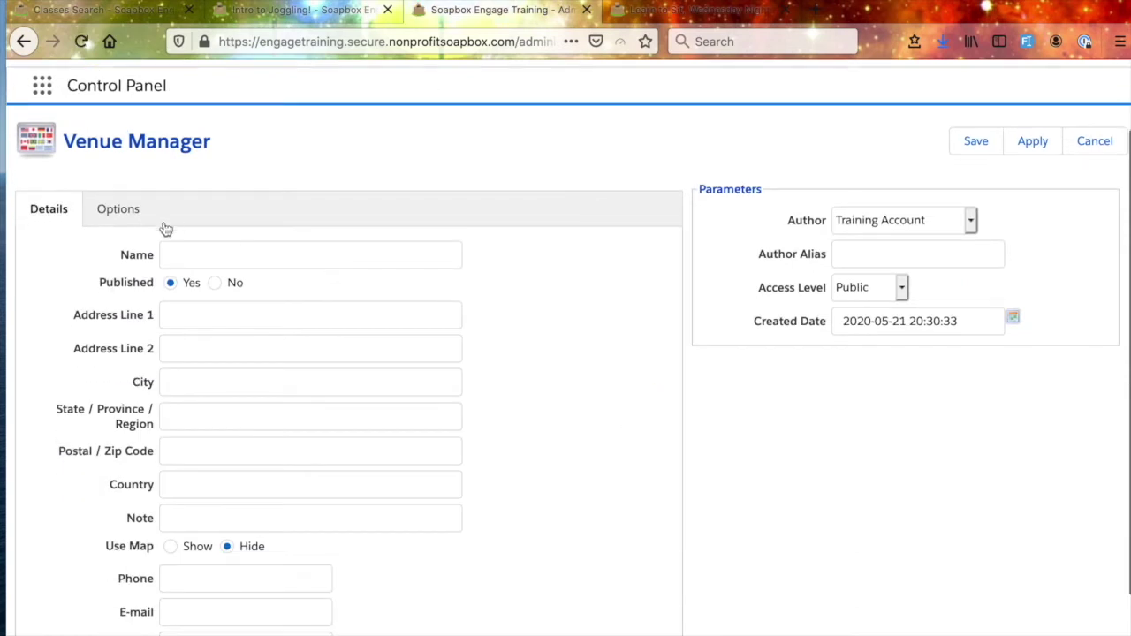
pyautogui.scroll(-1, 578, 468)
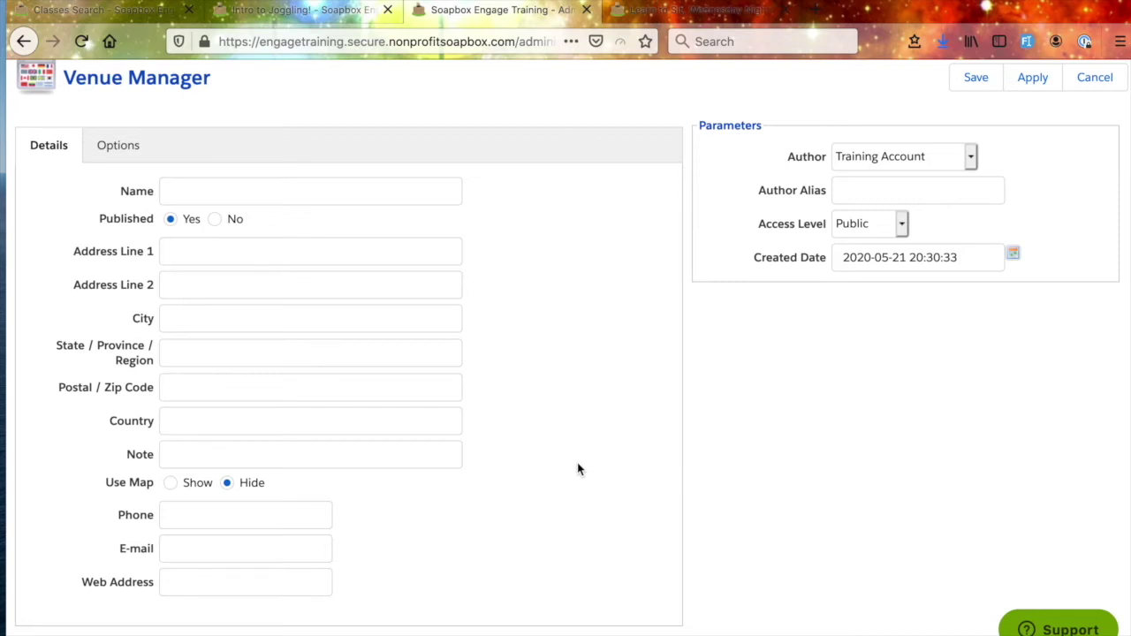
pyautogui.scroll(-1, 531, 558)
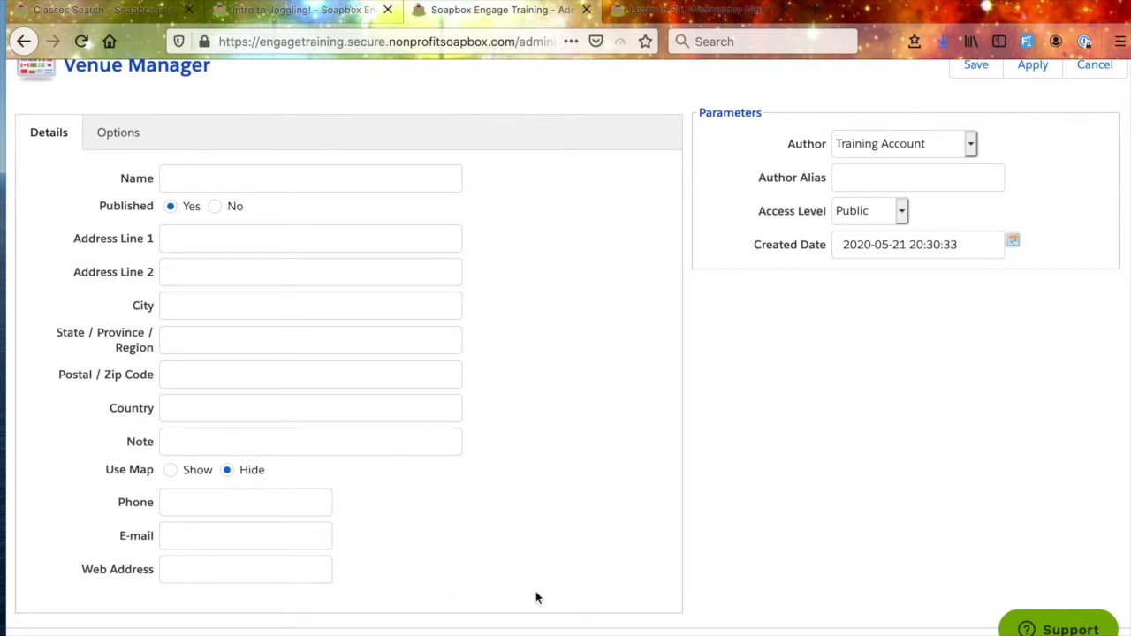
pyautogui.scroll(3, 536, 596)
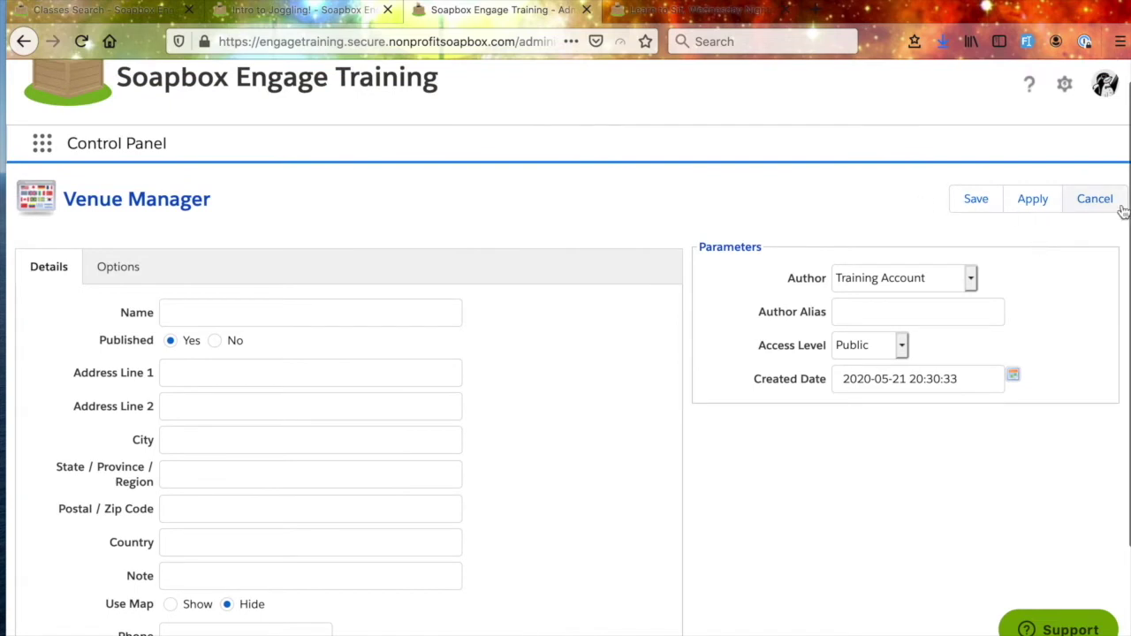
pyautogui.scroll(1, 1123, 210)
pyautogui.click(1094, 222)
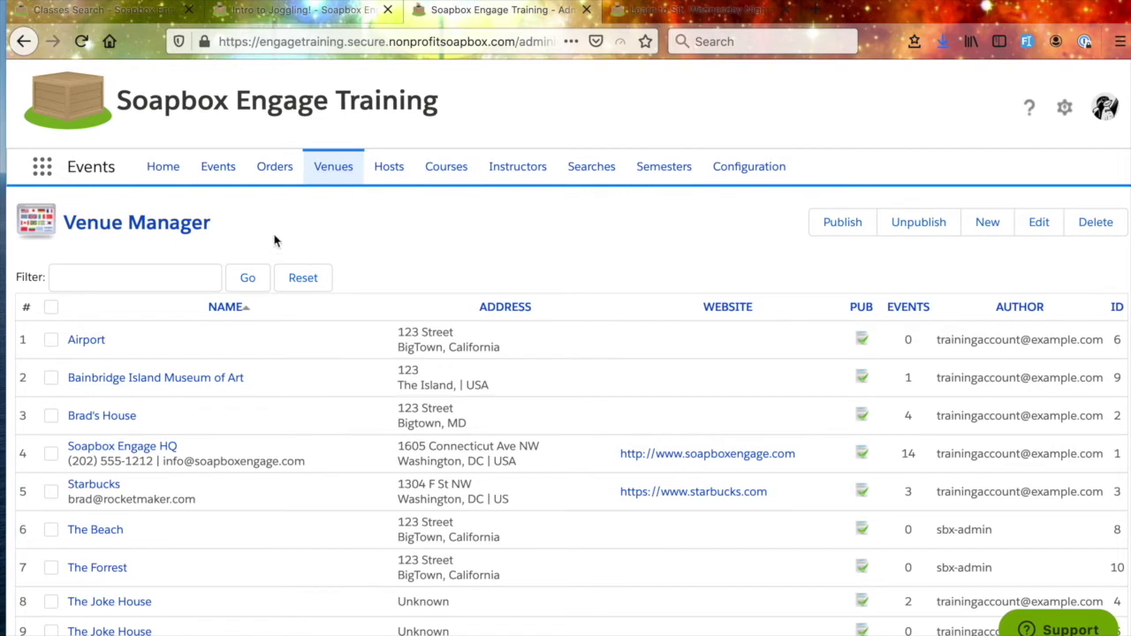
# - Create a new event in the Event Manager and enter "Intro to Ukukele" as its title
pyautogui.click(219, 167)
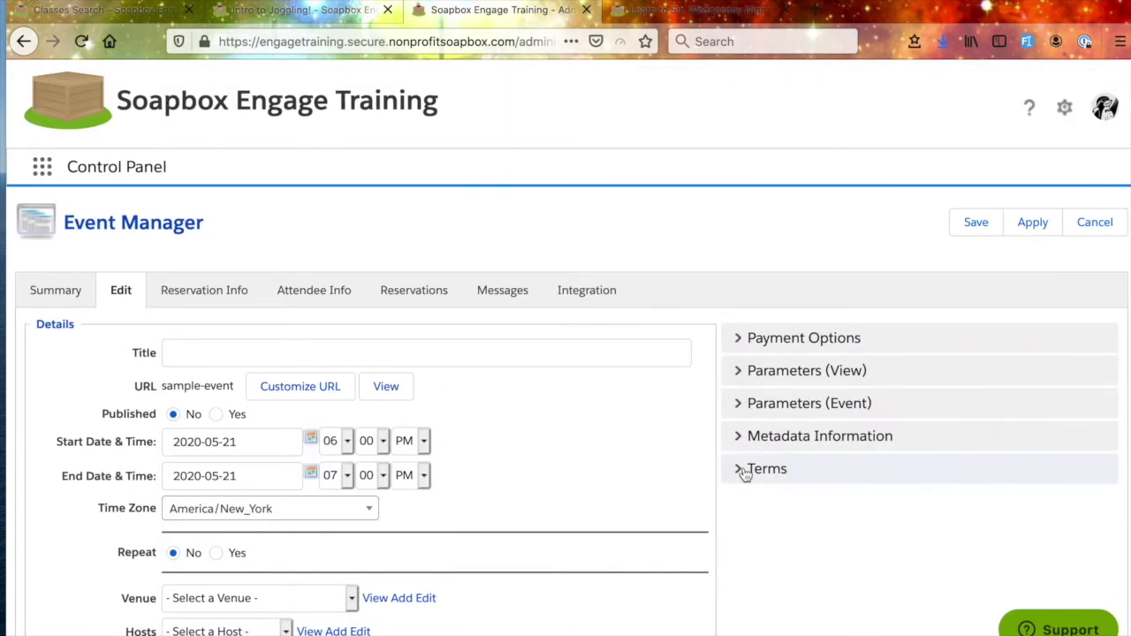
pyautogui.scroll(-3, 744, 473)
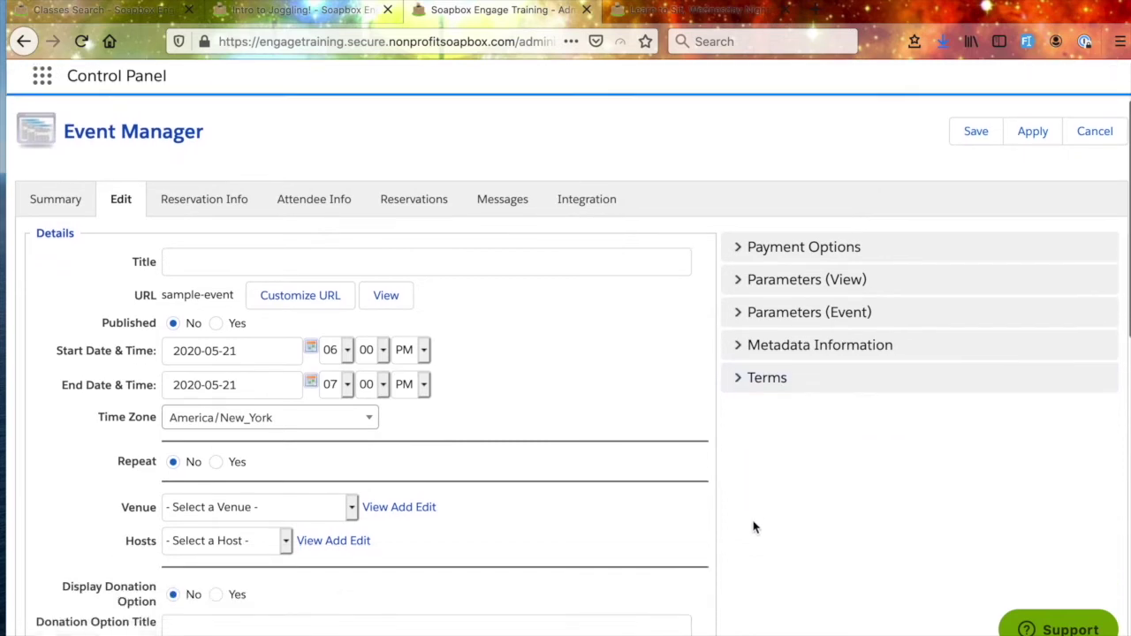
pyautogui.scroll(1, 626, 299)
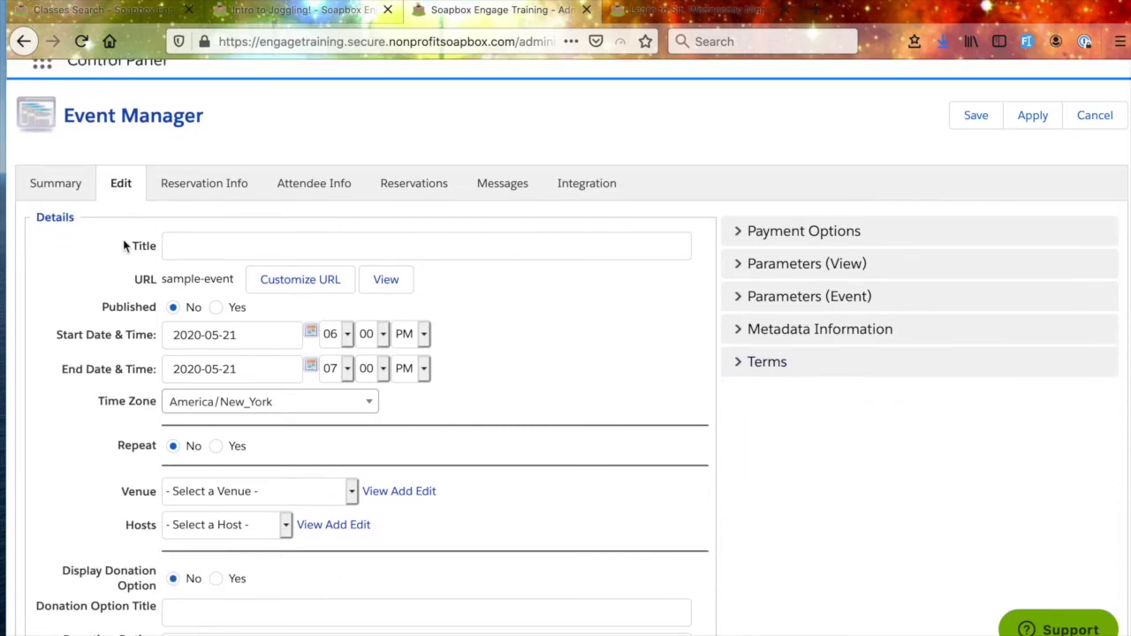
pyautogui.click(207, 247)
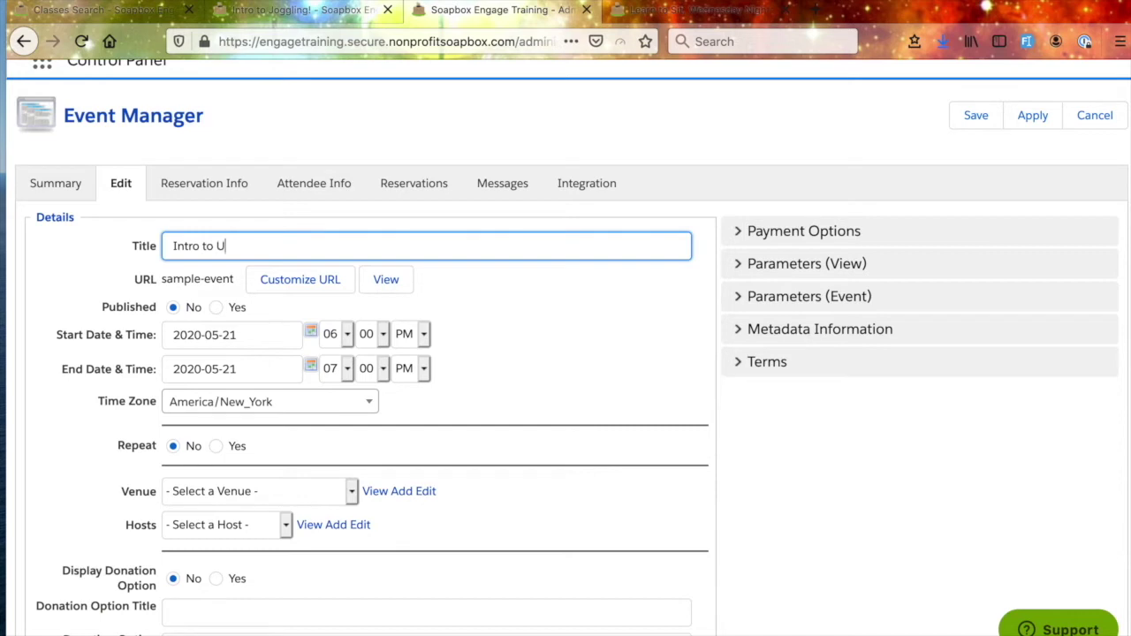
pyautogui.click(539, 339)
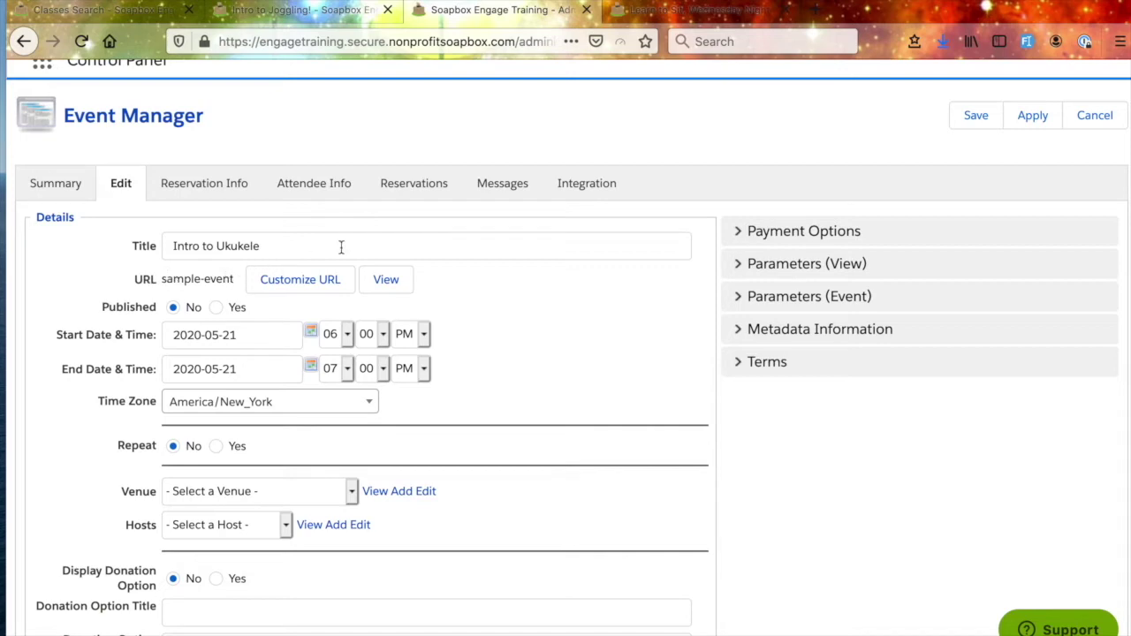
# - Apply the new event's details and accept saving it without a selected Salesforce Campaign
pyautogui.click(1033, 116)
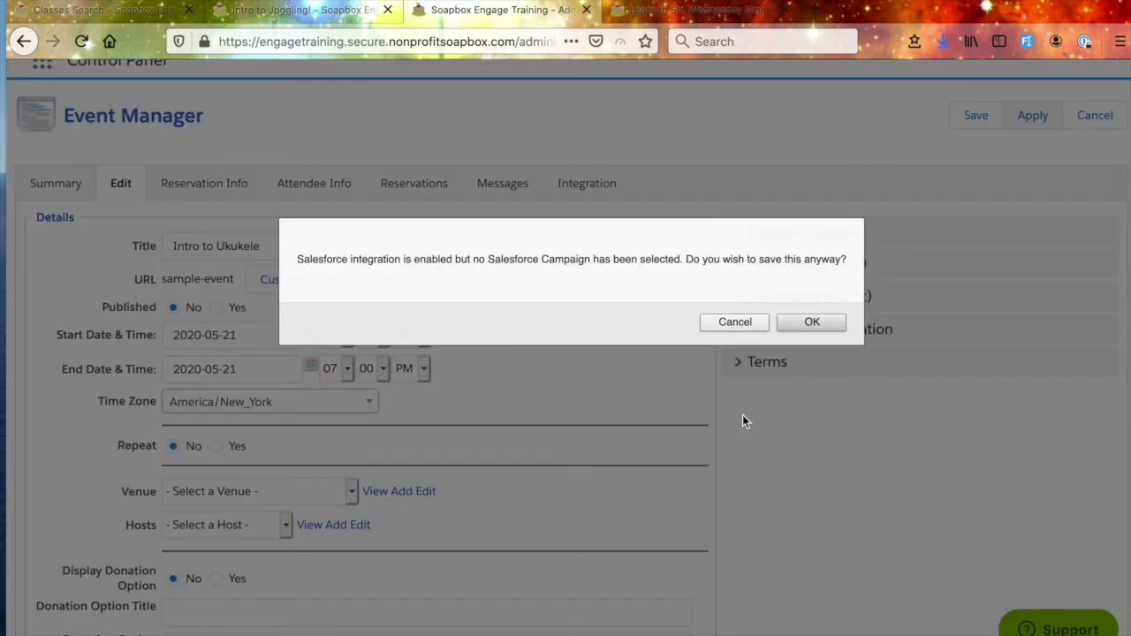
pyautogui.click(817, 325)
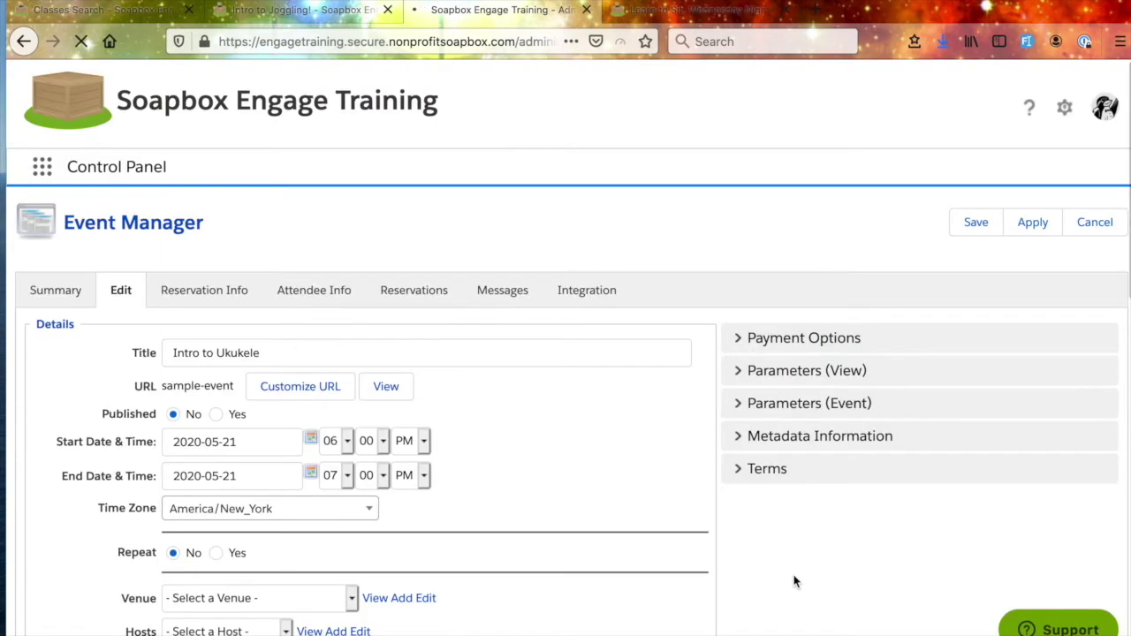
pyautogui.scroll(-3, 654, 607)
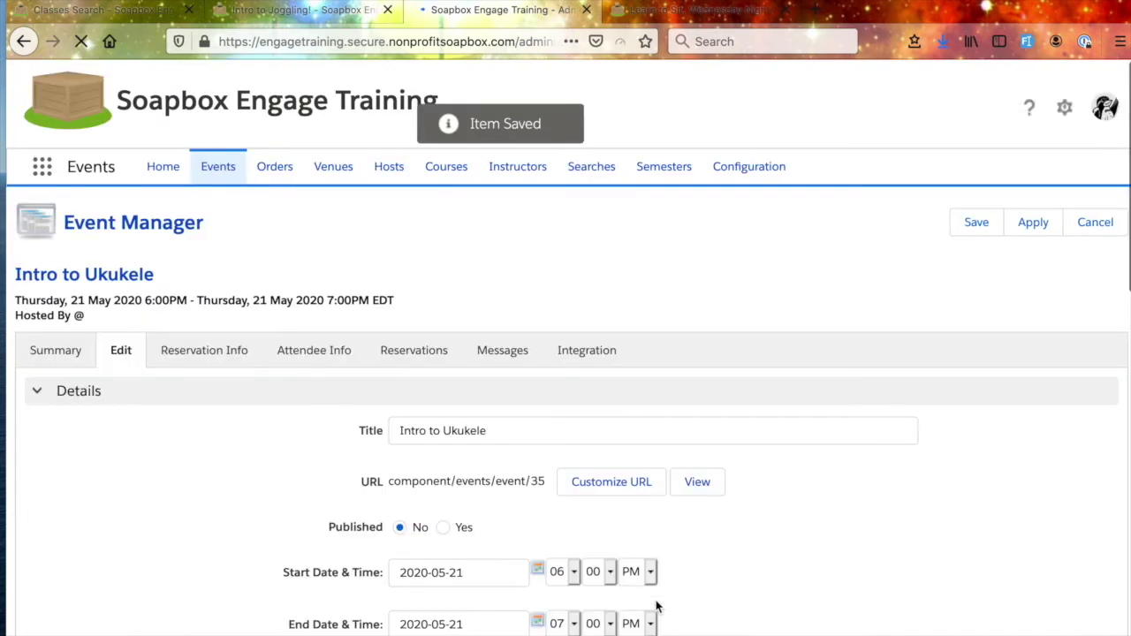
pyautogui.scroll(-3, 656, 606)
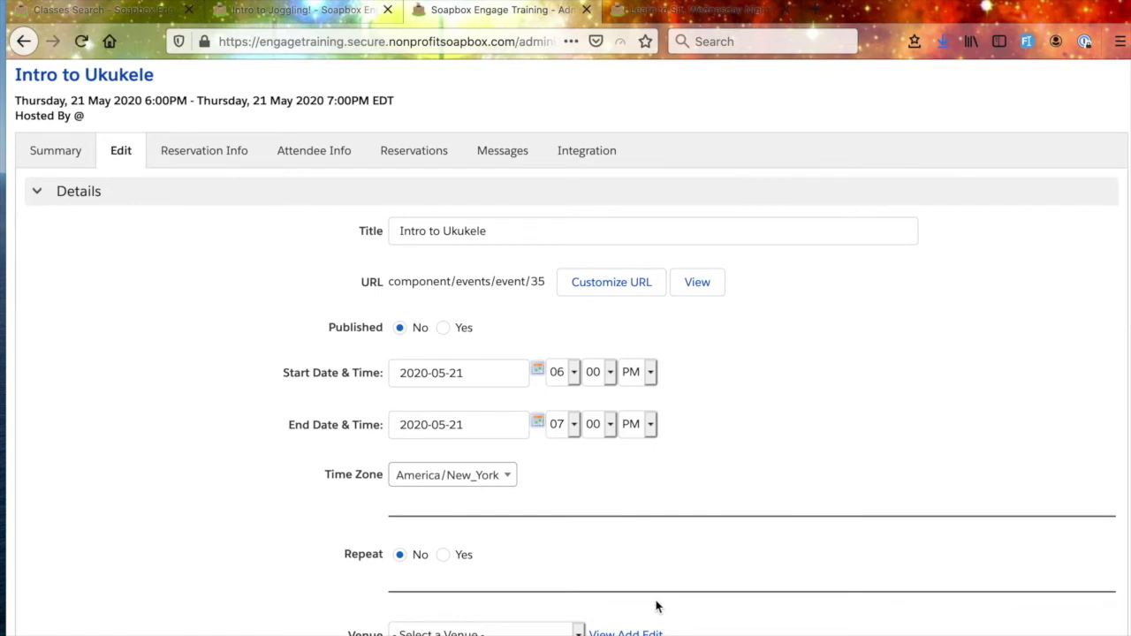
# - Customize the event's URL with page link "ukulele101" and page title "Intro to Ukuele", and save it
pyautogui.scroll(-2, 656, 606)
pyautogui.click(622, 176)
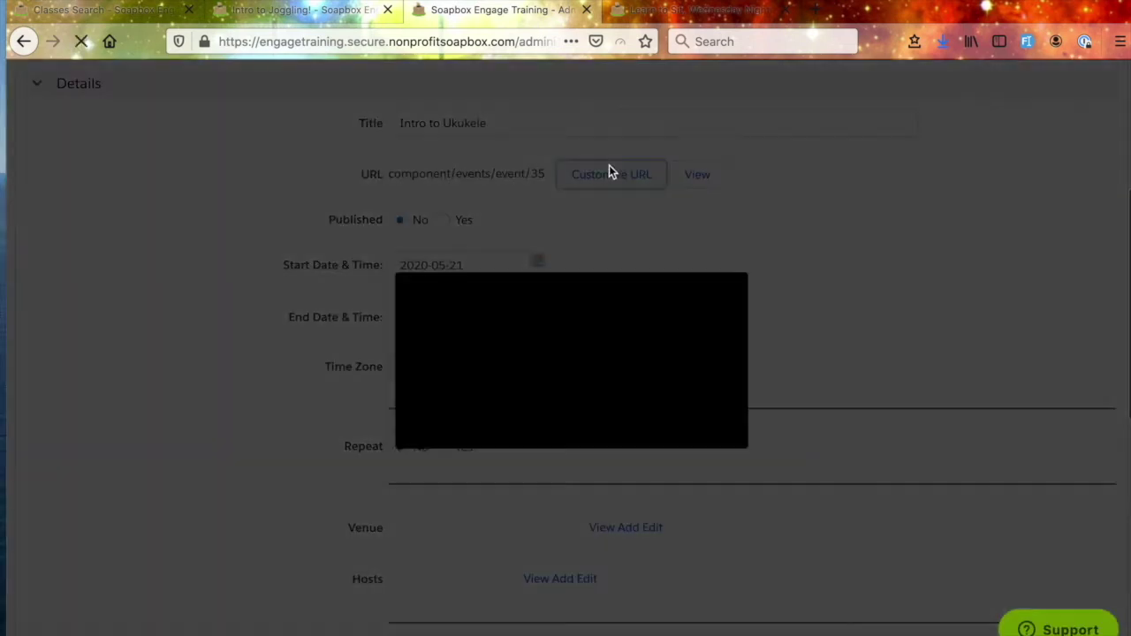
pyautogui.click(552, 348)
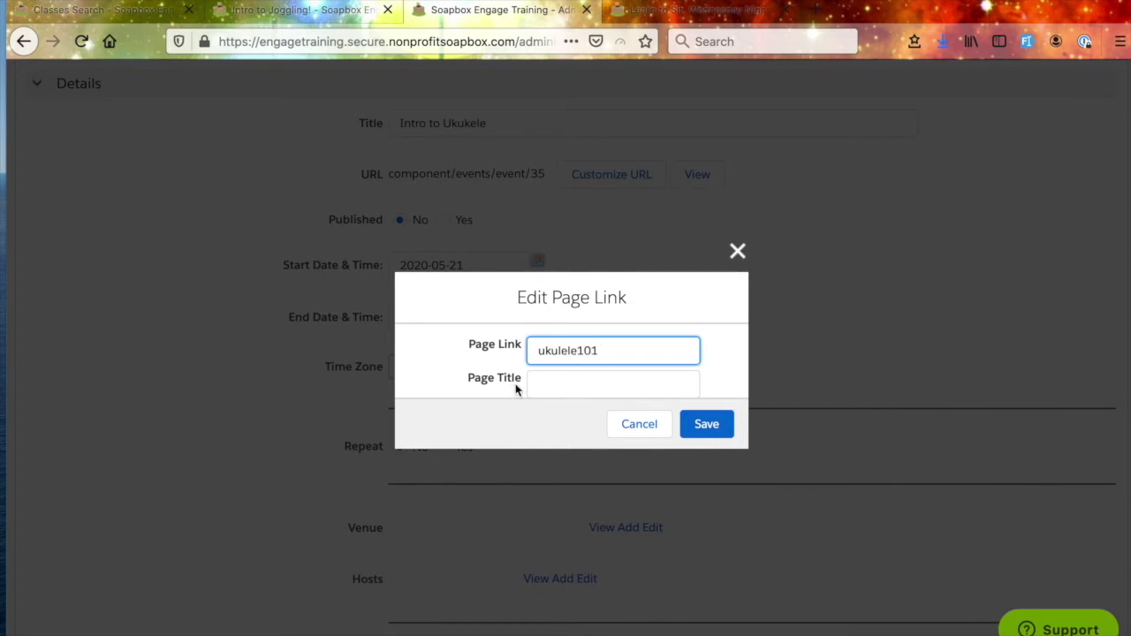
pyautogui.click(562, 383)
pyautogui.write('U')
pyautogui.write('Int')
pyautogui.write('ro to Uku')
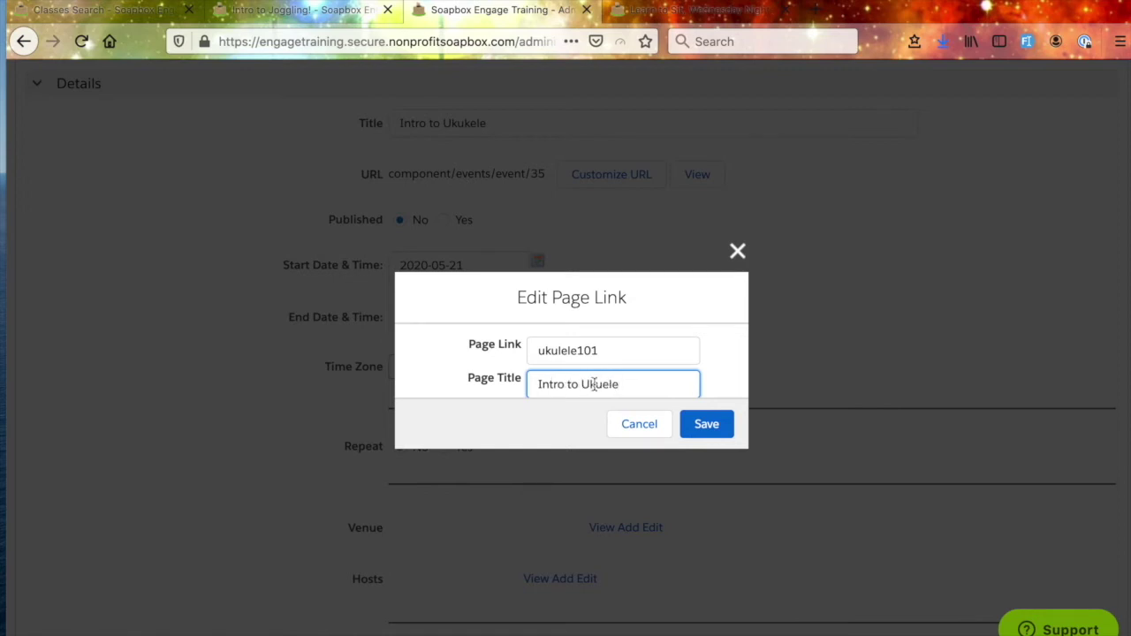
pyautogui.click(706, 424)
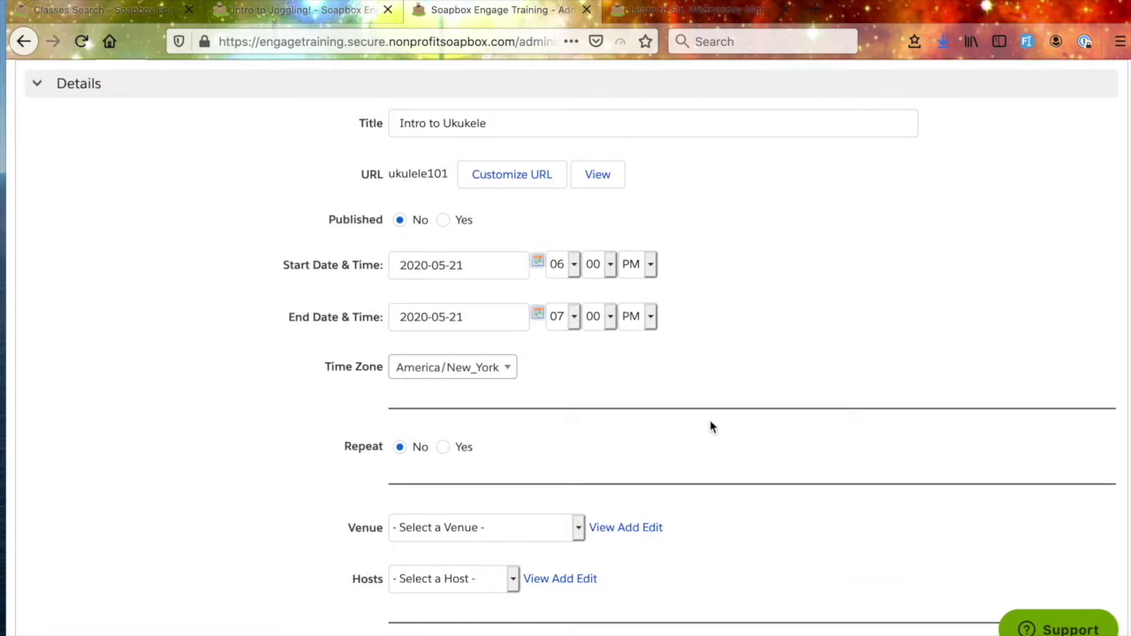
# - Mark the event as published and set its start to 2020-06-21 at 06:00 AM
pyautogui.click(446, 221)
pyautogui.scroll(-1, 716, 408)
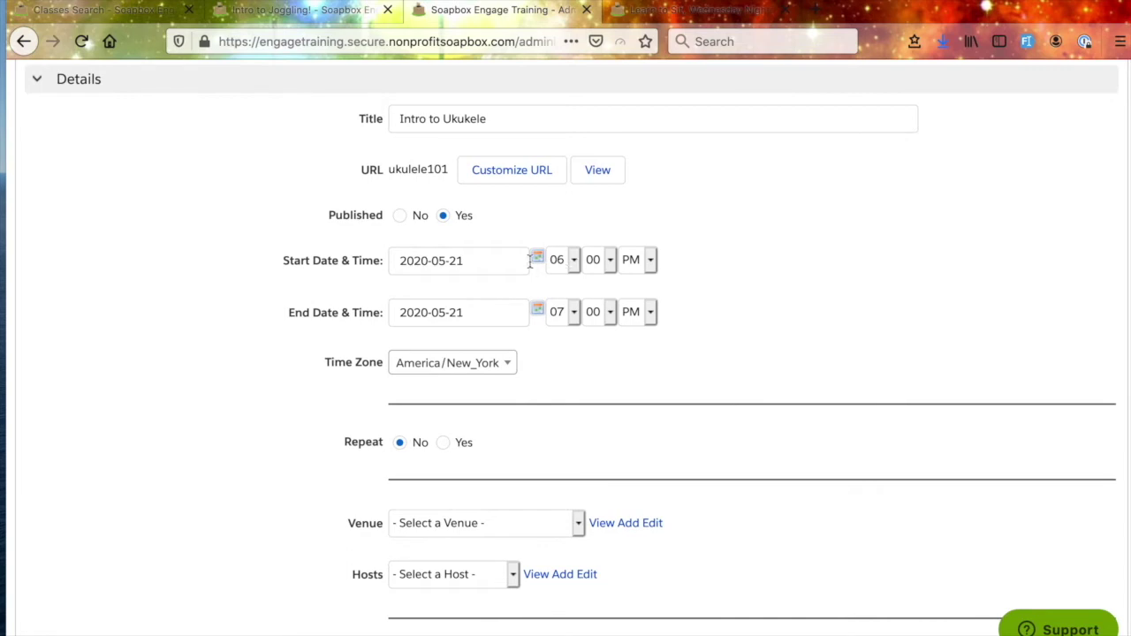
pyautogui.click(440, 262)
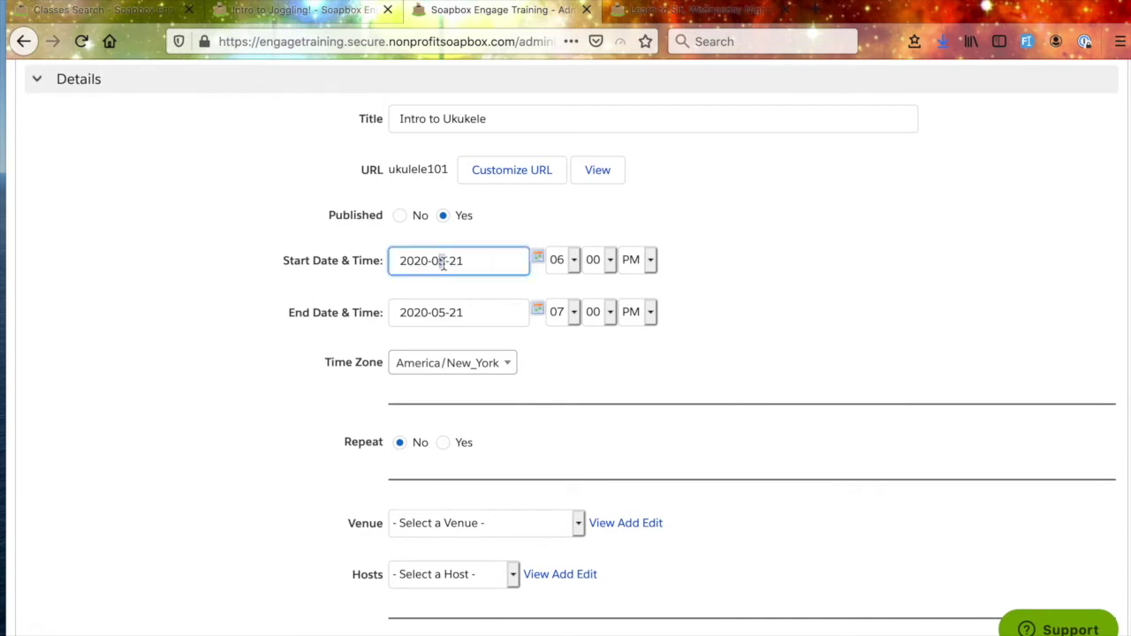
pyautogui.press('BackSpace')
pyautogui.write('6')
pyautogui.click(573, 259)
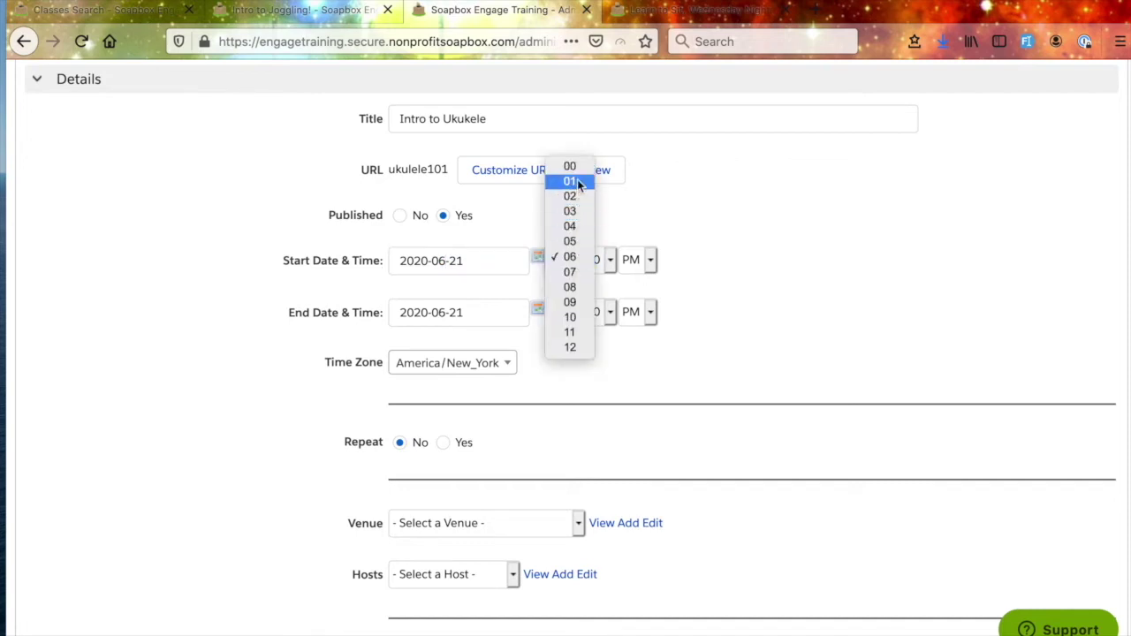
pyautogui.click(575, 263)
pyautogui.click(646, 262)
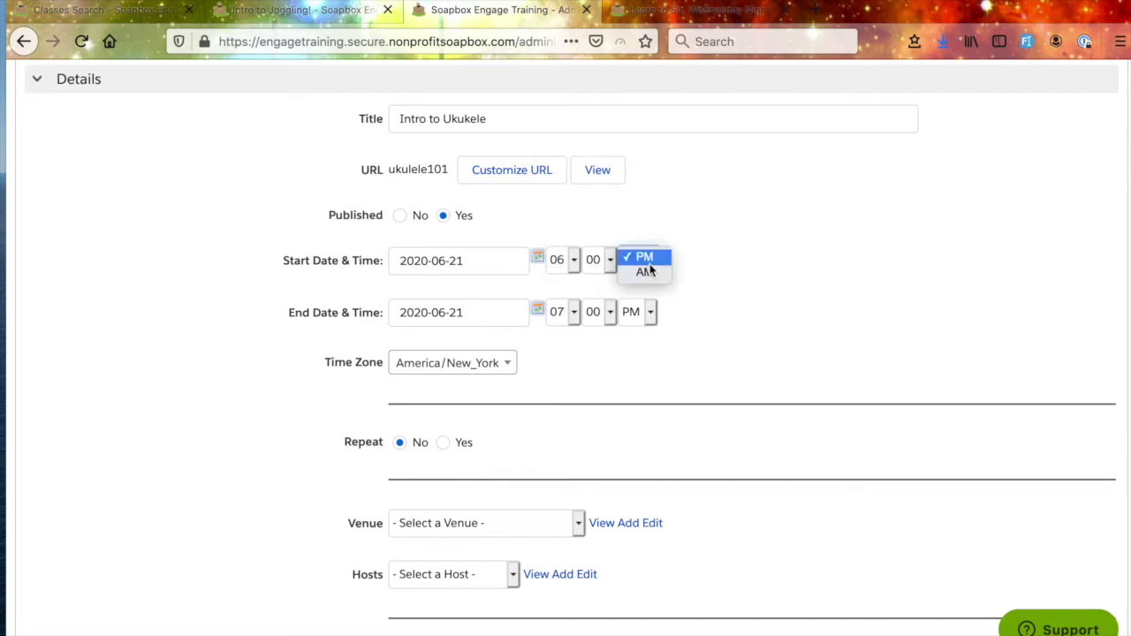
pyautogui.click(650, 279)
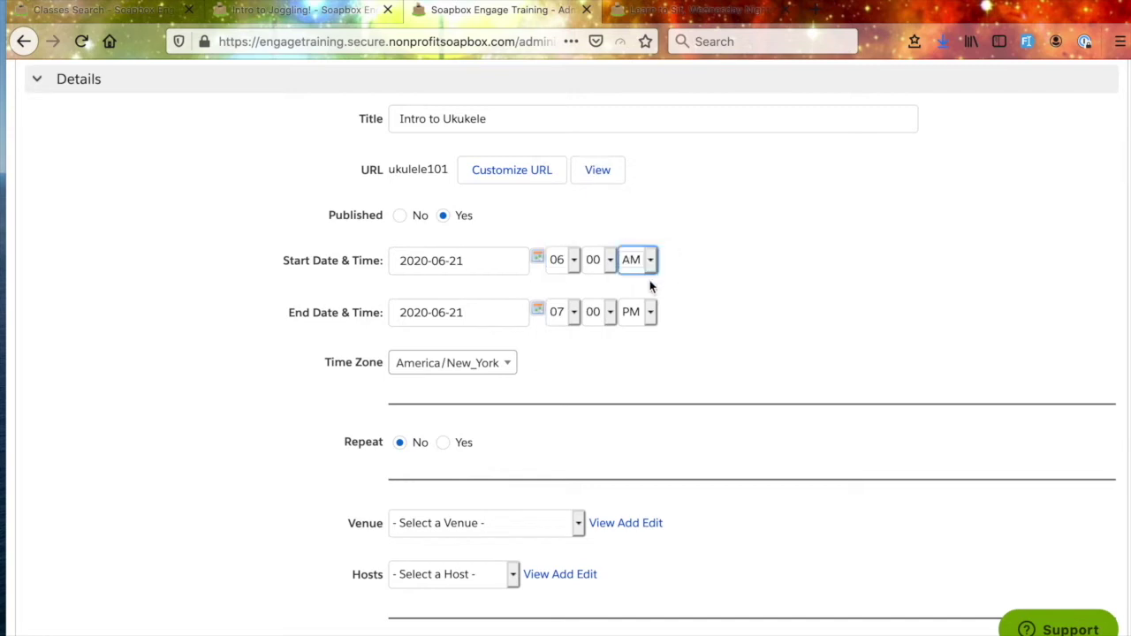
# - Set the event's end time to 06:45 AM and keep America/New_York as the time zone
pyautogui.click(573, 313)
pyautogui.click(596, 305)
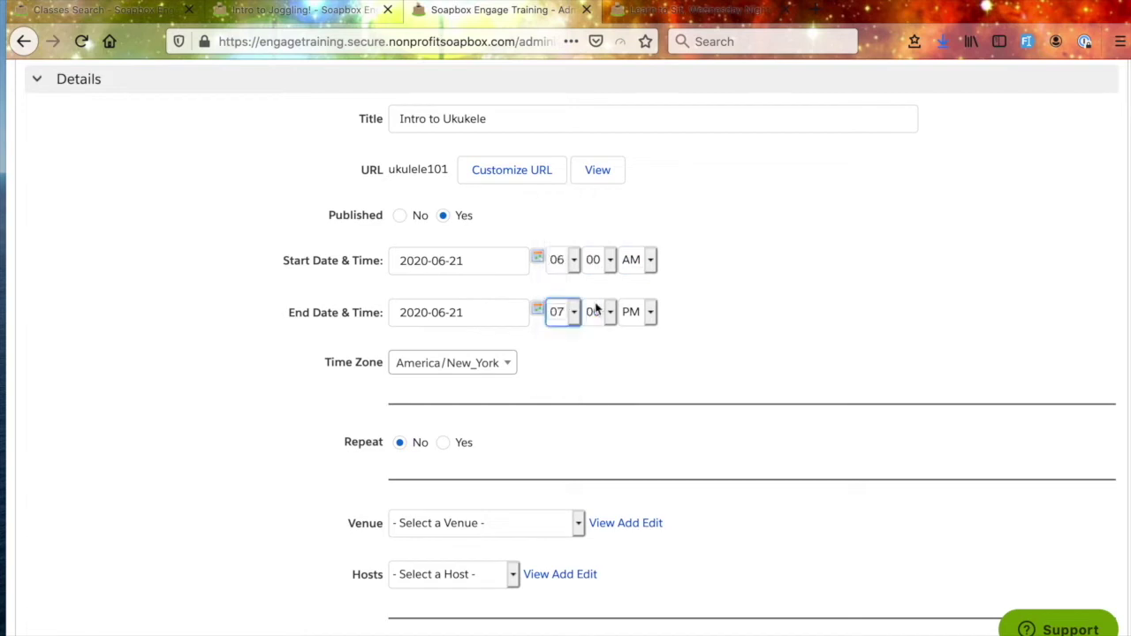
pyautogui.click(595, 308)
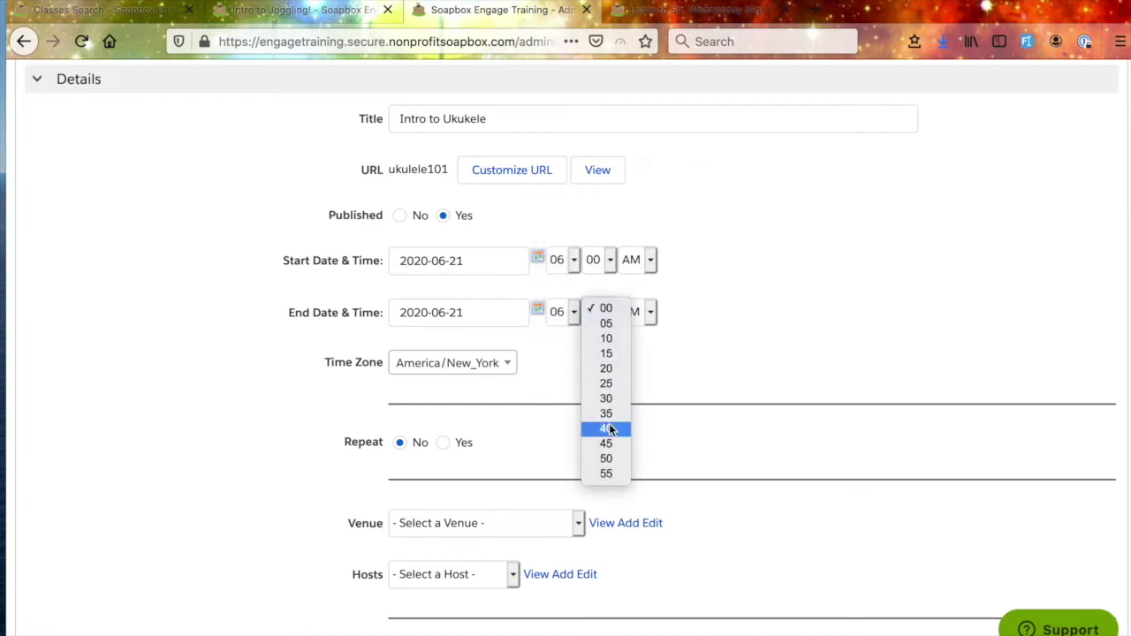
pyautogui.click(607, 444)
pyautogui.click(650, 311)
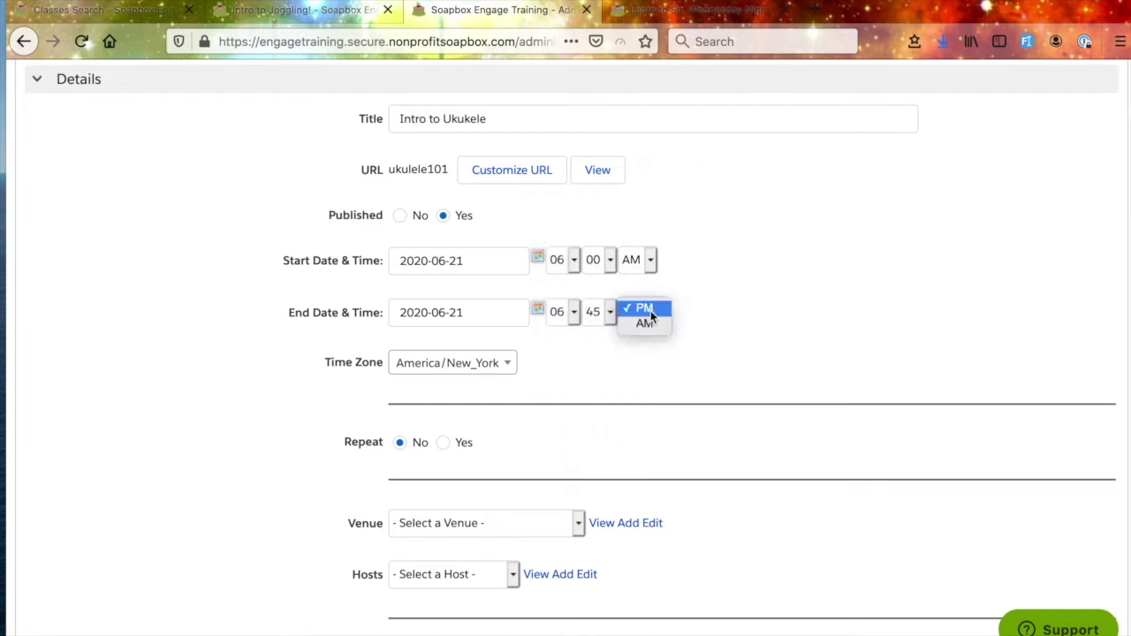
pyautogui.click(650, 324)
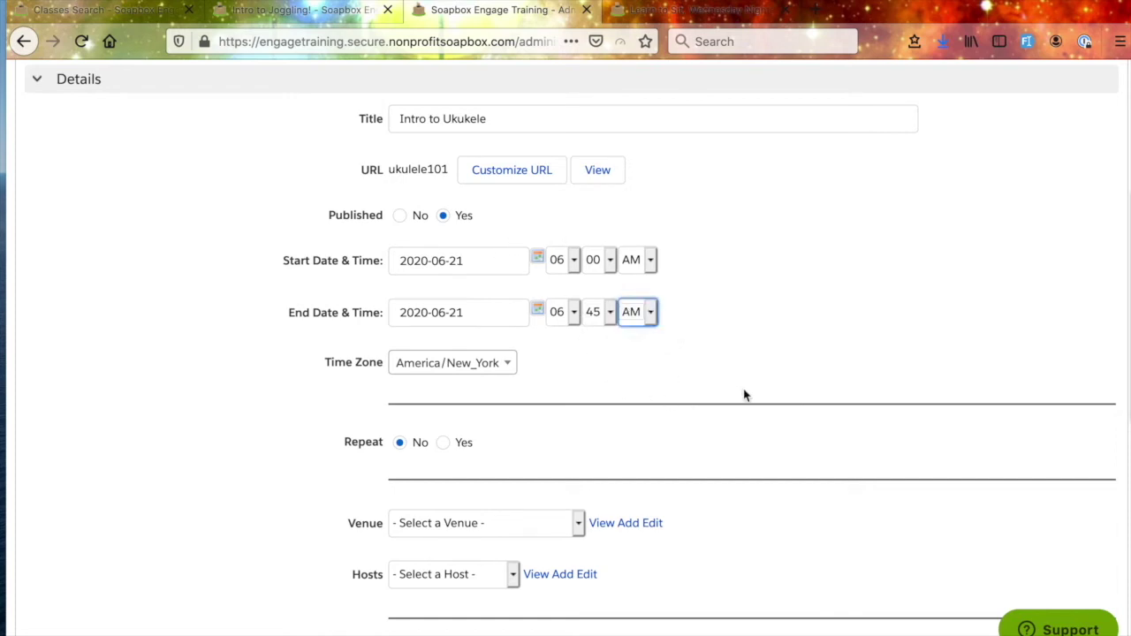
pyautogui.click(506, 363)
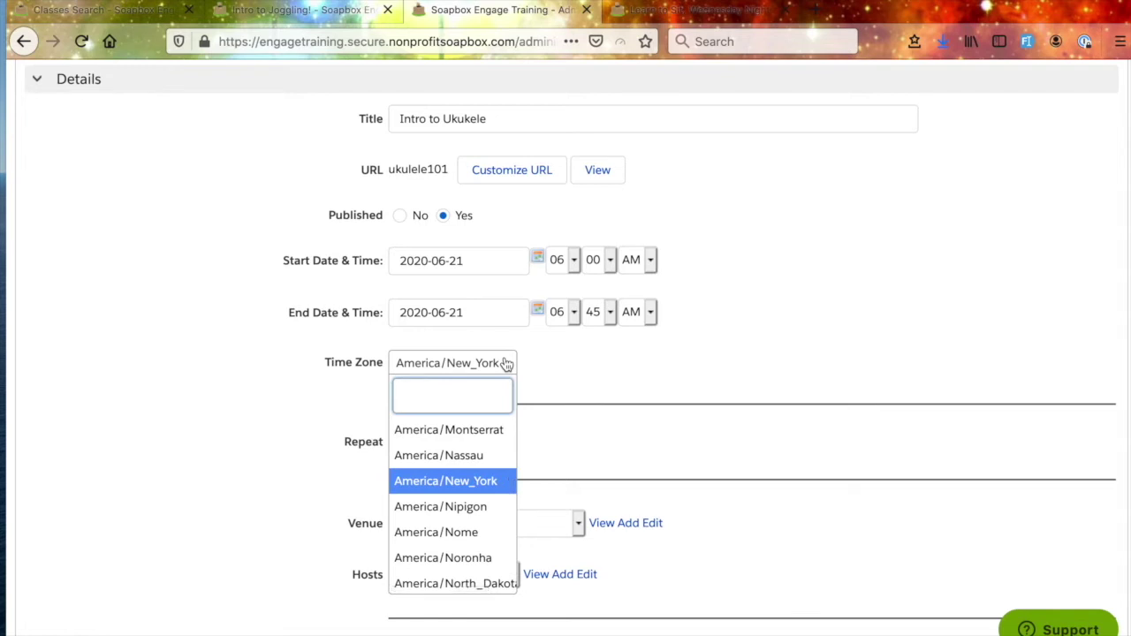
pyautogui.click(416, 482)
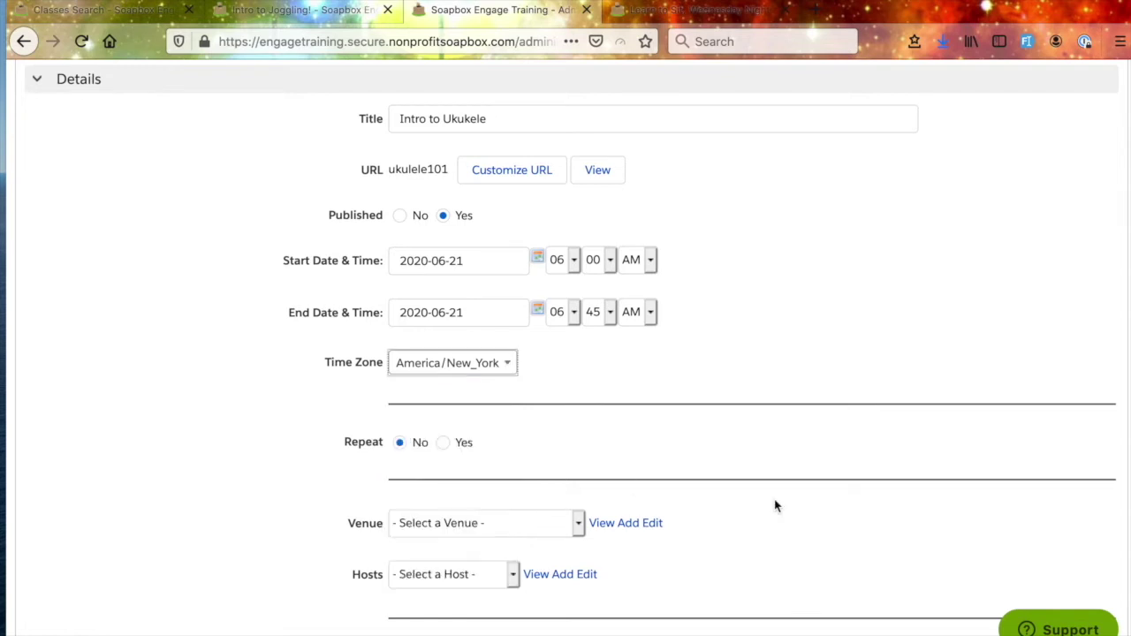
# - Turn on repeating for the event and have it recur on Monday, Wednesday and Friday
pyautogui.scroll(-1, 774, 505)
pyautogui.scroll(-3, 775, 505)
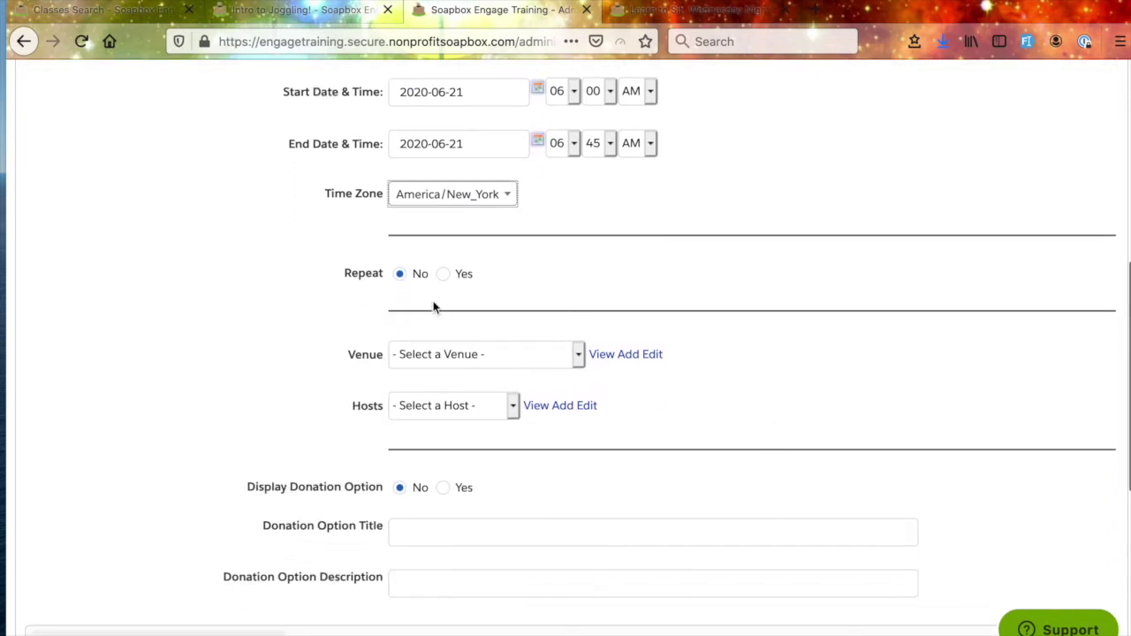
pyautogui.moveTo(341, 277); pyautogui.dragTo(386, 273)
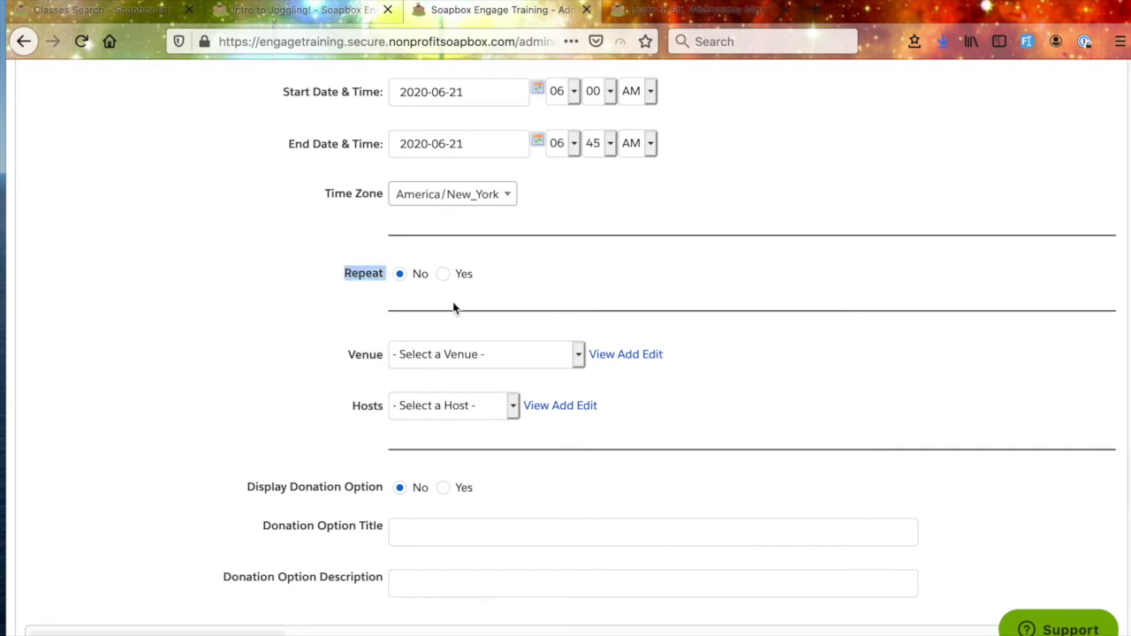
pyautogui.click(443, 274)
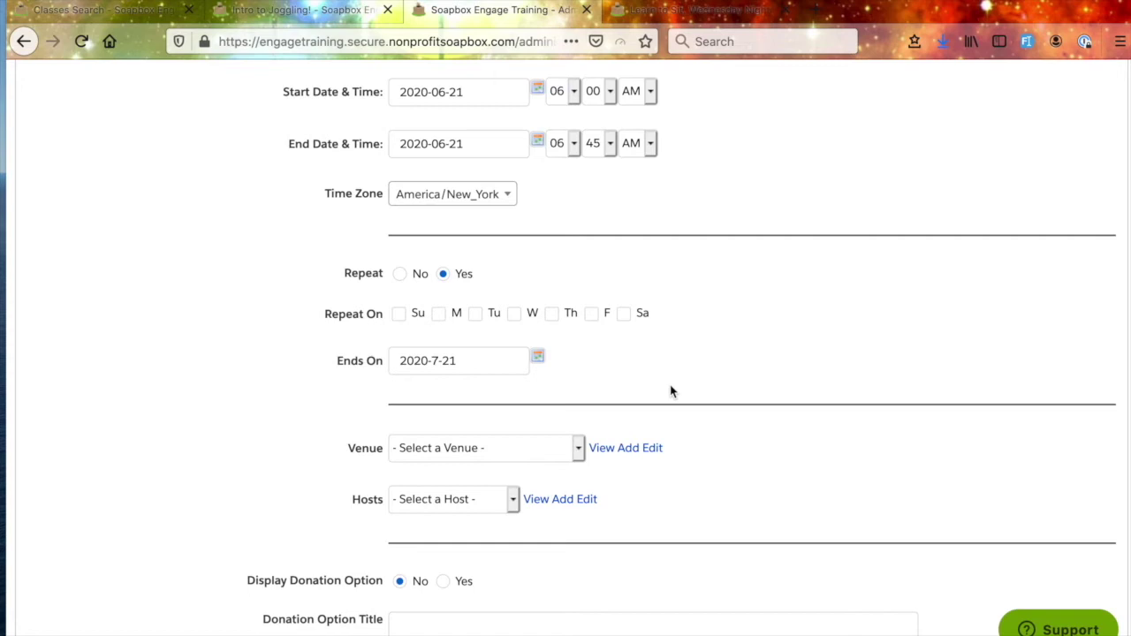
pyautogui.scroll(1, 618, 404)
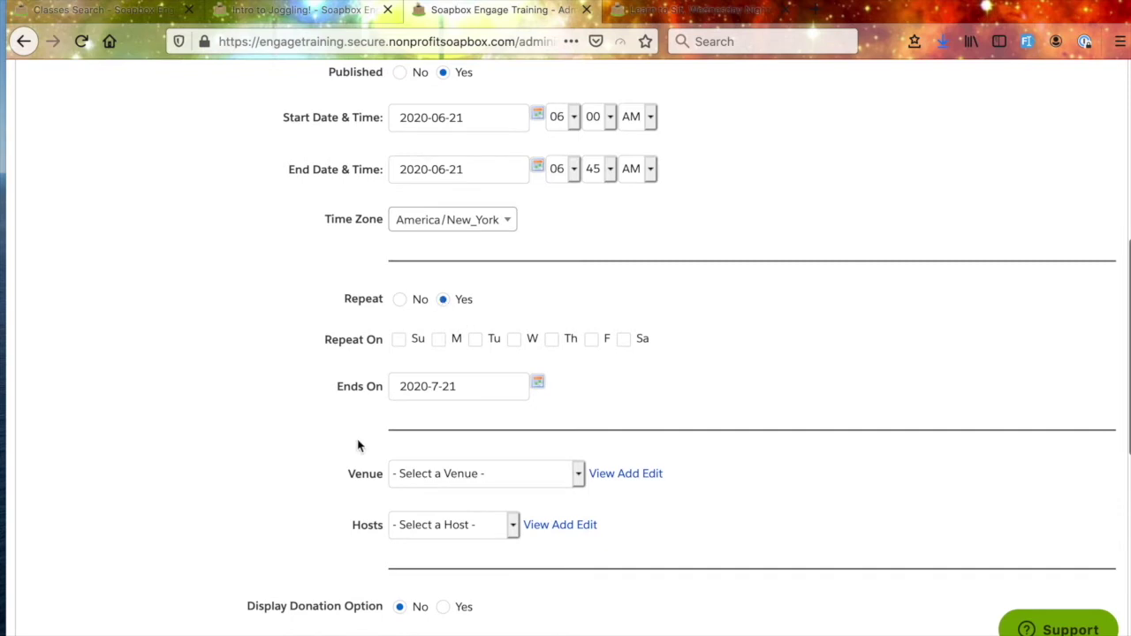
pyautogui.click(438, 340)
pyautogui.click(515, 342)
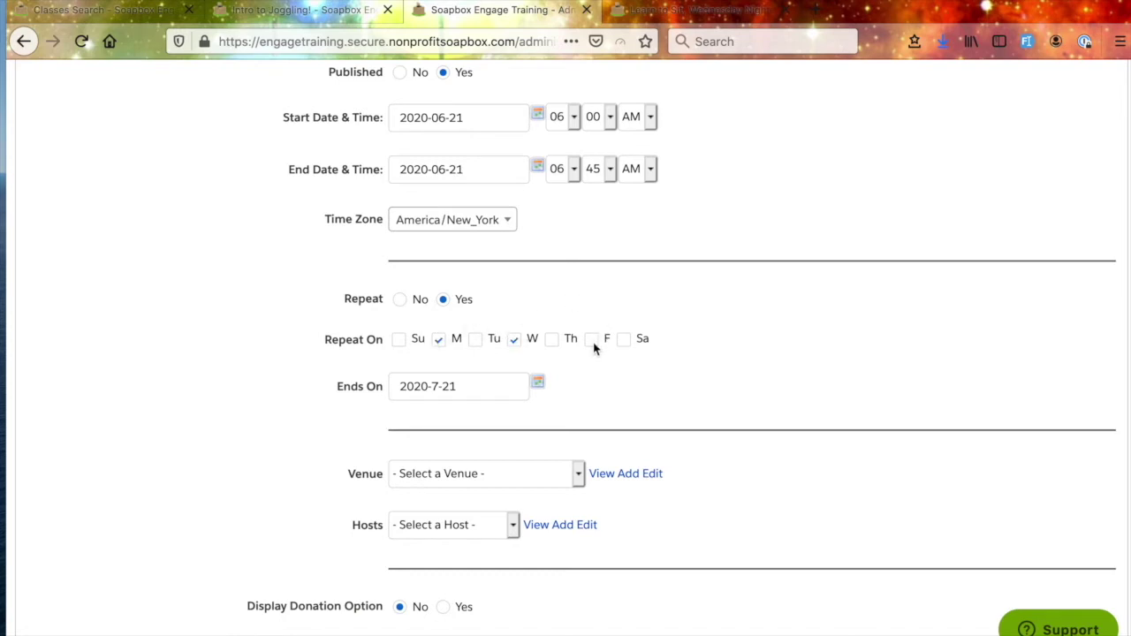
pyautogui.scroll(1, 690, 399)
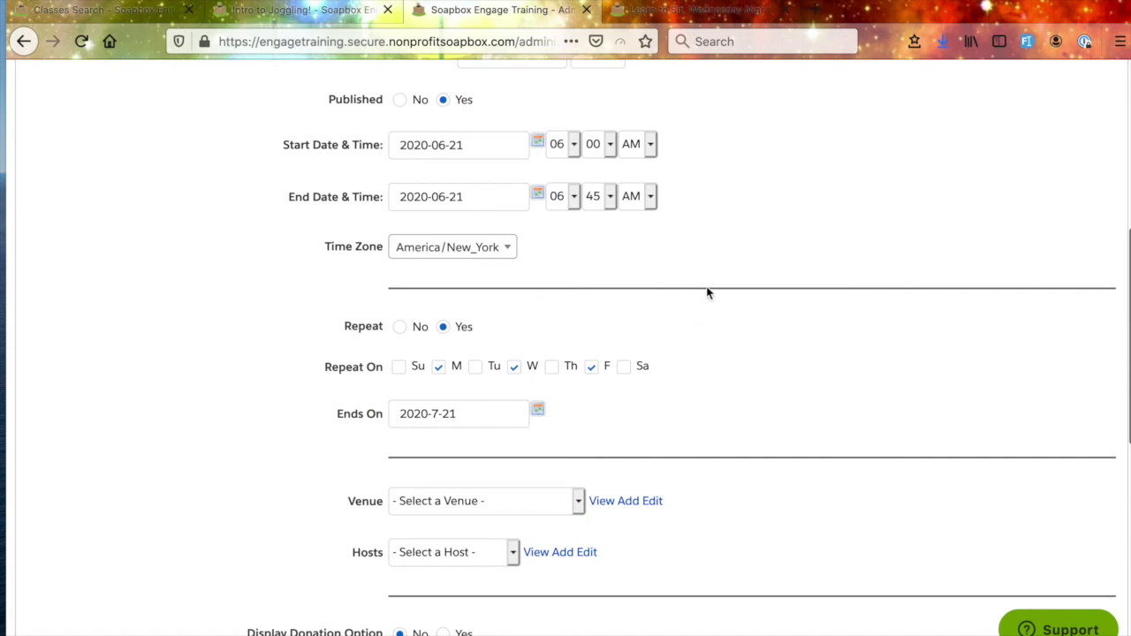
pyautogui.scroll(-1, 734, 411)
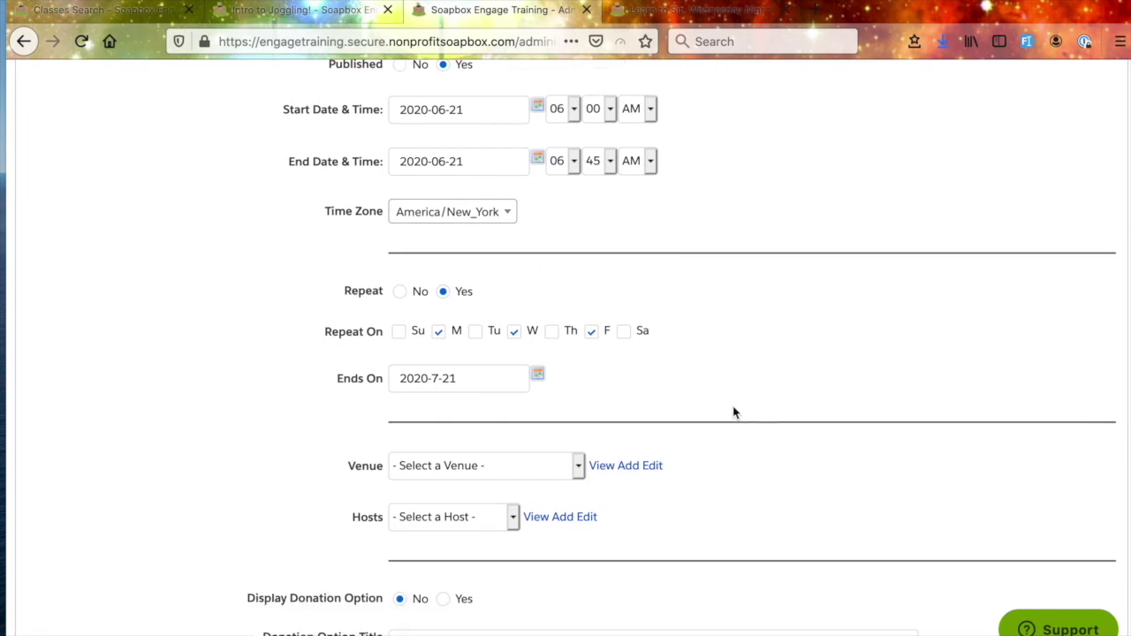
# - Set the repeat schedule's Ends On date to 2020-6-21
pyautogui.scroll(1, 709, 328)
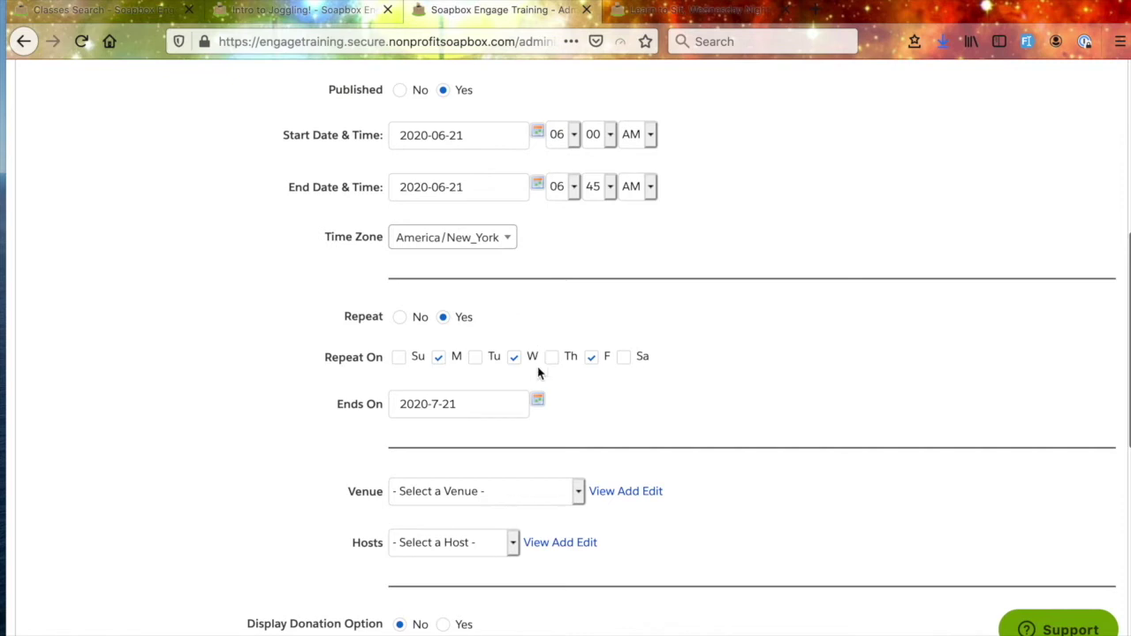
pyautogui.click(433, 404)
pyautogui.press('Delete')
pyautogui.write('6')
pyautogui.click(678, 419)
pyautogui.click(478, 405)
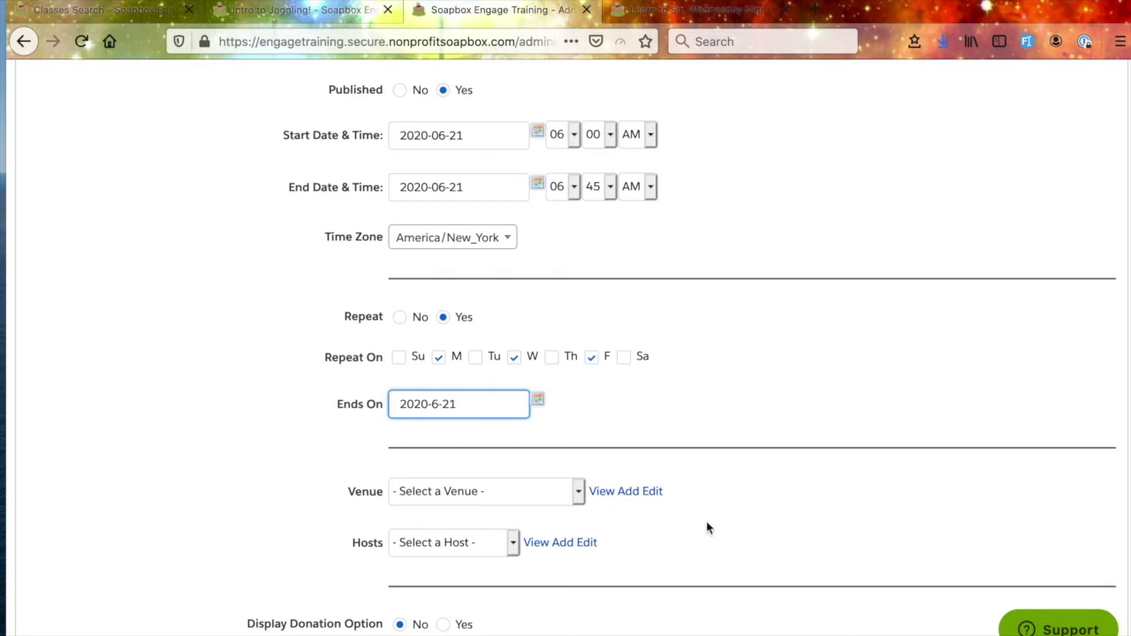
# - Choose Starbucks as the event's venue and assign one of the existing hosts
pyautogui.scroll(-5, 707, 525)
pyautogui.click(579, 241)
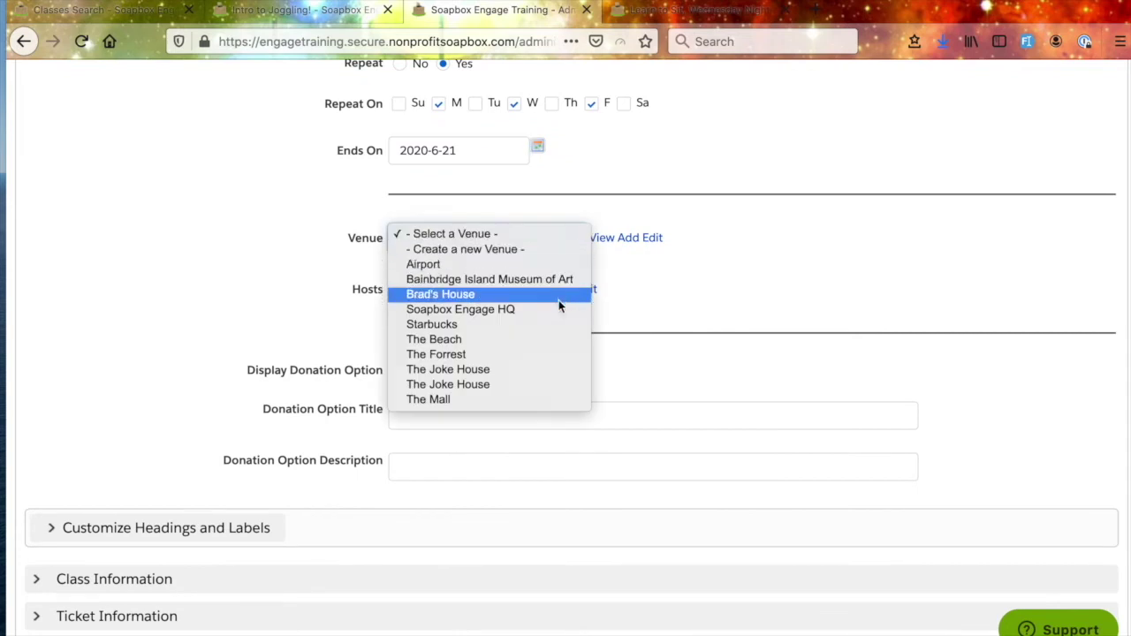
pyautogui.press('Escape')
pyautogui.press('s')
pyautogui.scroll(1, 497, 348)
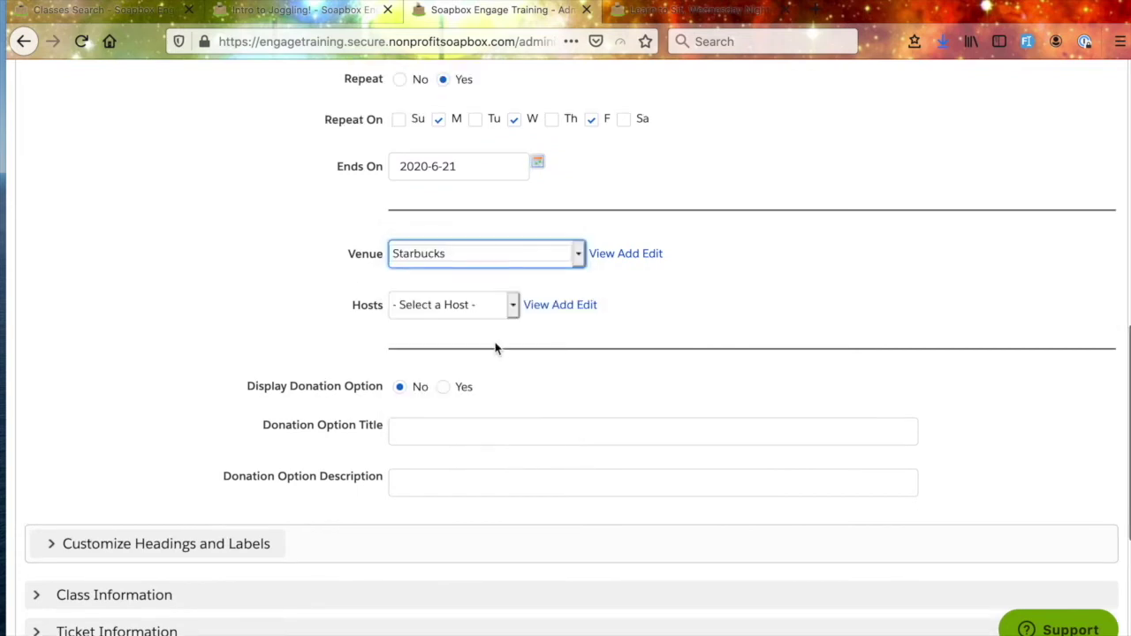
pyautogui.click(514, 306)
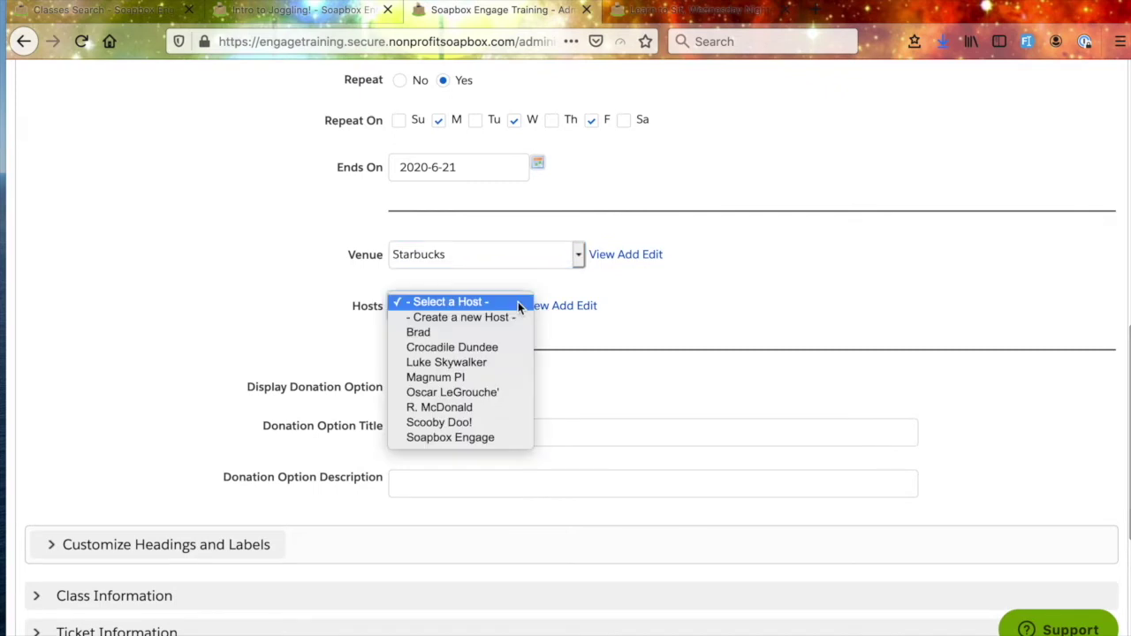
pyautogui.click(504, 398)
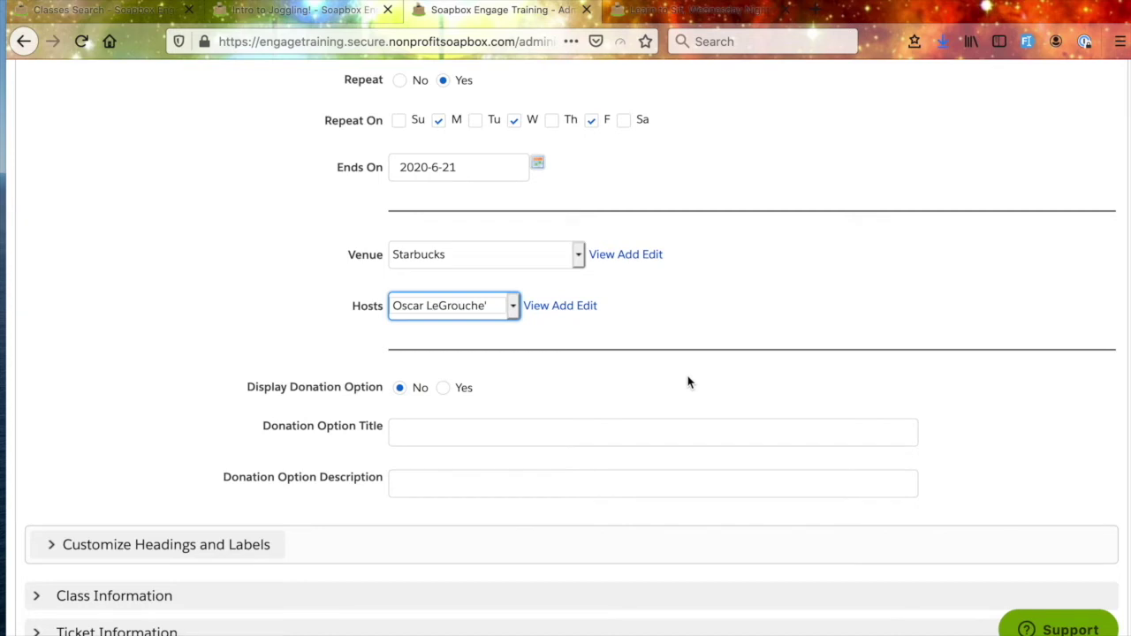
# - Enable the display of the donation option for the event
pyautogui.scroll(-1, 533, 250)
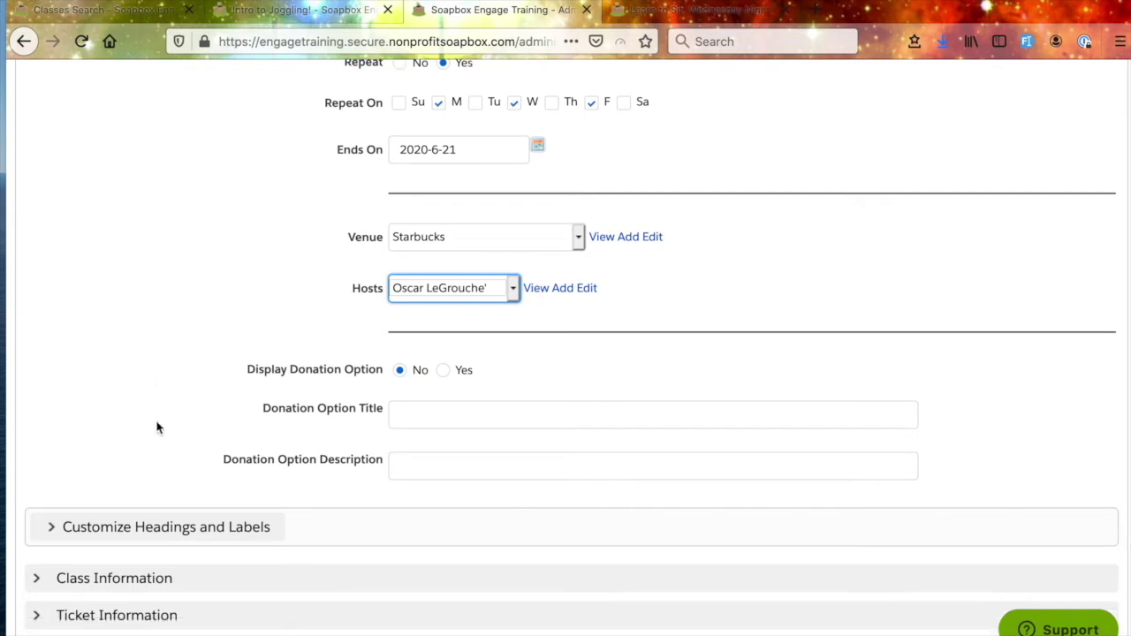
pyautogui.scroll(-1, 156, 424)
pyautogui.scroll(-2, 415, 457)
pyautogui.click(443, 189)
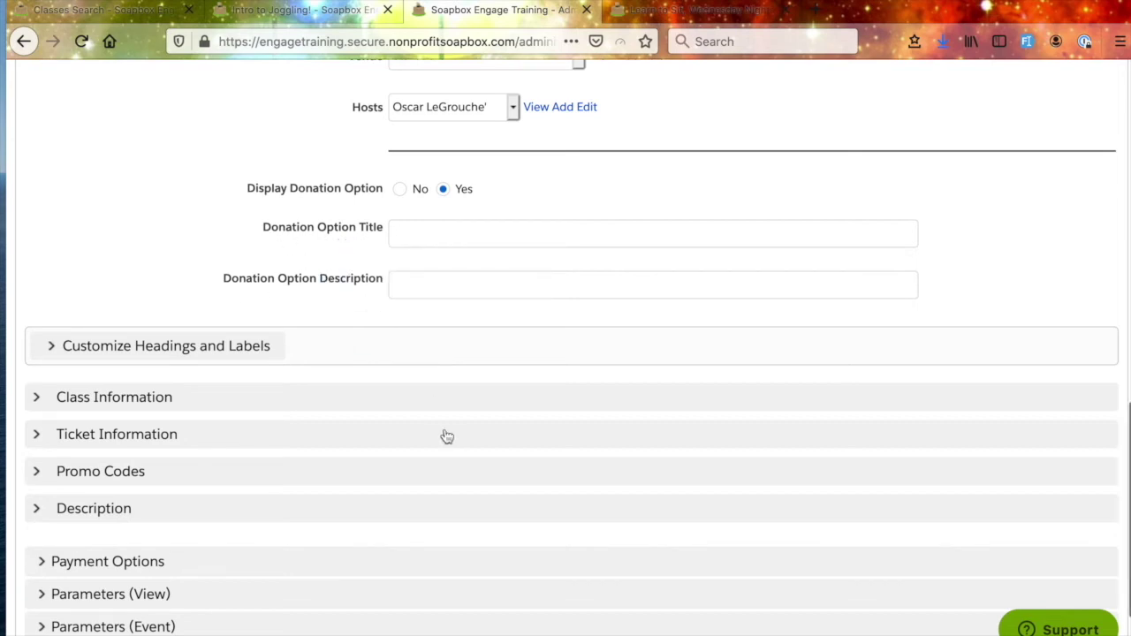
pyautogui.scroll(-2, 445, 435)
pyautogui.scroll(10, 444, 435)
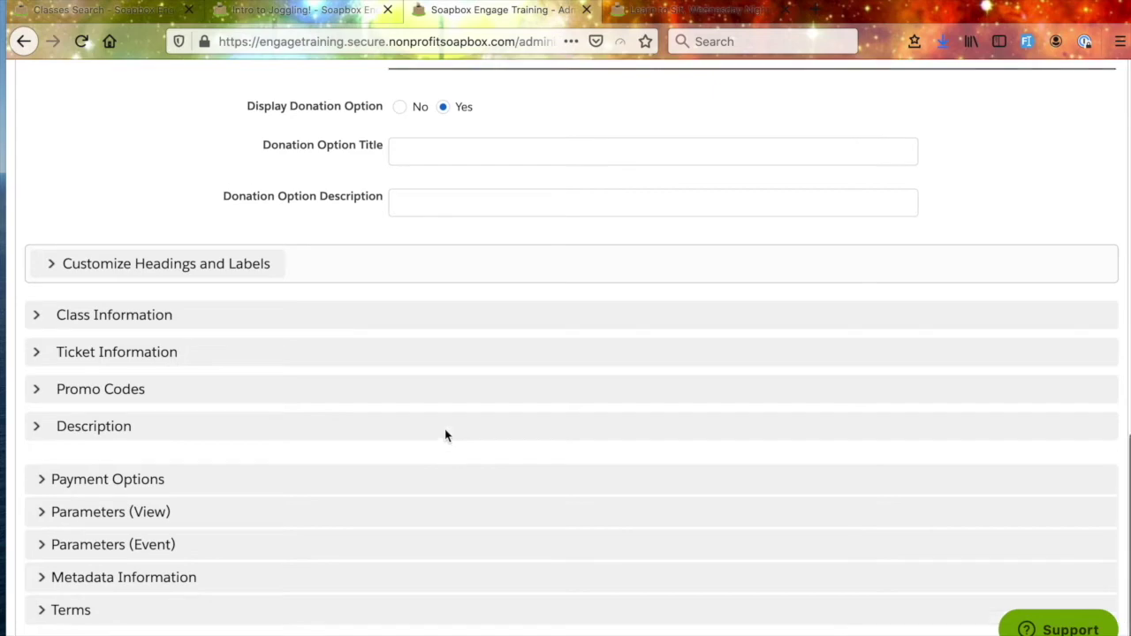
# - Review the event's Details section, including the options for customizing its headings and labels
pyautogui.scroll(3, 445, 429)
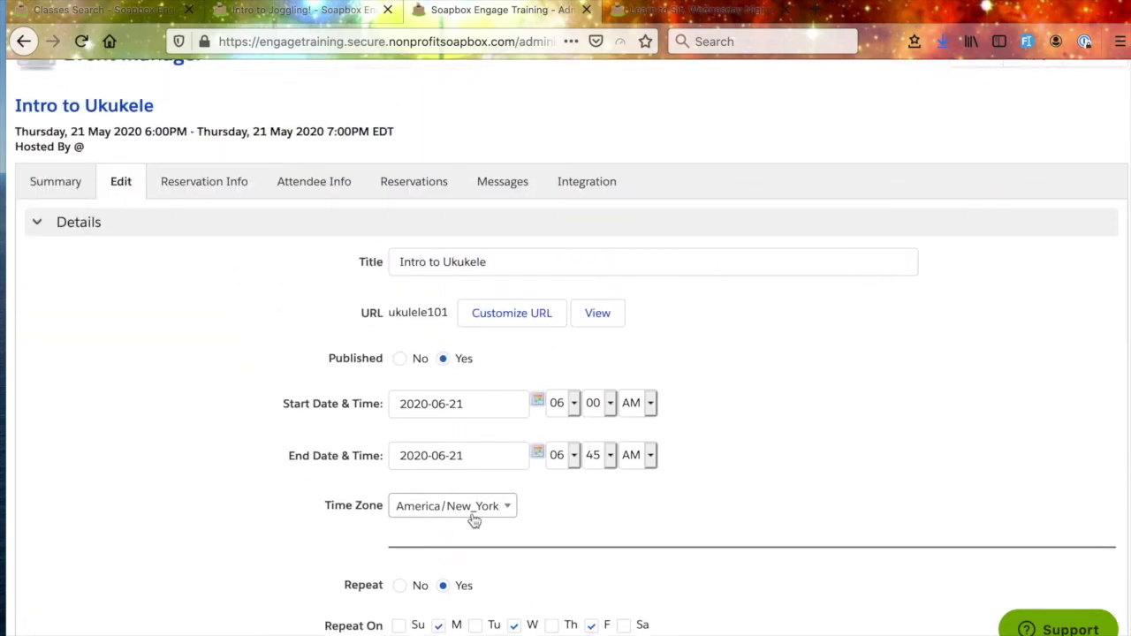
pyautogui.scroll(-10, 471, 518)
pyautogui.scroll(2, 474, 519)
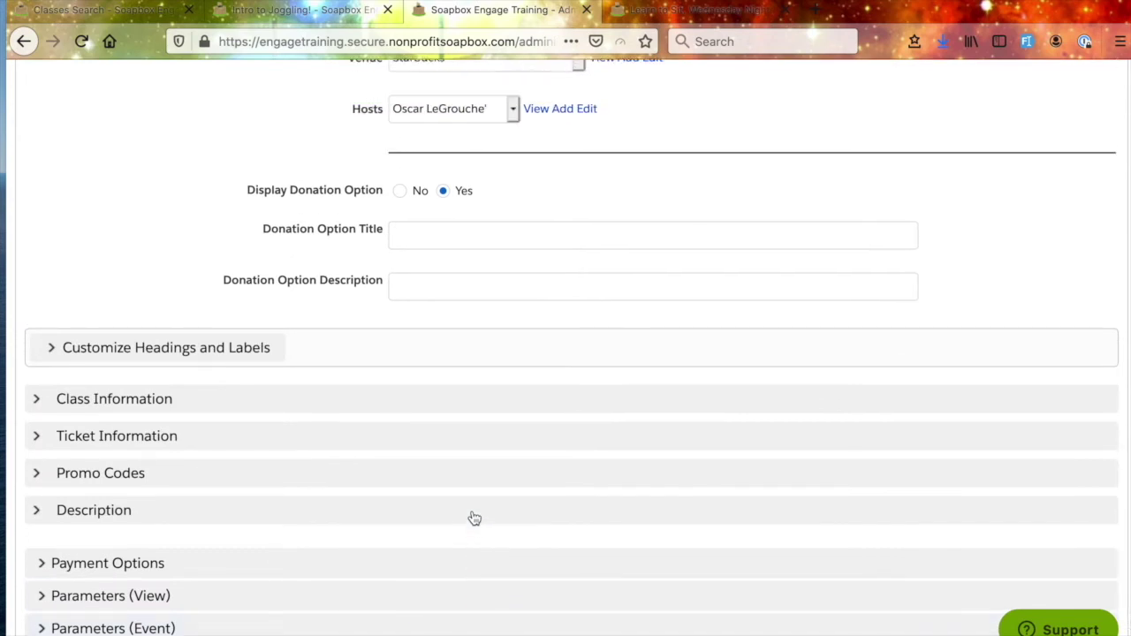
pyautogui.scroll(-1, 475, 519)
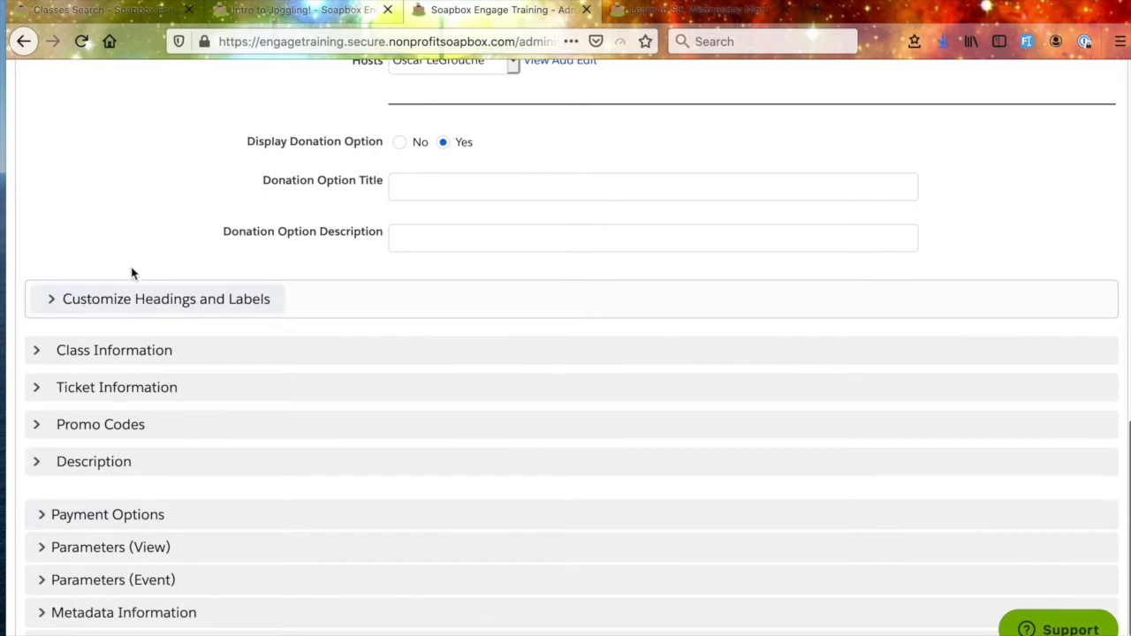
pyautogui.scroll(7, 142, 220)
pyautogui.scroll(1, 162, 186)
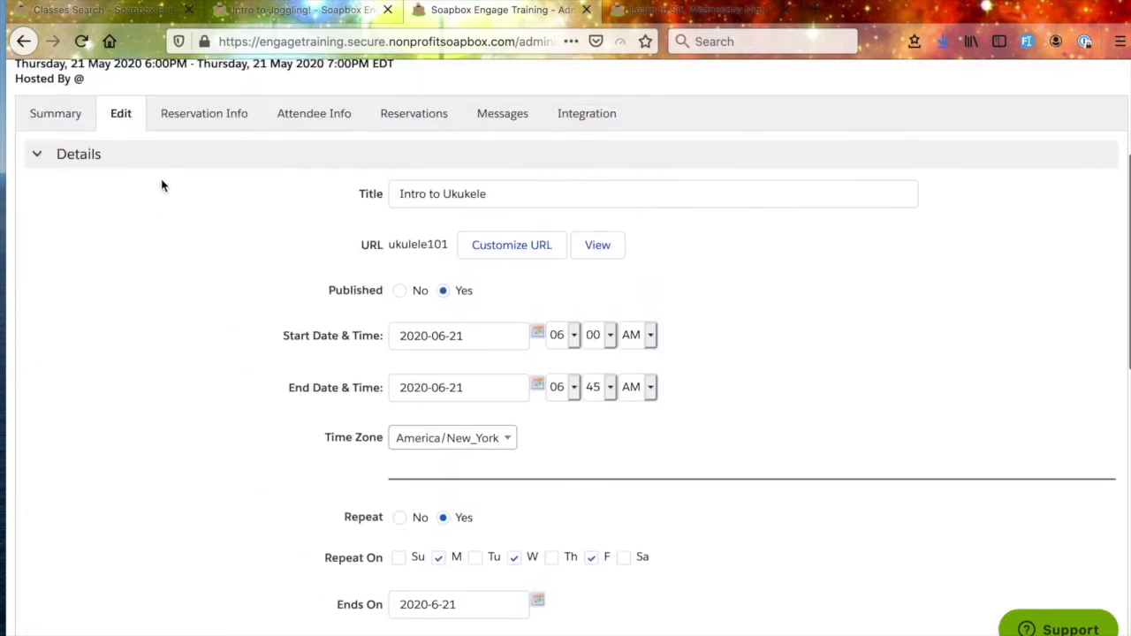
pyautogui.scroll(-8, 221, 371)
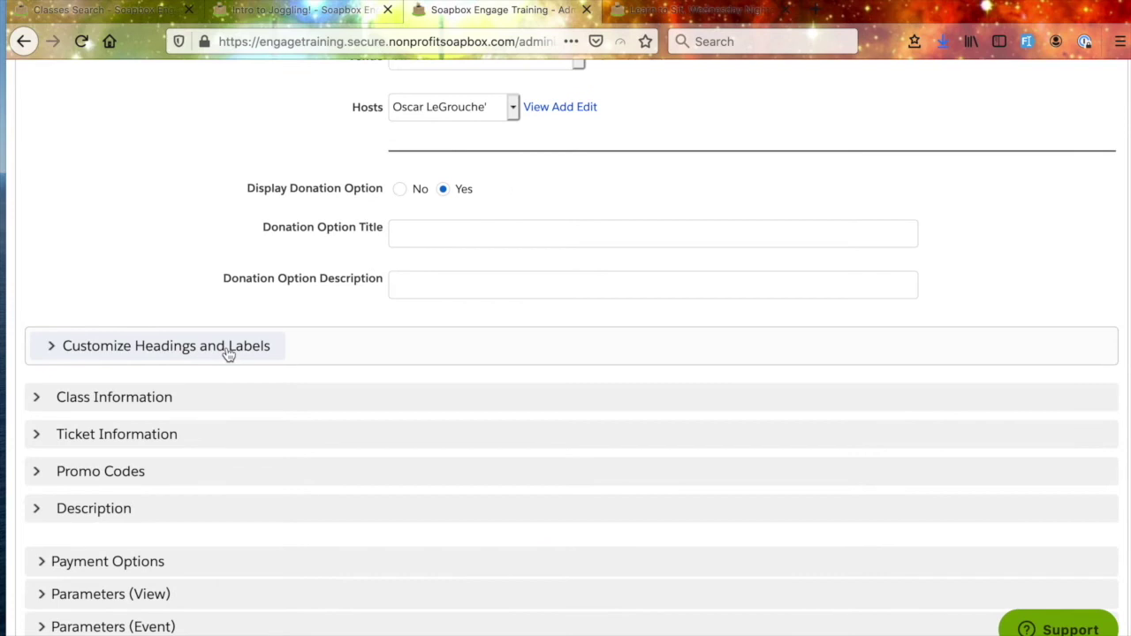
pyautogui.click(51, 349)
pyautogui.scroll(-2, 415, 478)
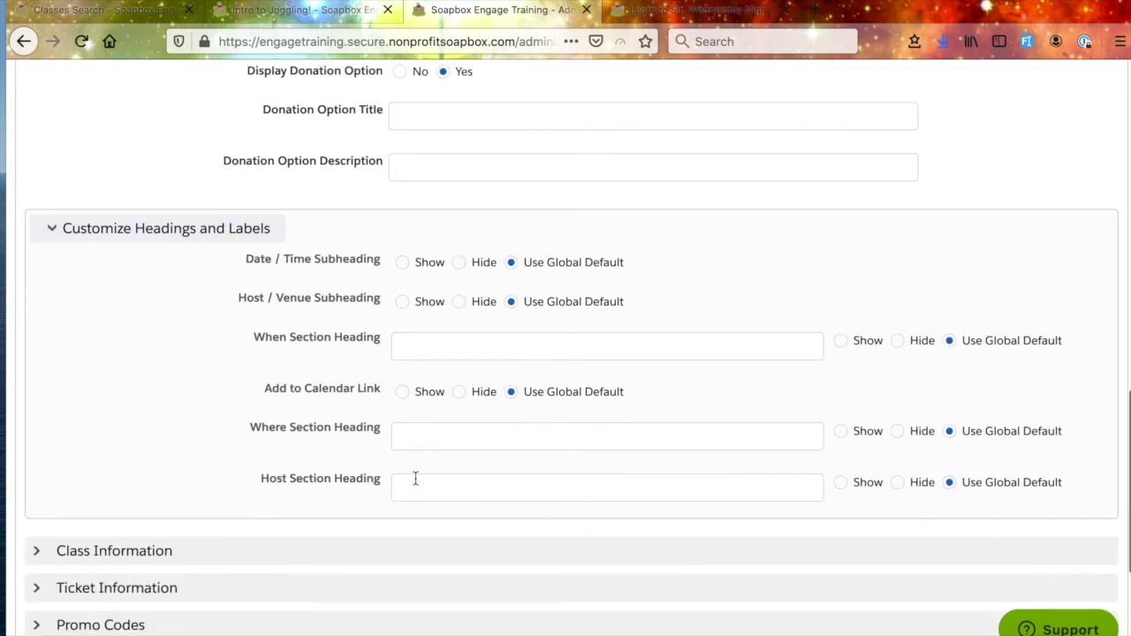
pyautogui.scroll(8, 416, 477)
pyautogui.scroll(3, 424, 303)
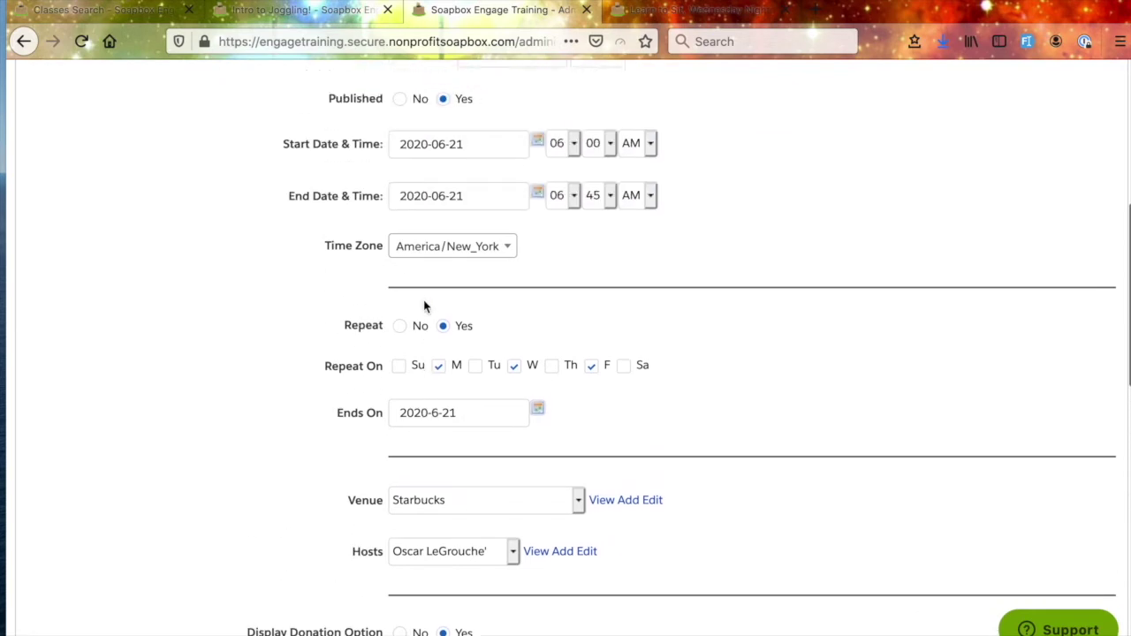
pyautogui.scroll(-4, 529, 564)
pyautogui.scroll(-8, 531, 562)
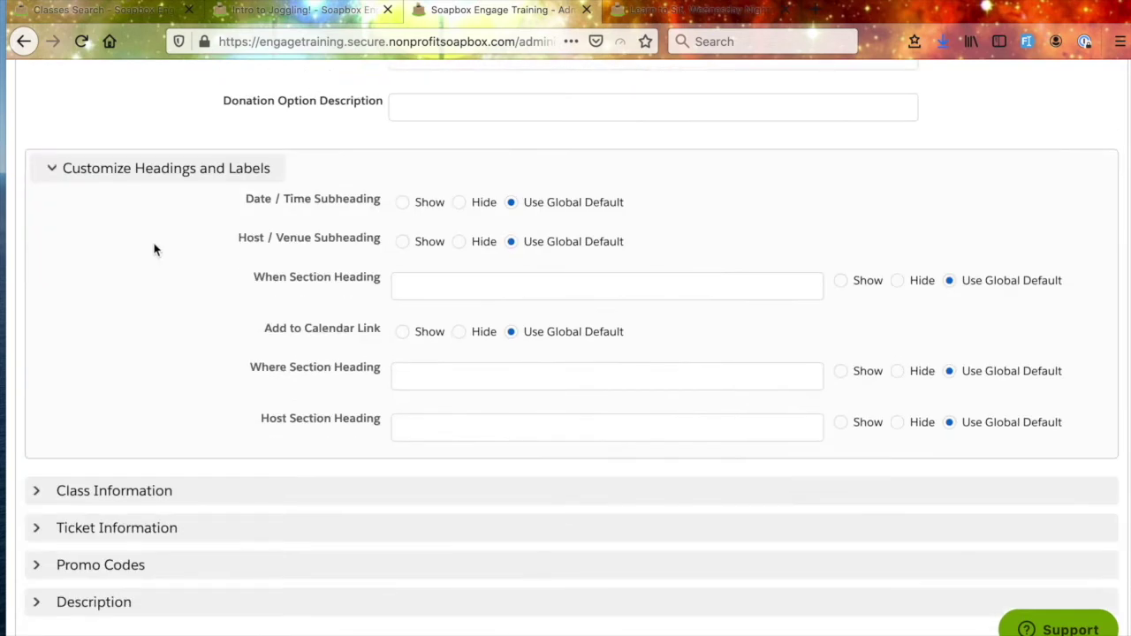
pyautogui.moveTo(316, 198)
pyautogui.click(53, 170)
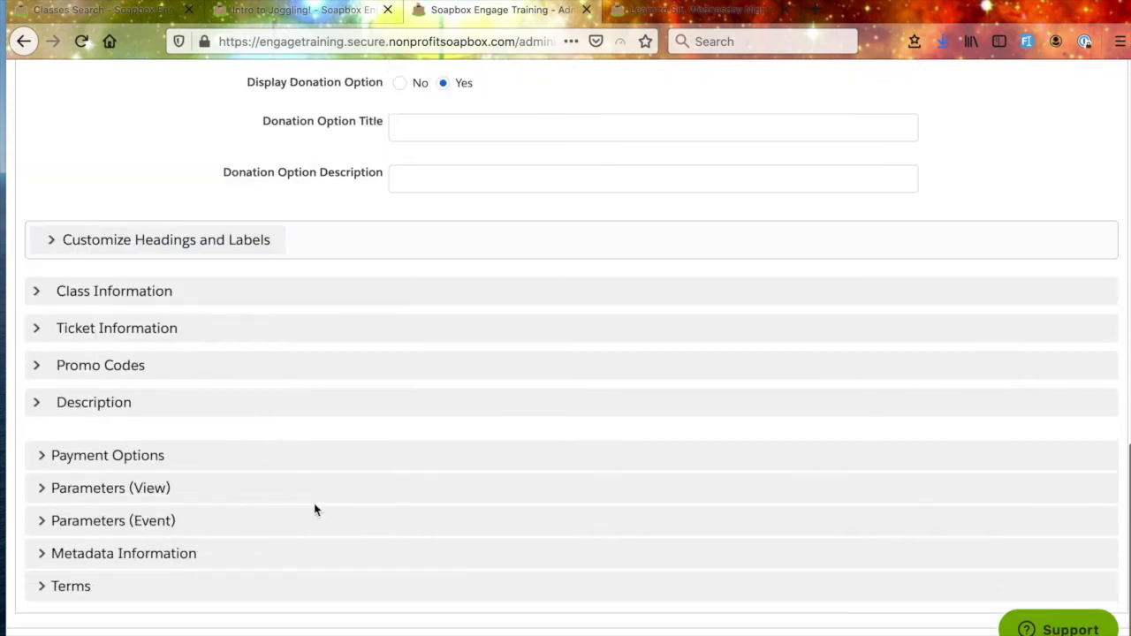
# - In the class information, set the semester to Spring 2020 and the course to Intro to Ukulele
pyautogui.scroll(3, 314, 503)
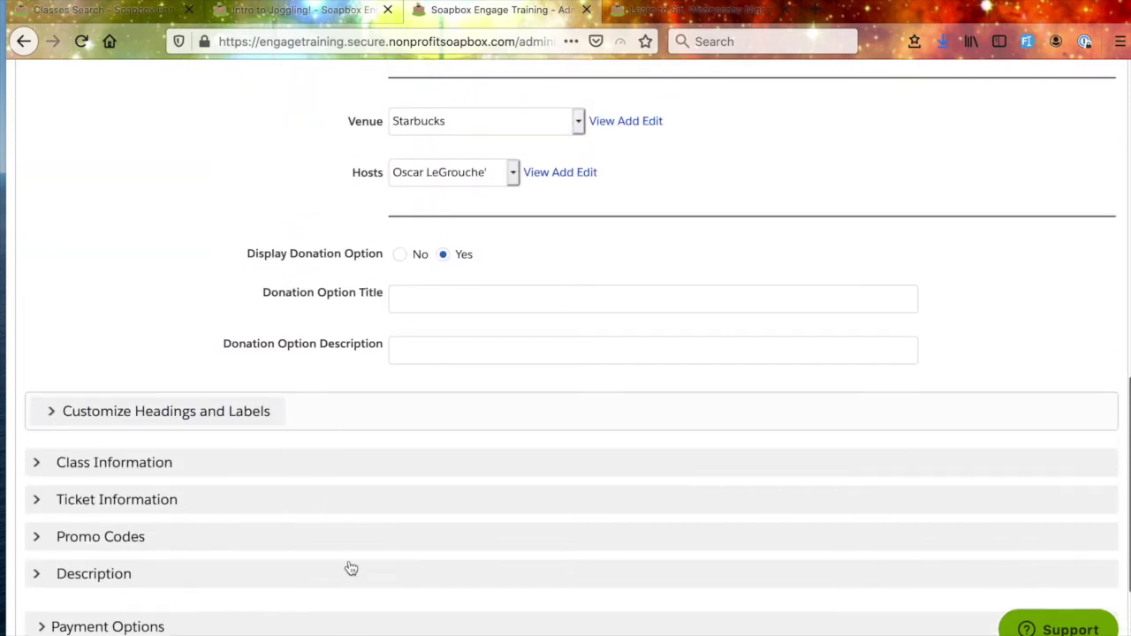
pyautogui.scroll(-2, 350, 424)
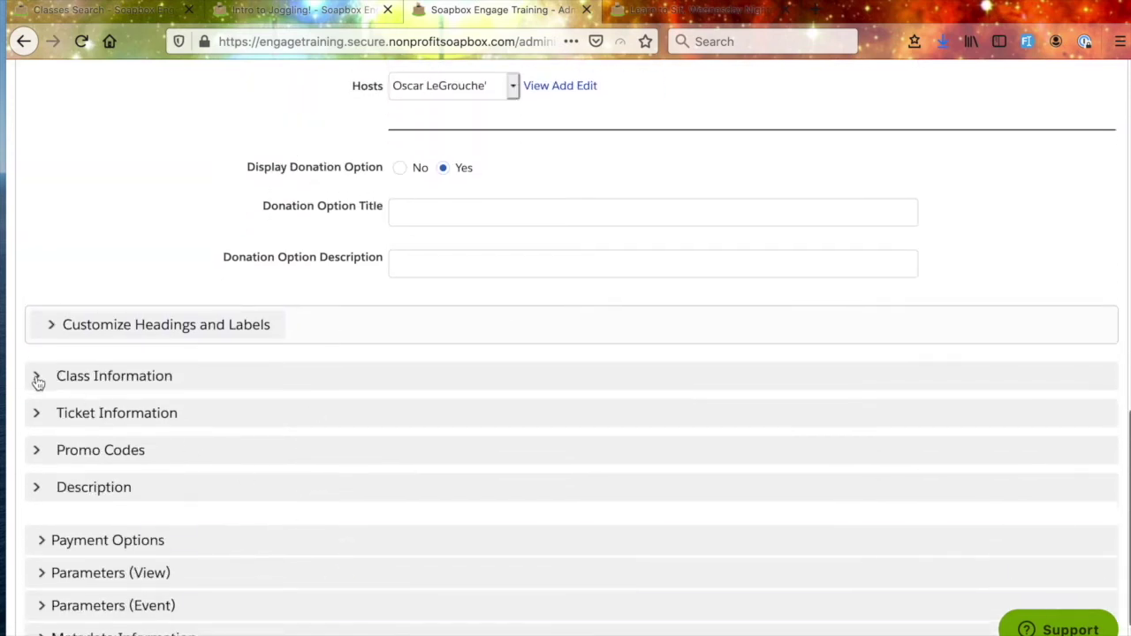
pyautogui.click(36, 376)
pyautogui.scroll(-4, 383, 530)
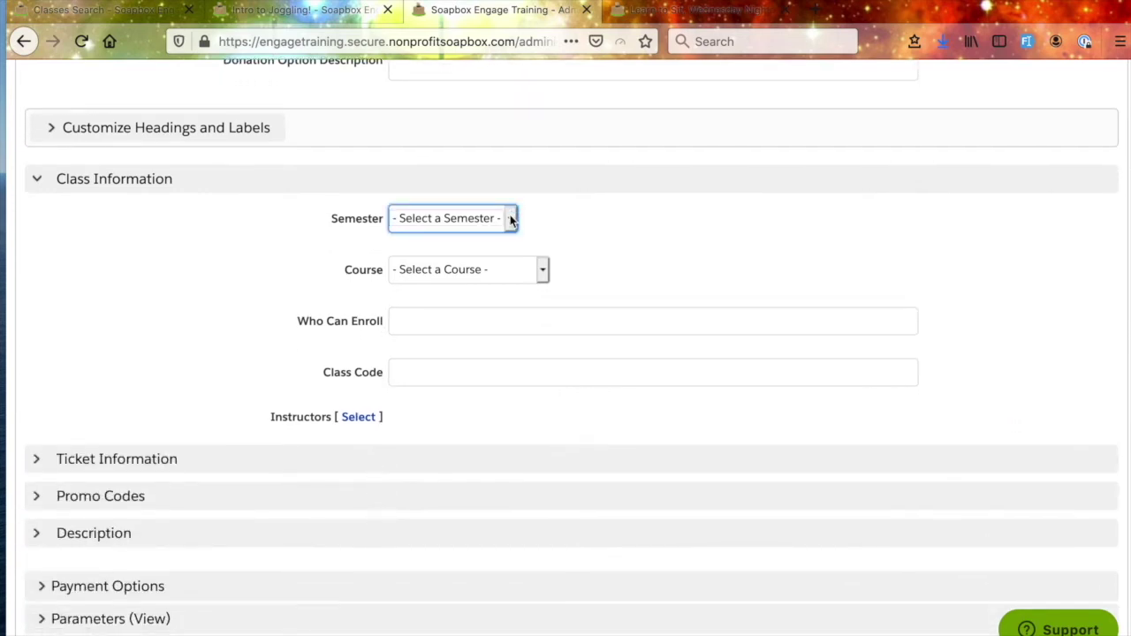
pyautogui.click(509, 219)
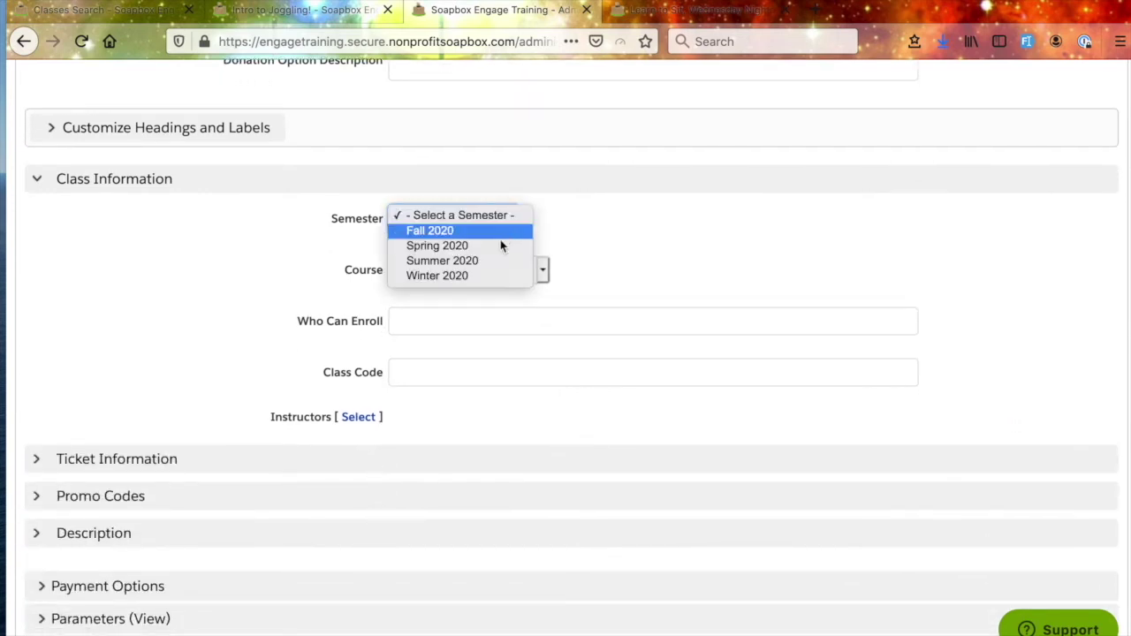
pyautogui.click(447, 245)
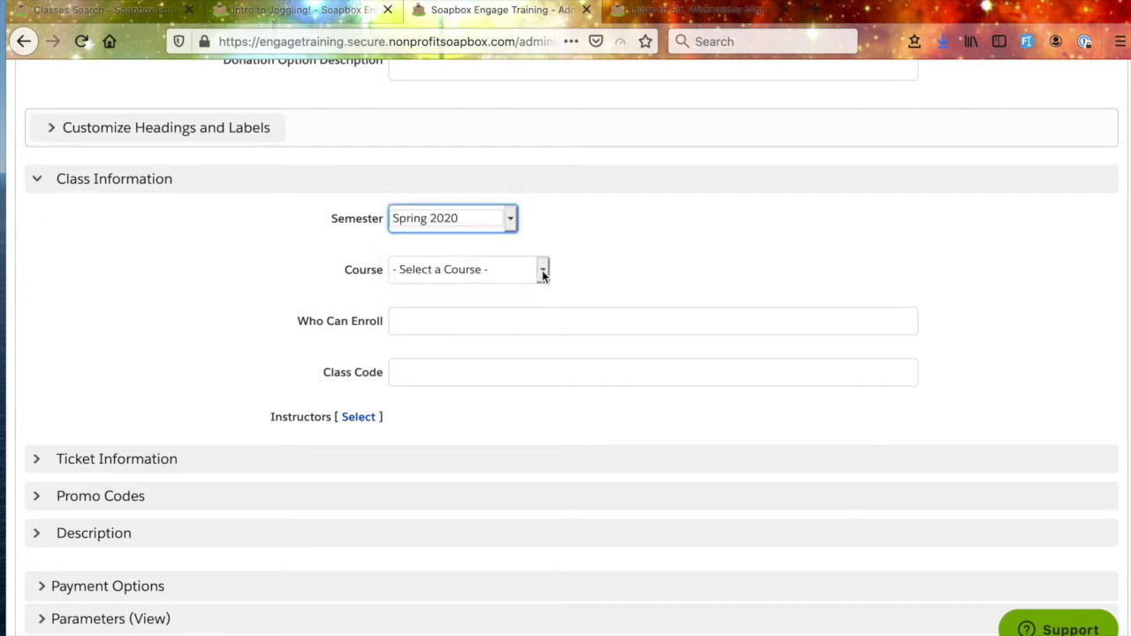
pyautogui.click(542, 271)
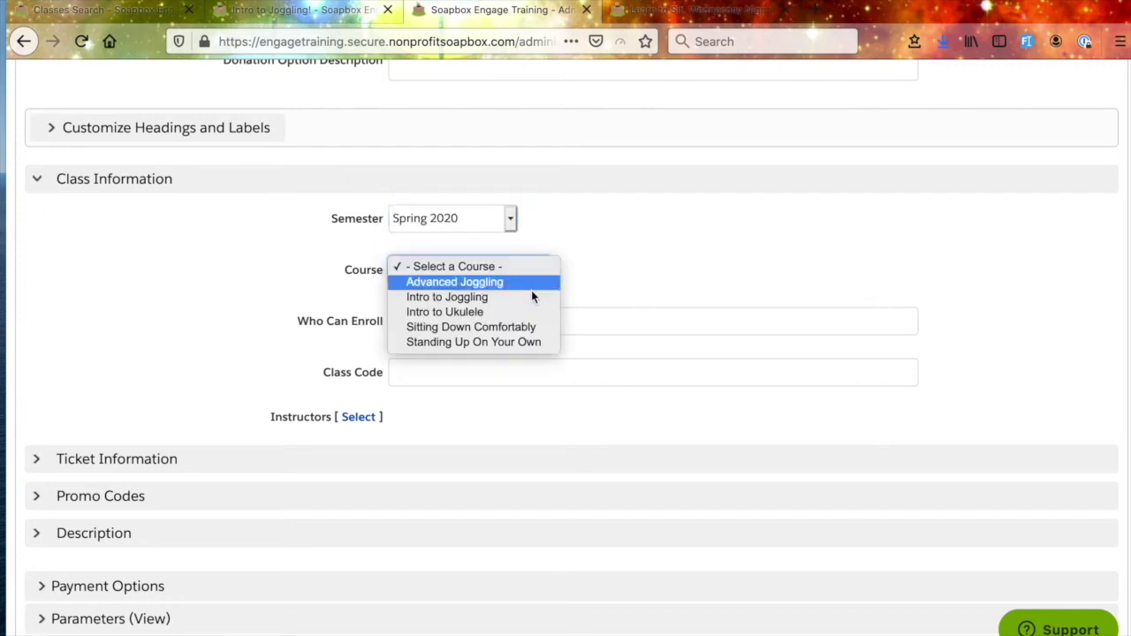
pyautogui.click(445, 312)
# - Fill in who can enroll in the class as "Anyone that wants to play Ukulele!"
pyautogui.click(448, 320)
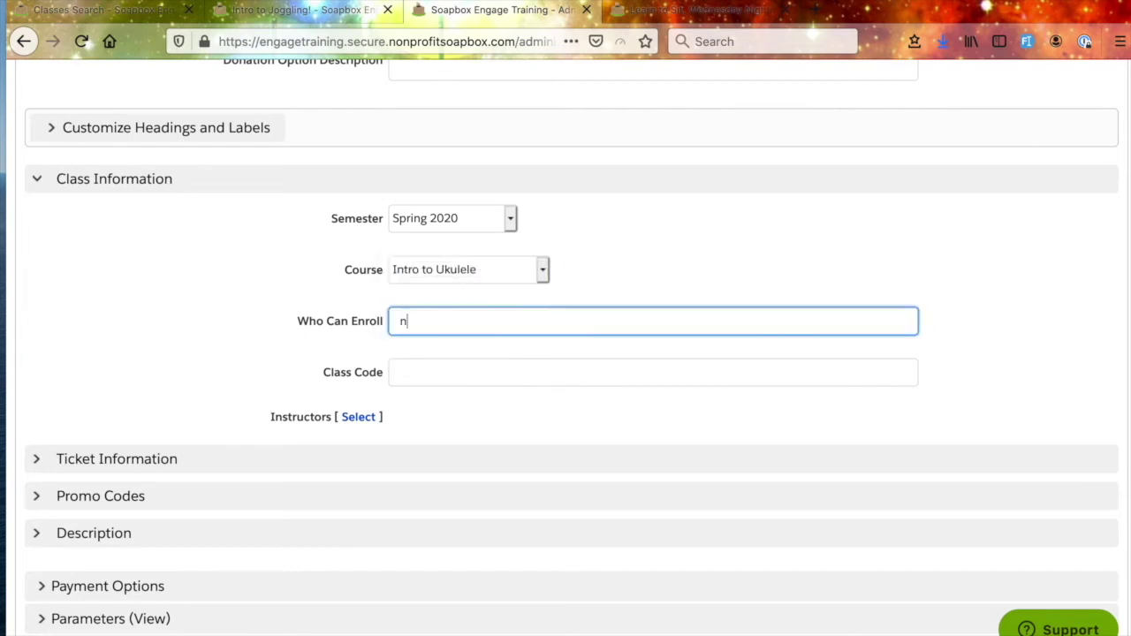
pyautogui.write('nyon')
pyautogui.press('BackSpace')
pyautogui.write('Anoyone')
pyautogui.press('BackSpace')
pyautogui.press('BackSpace')
pyautogui.press('BackSpace')
pyautogui.press('BackSpace')
pyautogui.press('BackSpace')
pyautogui.write('yone that wants to play')
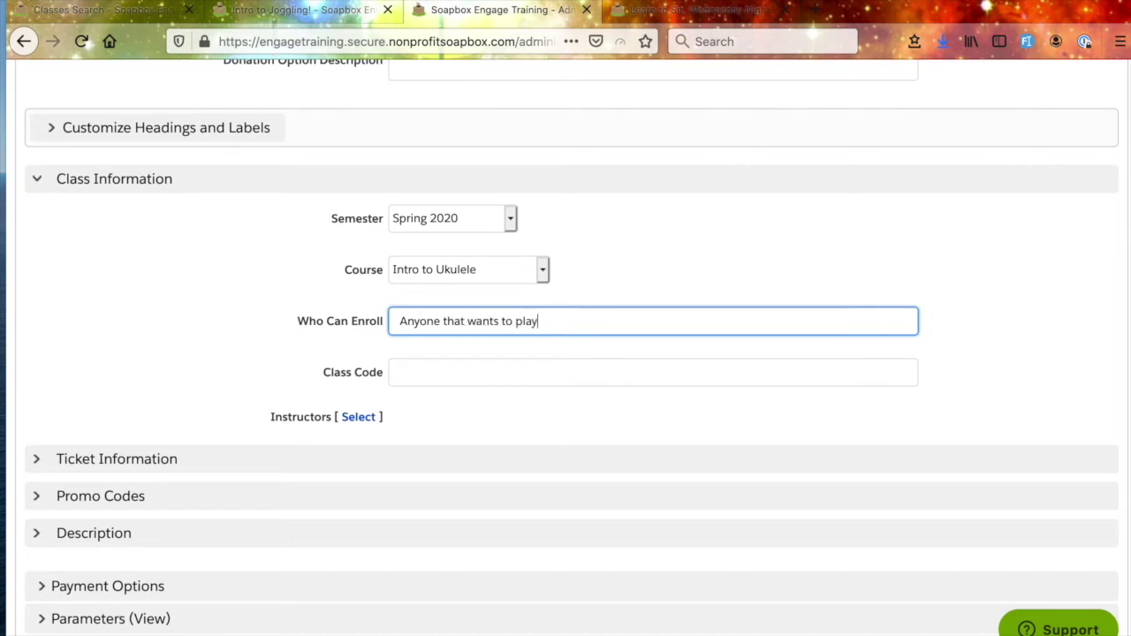
pyautogui.write(' Ukulele!')
# - Set the class code to uke101 and assign the first named instructor to the class
pyautogui.click(425, 374)
pyautogui.write('uk')
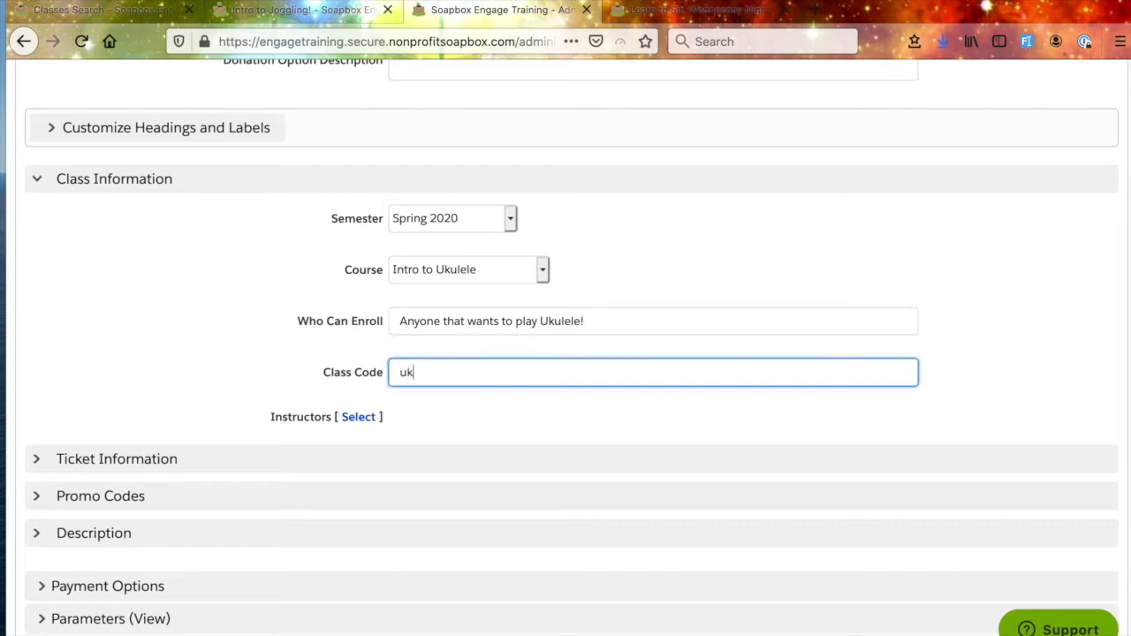
pyautogui.write('e101')
pyautogui.click(361, 419)
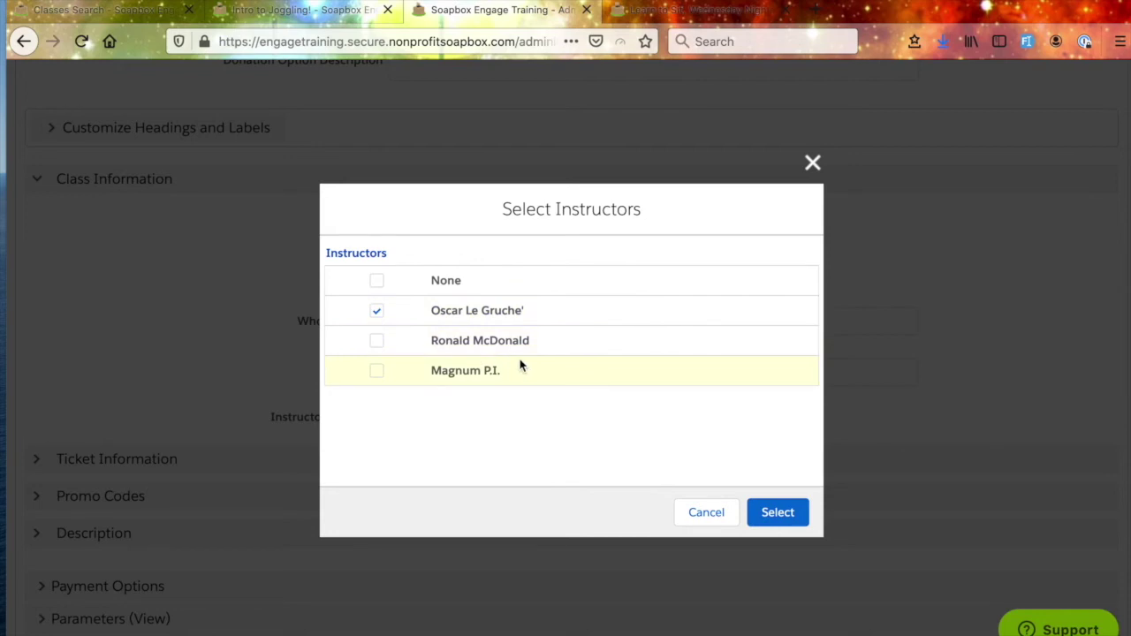
pyautogui.click(777, 511)
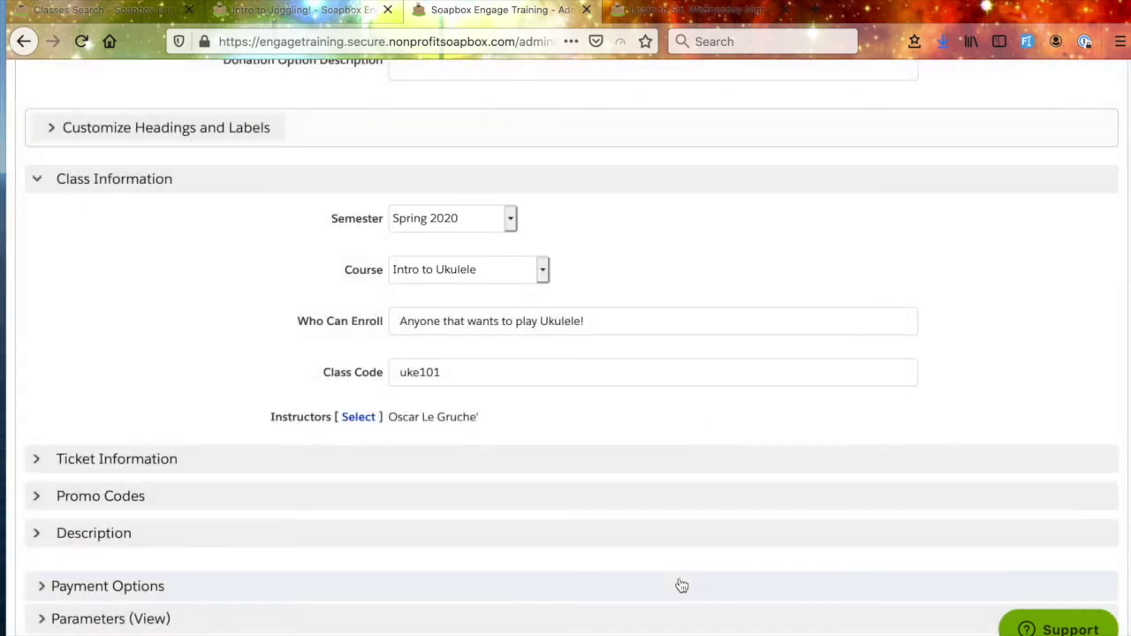
# - Review the completed class information and the remaining sections of the event form
pyautogui.scroll(-1, 682, 585)
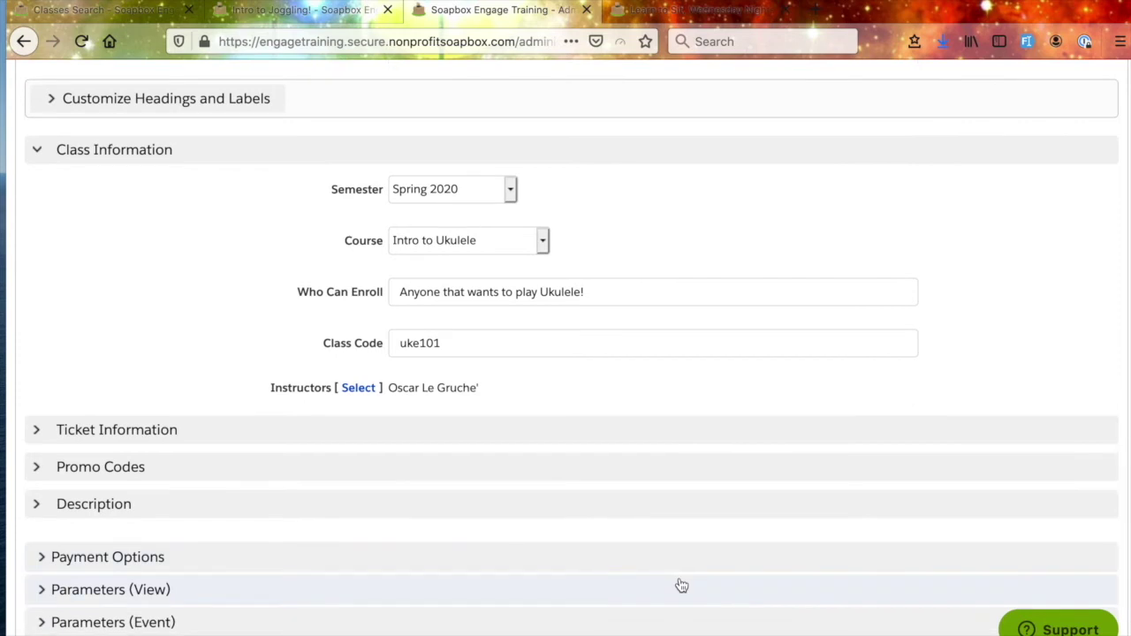
pyautogui.scroll(-2, 681, 586)
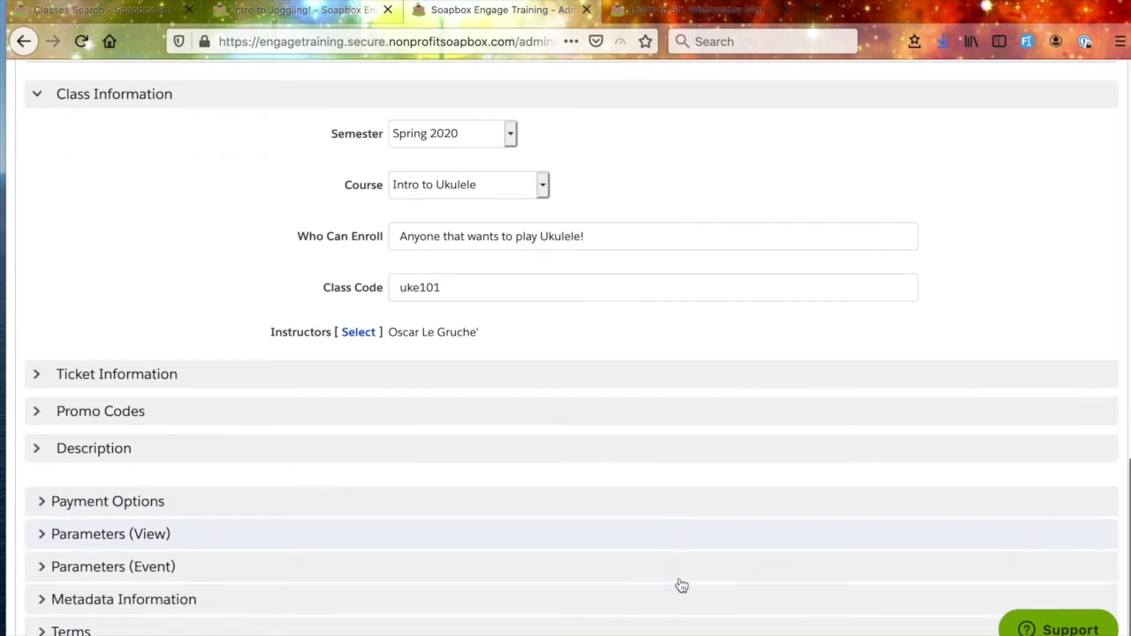
pyautogui.scroll(-1, 603, 407)
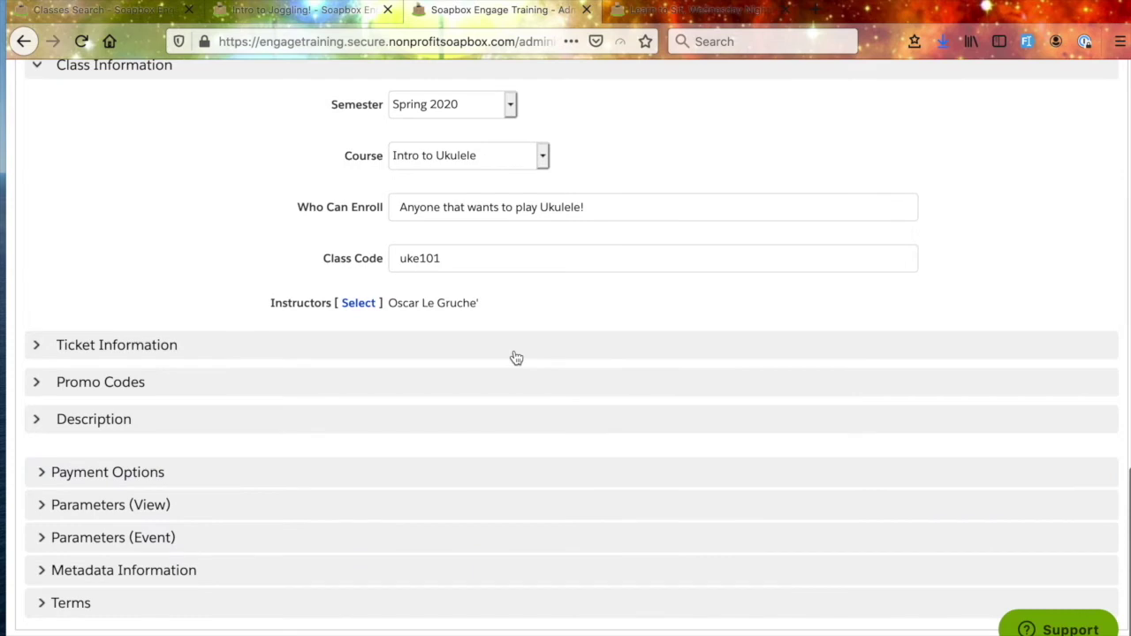
pyautogui.scroll(1, 571, 386)
pyautogui.scroll(1, 585, 221)
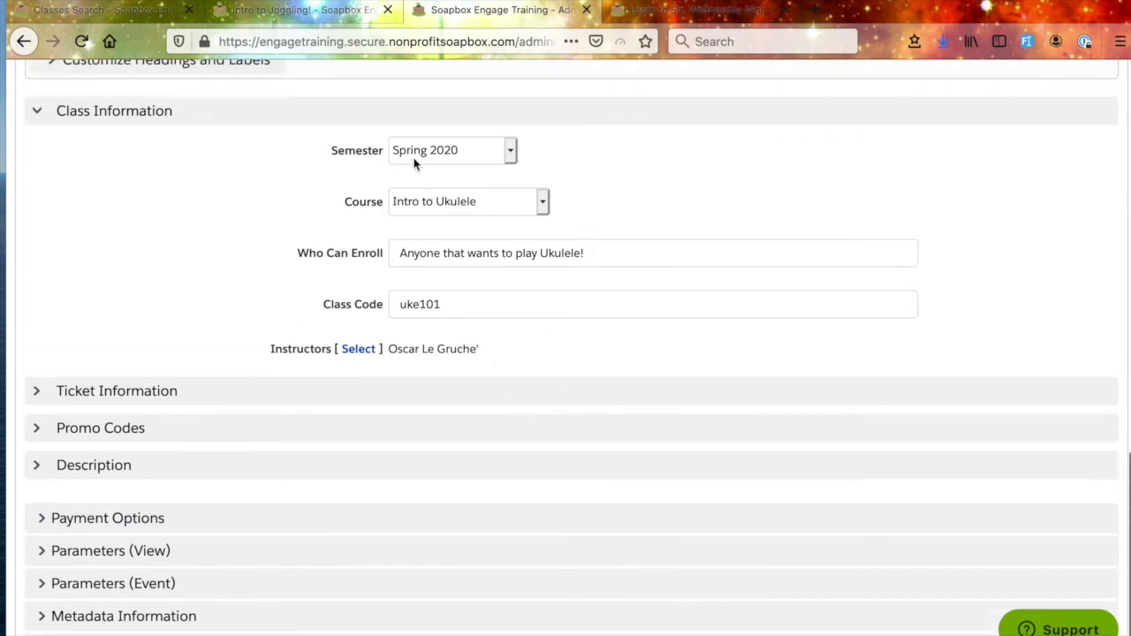
pyautogui.scroll(-1, 541, 468)
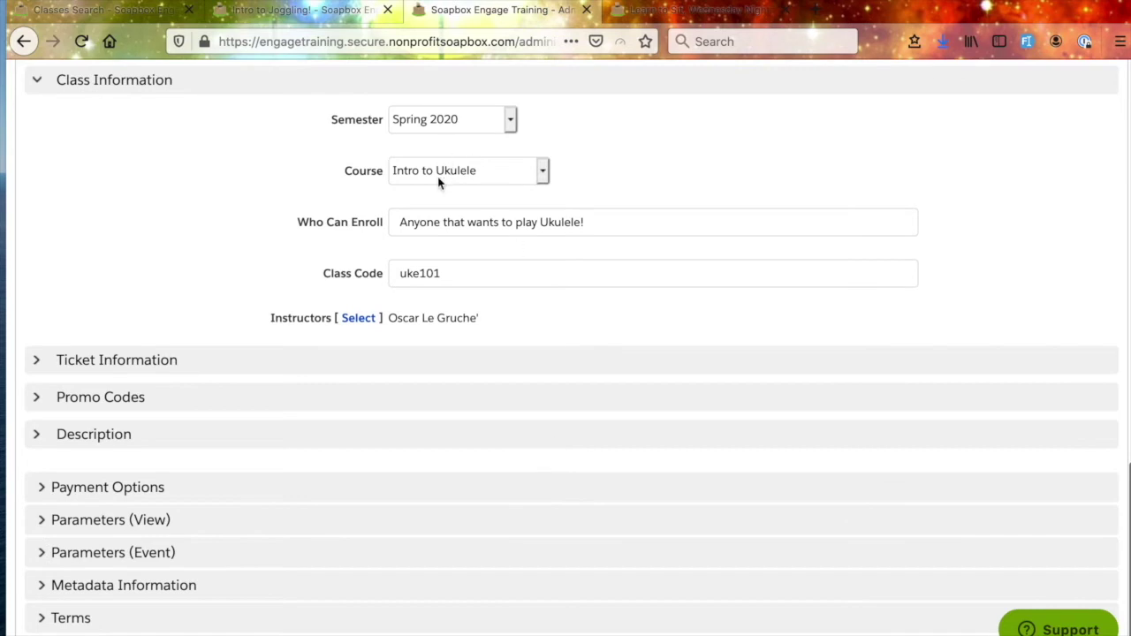
pyautogui.scroll(-1, 411, 470)
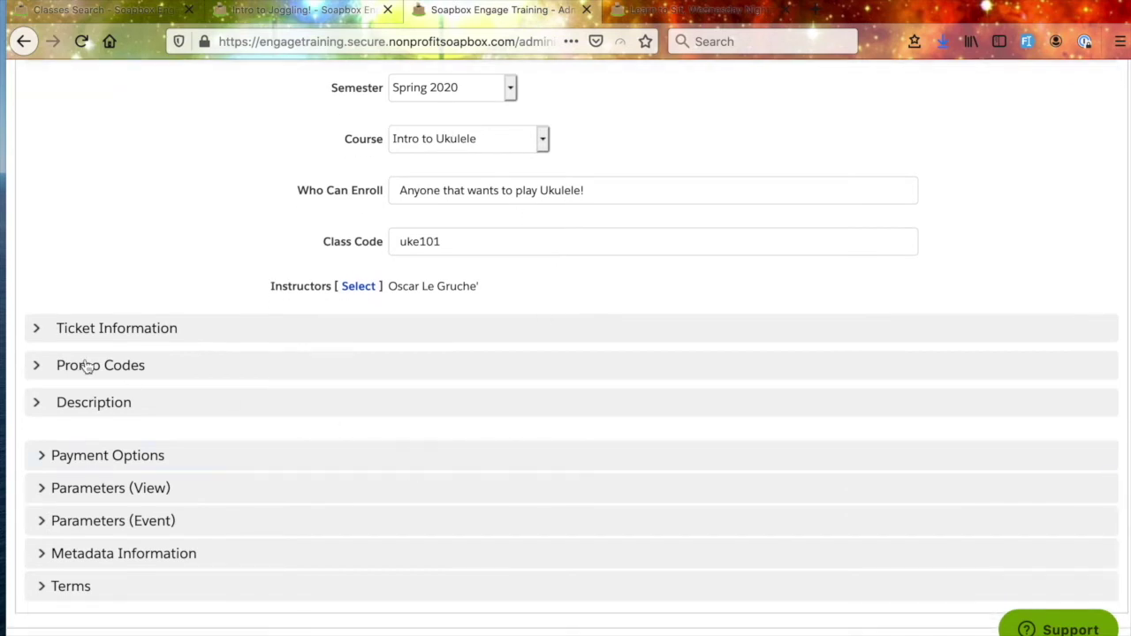
# - Start a new ticket for the event and name it "Besic Enrolment"
pyautogui.click(37, 329)
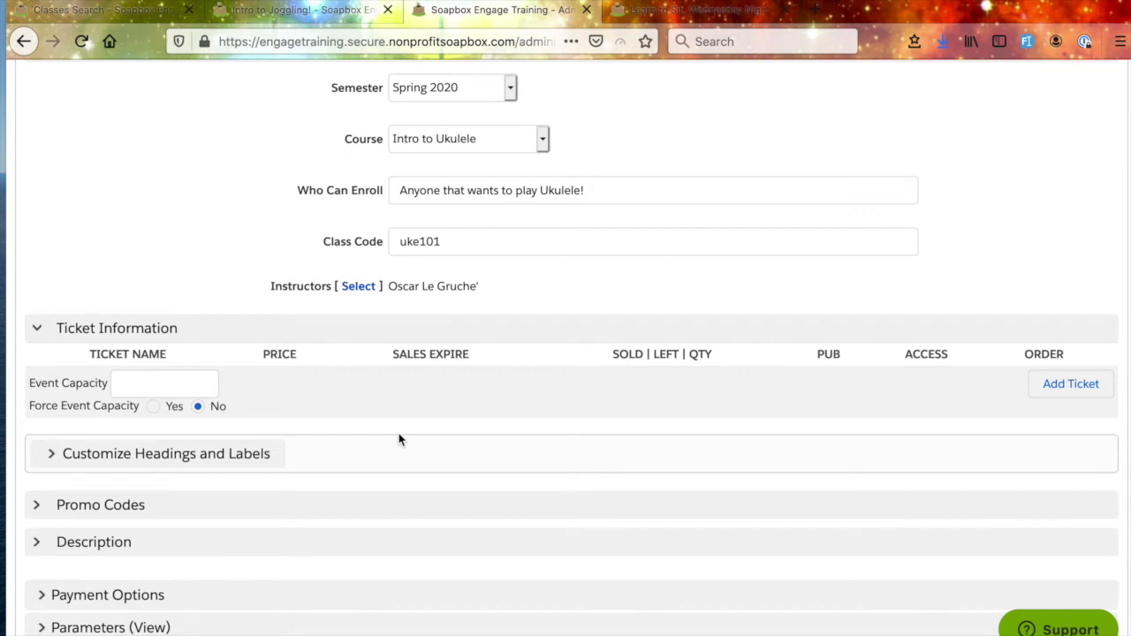
pyautogui.click(1059, 389)
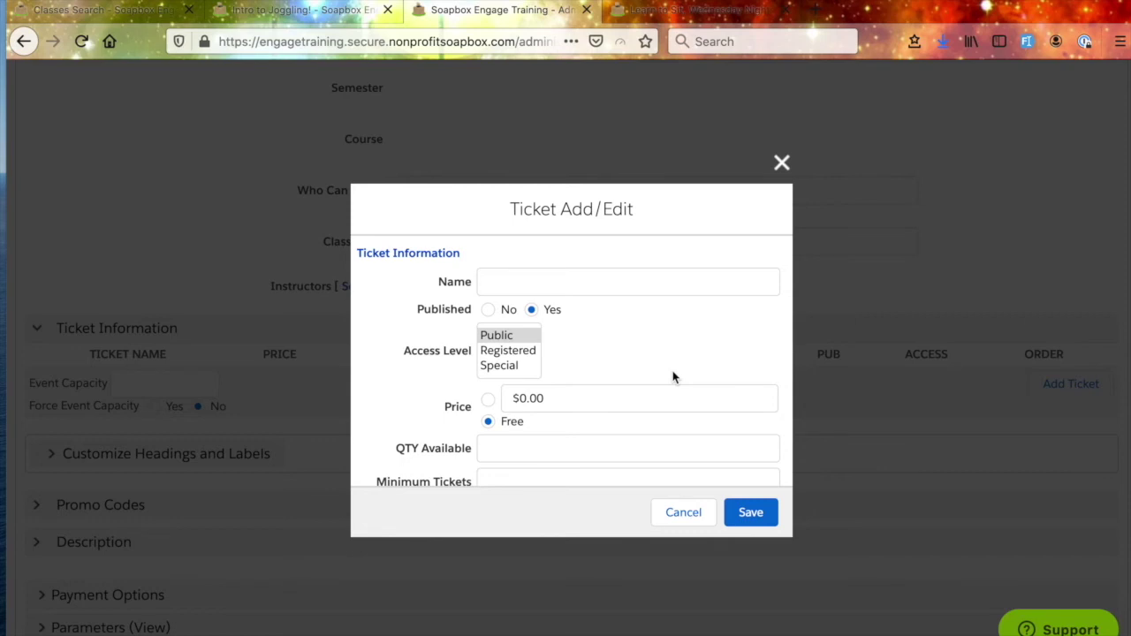
pyautogui.click(514, 281)
pyautogui.write('B')
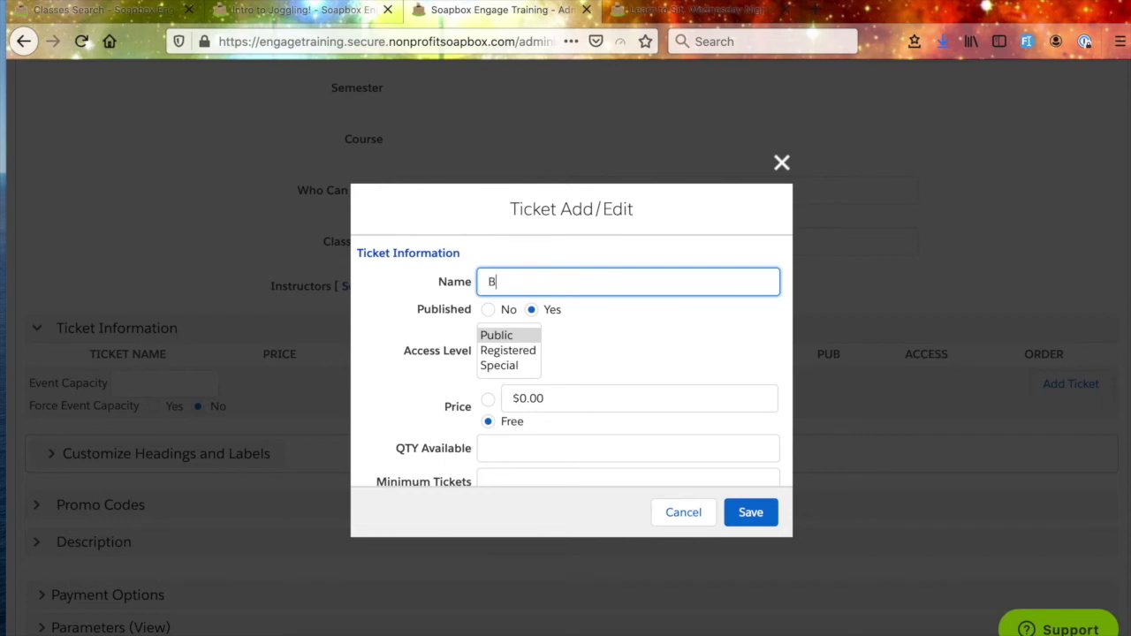
pyautogui.write('esic Enrolment')
pyautogui.click(579, 343)
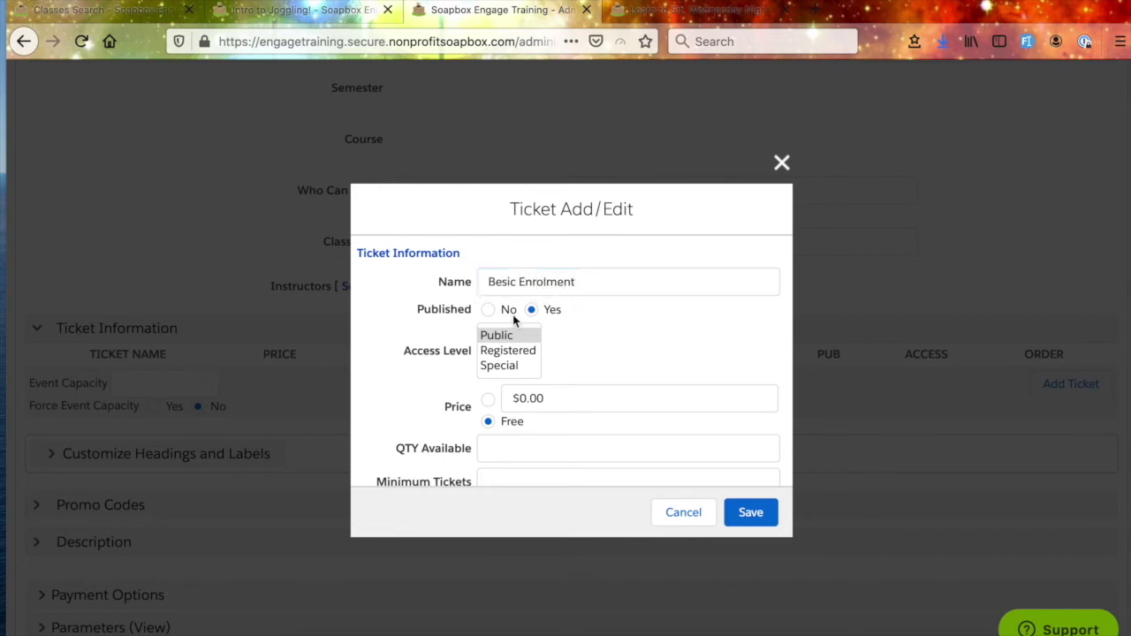
# - Give the ticket Public access, make it free with 10 available, and check its remaining sales and discount fields
pyautogui.click(509, 345)
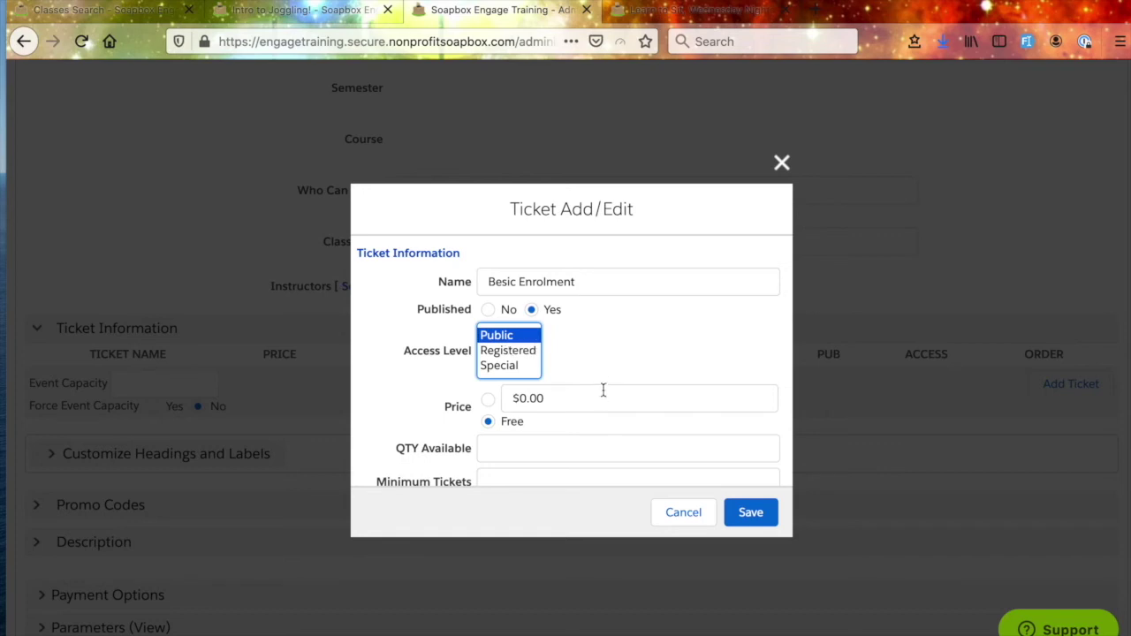
pyautogui.click(490, 421)
pyautogui.scroll(-2, 604, 408)
pyautogui.click(537, 382)
pyautogui.write('10')
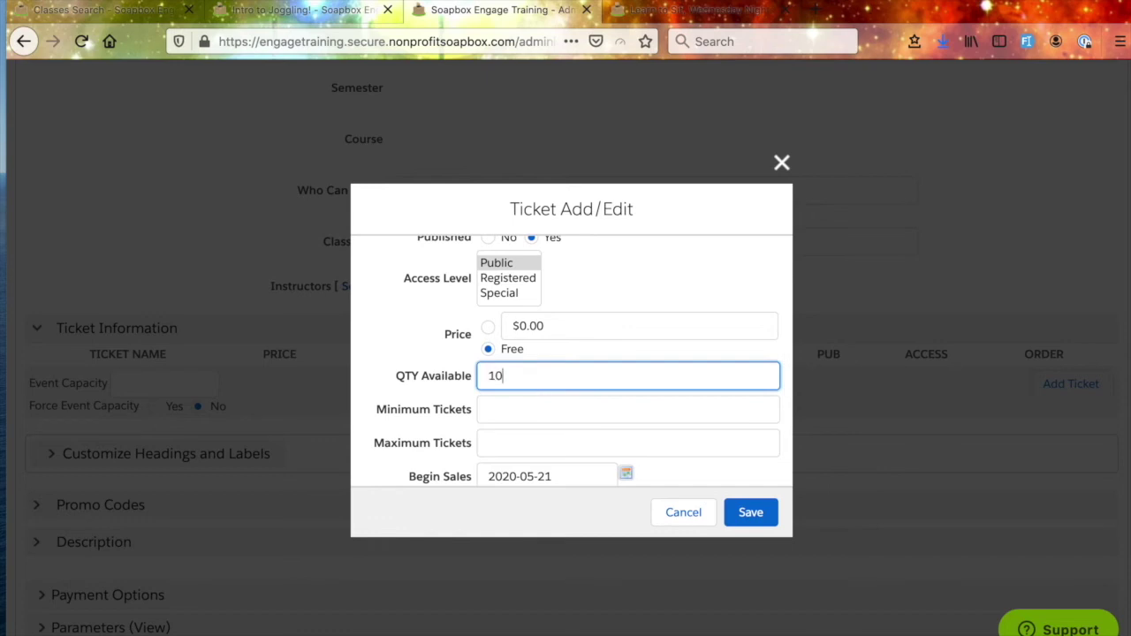
pyautogui.scroll(-3, 578, 412)
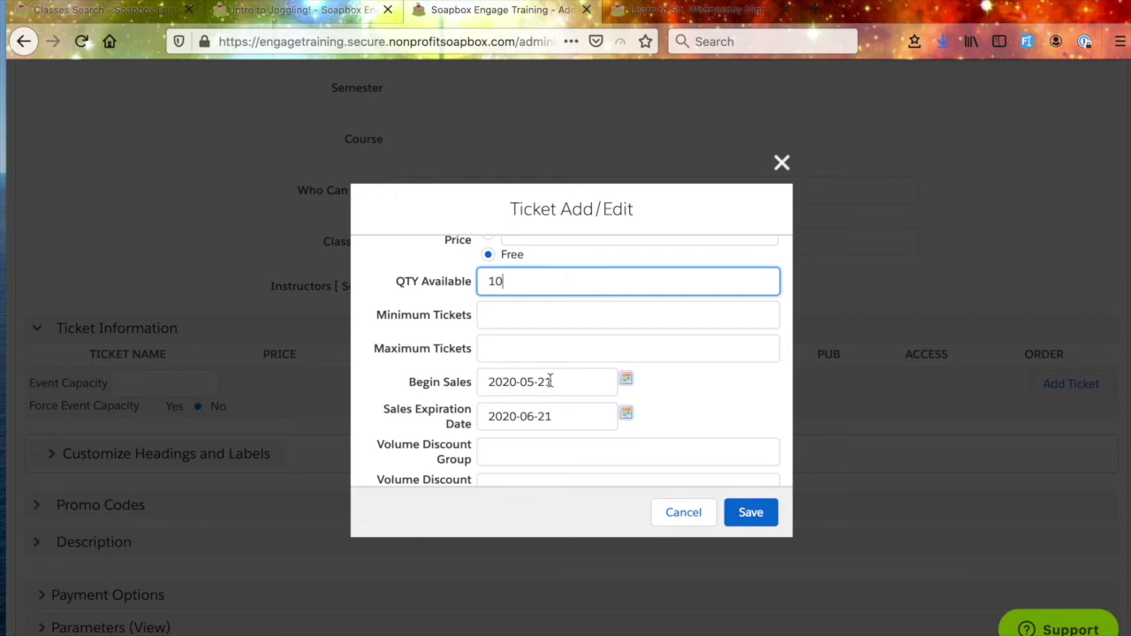
pyautogui.scroll(-1, 627, 421)
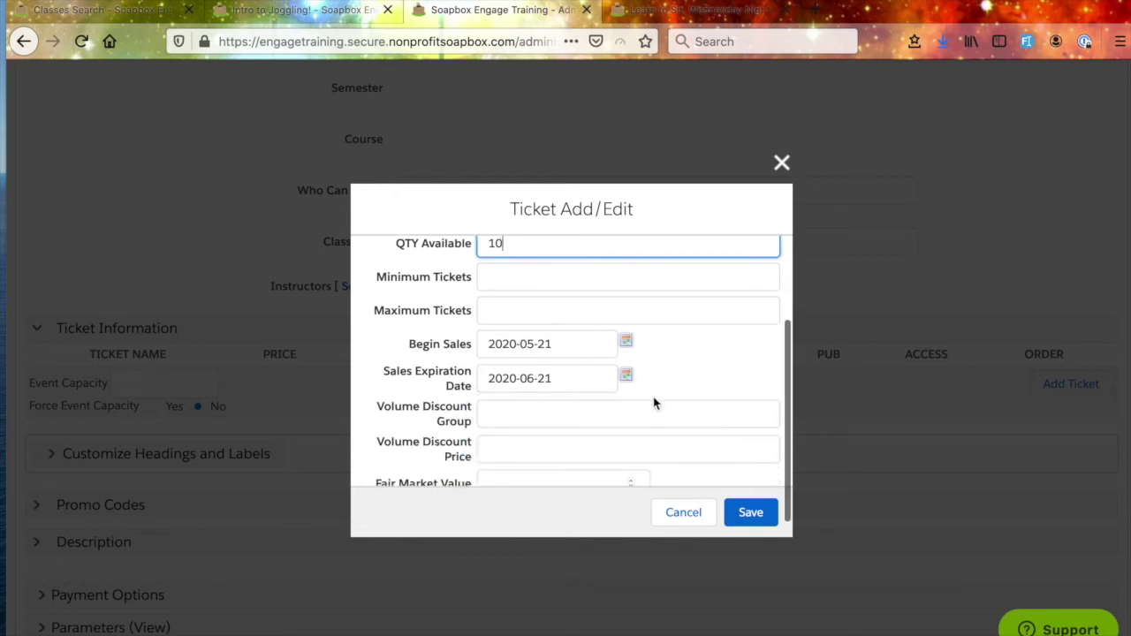
pyautogui.scroll(-1, 725, 429)
pyautogui.scroll(-1, 725, 429)
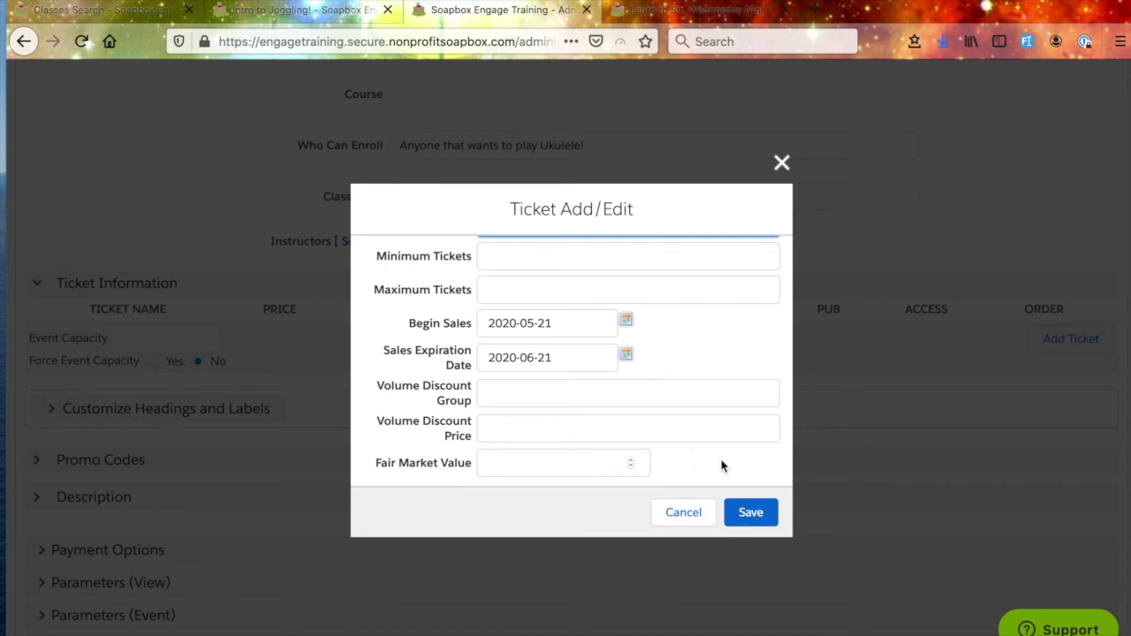
# - Save the basic ticket and start a second ticket named "Gold Enrollemt"
pyautogui.click(752, 516)
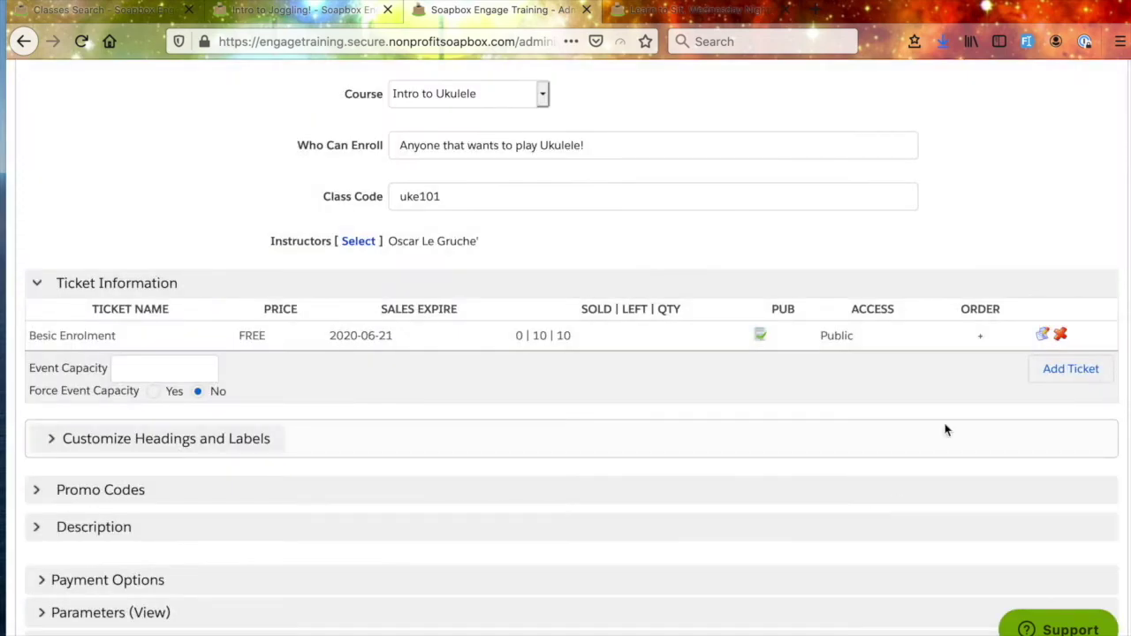
pyautogui.click(1064, 371)
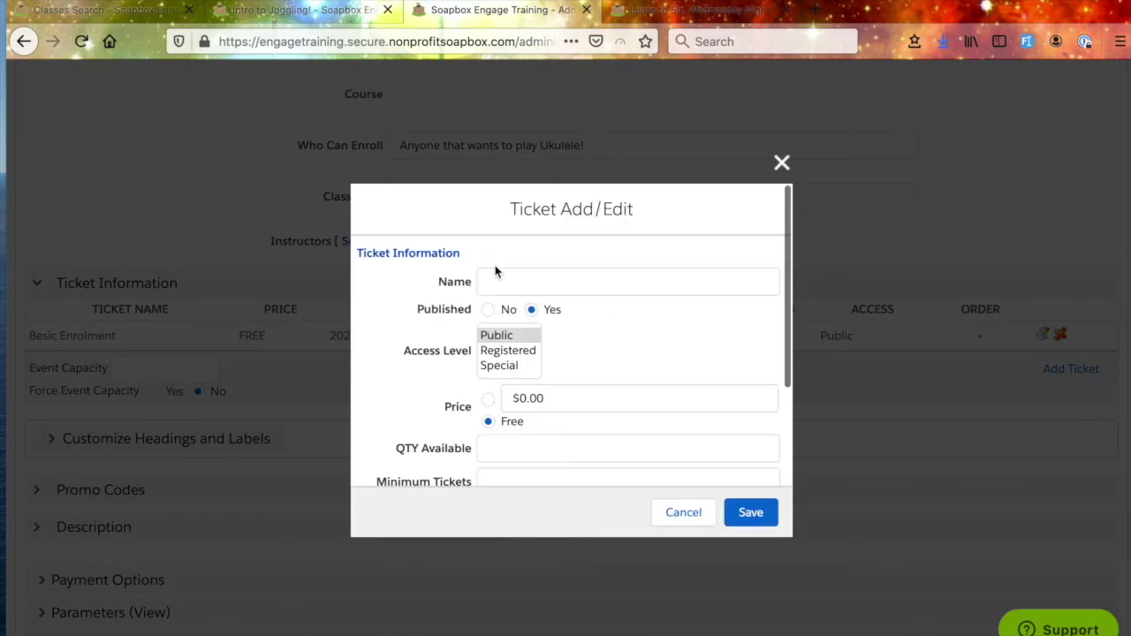
pyautogui.click(495, 279)
pyautogui.write('Gold')
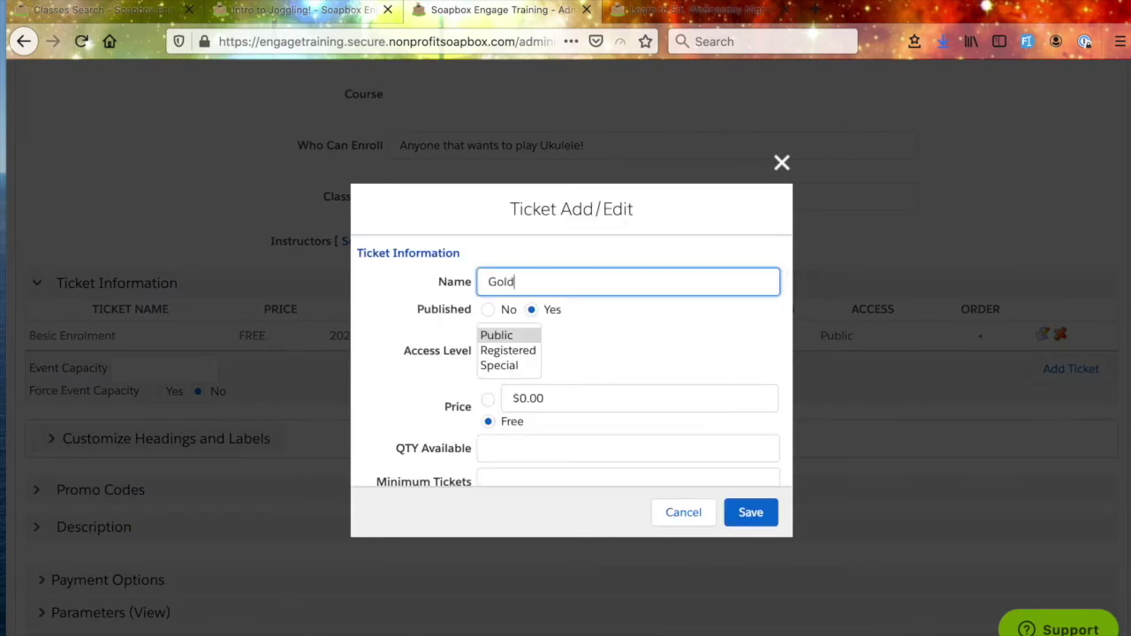
pyautogui.write(' Enrollemt')
pyautogui.click(600, 346)
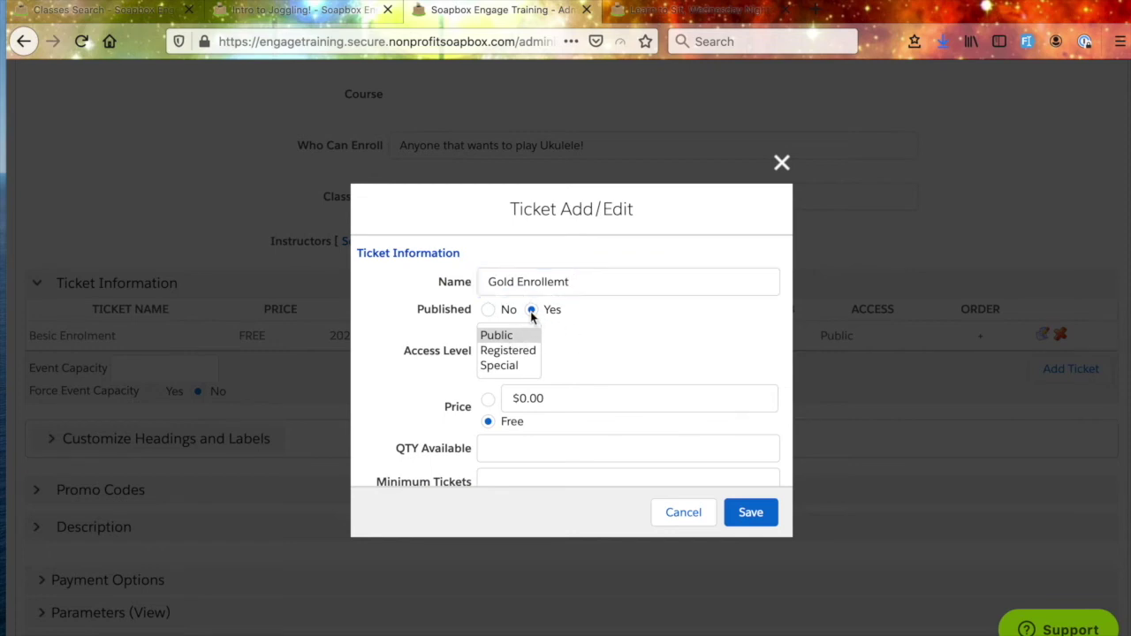
# - Give the gold ticket Public access, a price of $10.00 and 10 available, and save it
pyautogui.click(497, 336)
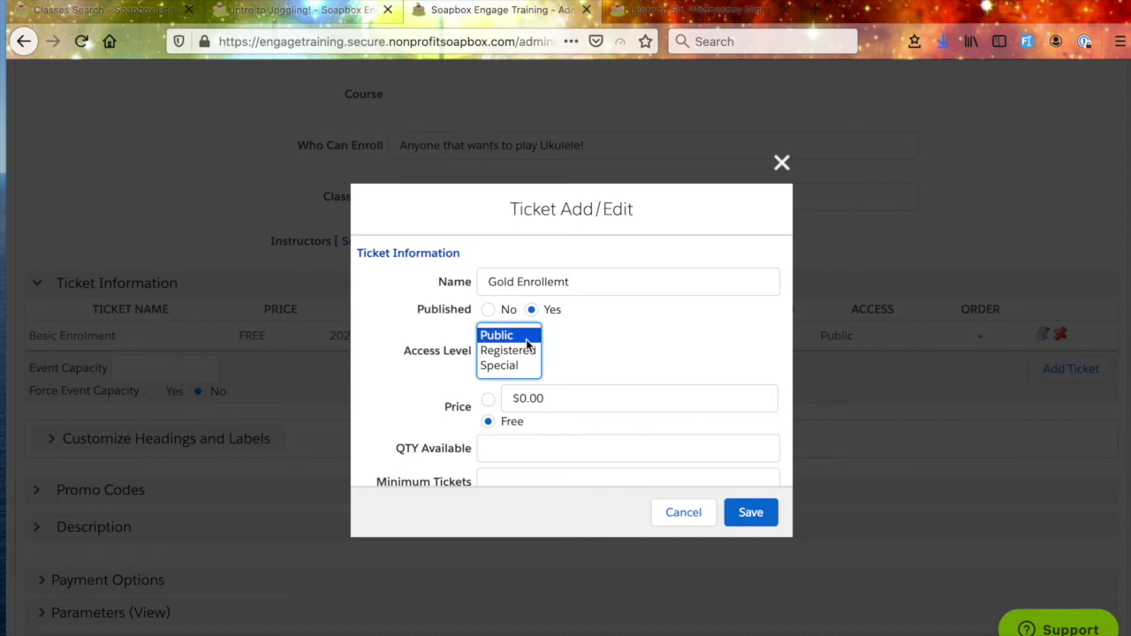
pyautogui.scroll(-1, 663, 354)
pyautogui.click(538, 362)
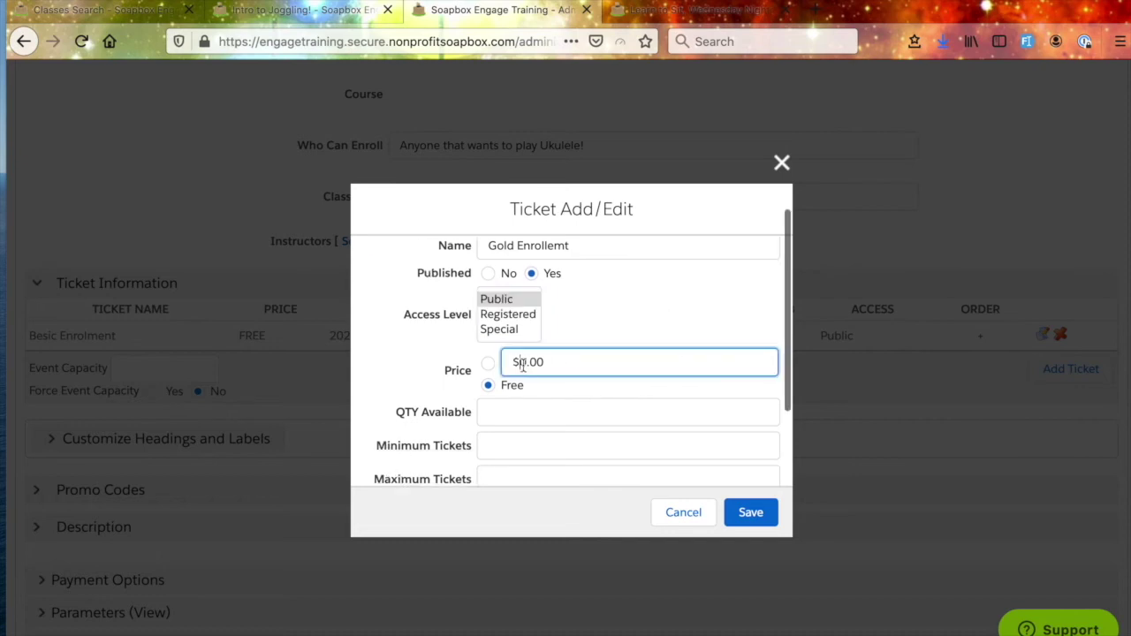
pyautogui.press('BackSpace')
pyautogui.write('10')
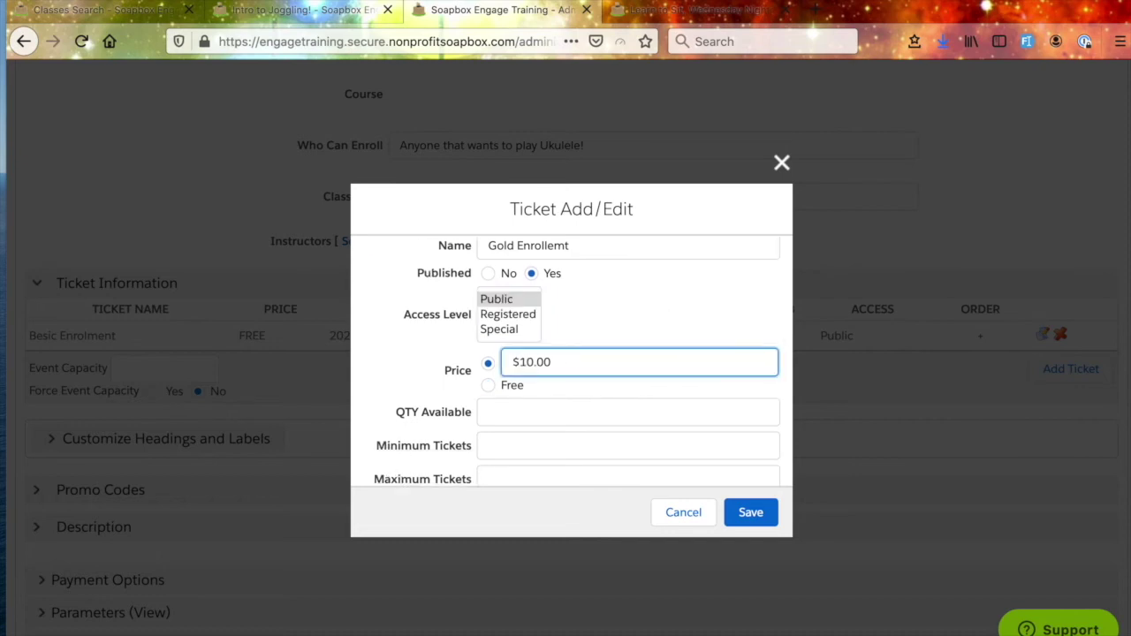
pyautogui.scroll(-3, 586, 469)
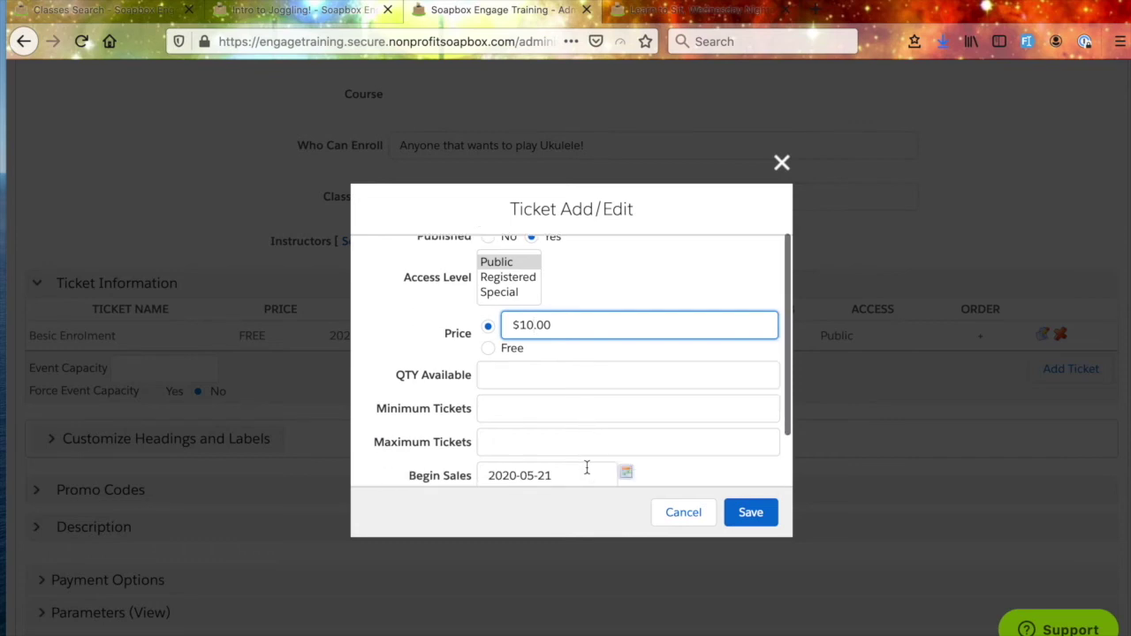
pyautogui.click(534, 347)
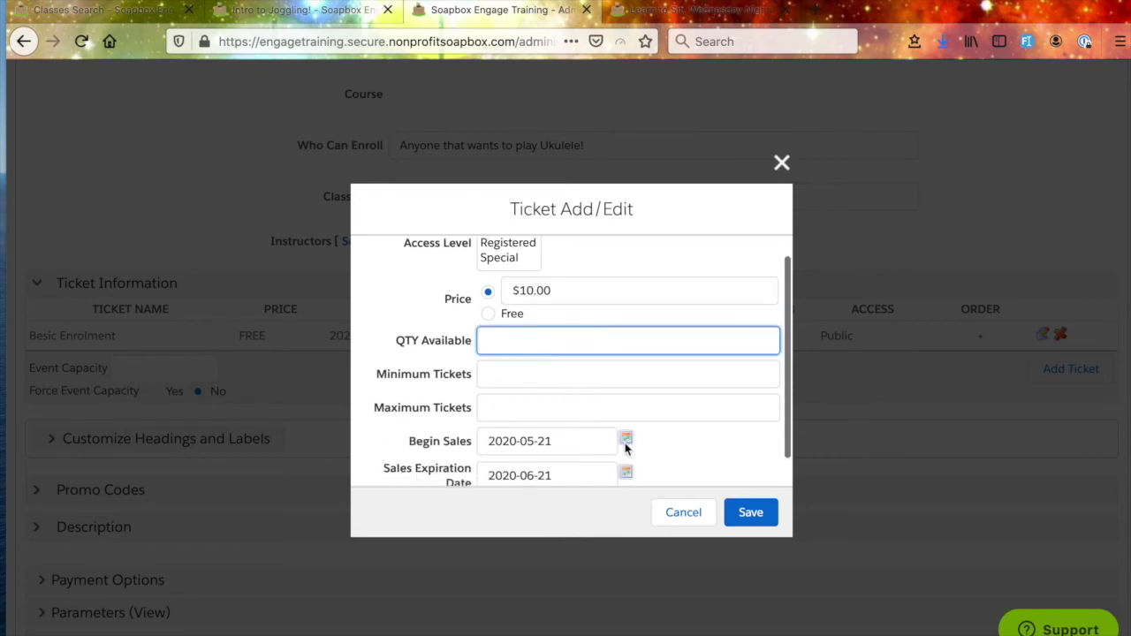
pyautogui.write('10')
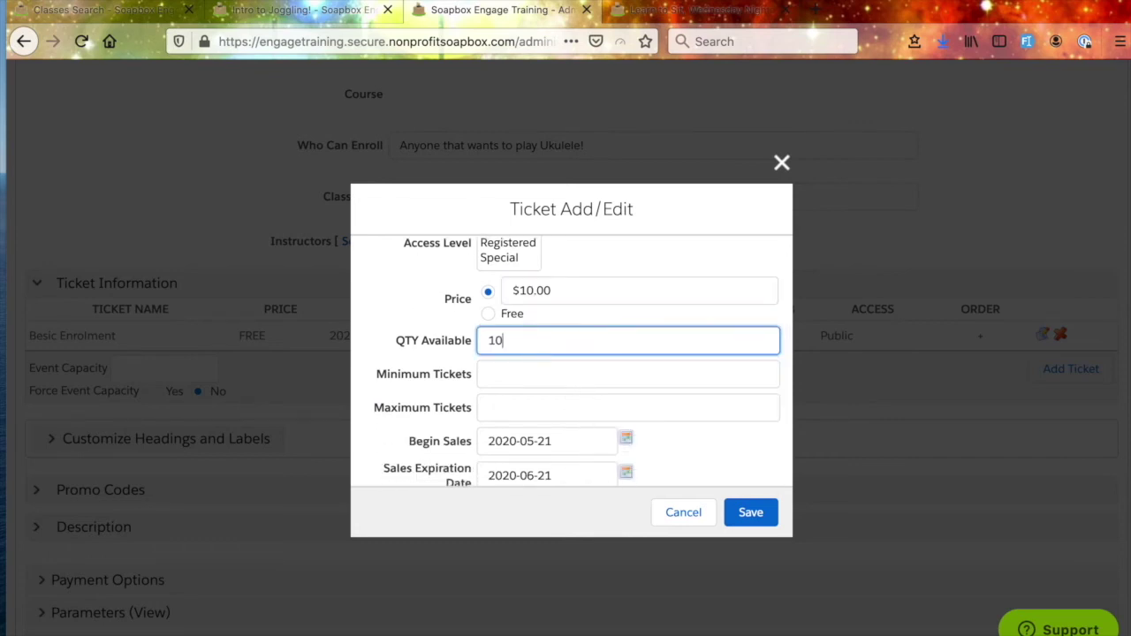
pyautogui.click(754, 515)
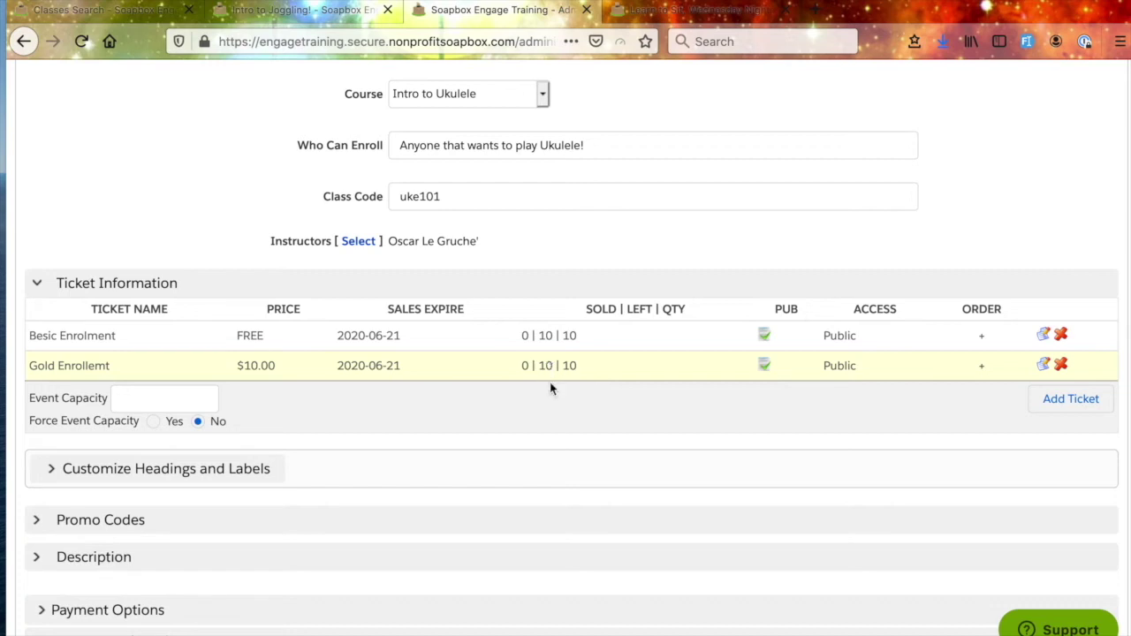
# - Set the event capacity to 15 and keep Force Event Capacity at No
pyautogui.click(138, 402)
pyautogui.write('15')
pyautogui.click(372, 412)
pyautogui.click(153, 422)
pyautogui.click(197, 422)
# - Start a new promo code for the event, using "freindsofoscar" as both its name and its code
pyautogui.scroll(-1, 424, 472)
pyautogui.scroll(-2, 426, 475)
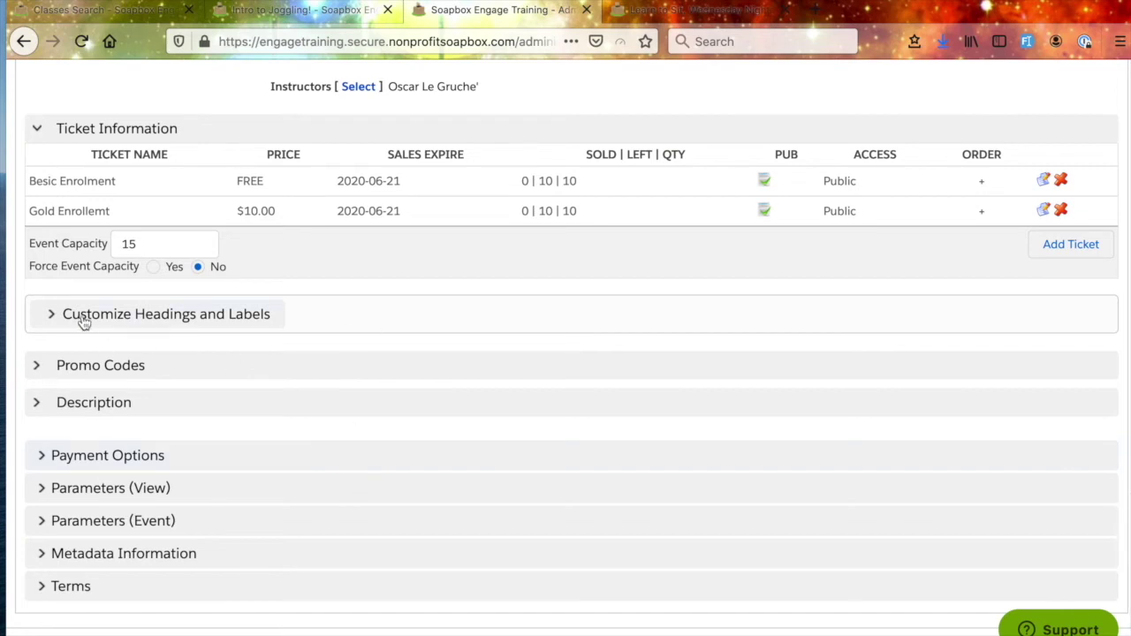
pyautogui.click(36, 368)
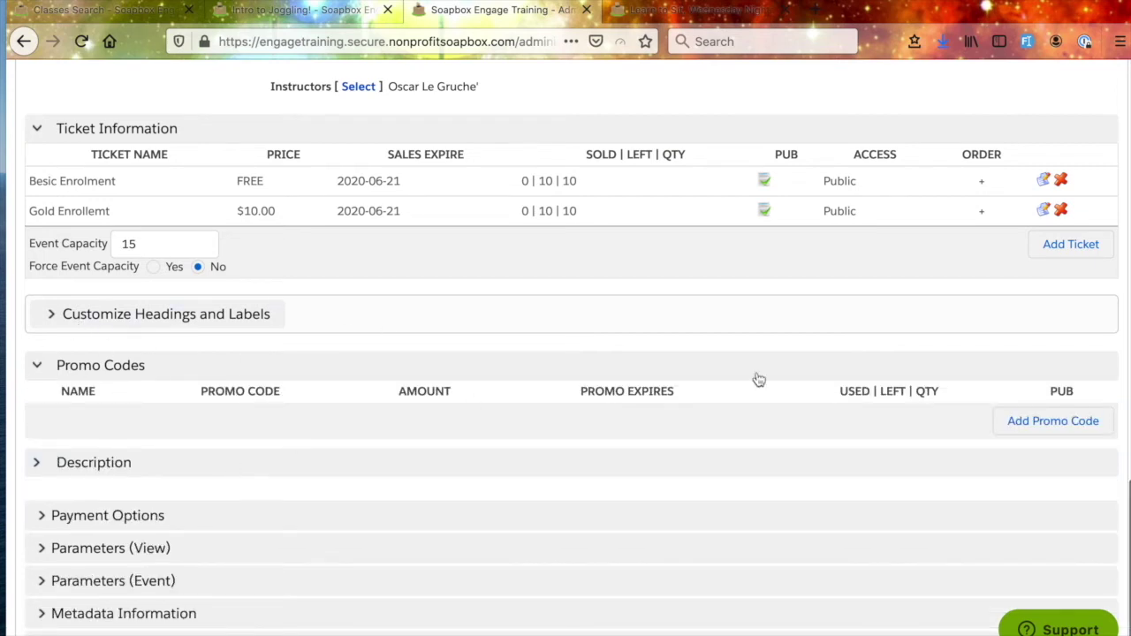
pyautogui.click(1053, 421)
pyautogui.click(534, 281)
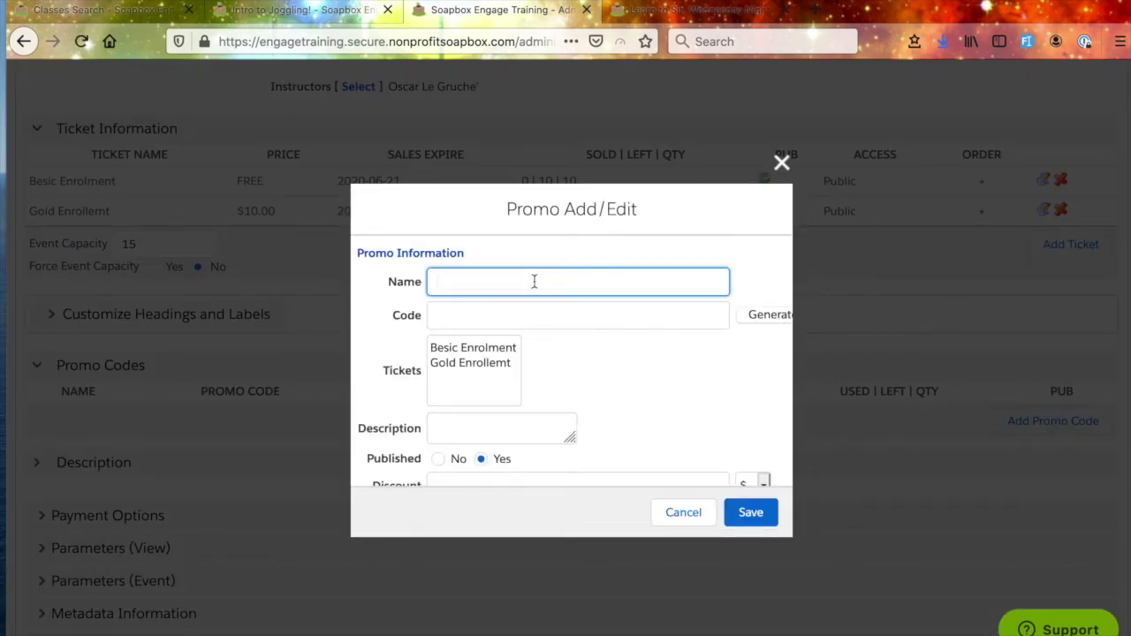
pyautogui.write('freindsofoscar')
pyautogui.doubleClick(518, 282)
pyautogui.hotkey('ctrl', 'c')
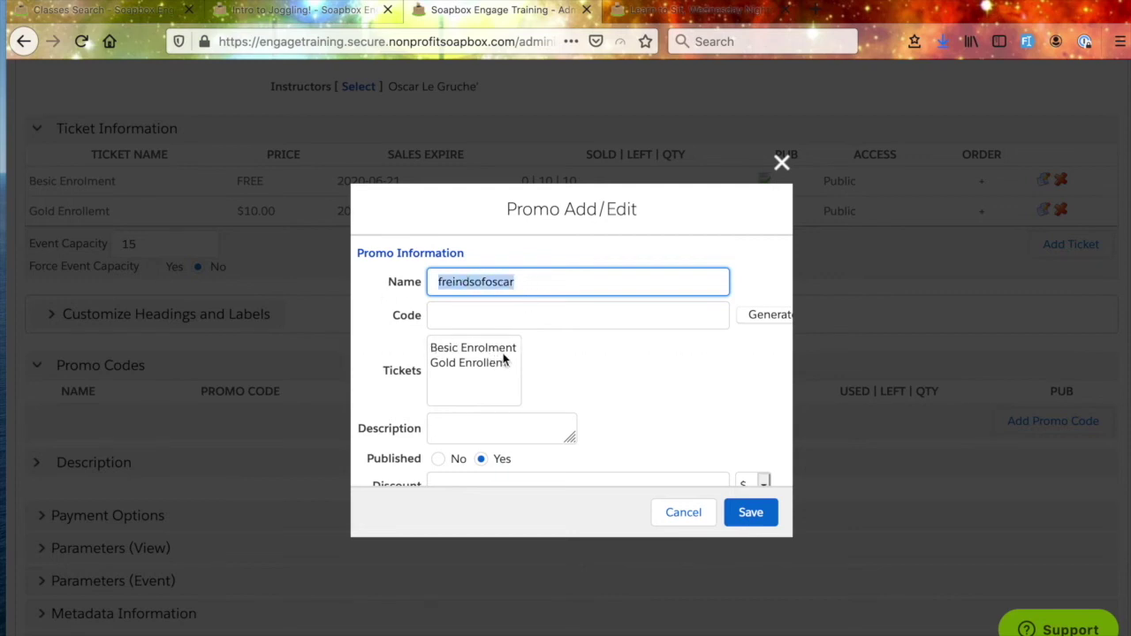
pyautogui.click(560, 308)
pyautogui.hotkey('ctrl', 'v')
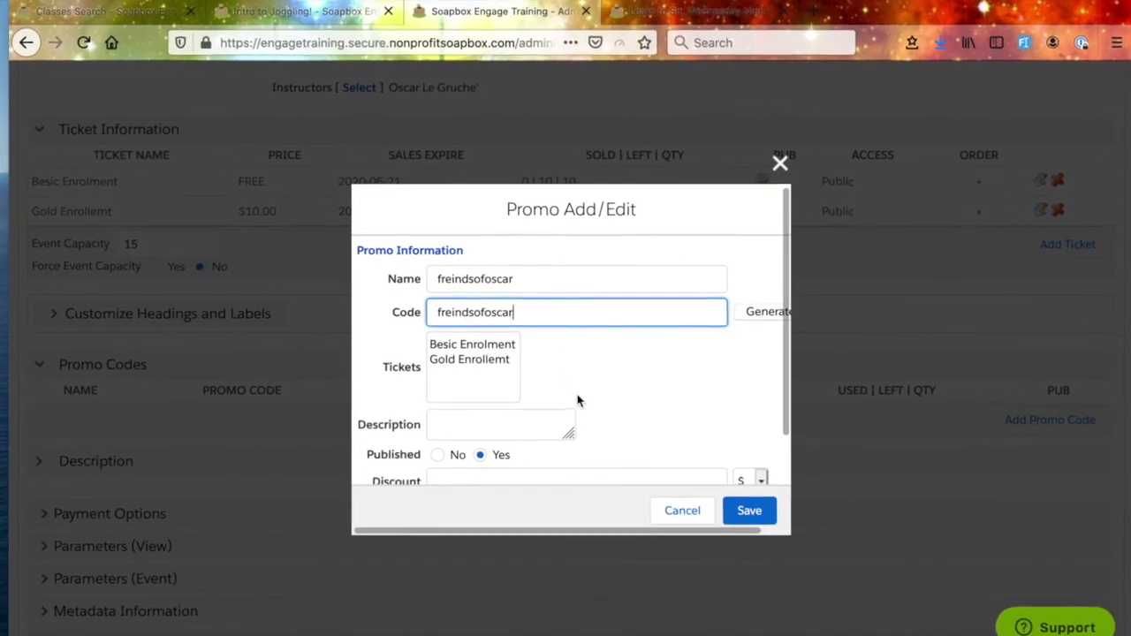
# - Apply the promo code to the Gold Enrollemt ticket with a 50% discount
pyautogui.click(455, 360)
pyautogui.scroll(-2, 633, 394)
pyautogui.click(528, 406)
pyautogui.write('50')
pyautogui.click(763, 400)
pyautogui.click(761, 398)
pyautogui.scroll(-1, 742, 469)
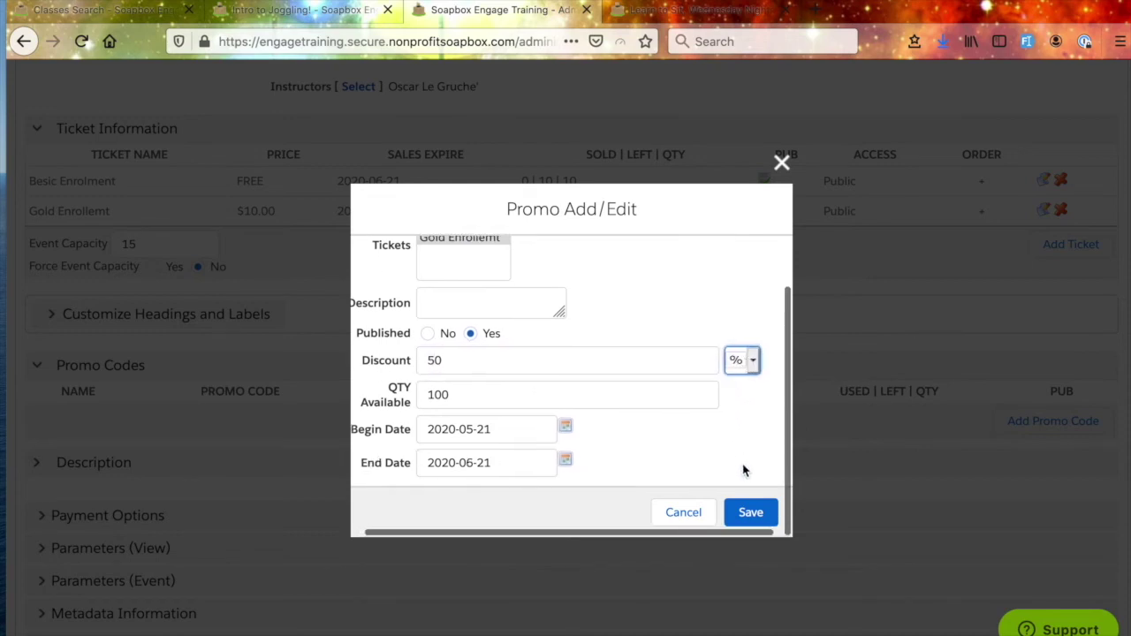
# - Set the promo code's available quantity to 3 and save it
pyautogui.press('Tab')
pyautogui.write('3')
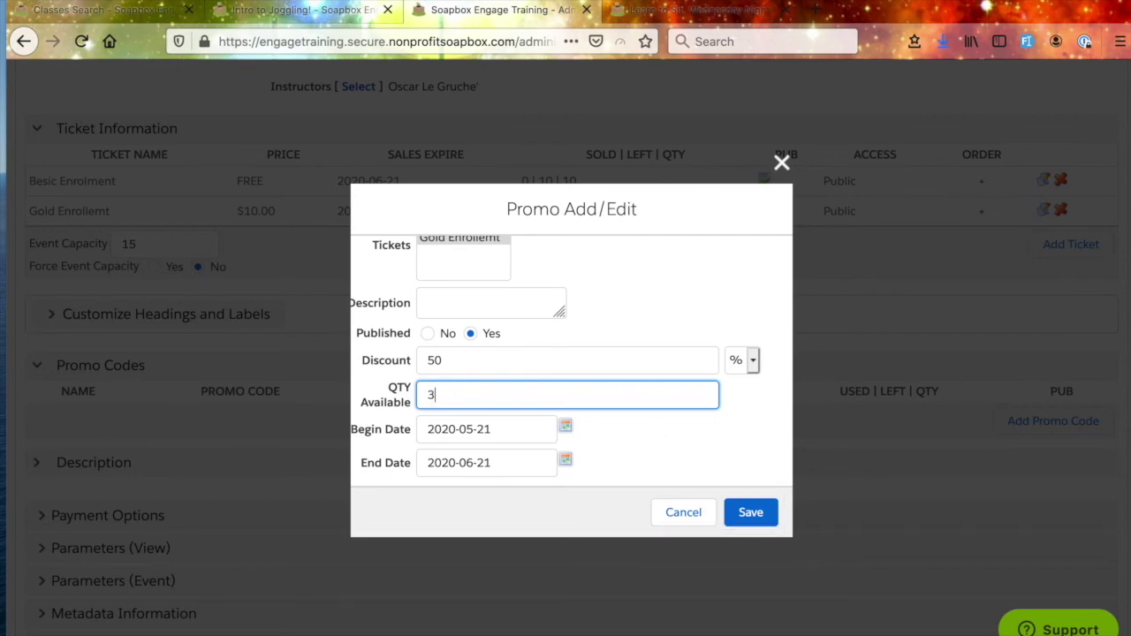
pyautogui.hscroll(-1, 714, 444)
pyautogui.scroll(-1, 714, 445)
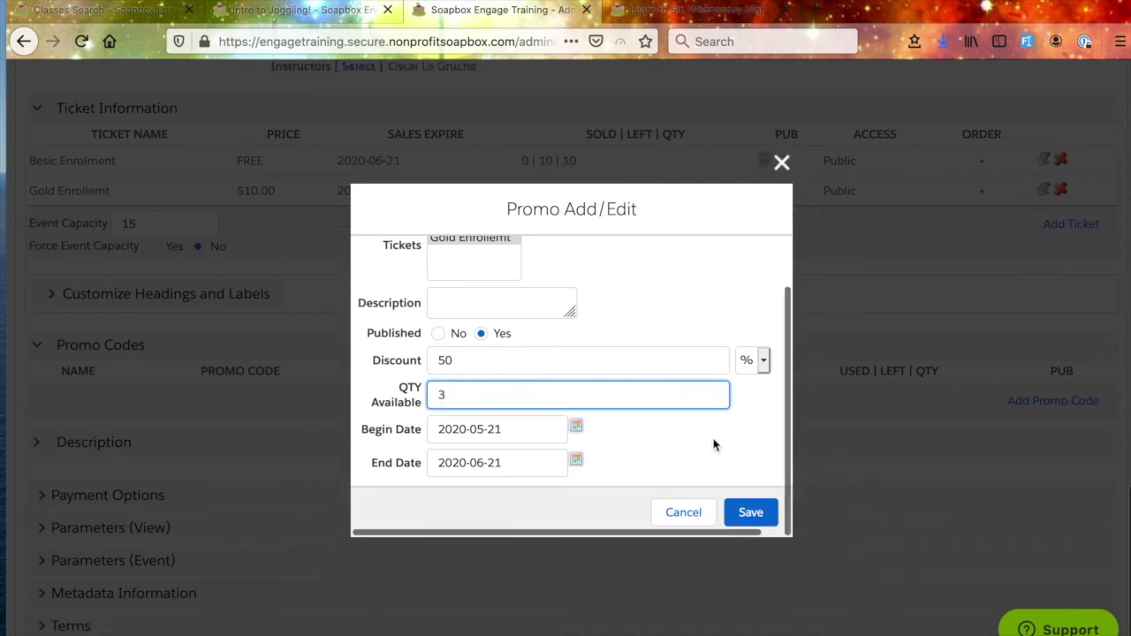
pyautogui.click(749, 512)
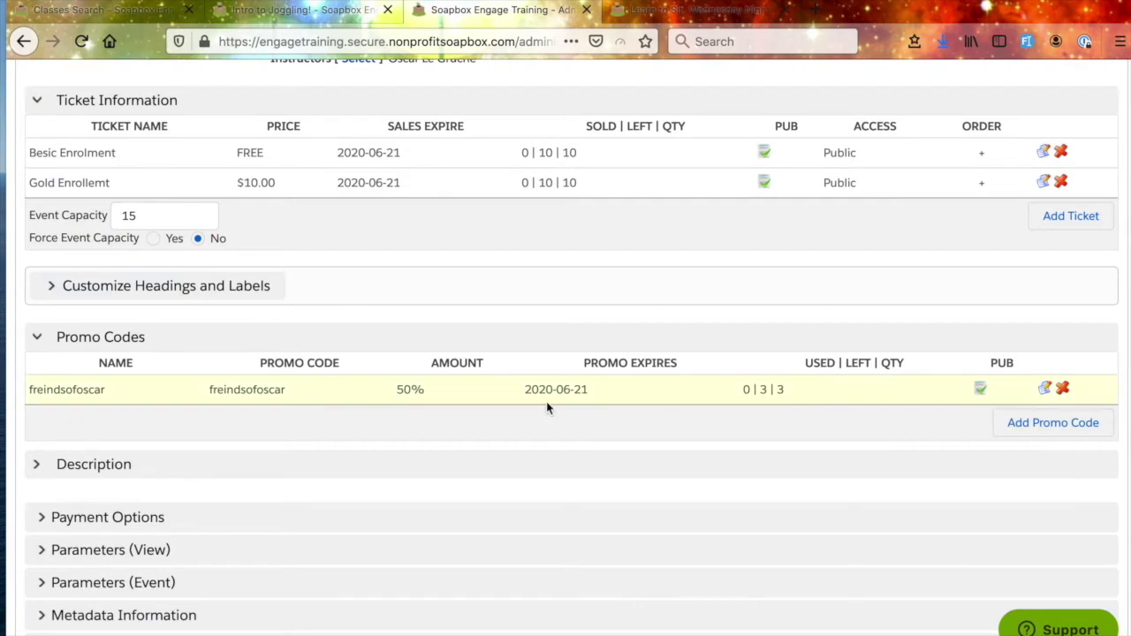
# - Fill the event's description with lorem ipsum placeholder text
pyautogui.scroll(-1, 795, 570)
pyautogui.scroll(-1, 795, 570)
pyautogui.click(109, 404)
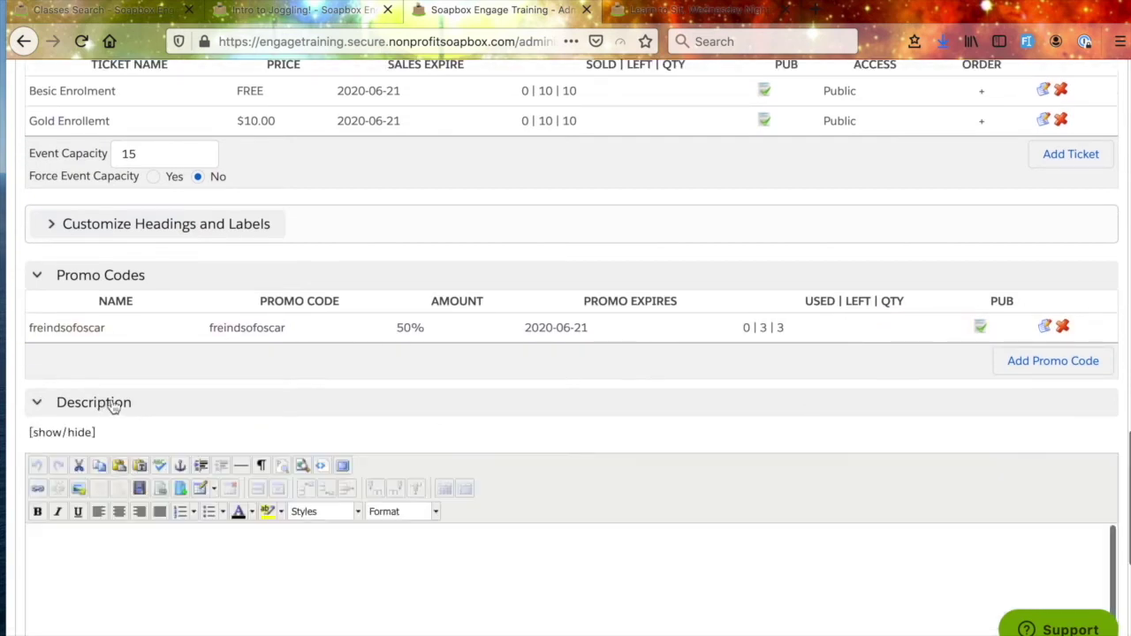
pyautogui.scroll(-5, 419, 371)
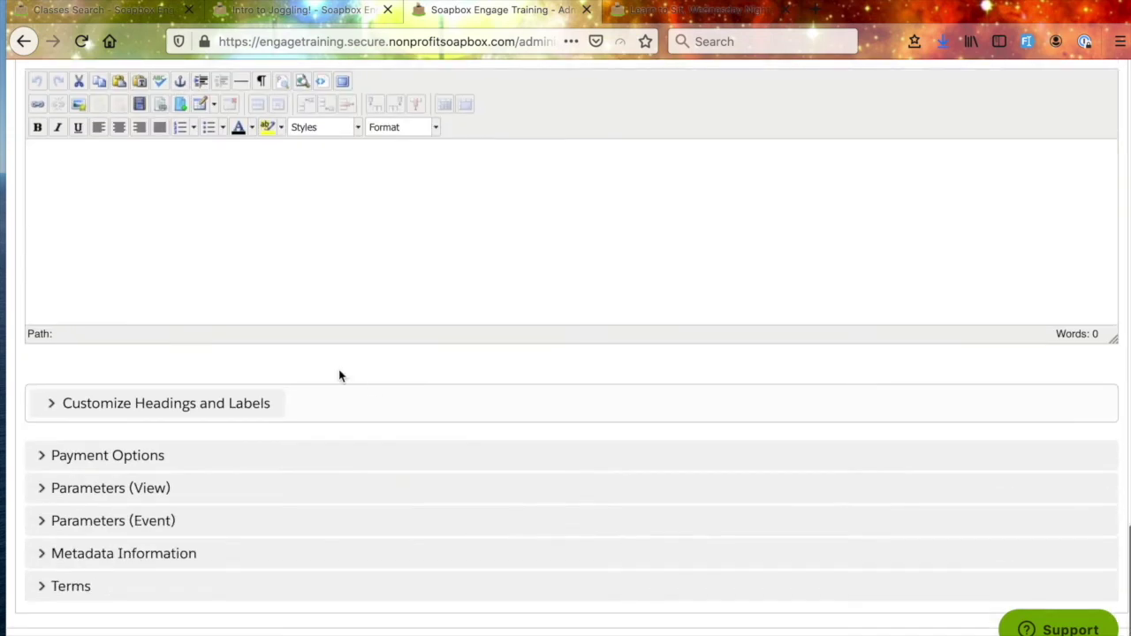
pyautogui.click(291, 169)
pyautogui.write('lorem')
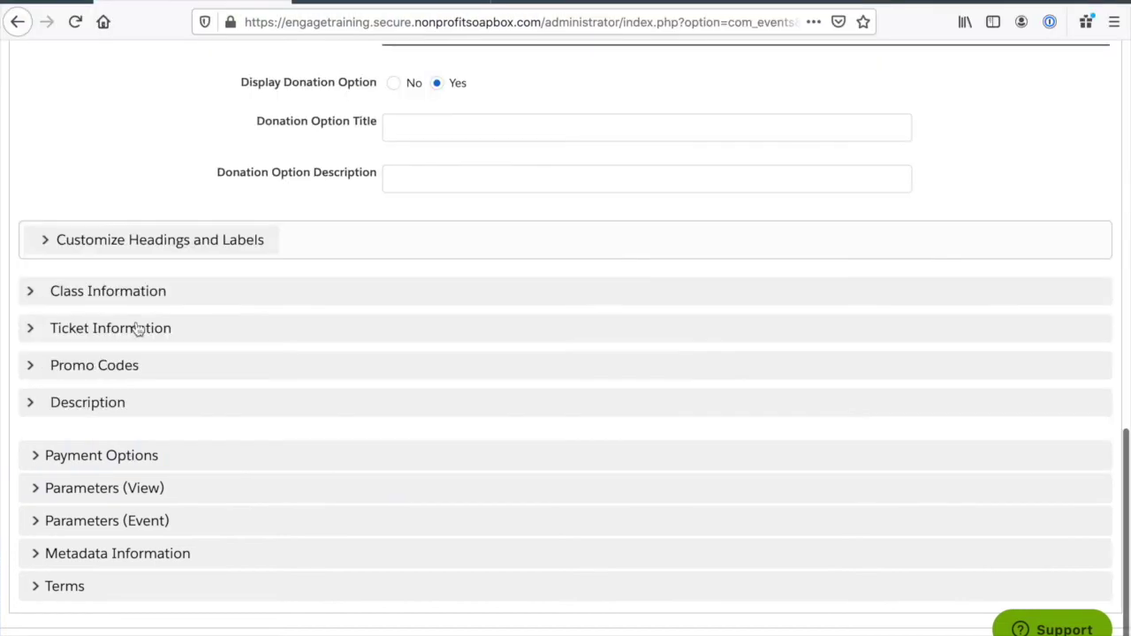
# - Review the event's payment options, view and event parameters, metadata information and terms
pyautogui.click(106, 456)
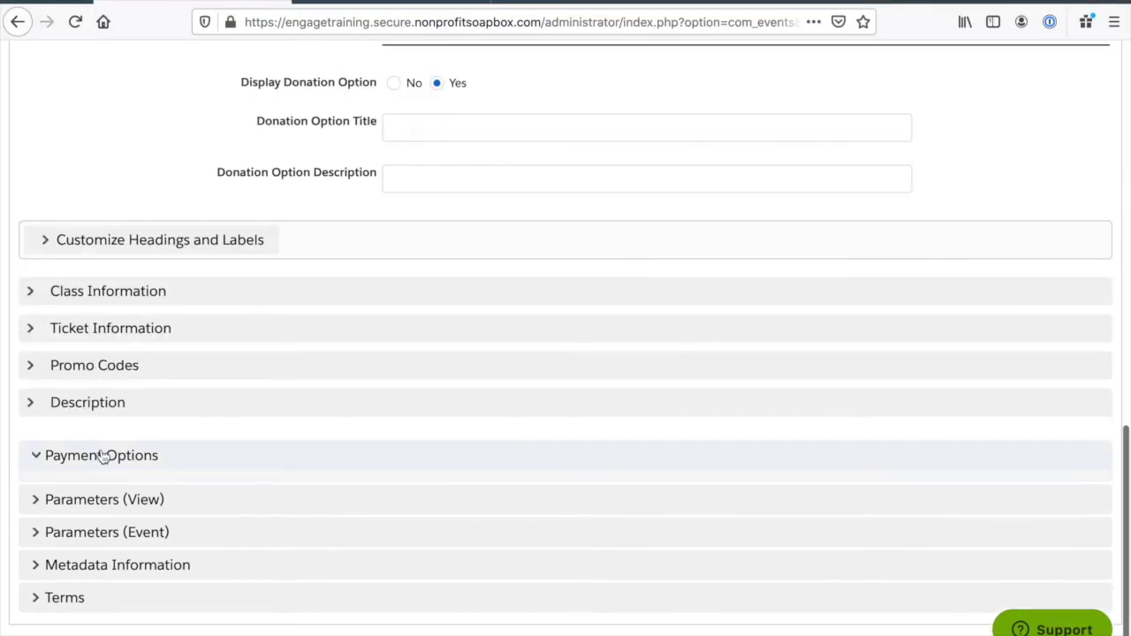
pyautogui.scroll(-3, 374, 372)
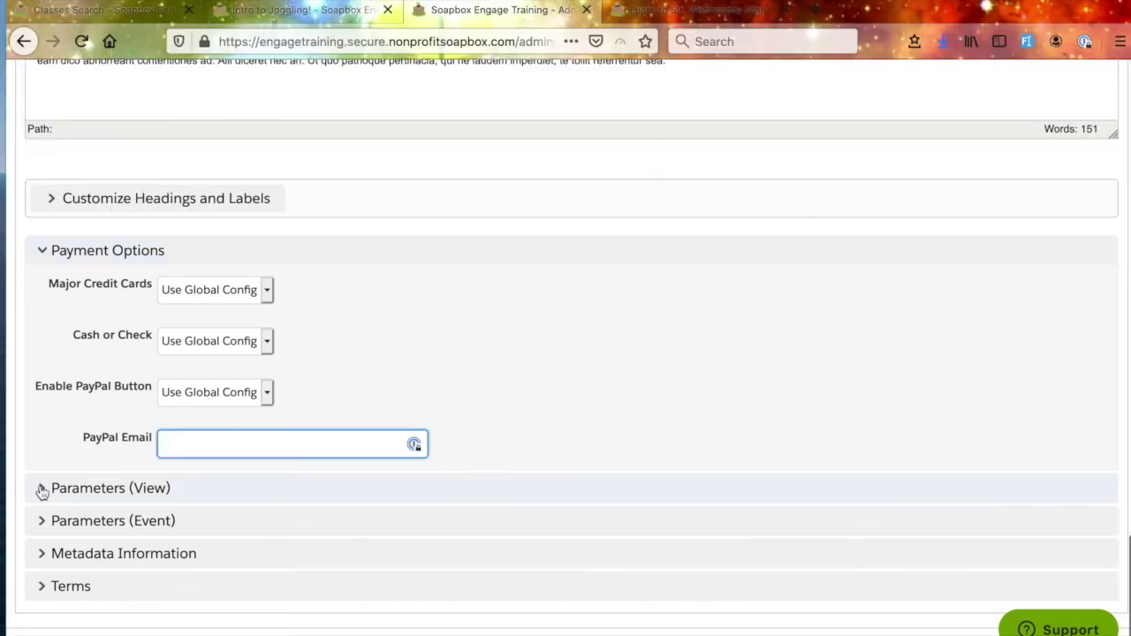
pyautogui.click(41, 488)
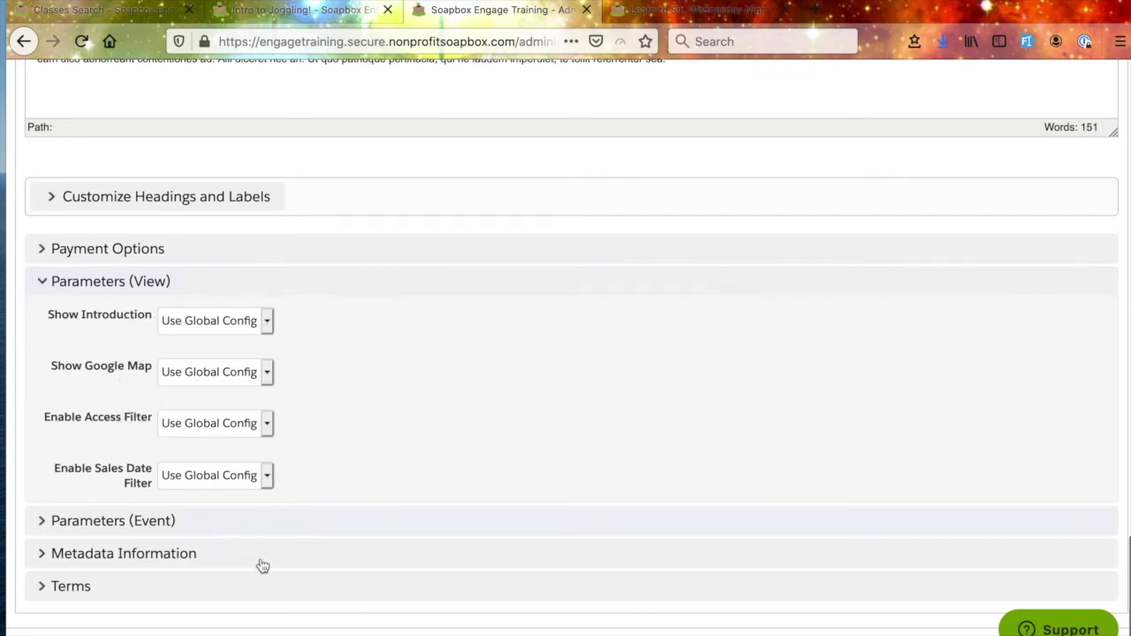
pyautogui.click(44, 523)
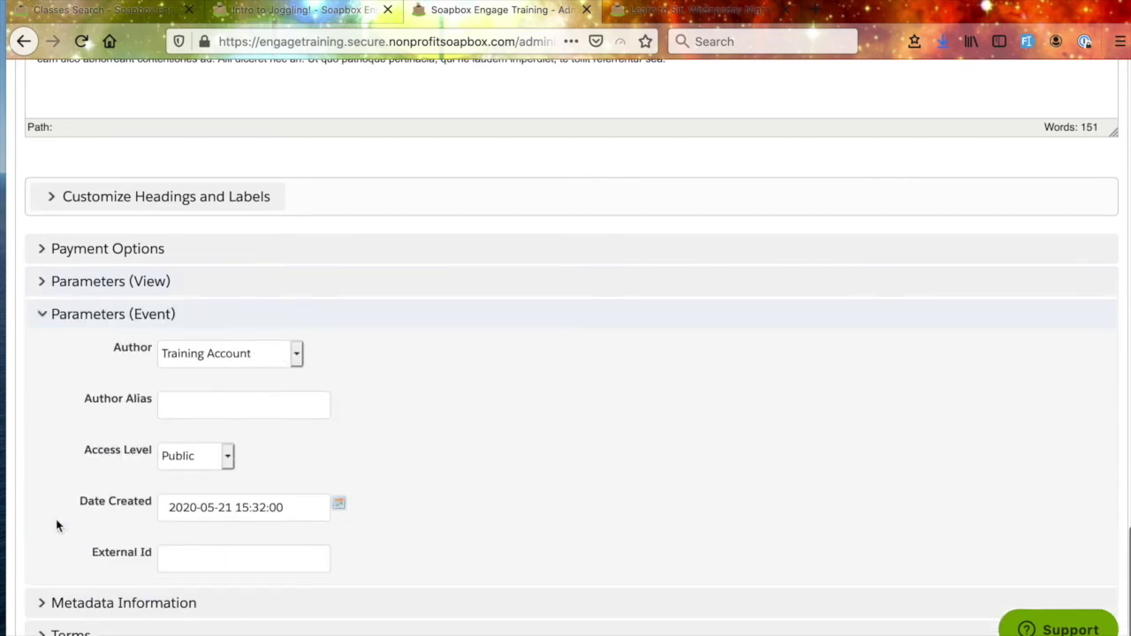
pyautogui.scroll(-1, 351, 490)
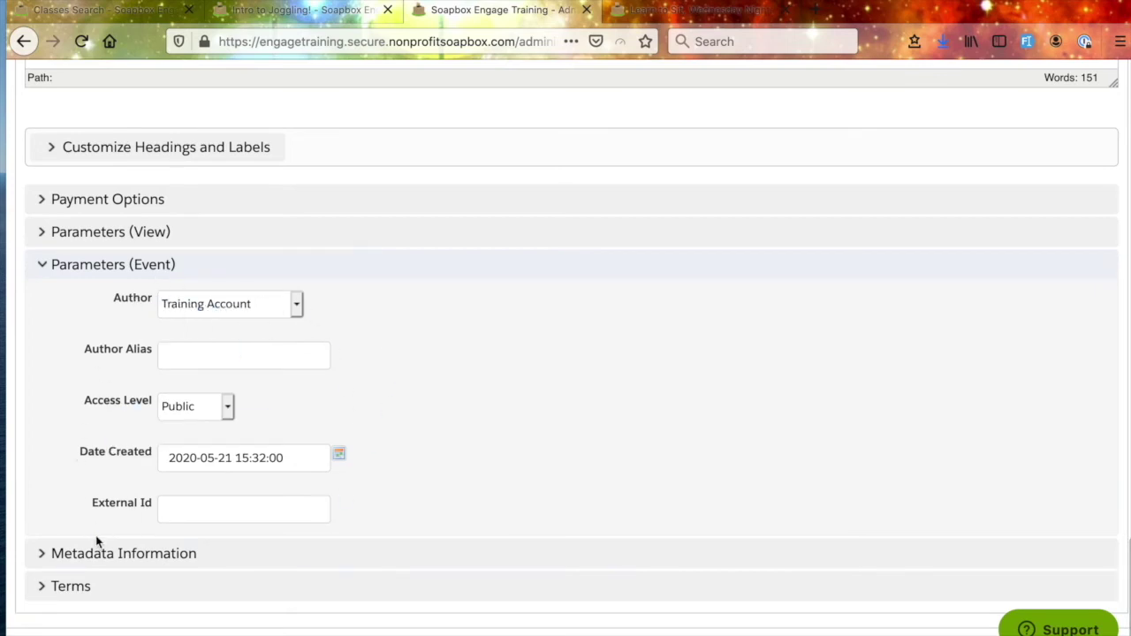
pyautogui.click(46, 552)
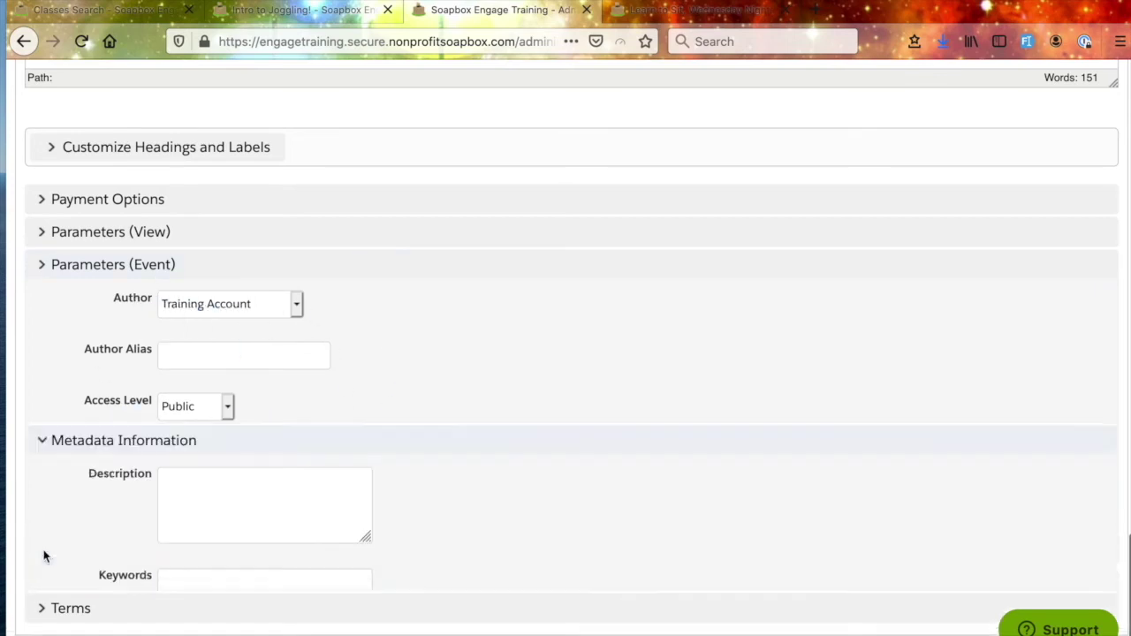
pyautogui.scroll(-1, 478, 460)
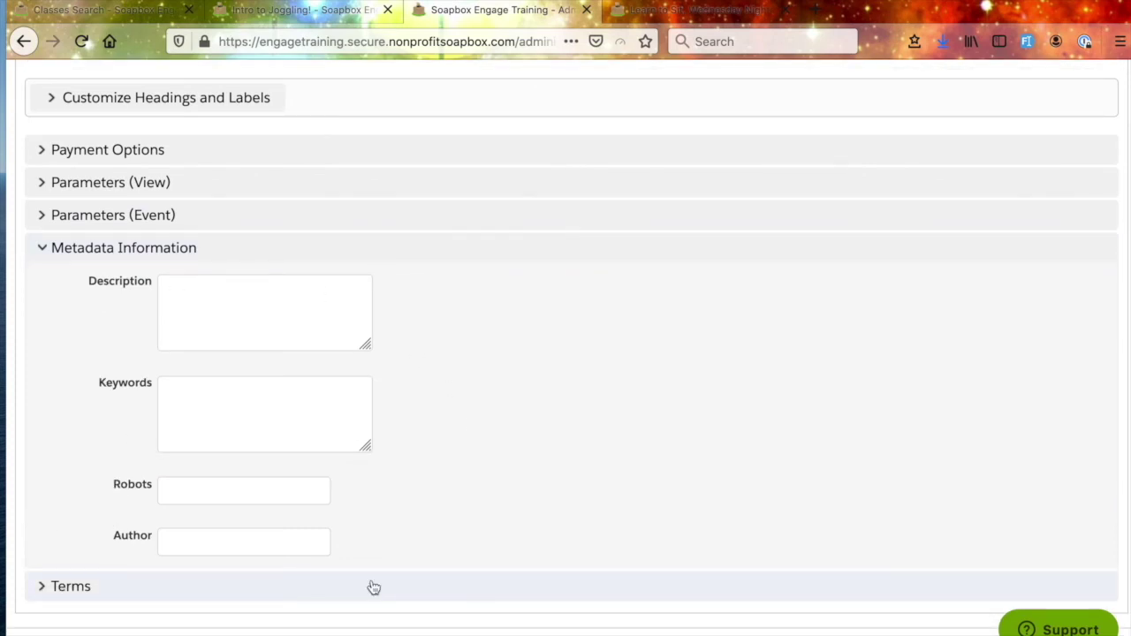
pyautogui.click(44, 588)
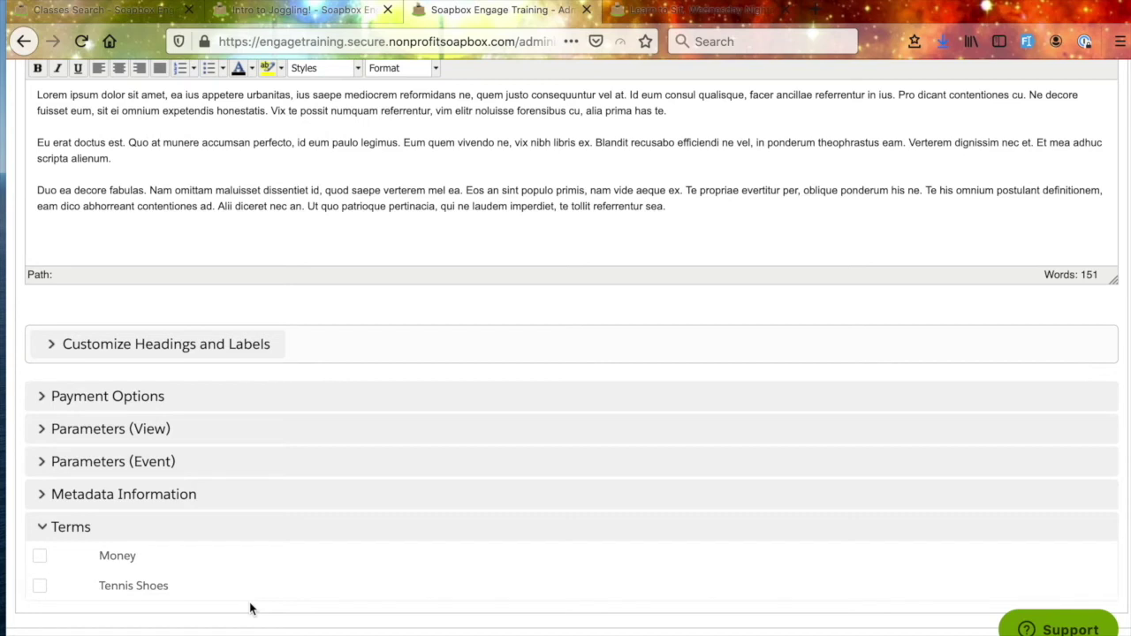
pyautogui.click(43, 529)
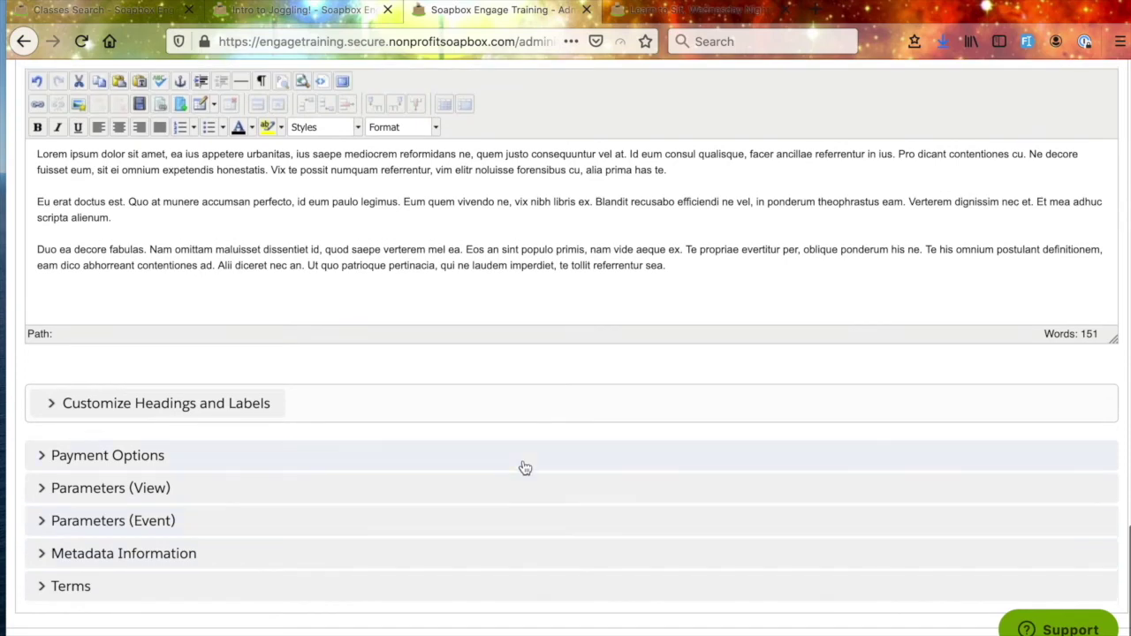
# - Apply the changes to the Intro to Ukukele event, accepting to save it without a Salesforce Campaign
pyautogui.scroll(20, 525, 467)
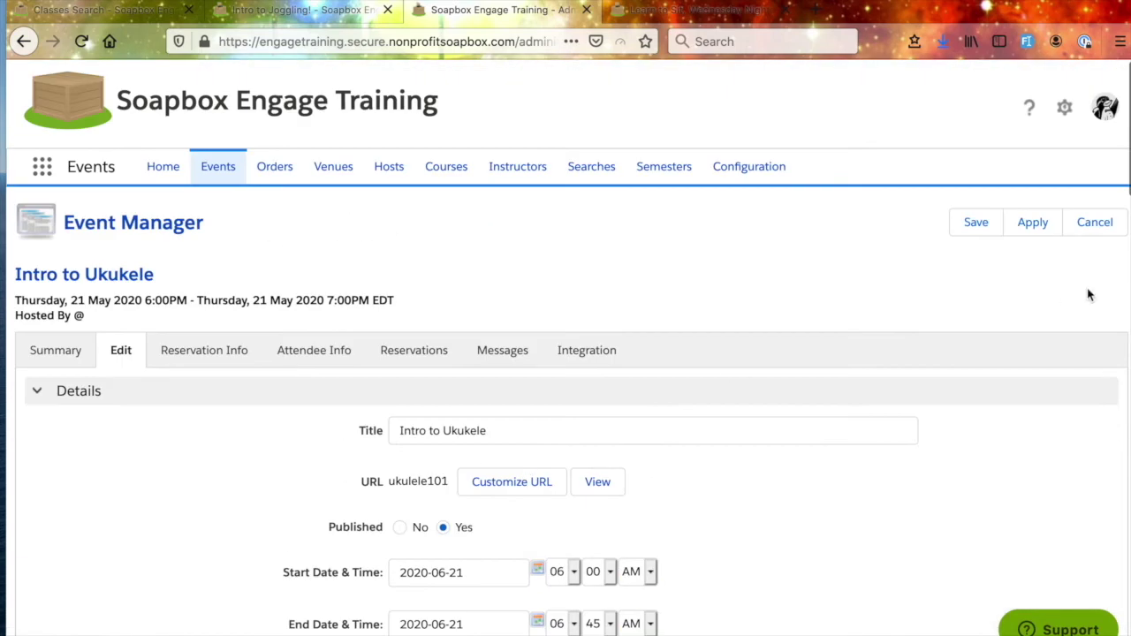
pyautogui.click(1036, 232)
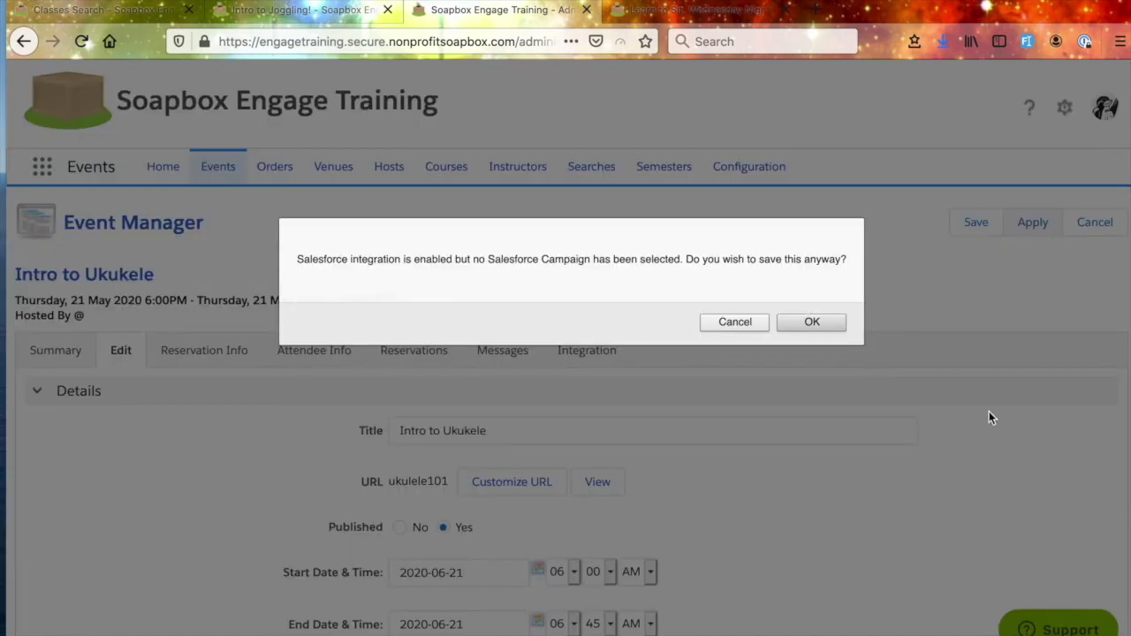
pyautogui.click(820, 325)
pyautogui.scroll(-5, 842, 508)
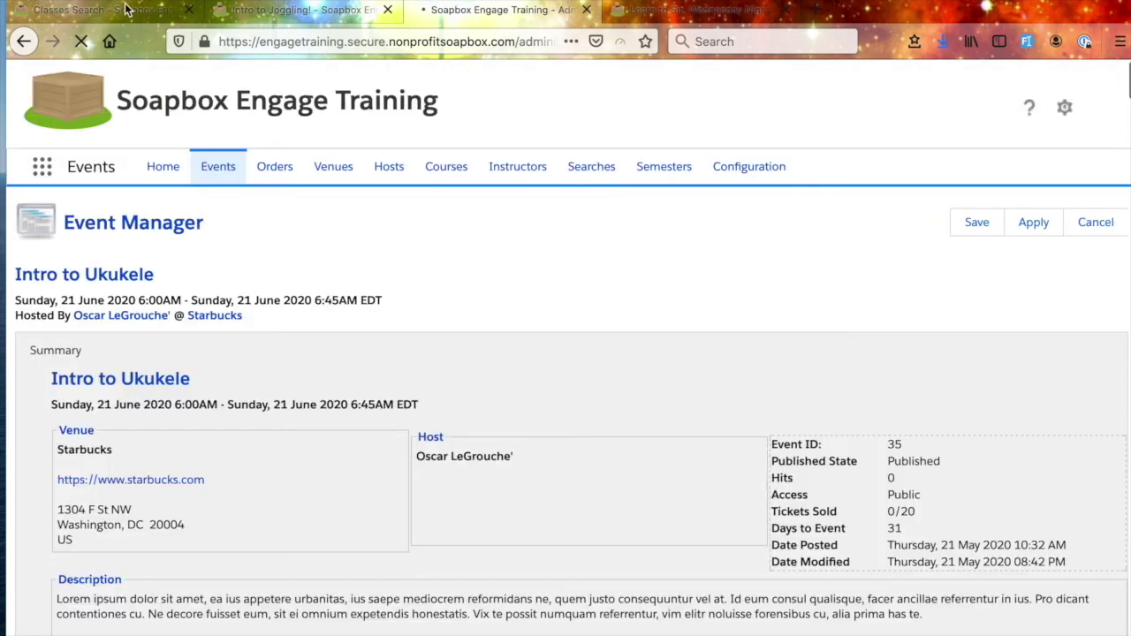
# - Reload the public Classes Search page and open the details of the Intro to Ukukele class
pyautogui.click(122, 11)
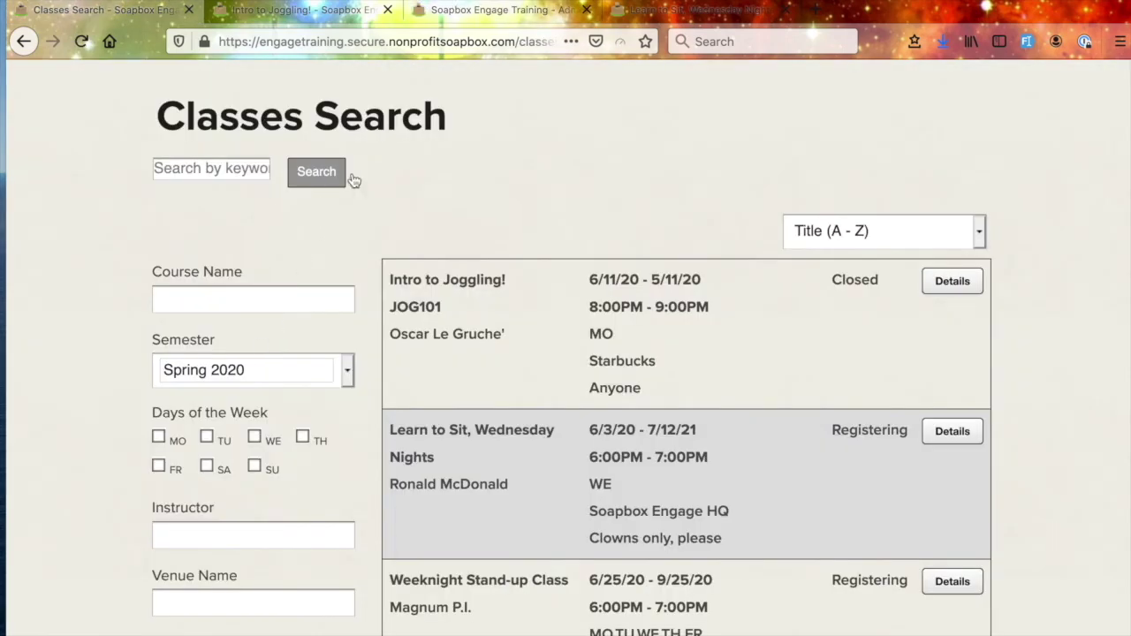
pyautogui.click(442, 41)
pyautogui.press('Return')
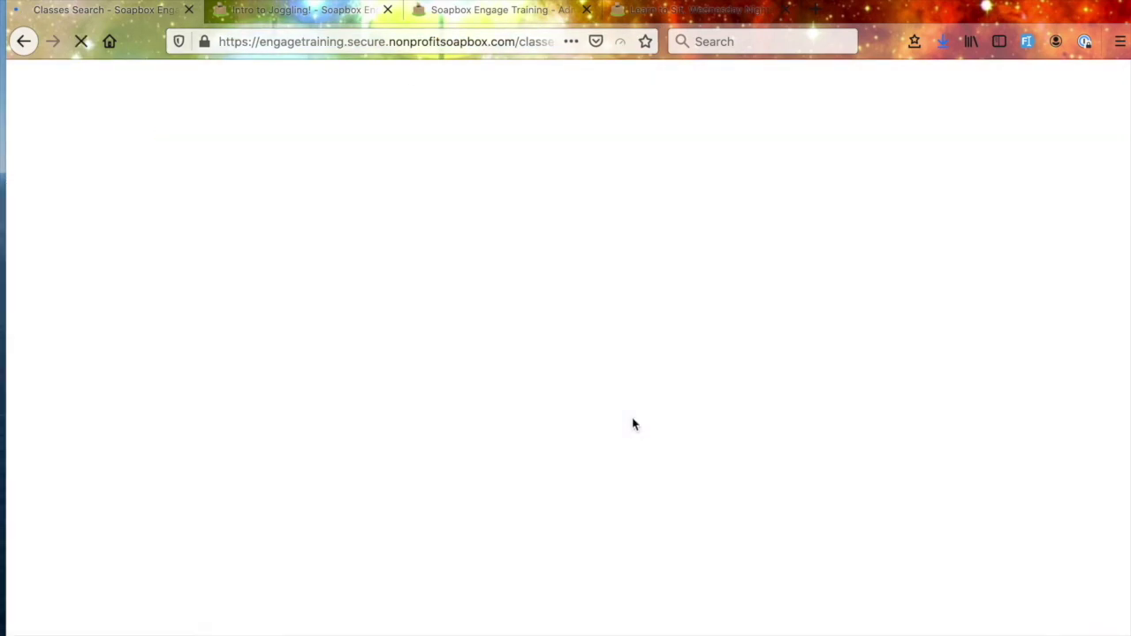
pyautogui.scroll(-3, 370, 418)
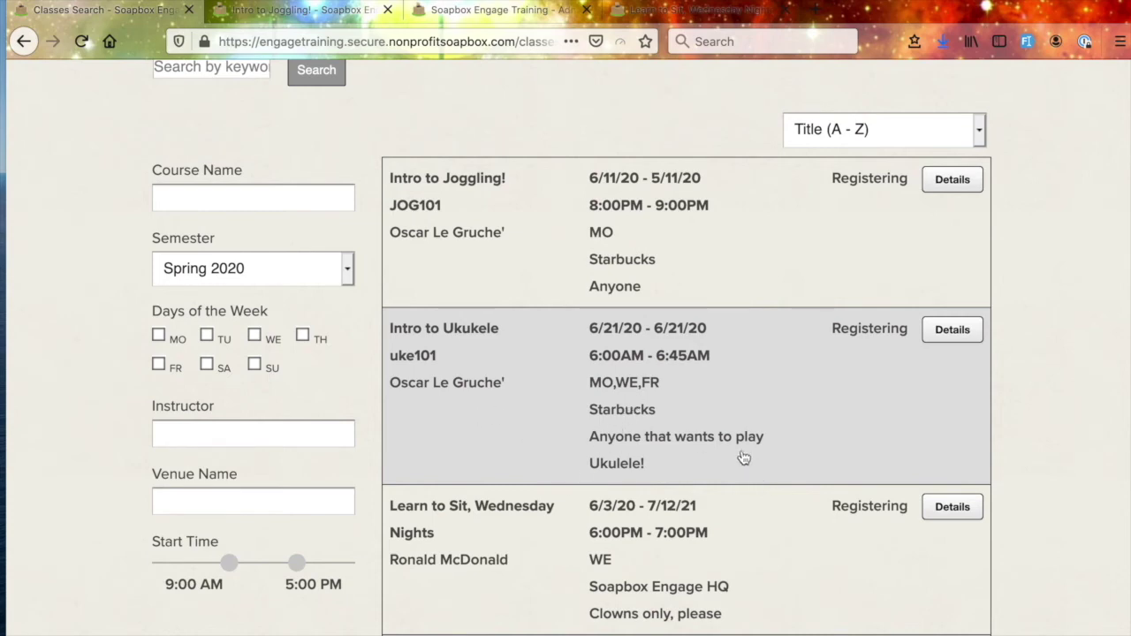
pyautogui.click(961, 331)
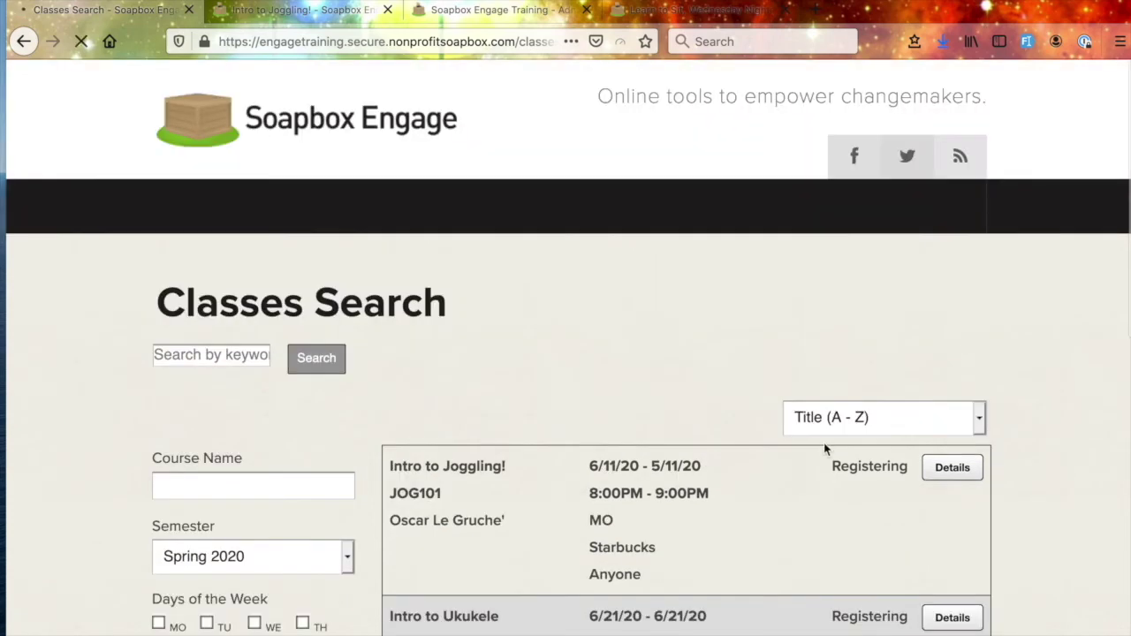
# - Review the public Intro to Ukukele page's description, schedule, venue, ticket types and class details
pyautogui.scroll(-3, 801, 576)
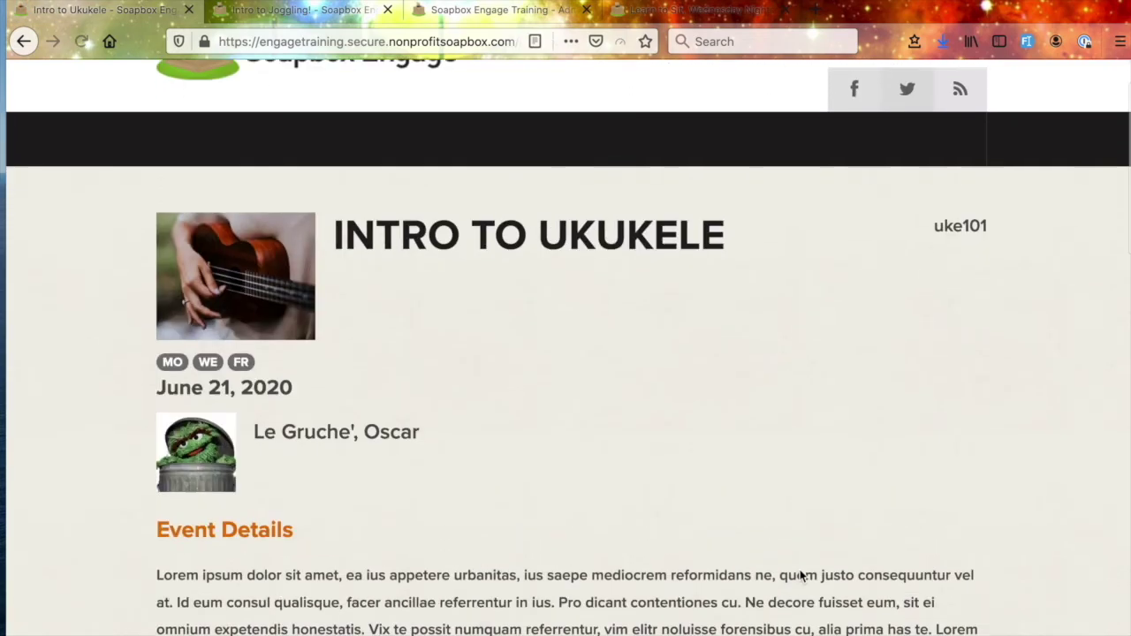
pyautogui.scroll(-15, 802, 576)
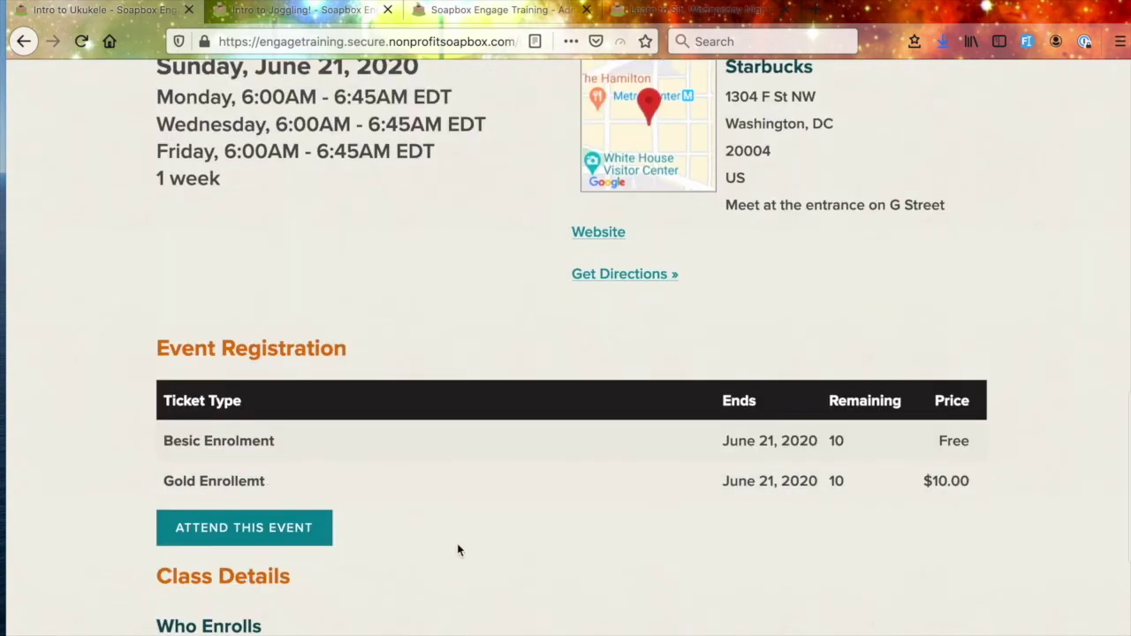
pyautogui.scroll(-1, 457, 550)
pyautogui.scroll(-2, 457, 550)
pyautogui.scroll(5, 457, 551)
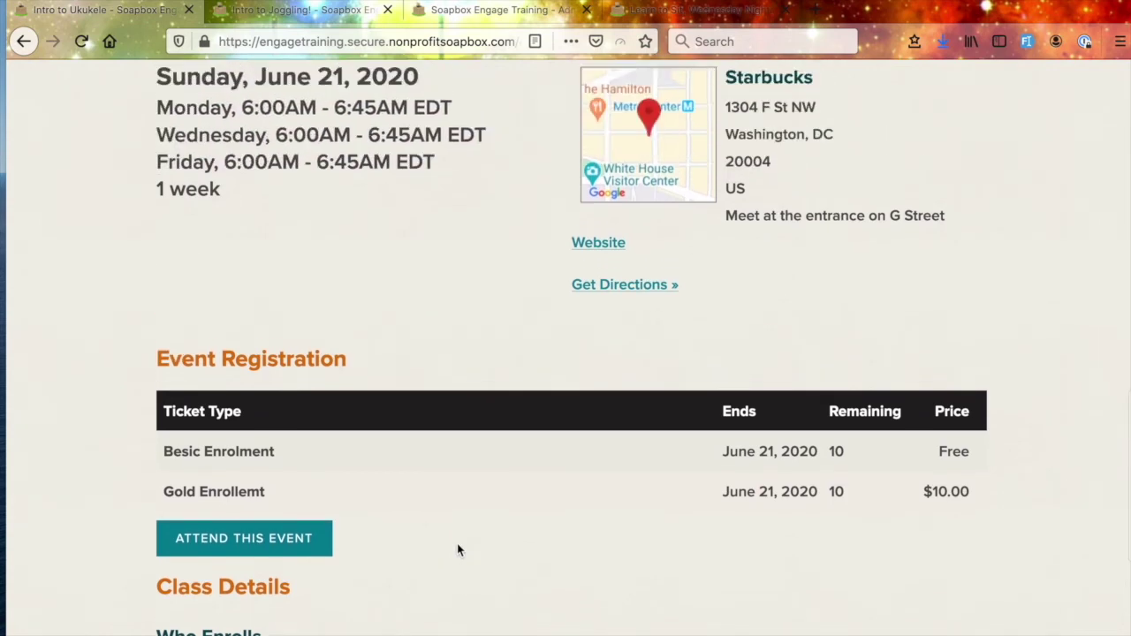
pyautogui.scroll(10, 456, 548)
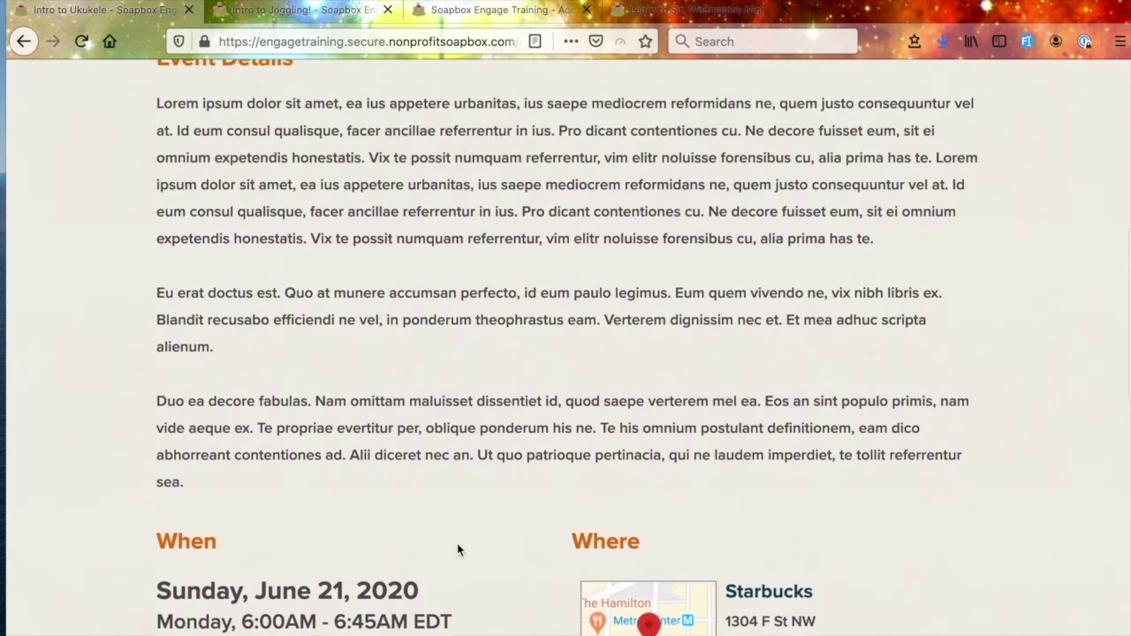
pyautogui.scroll(3, 457, 549)
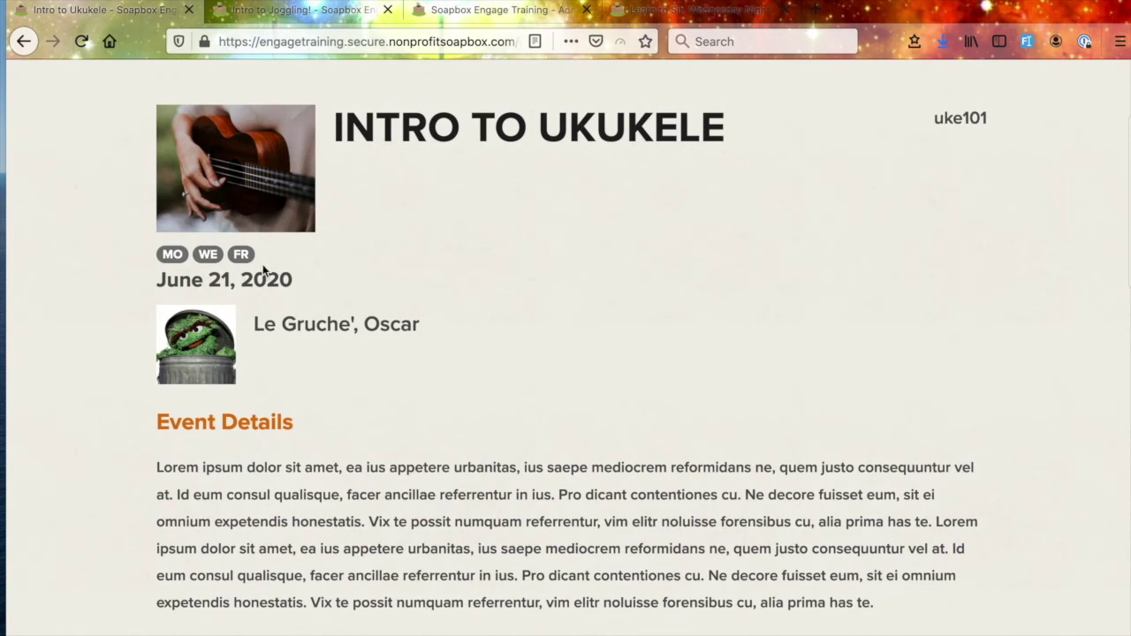
# - Return to the Intro to Ukukele event in the Event Manager and review its edit details and reservation contact fields
pyautogui.click(274, 12)
pyautogui.click(489, 11)
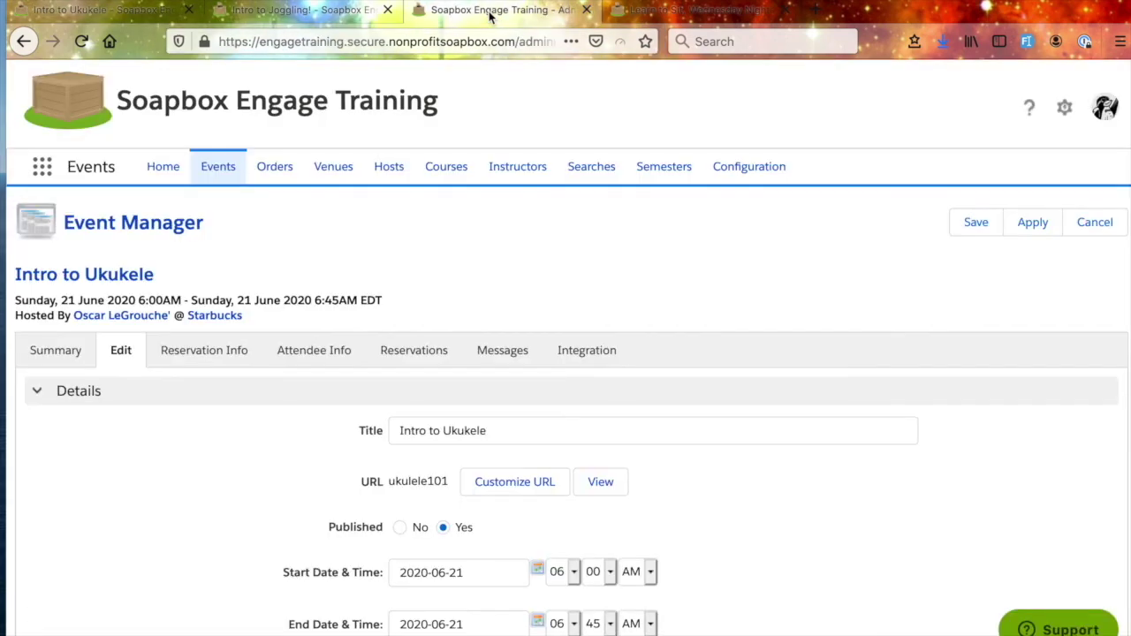
pyautogui.scroll(-15, 354, 528)
pyautogui.scroll(10, 353, 530)
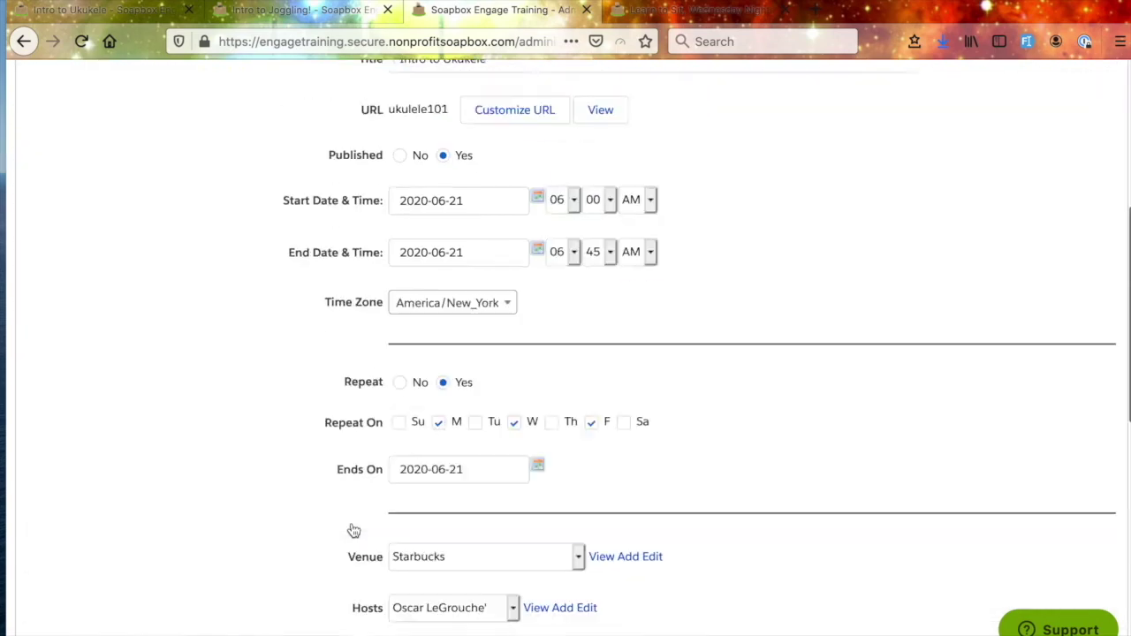
pyautogui.scroll(8, 353, 528)
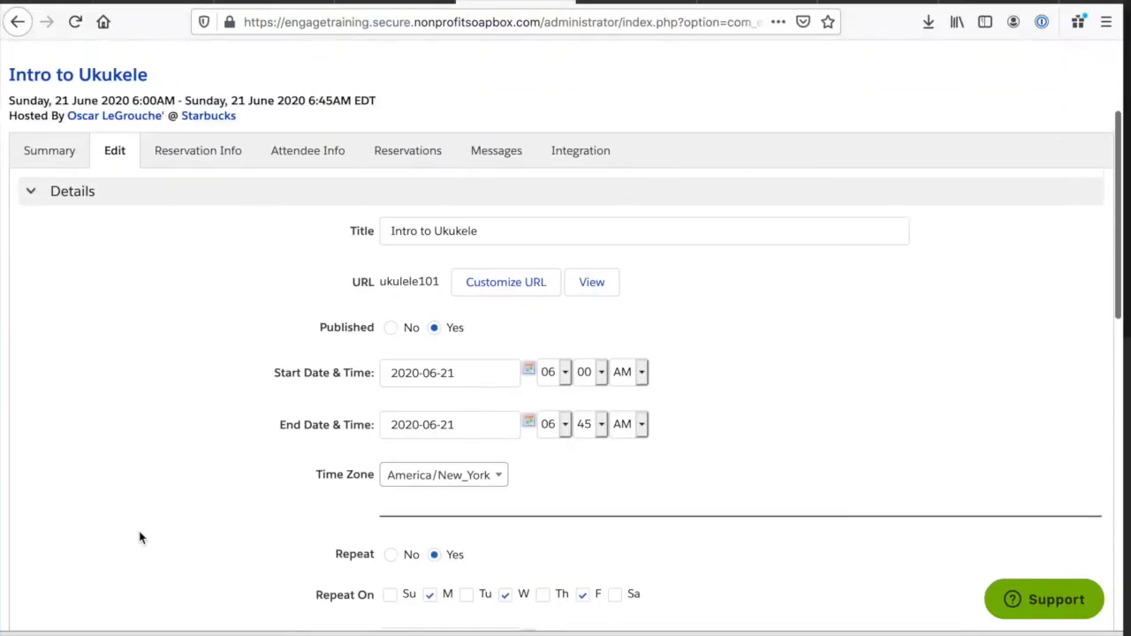
pyautogui.scroll(3, 139, 535)
pyautogui.scroll(1, 139, 537)
pyautogui.click(207, 303)
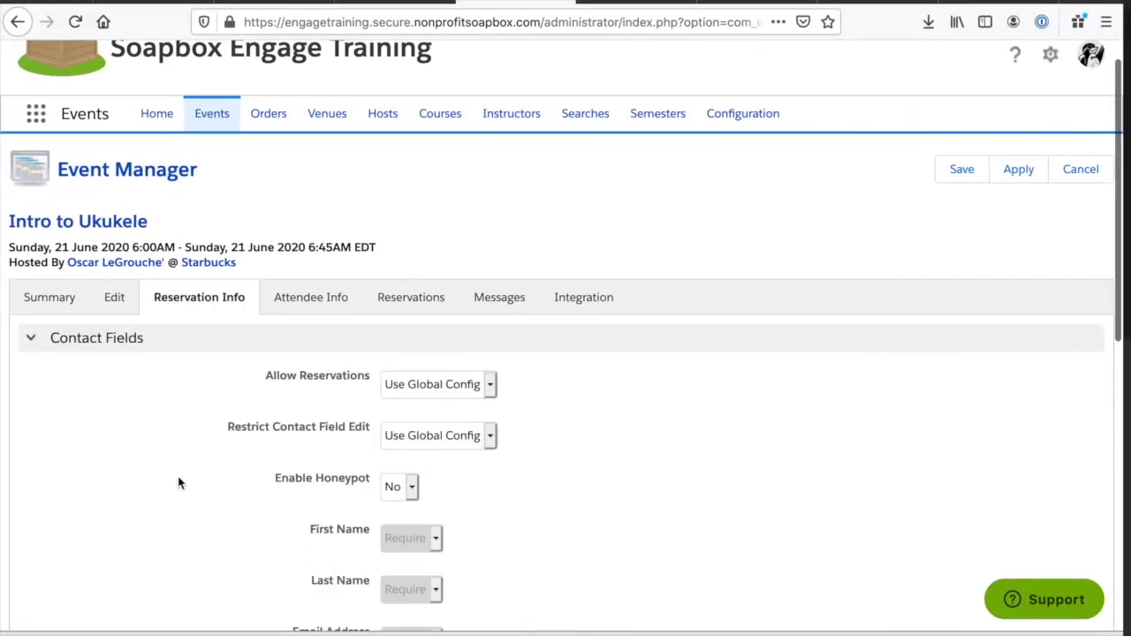
pyautogui.scroll(-1, 178, 482)
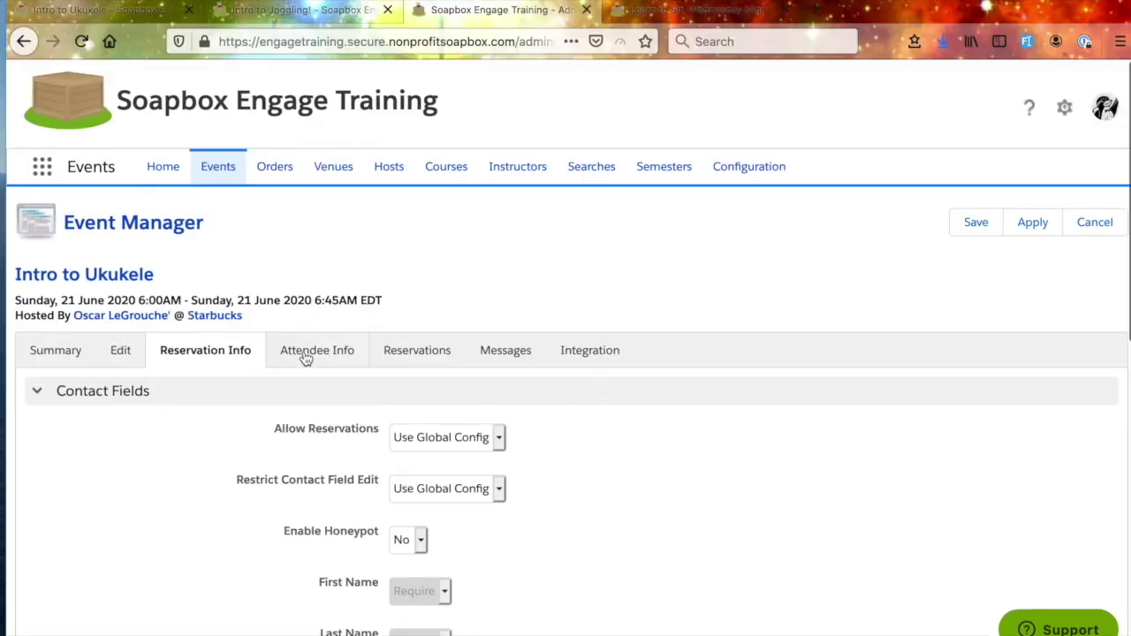
# - Examine the event's standard attendee information fields and its custom Salesforce fields for attendees
pyautogui.click(311, 240)
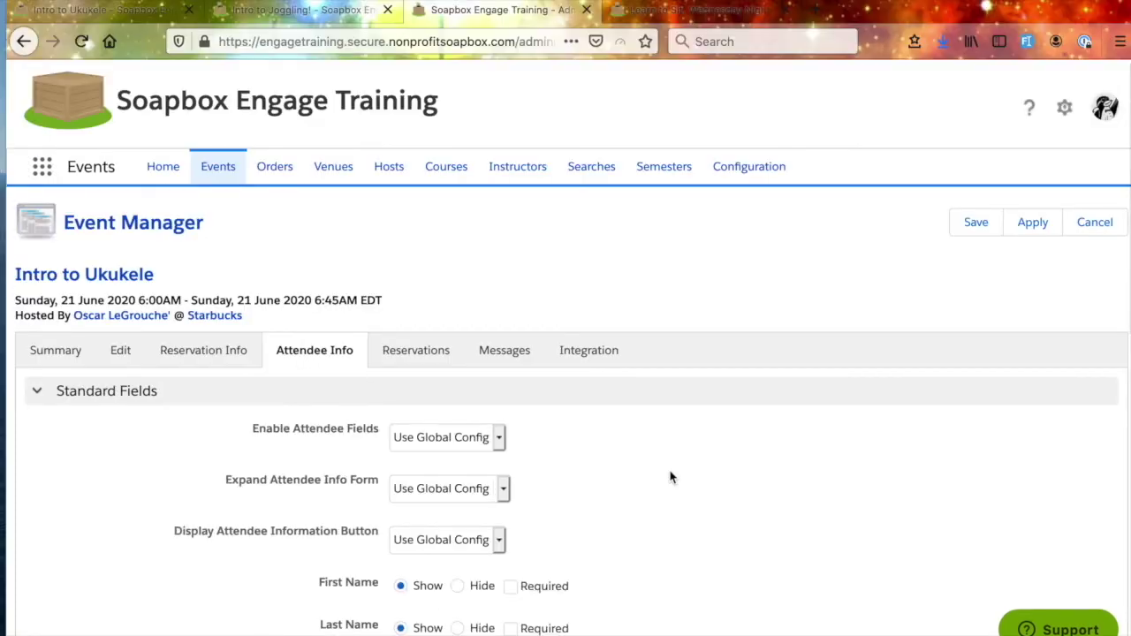
pyautogui.scroll(-2, 670, 478)
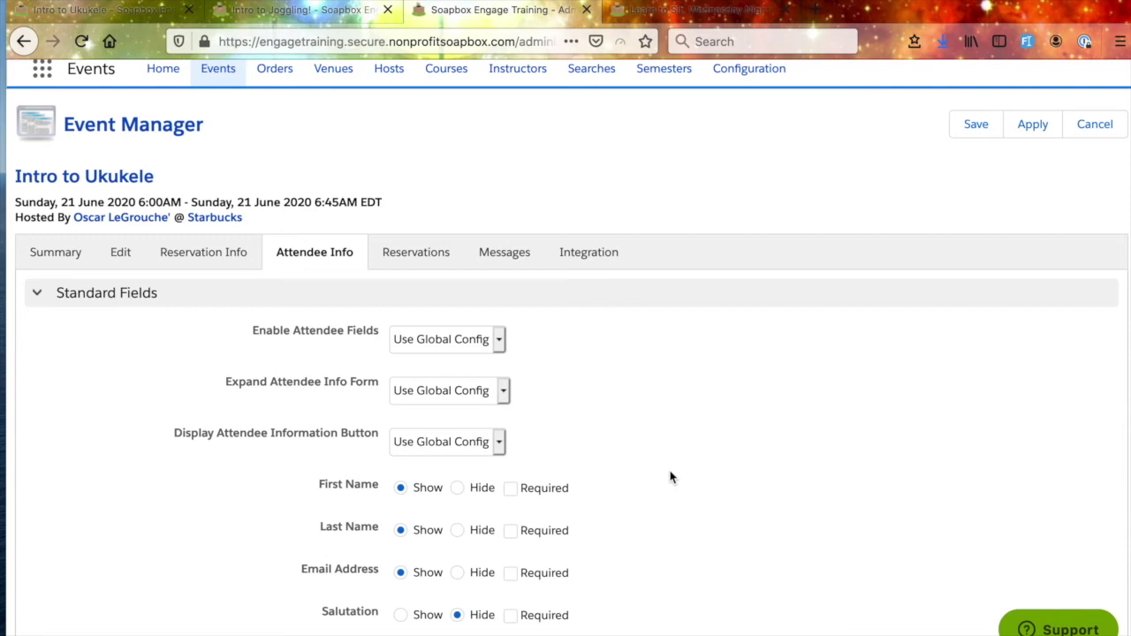
pyautogui.scroll(-2, 670, 477)
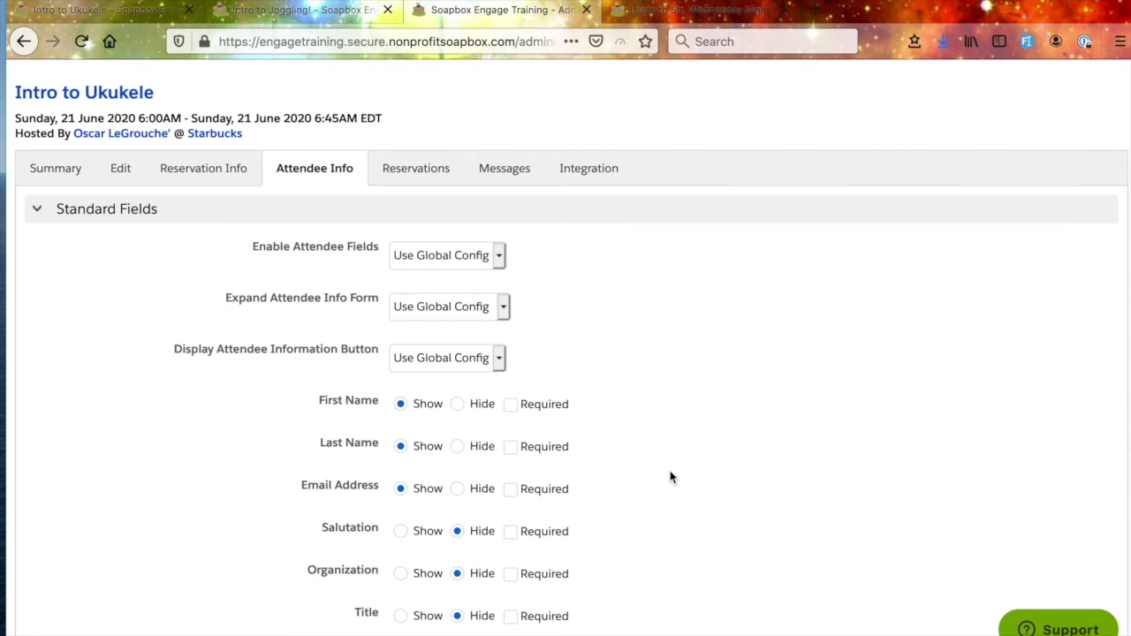
pyautogui.scroll(-4, 670, 477)
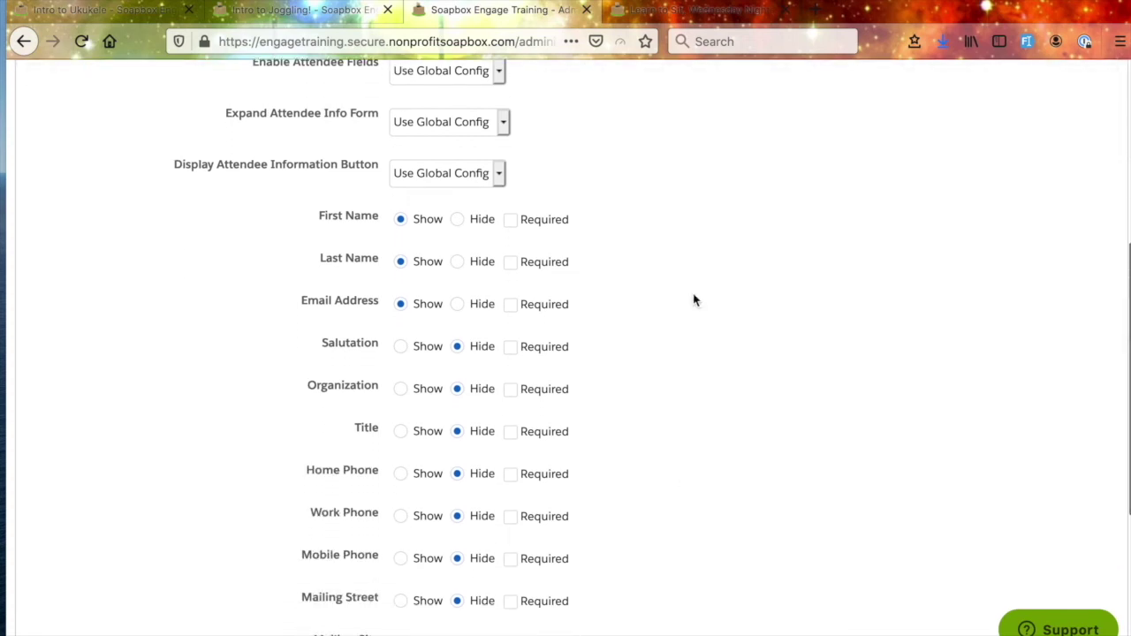
pyautogui.scroll(2, 694, 298)
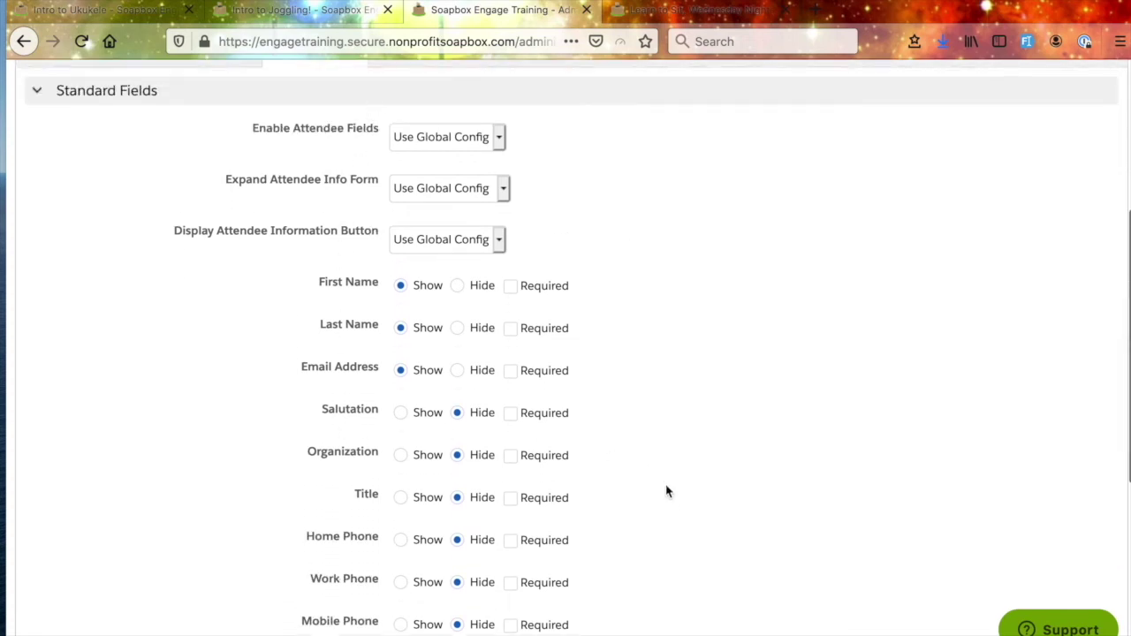
pyautogui.scroll(-2, 663, 482)
pyautogui.scroll(-7, 663, 482)
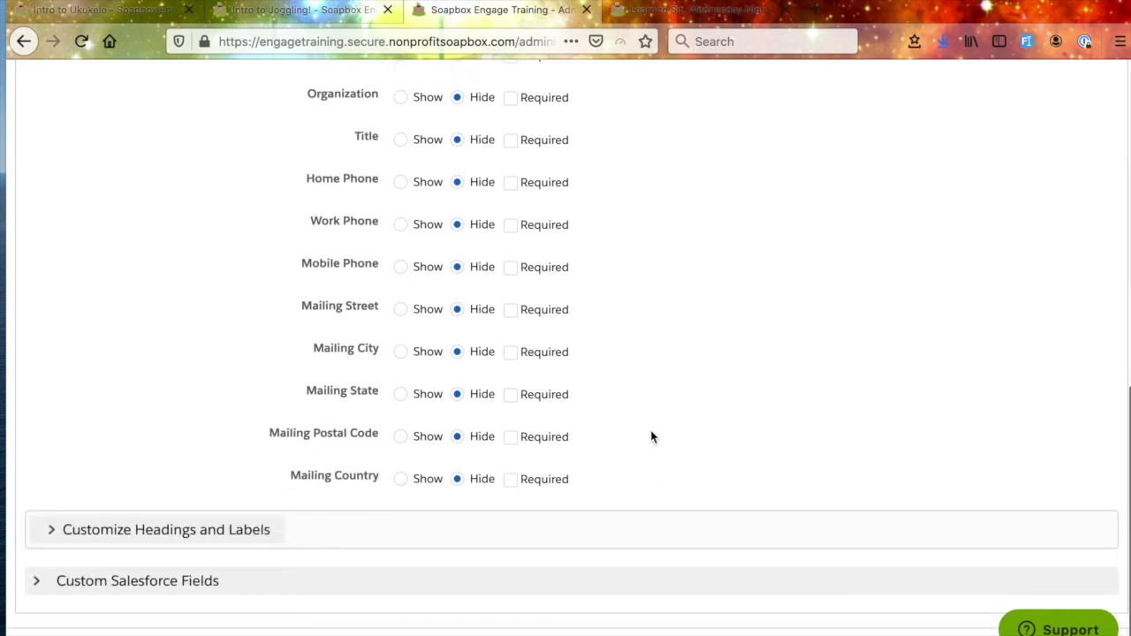
pyautogui.click(159, 582)
pyautogui.scroll(-1, 422, 594)
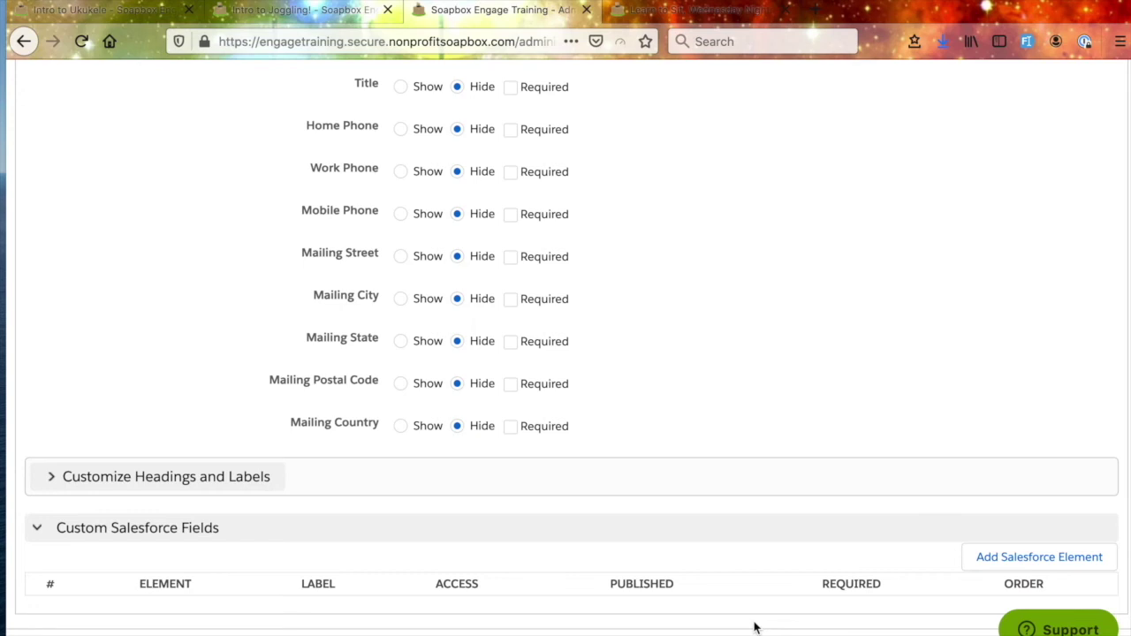
pyautogui.click(37, 528)
pyautogui.scroll(10, 940, 423)
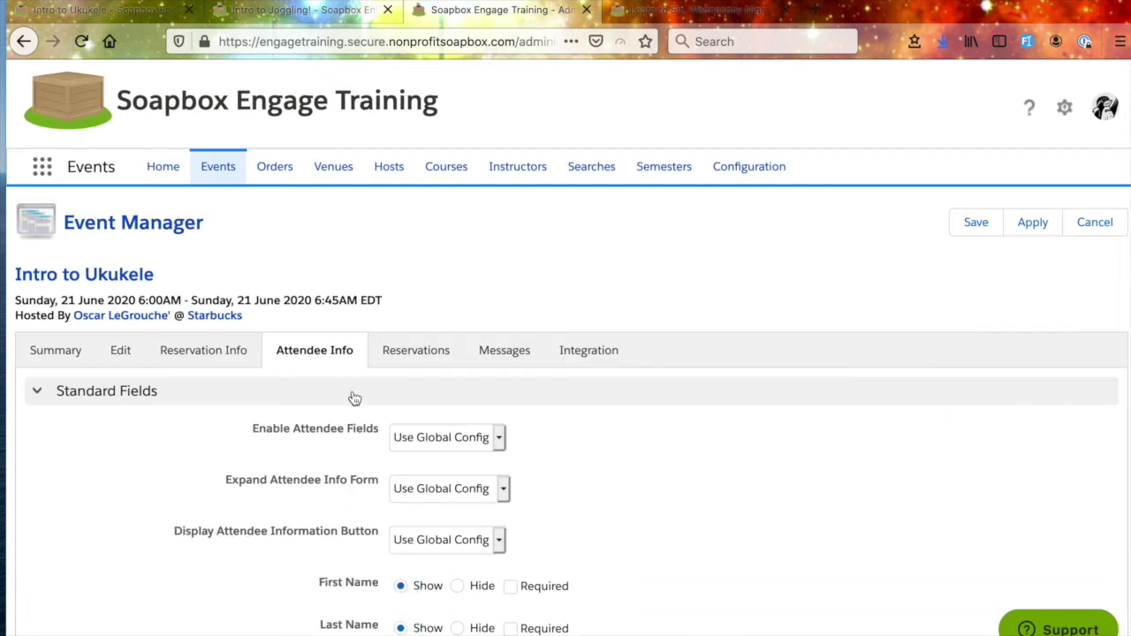
# - Check the event's reservations list and its ticket page messages for closed sales and event capacity
pyautogui.click(441, 355)
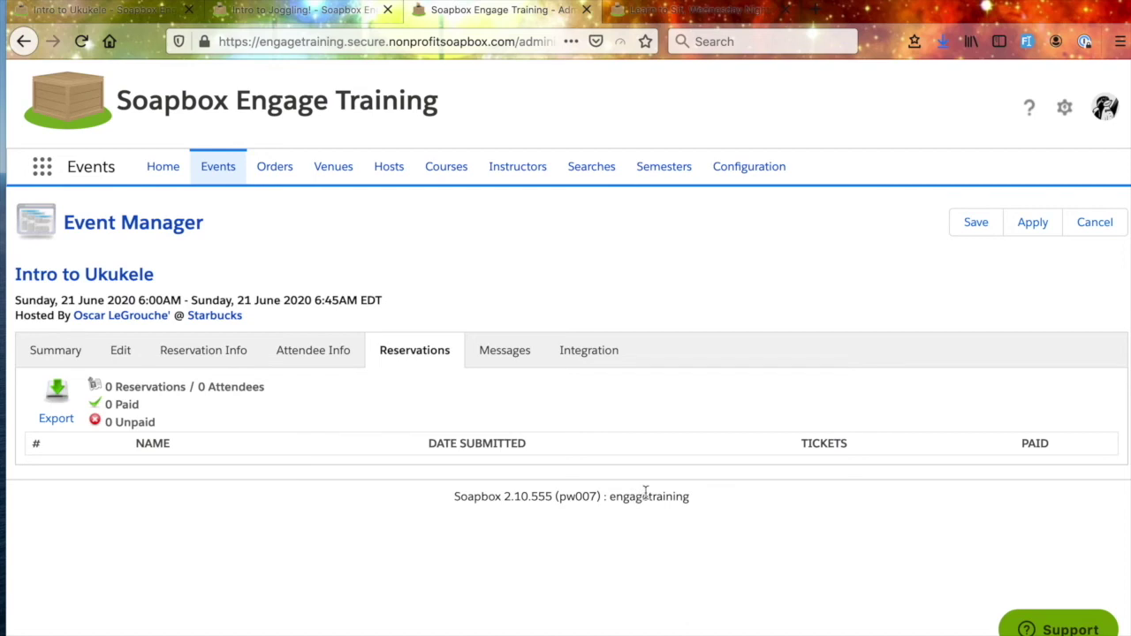
pyautogui.click(501, 356)
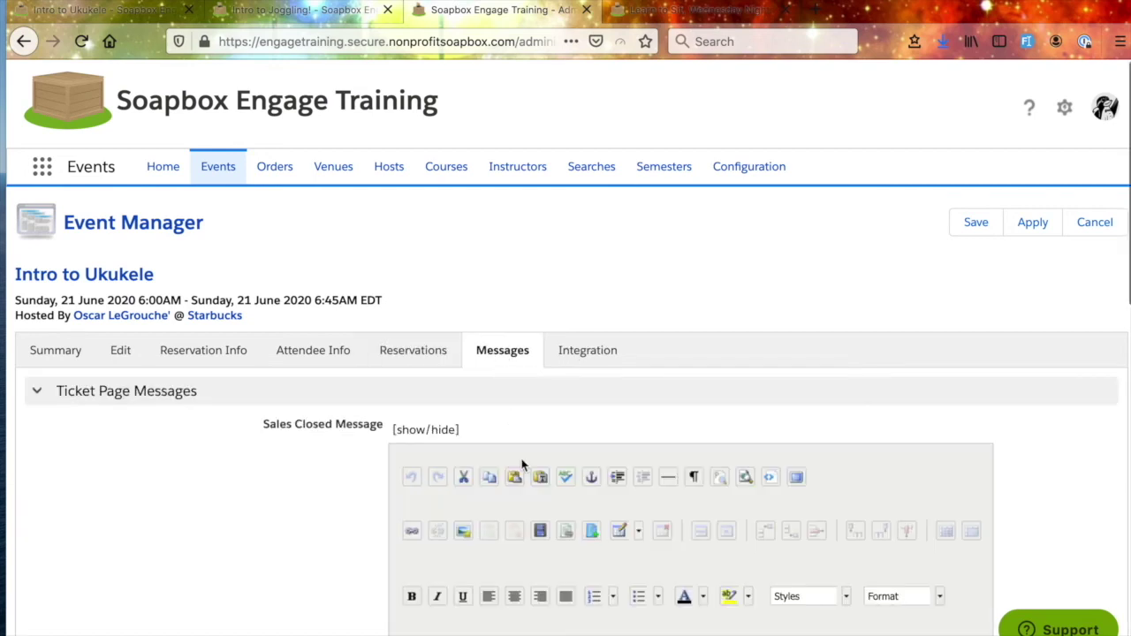
pyautogui.scroll(-2, 521, 459)
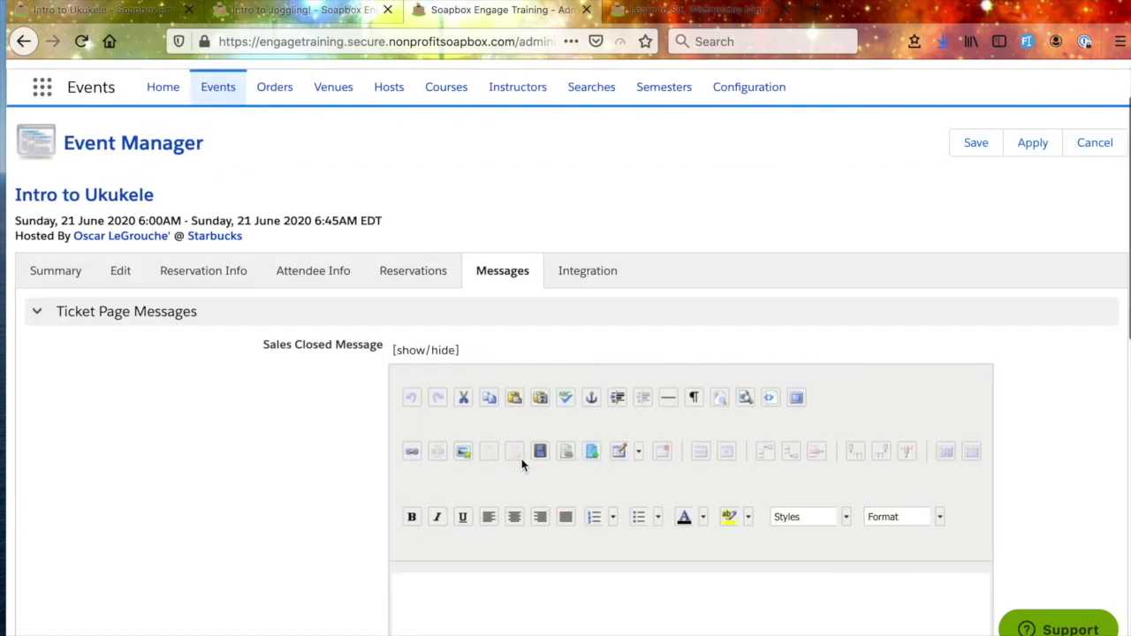
pyautogui.scroll(-2, 323, 518)
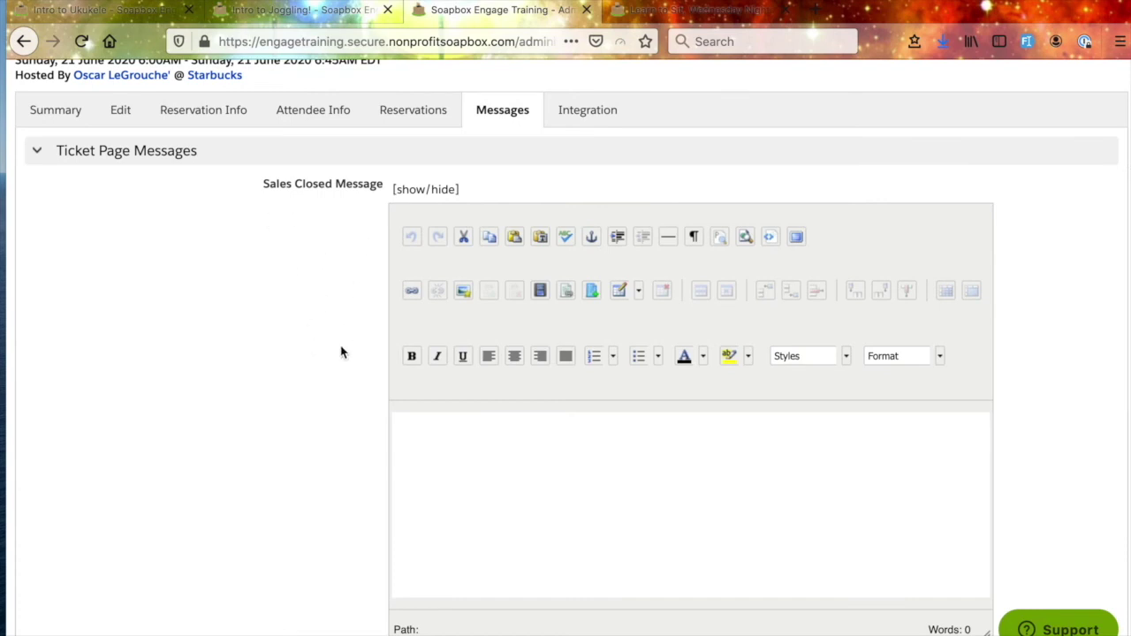
pyautogui.scroll(-5, 341, 351)
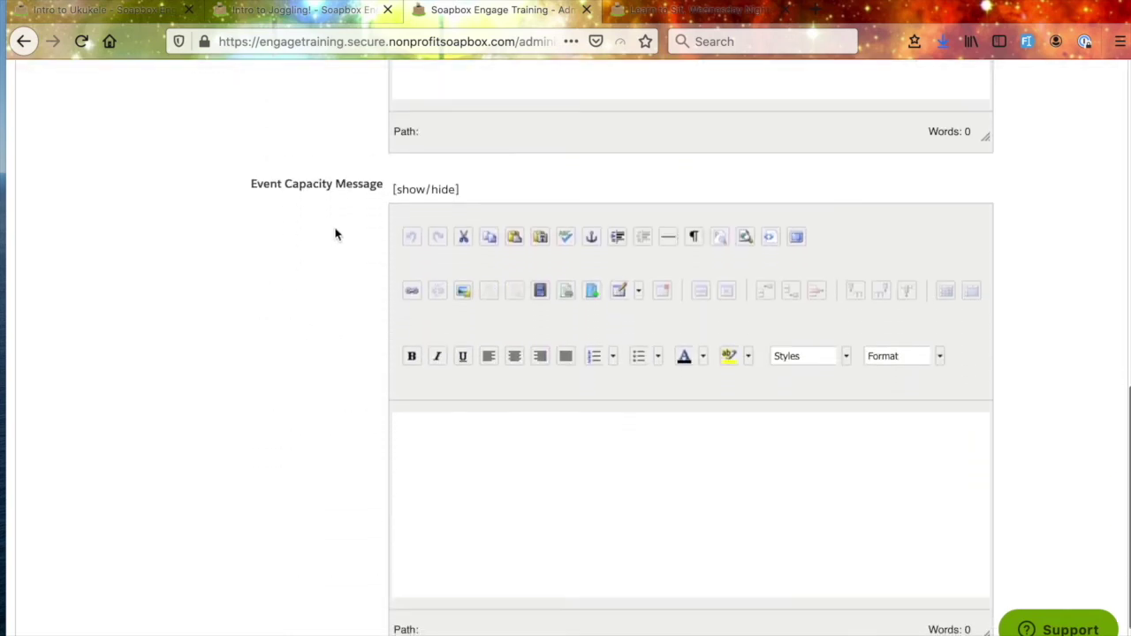
pyautogui.scroll(2, 371, 263)
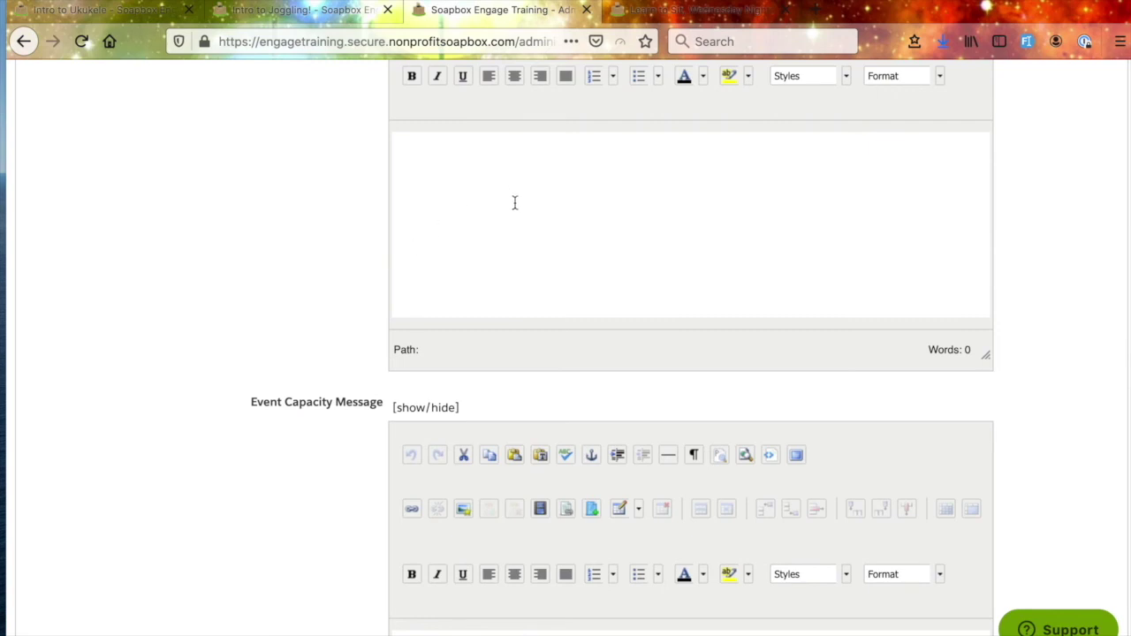
pyautogui.scroll(-2, 517, 504)
pyautogui.scroll(6, 576, 380)
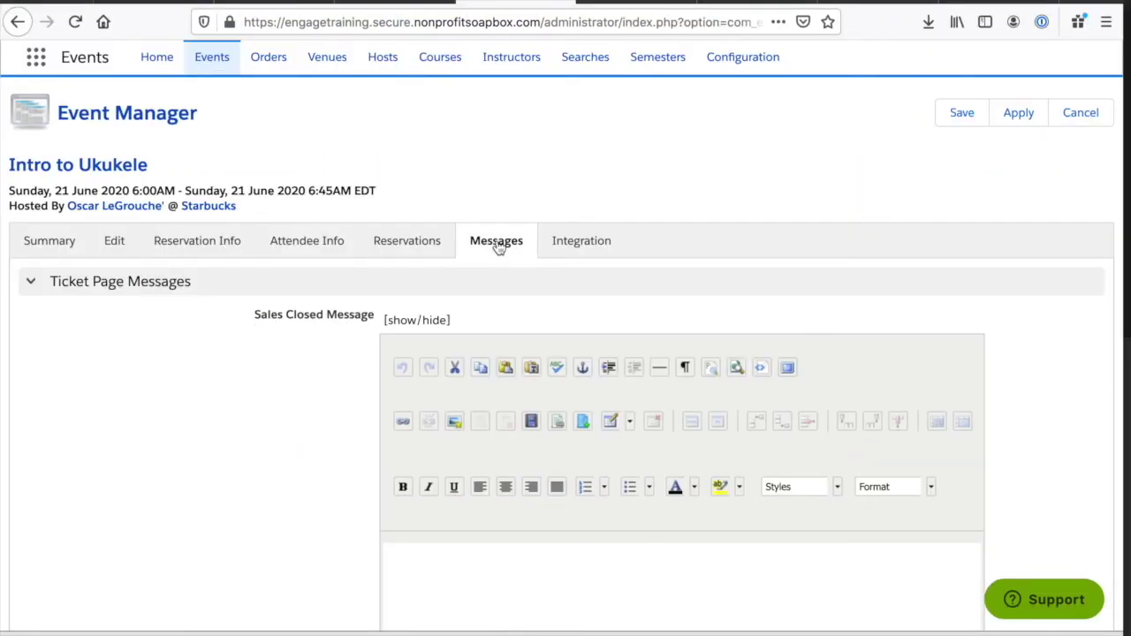
# - Set the event's Salesforce campaign to July Campaign in the integration settings and save the event
pyautogui.click(587, 330)
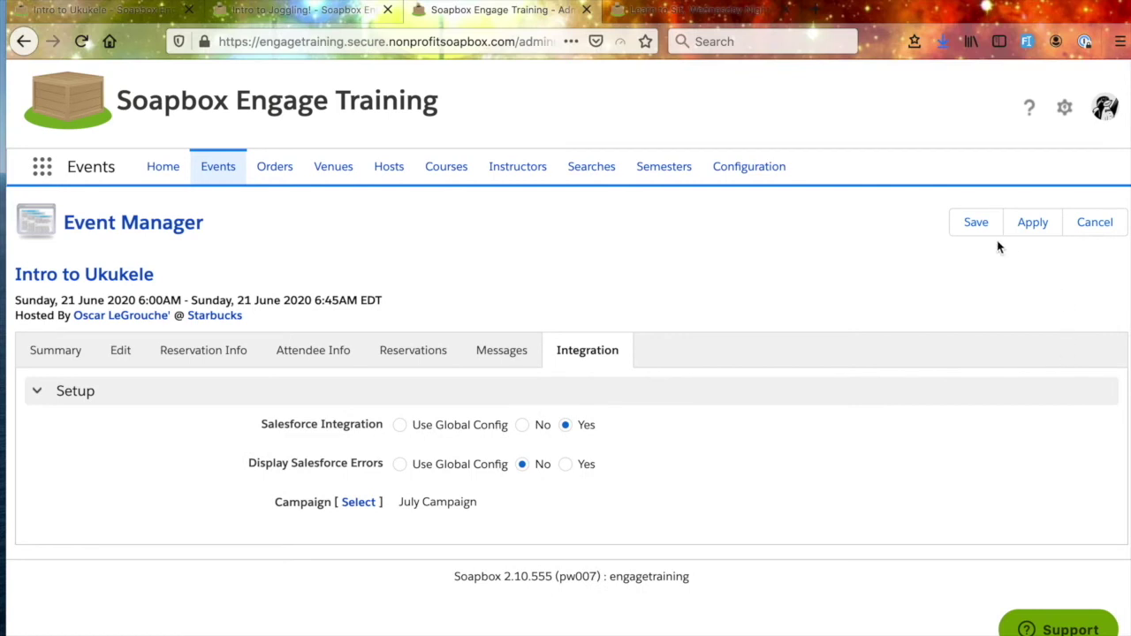
pyautogui.click(974, 222)
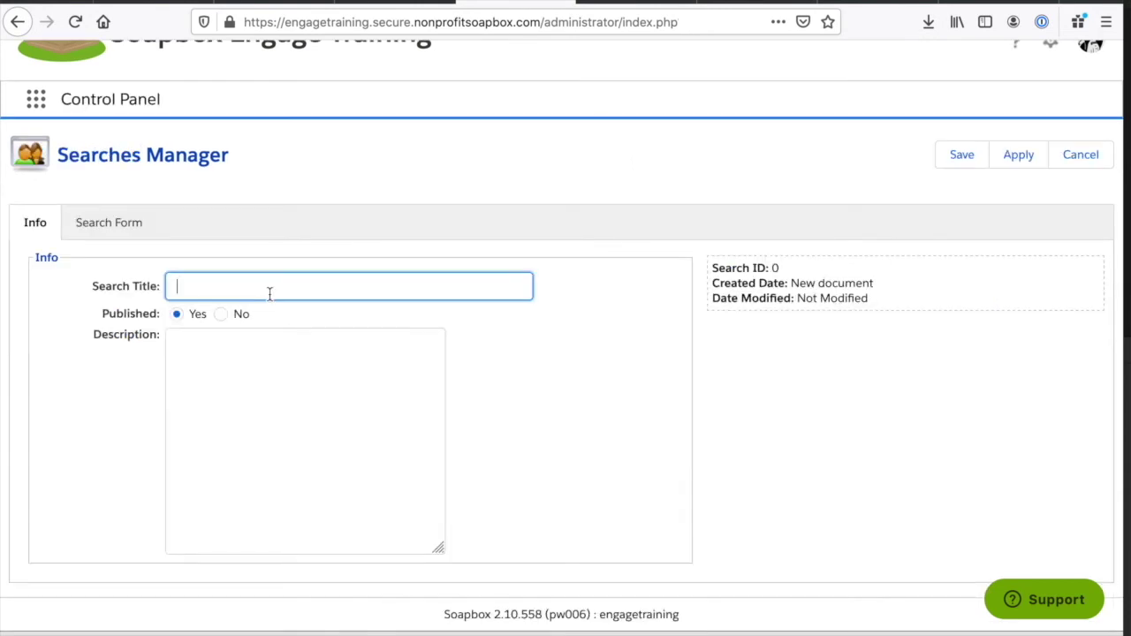
# - Title the new search Our New Search Page, keep it published and give it a lorem ipsum description
pyautogui.write('Our New Search Page')
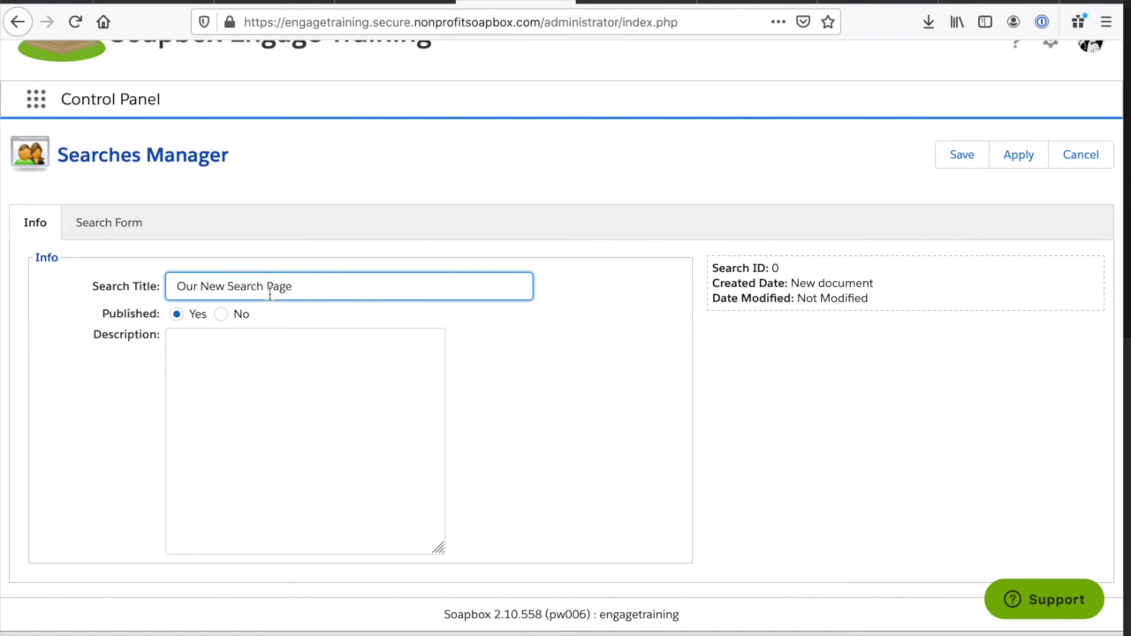
pyautogui.click(175, 315)
pyautogui.click(200, 373)
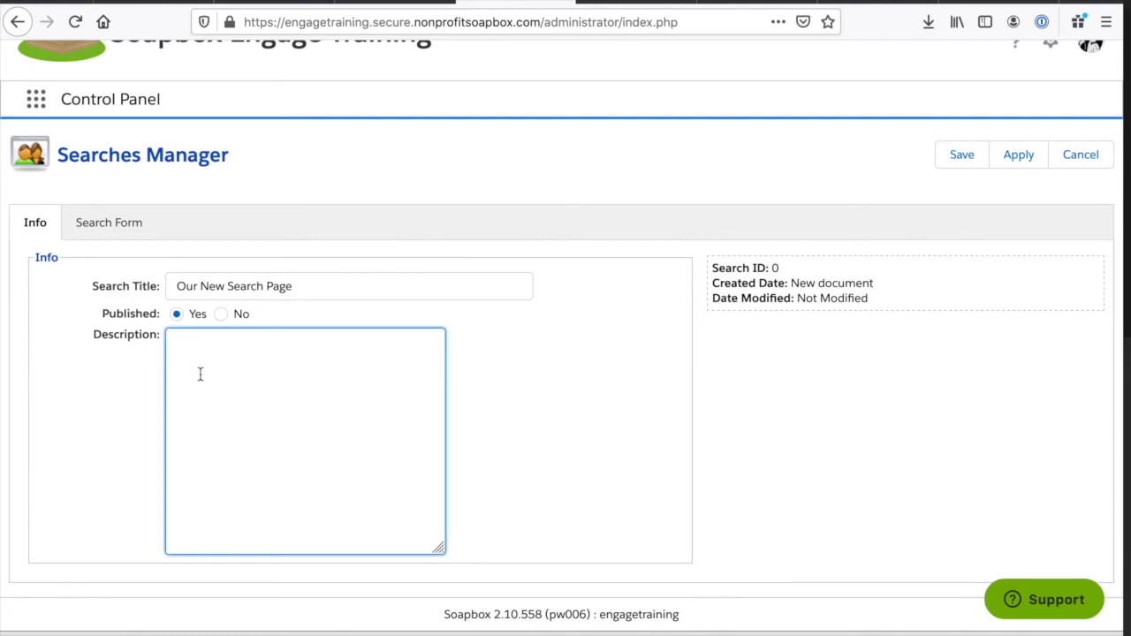
pyautogui.write('!lorem')
# - Review the new search's form setup options and its list of standard search fields
pyautogui.click(99, 224)
pyautogui.scroll(-4, 185, 429)
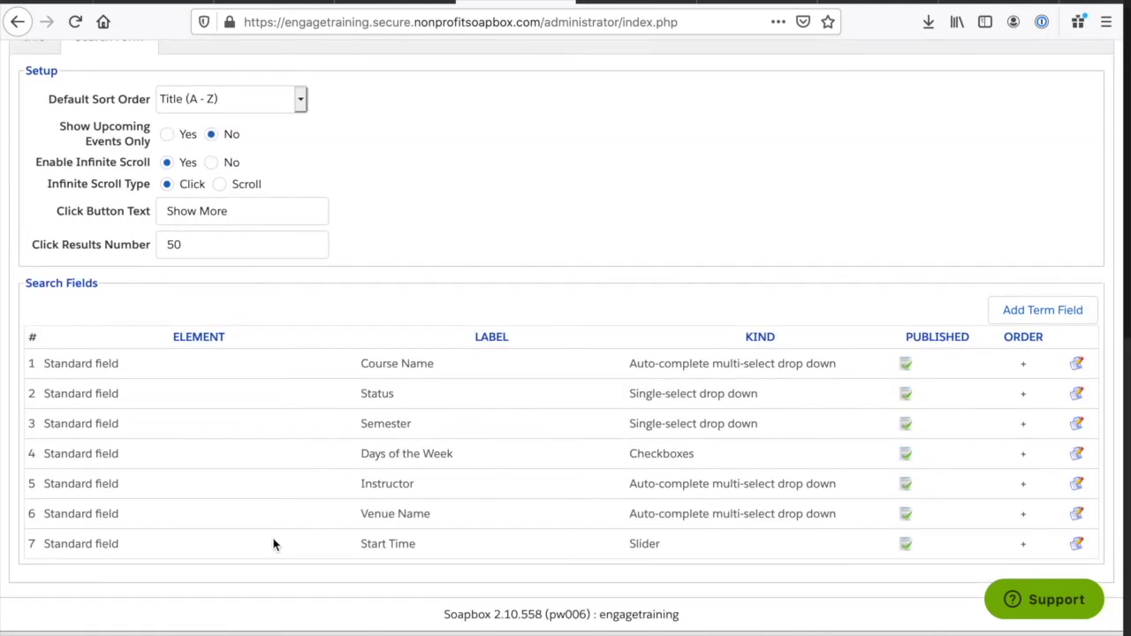
pyautogui.scroll(1, 269, 557)
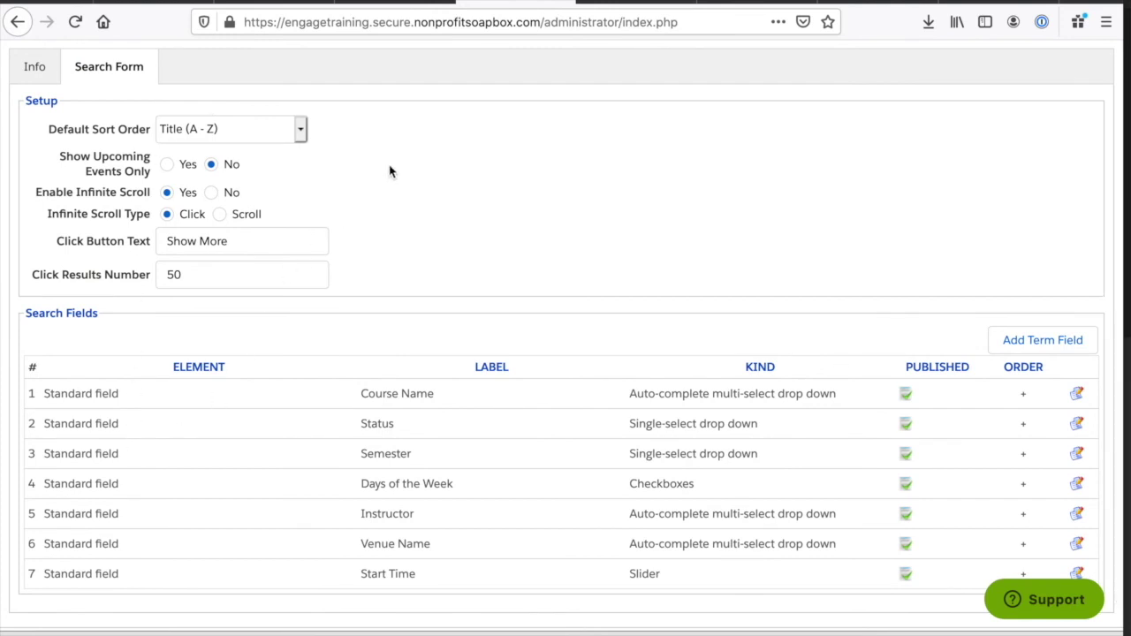
# - Review the available default sort order choices for the new search form
pyautogui.click(305, 130)
pyautogui.click(301, 125)
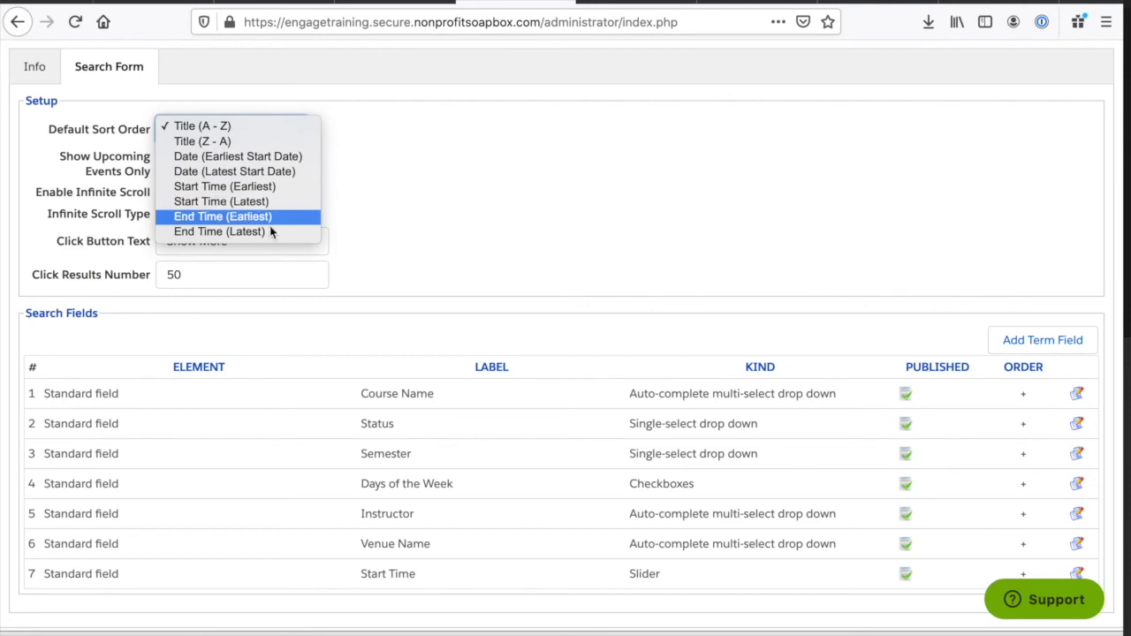
pyautogui.click(381, 230)
pyautogui.scroll(-1, 314, 212)
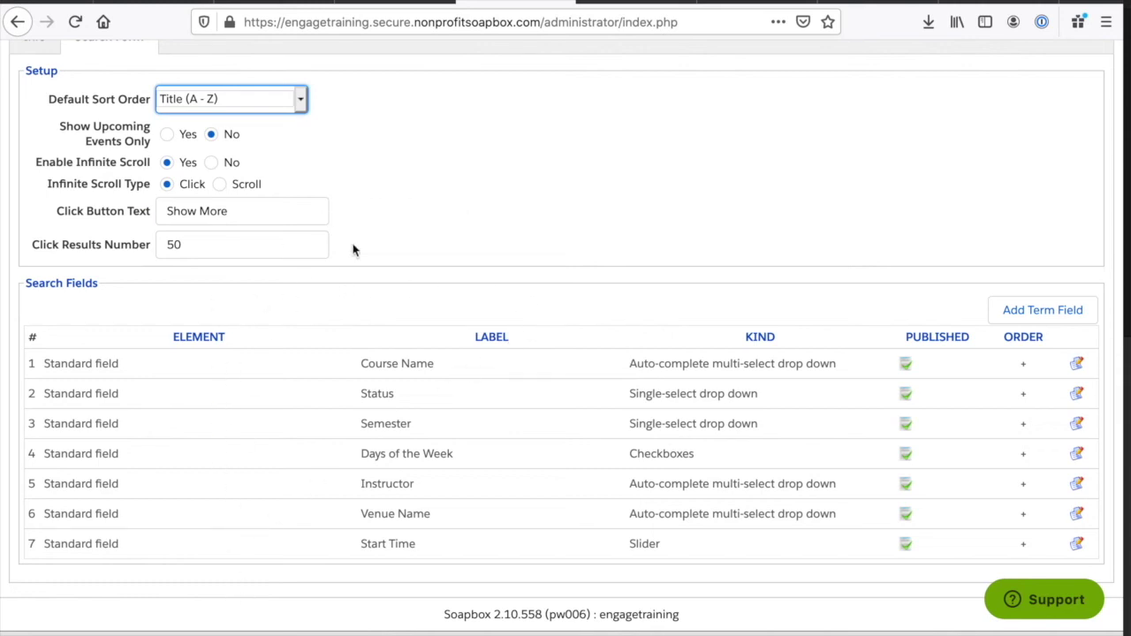
pyautogui.click(856, 273)
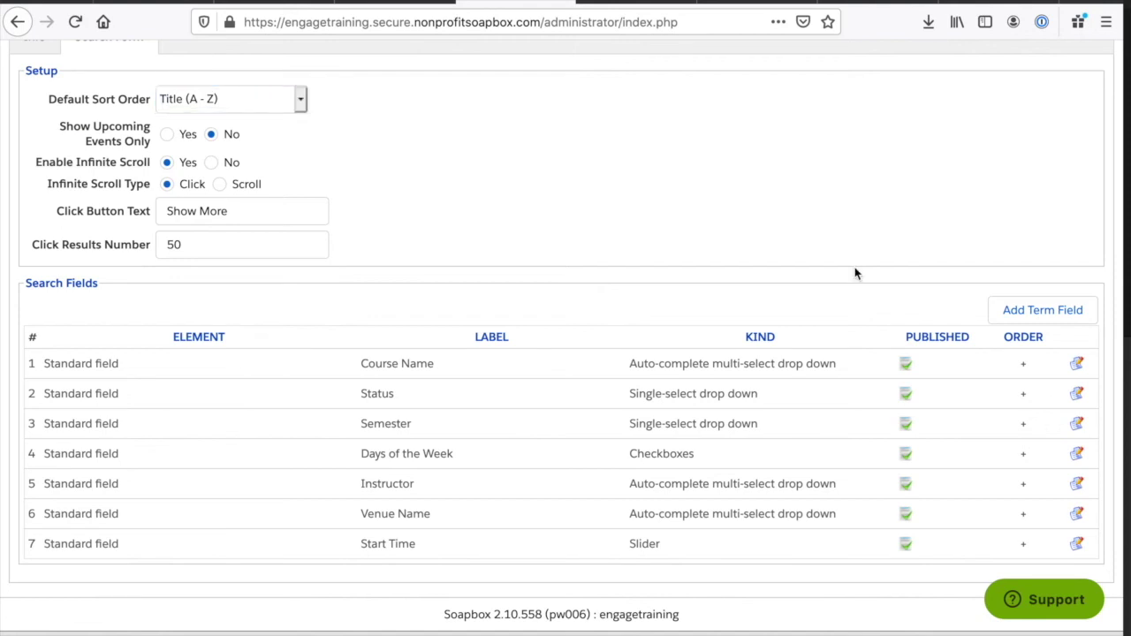
# - Check the options for adding a term field without adding one, and save the new search
pyautogui.click(1050, 309)
pyautogui.scroll(-1, 530, 397)
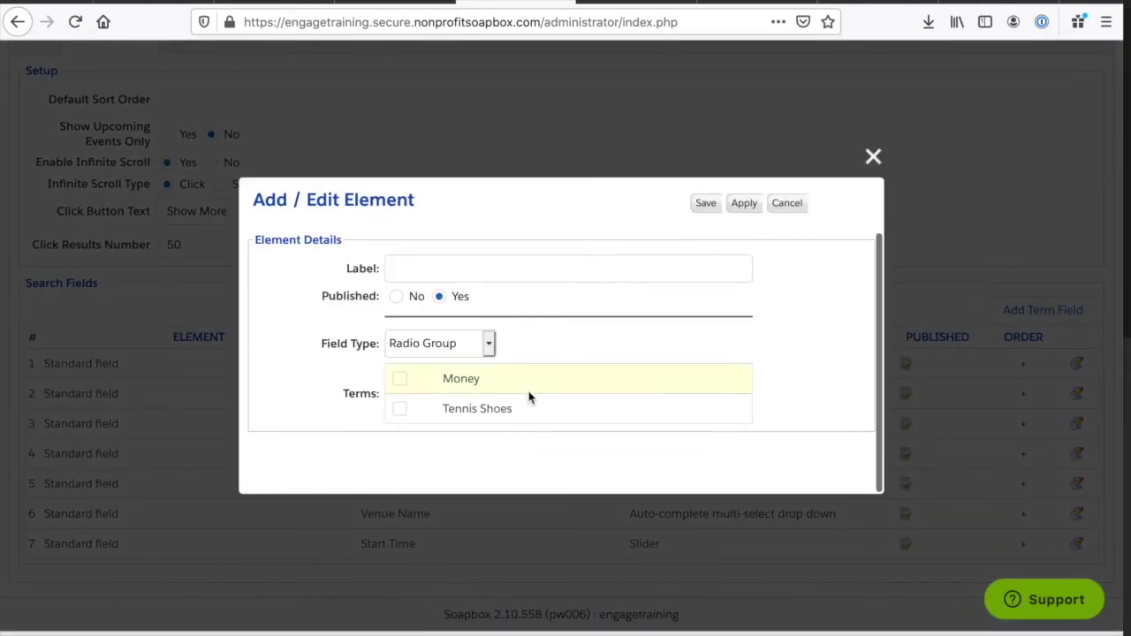
pyautogui.click(872, 157)
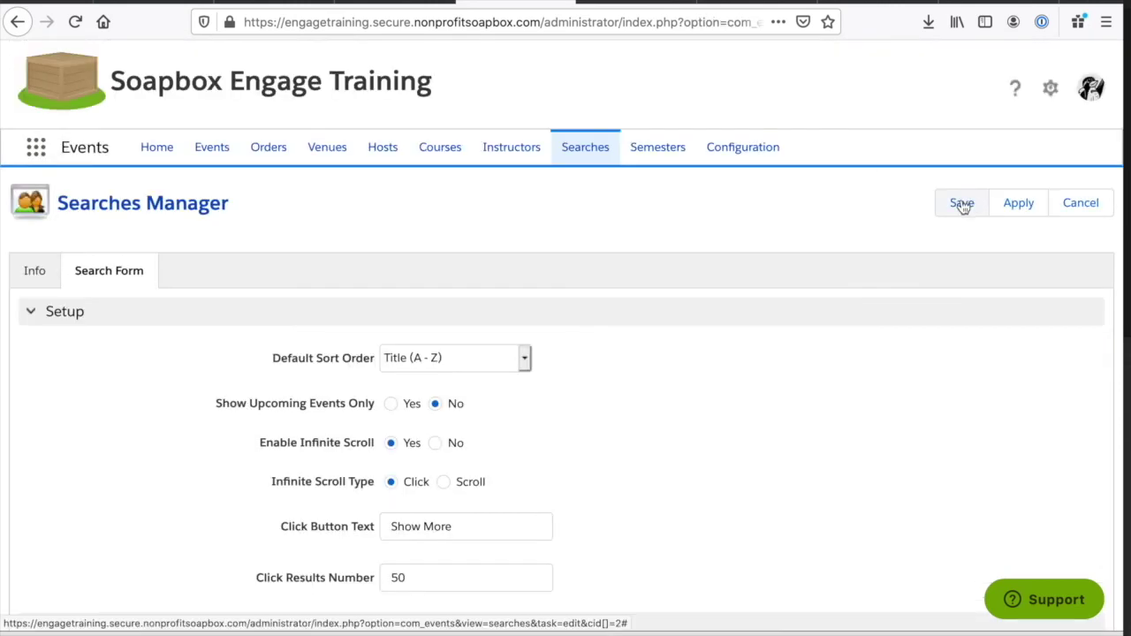
pyautogui.click(960, 202)
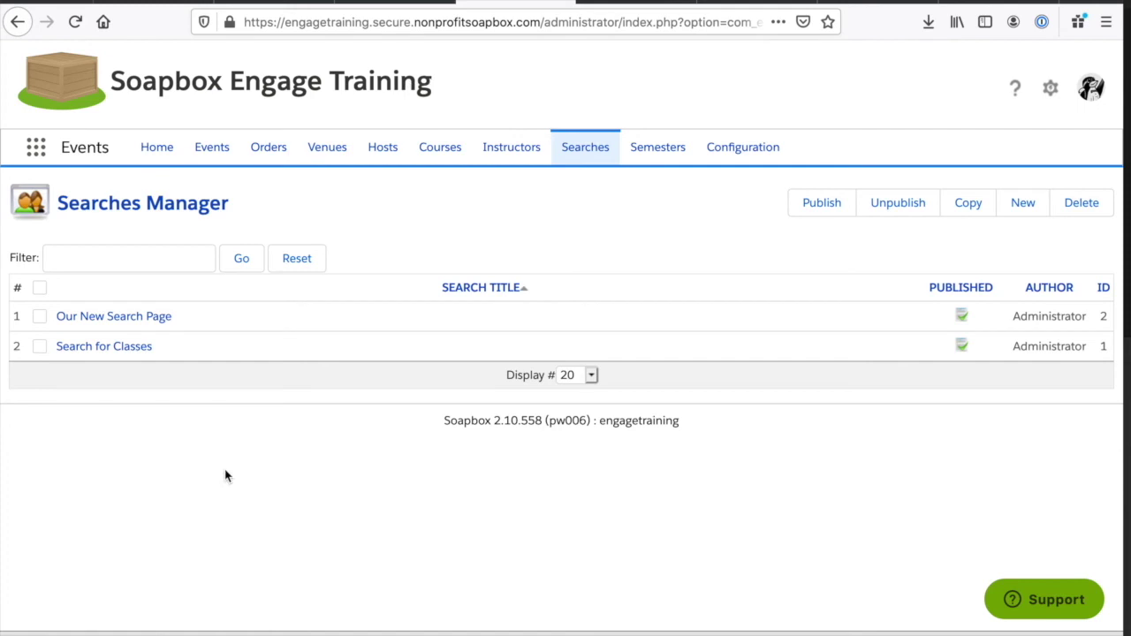
# - Open the events configuration and review the shopping cart's enable setting, Salesforce integration and campaign
pyautogui.click(745, 148)
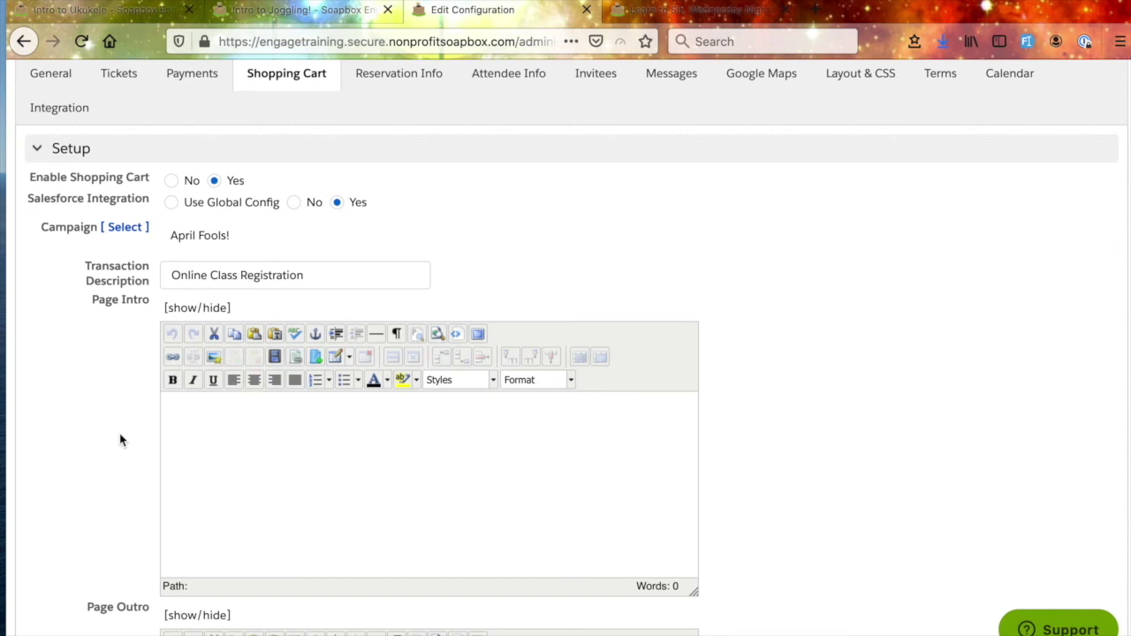
pyautogui.scroll(3, 290, 221)
pyautogui.scroll(-2, 468, 423)
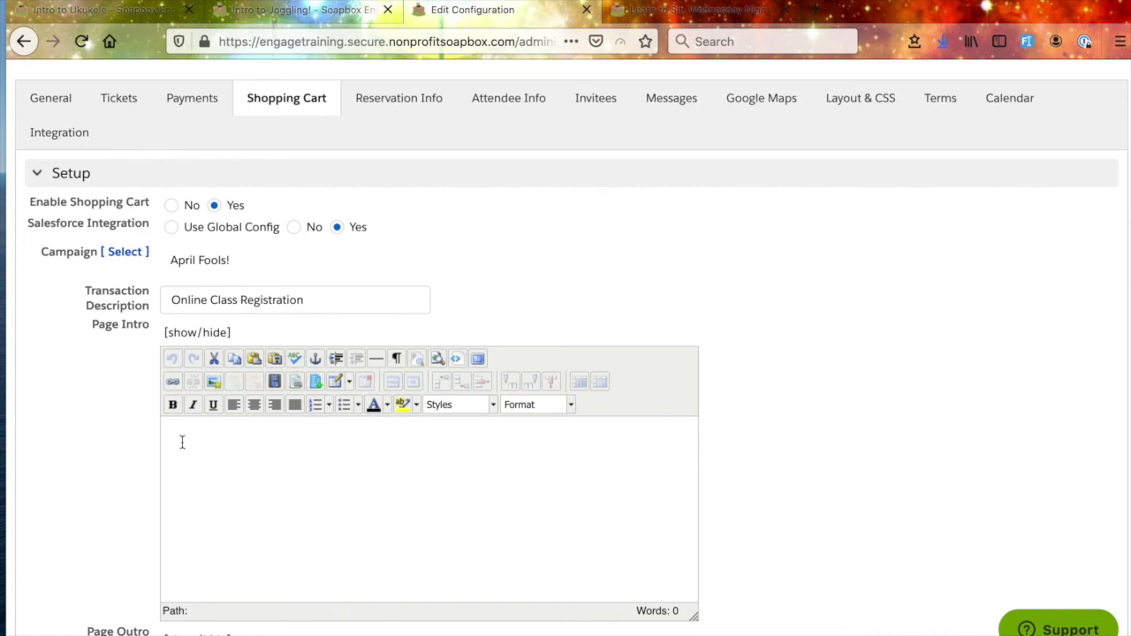
pyautogui.scroll(-1, 94, 451)
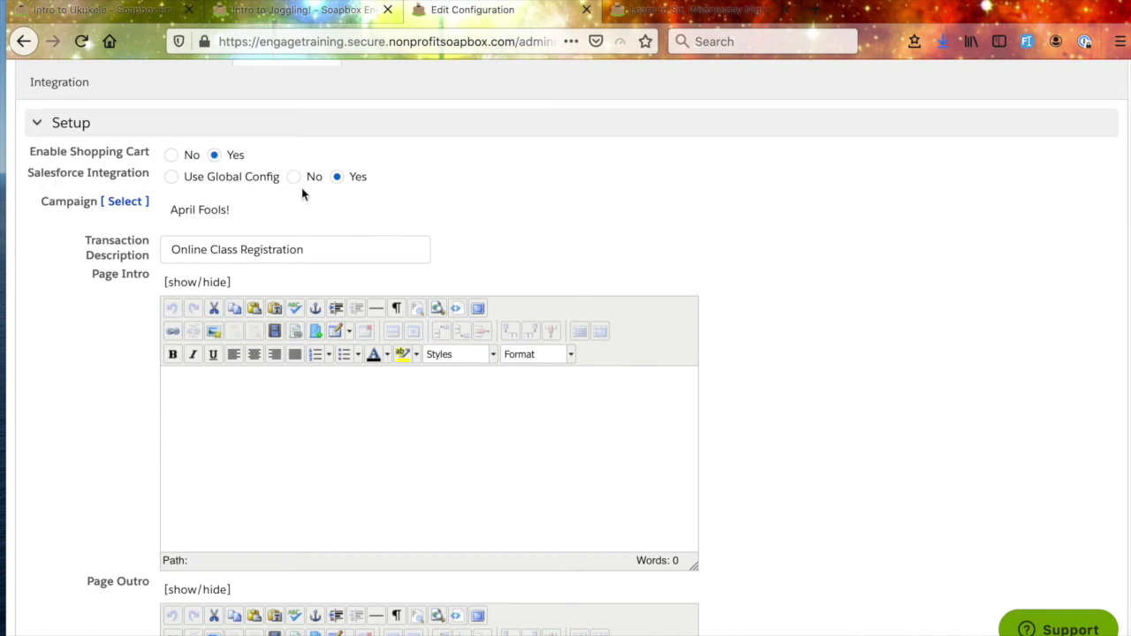
pyautogui.scroll(-1, 337, 177)
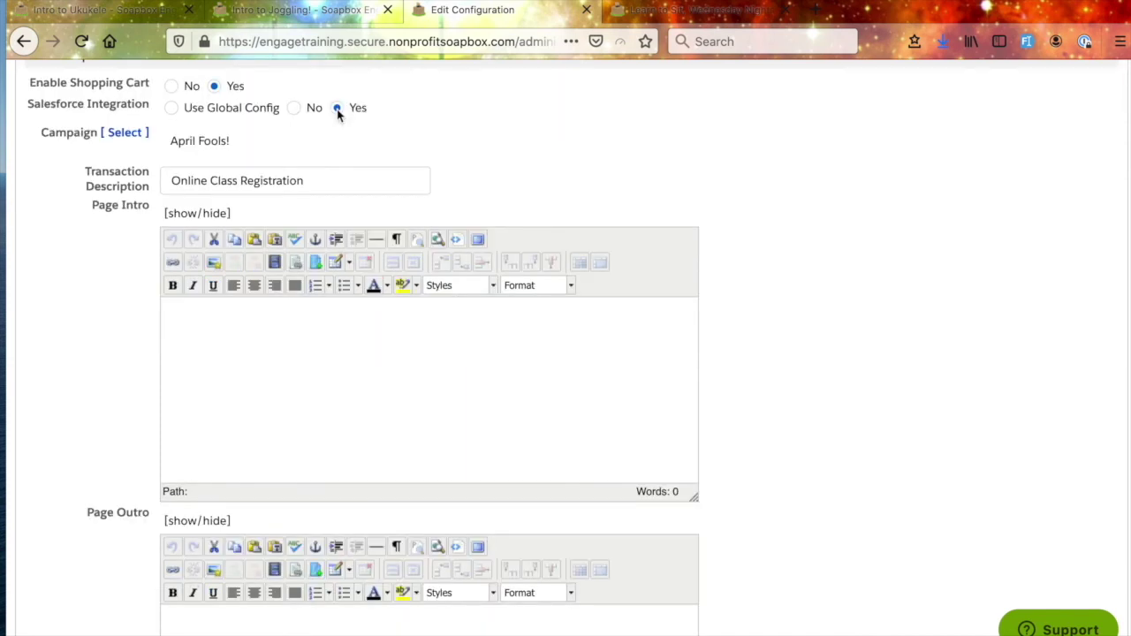
pyautogui.scroll(2, 336, 109)
pyautogui.click(232, 265)
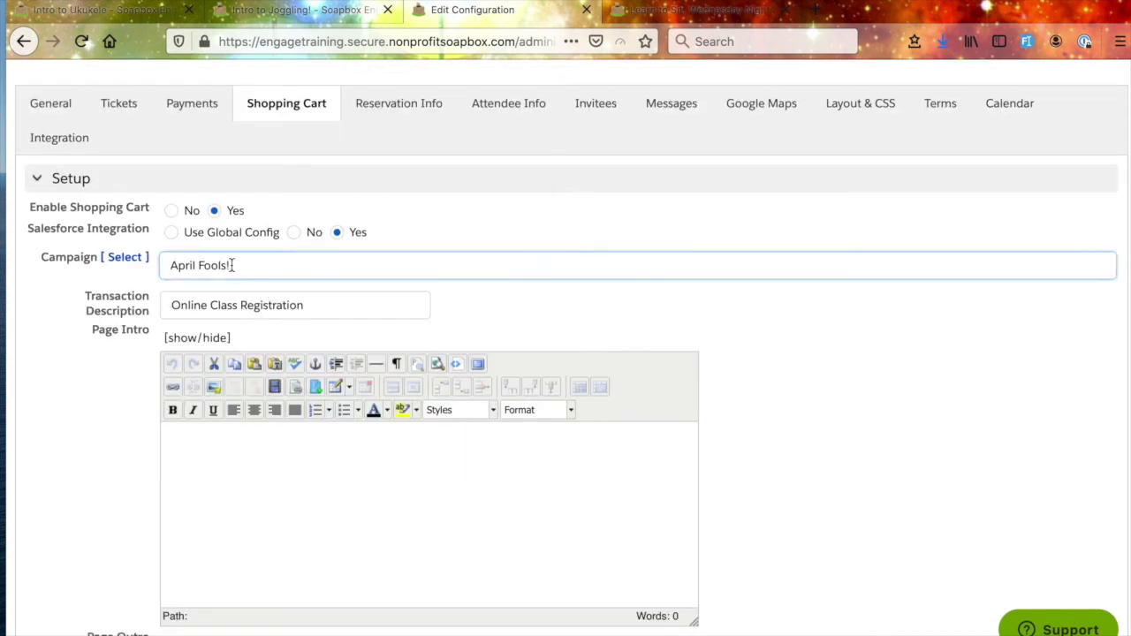
pyautogui.moveTo(232, 265); pyautogui.dragTo(152, 265)
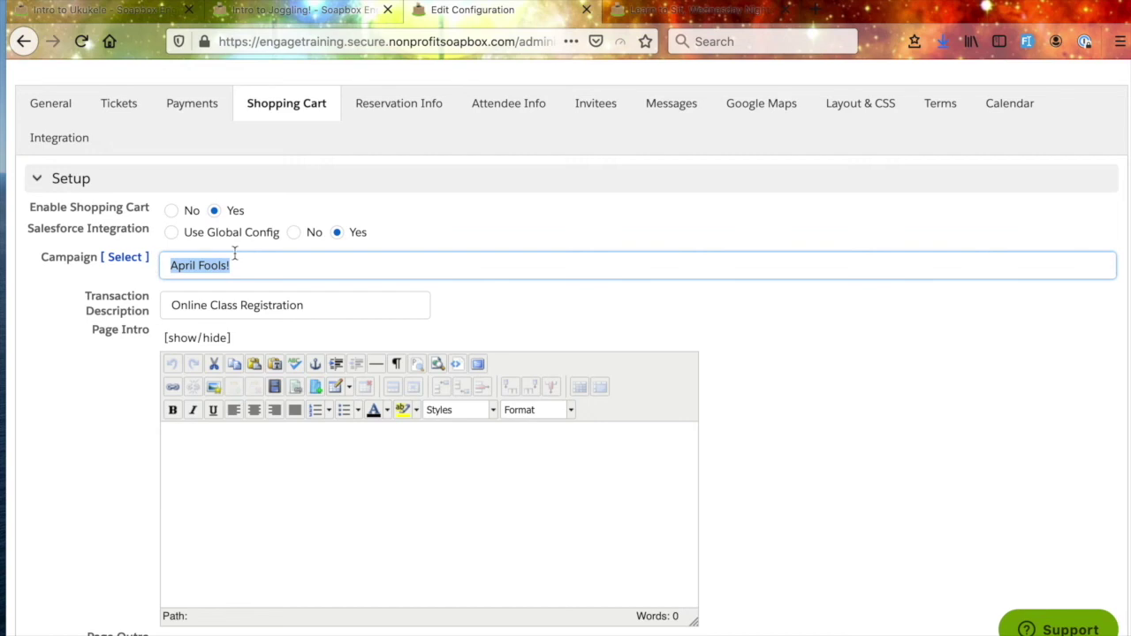
pyautogui.click(78, 418)
pyautogui.scroll(-1, 81, 470)
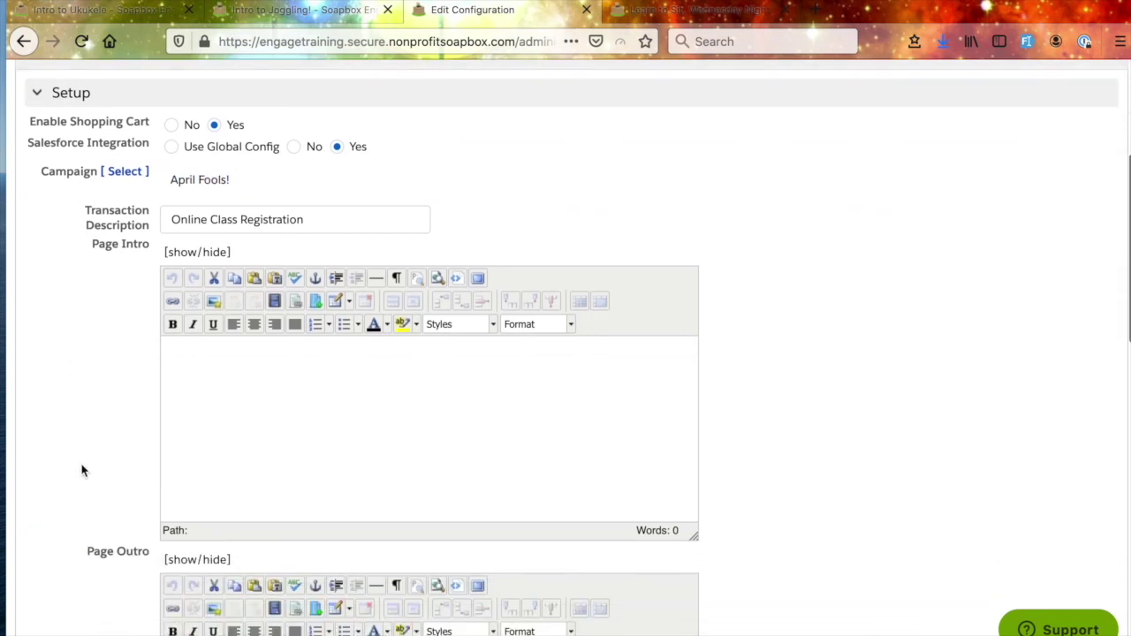
# - Review the shopping cart's transaction description and its page intro, page outro and no-records-found texts
pyautogui.click(276, 221)
pyautogui.moveTo(277, 223); pyautogui.dragTo(139, 227)
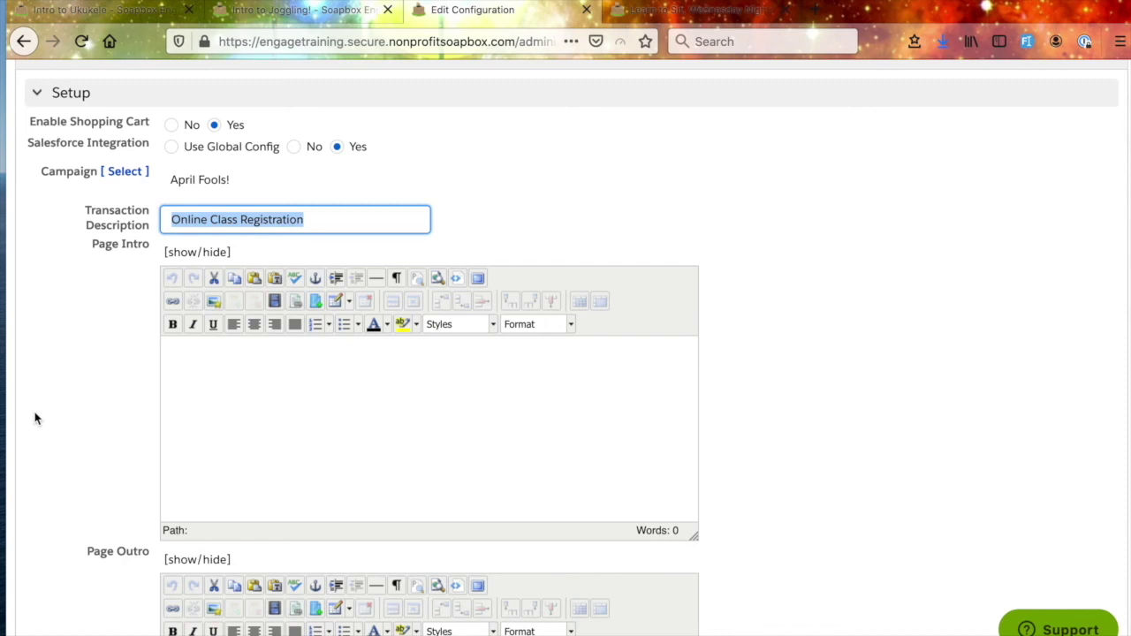
pyautogui.scroll(-1, 35, 418)
pyautogui.moveTo(316, 183); pyautogui.dragTo(144, 177)
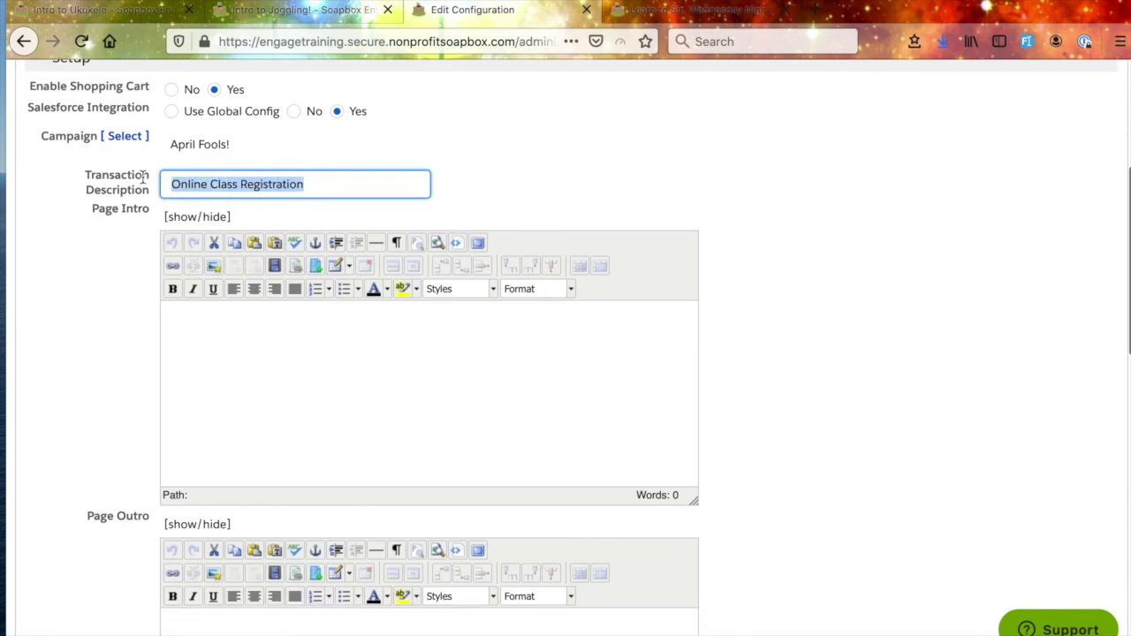
pyautogui.scroll(-1, 104, 337)
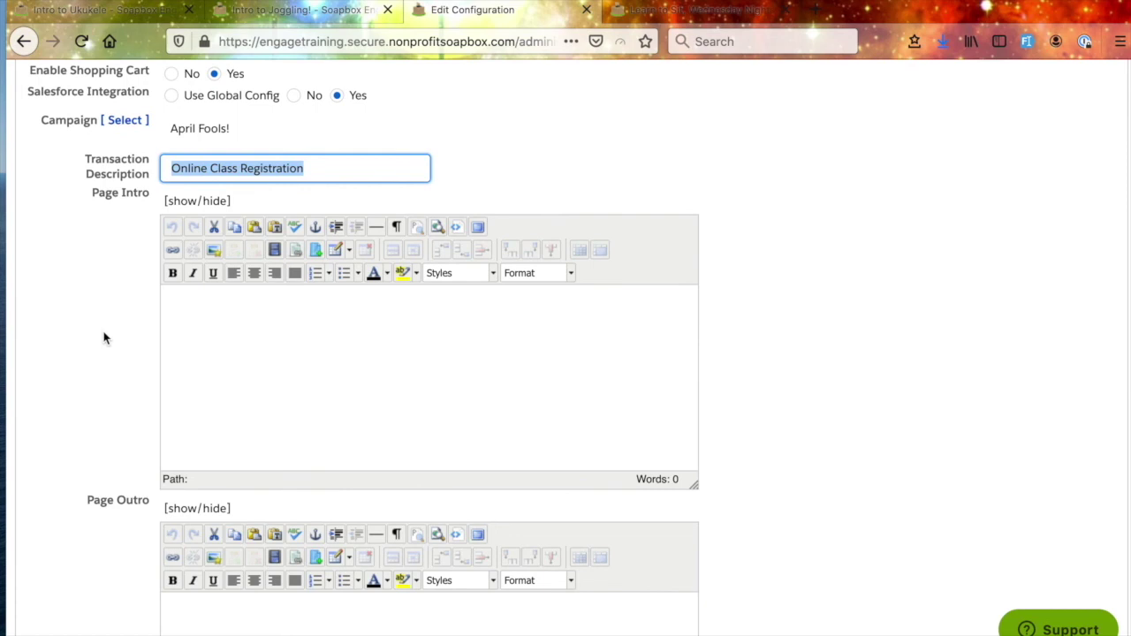
pyautogui.scroll(-1, 103, 336)
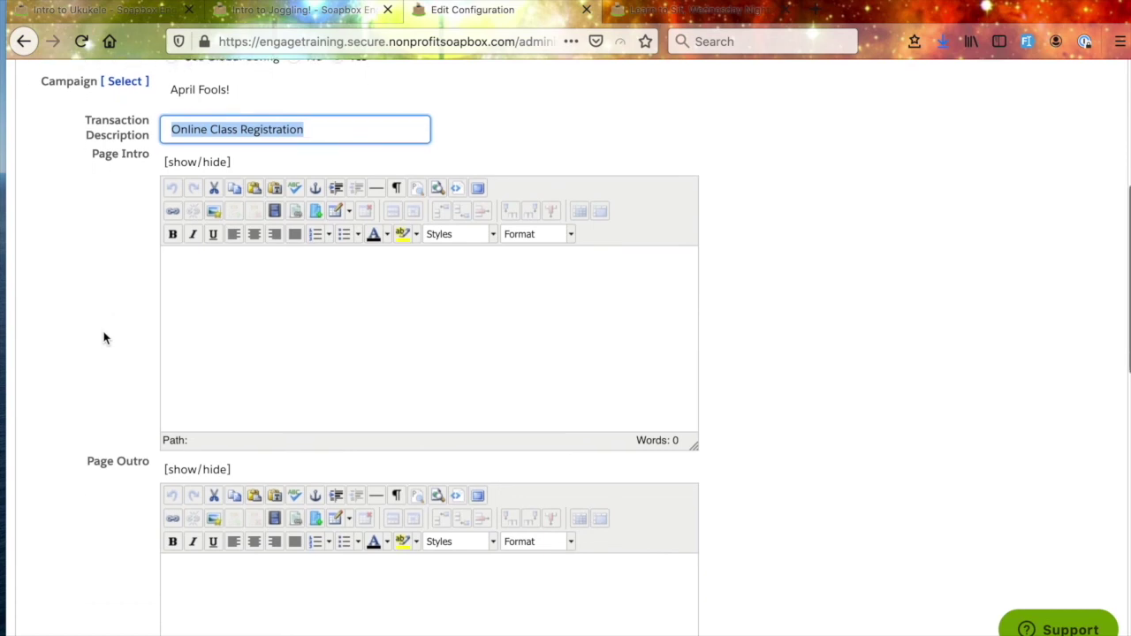
pyautogui.click(112, 277)
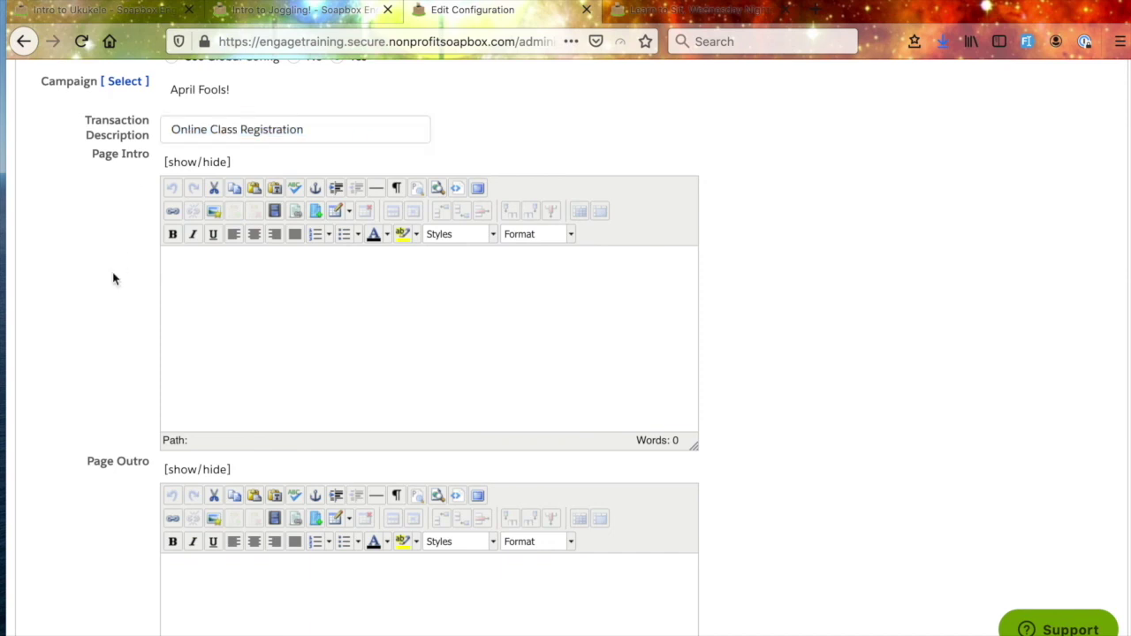
pyautogui.scroll(-1, 119, 407)
pyautogui.scroll(-2, 149, 528)
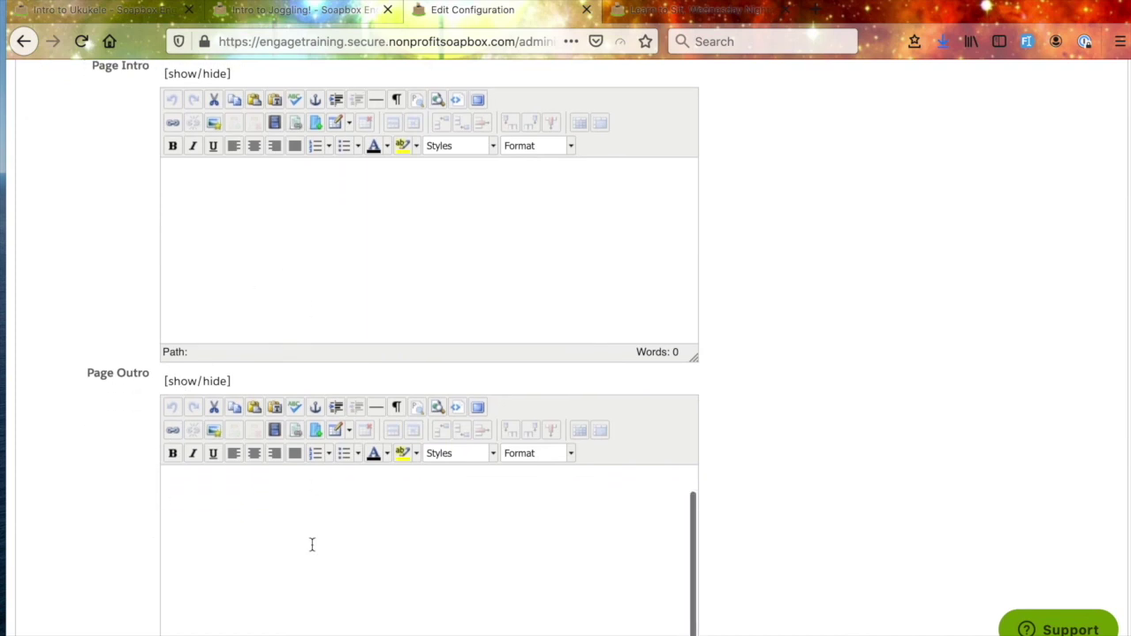
pyautogui.scroll(-10, 80, 605)
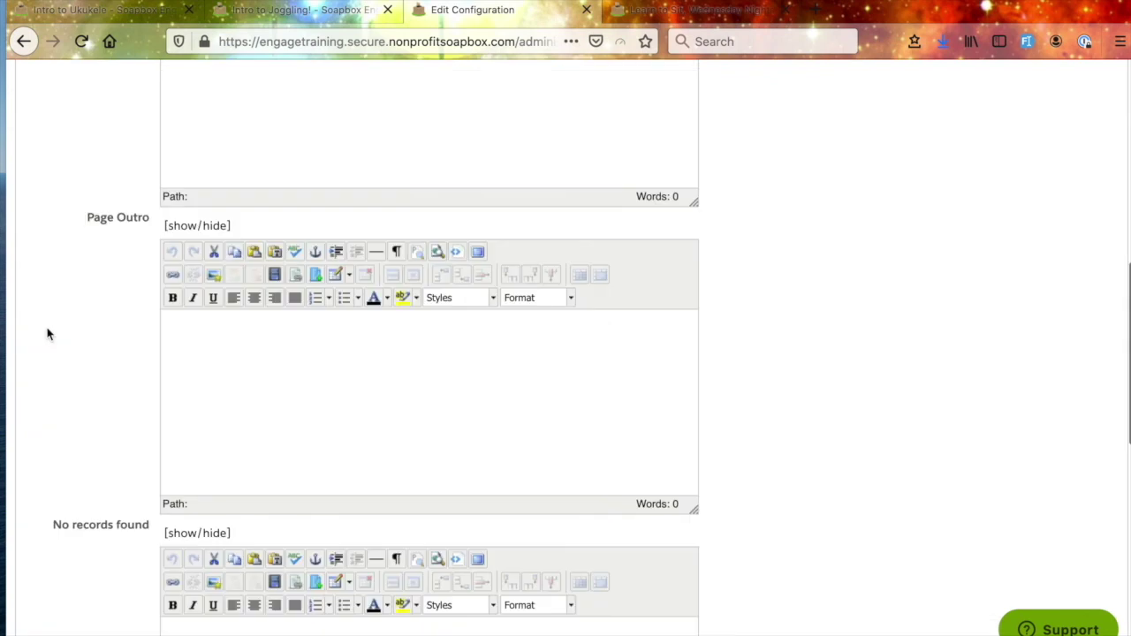
pyautogui.scroll(-6, 45, 330)
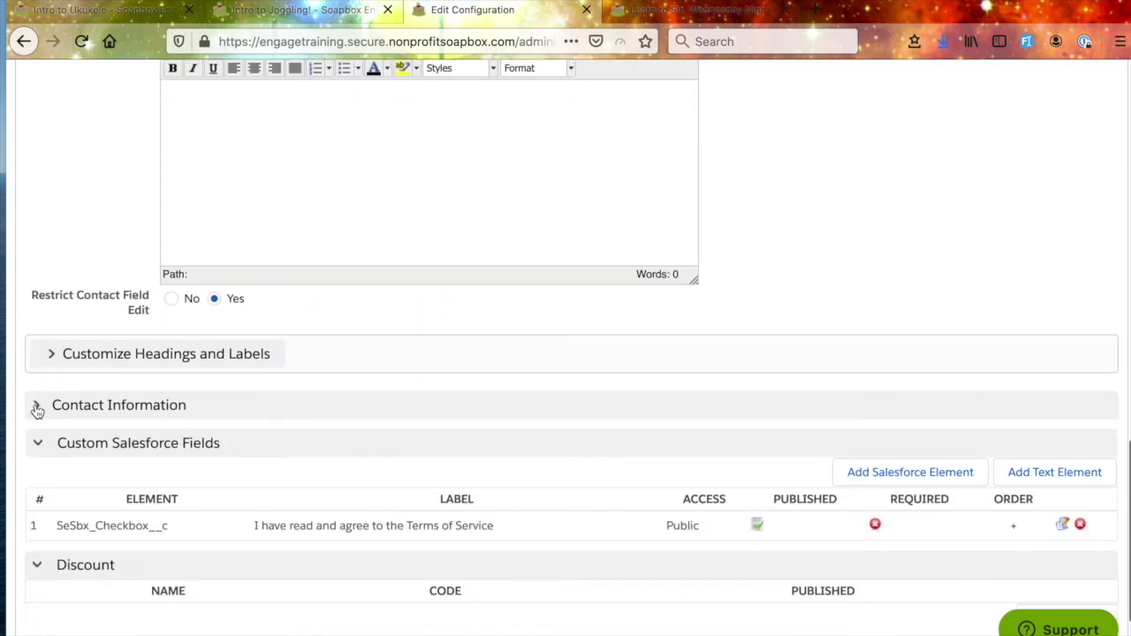
# - Expand the shopping cart's contact information section and review which contact fields can be requested or required
pyautogui.click(35, 404)
pyautogui.scroll(-5, 293, 498)
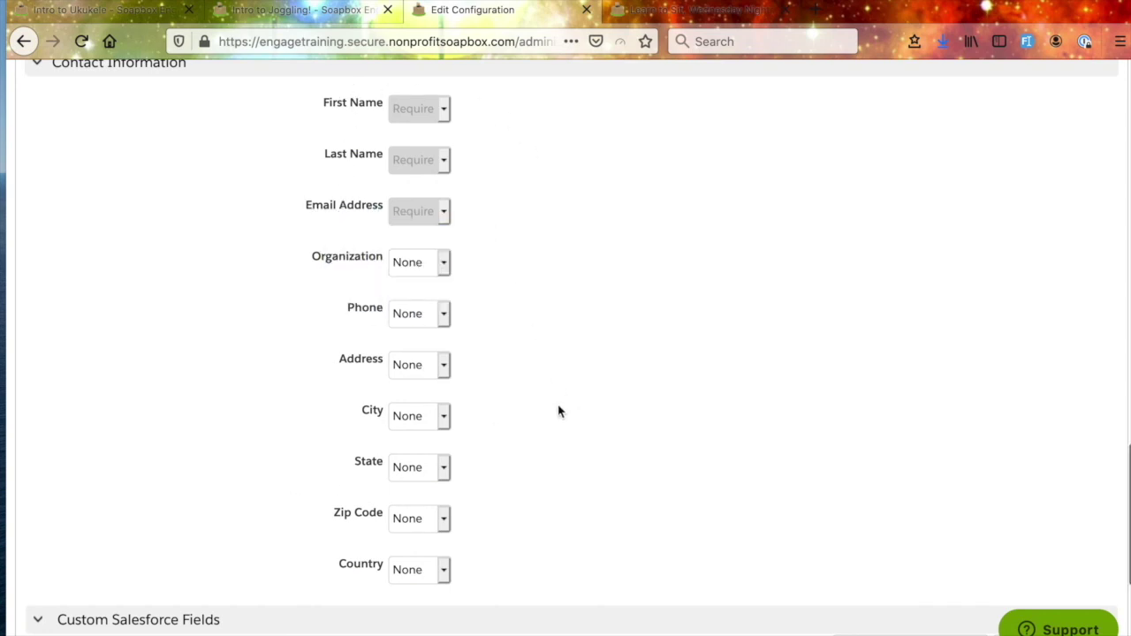
pyautogui.scroll(-1, 558, 411)
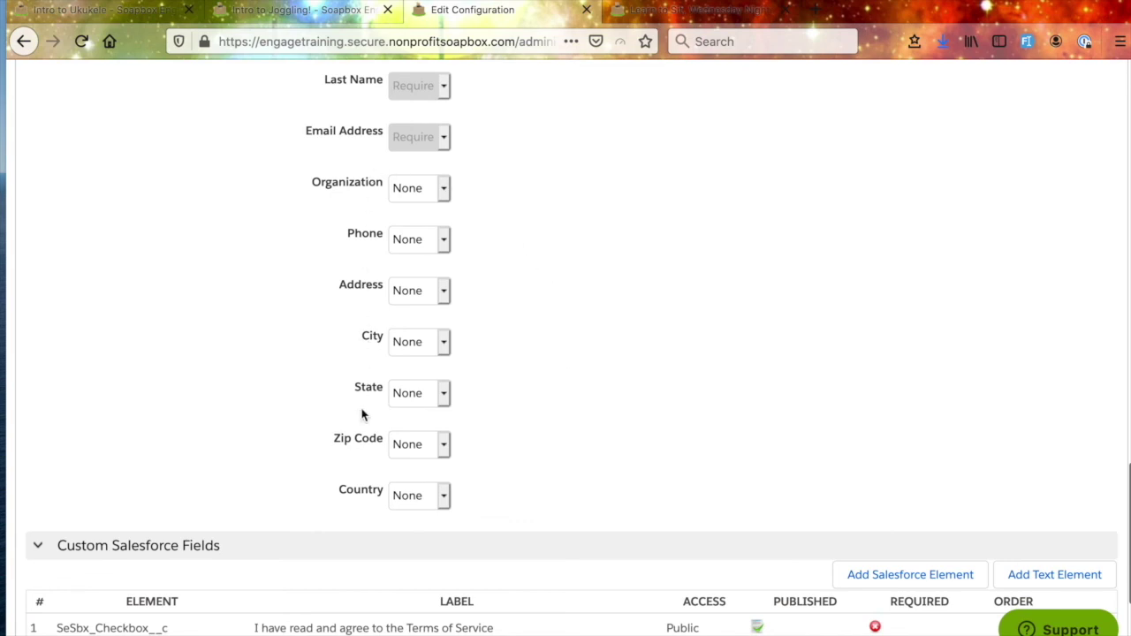
pyautogui.scroll(-3, 368, 529)
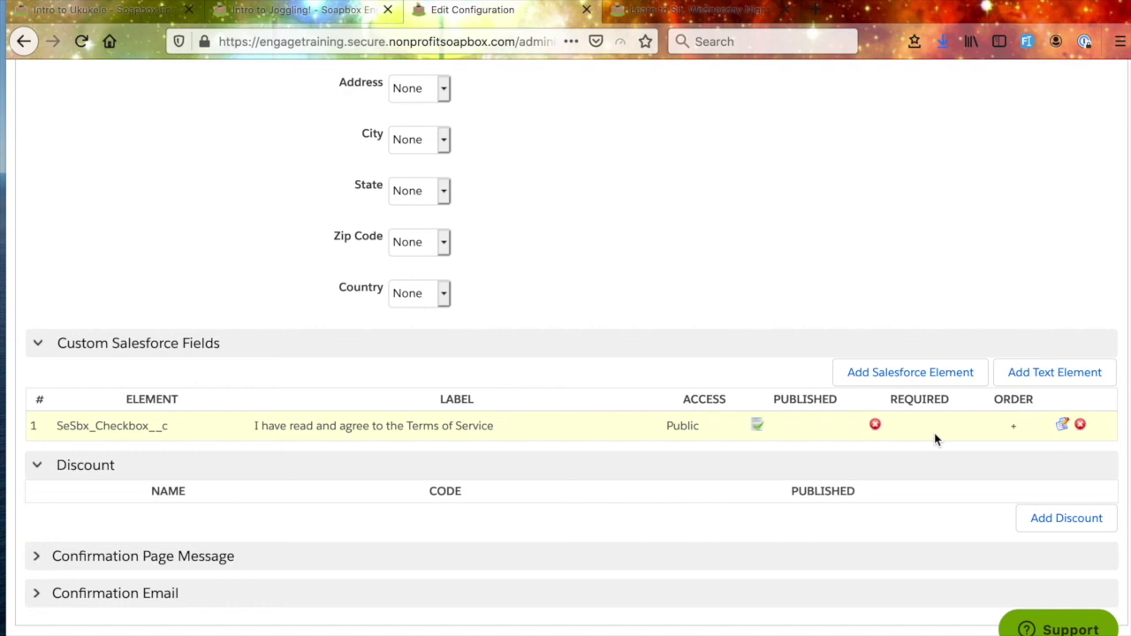
# - Examine the Salesforce fields available for a new cart element and the existing Terms of Service checkbox field
pyautogui.click(925, 375)
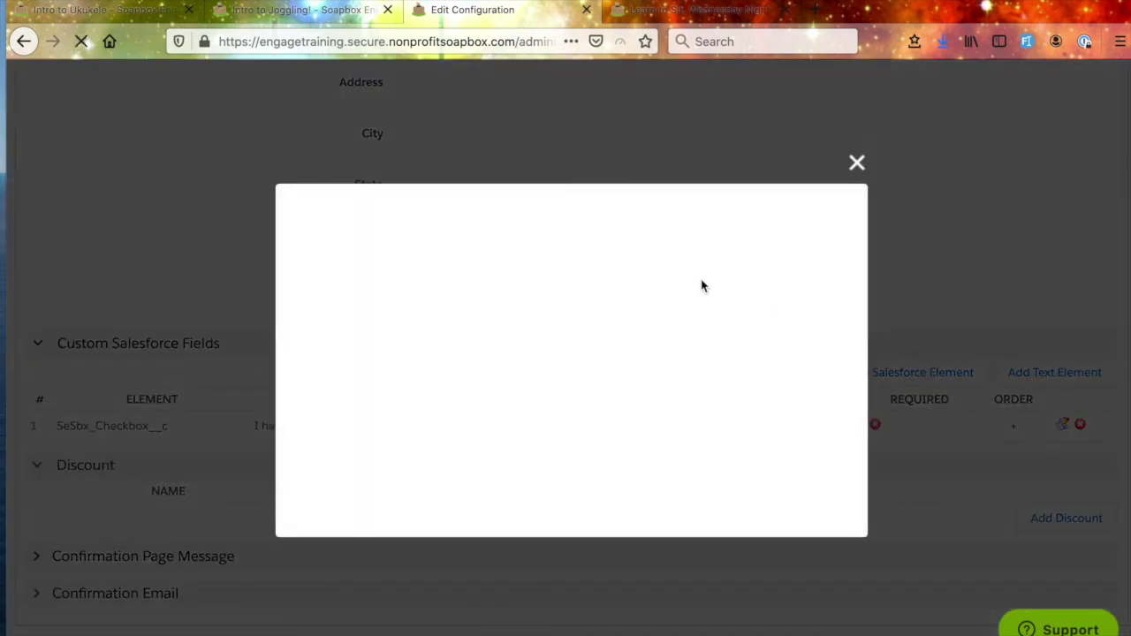
pyautogui.click(662, 255)
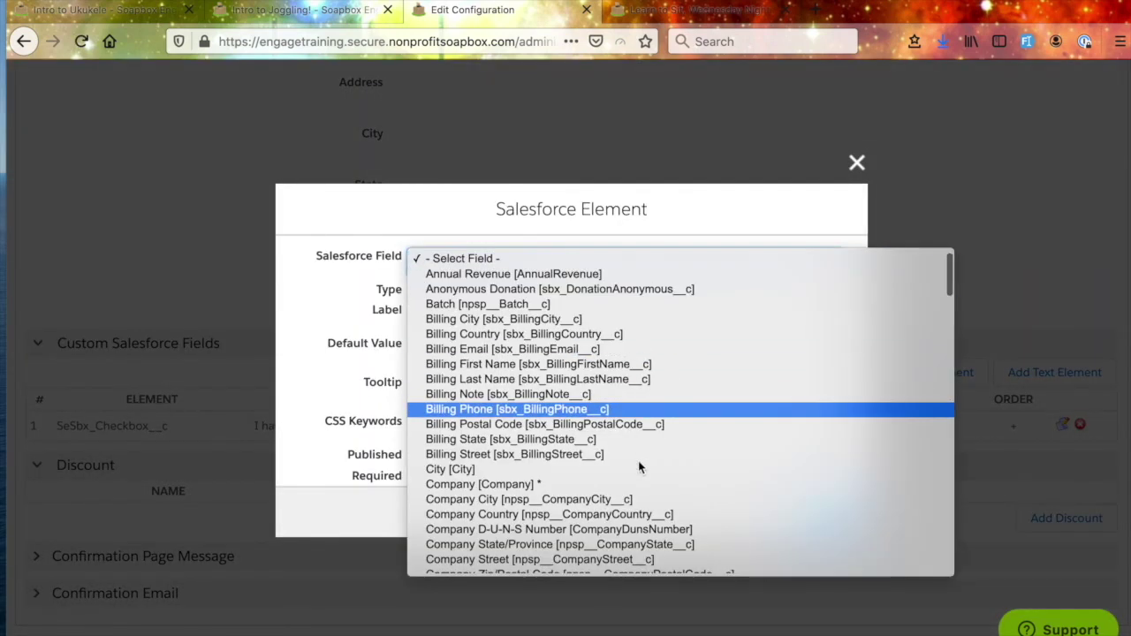
pyautogui.click(856, 163)
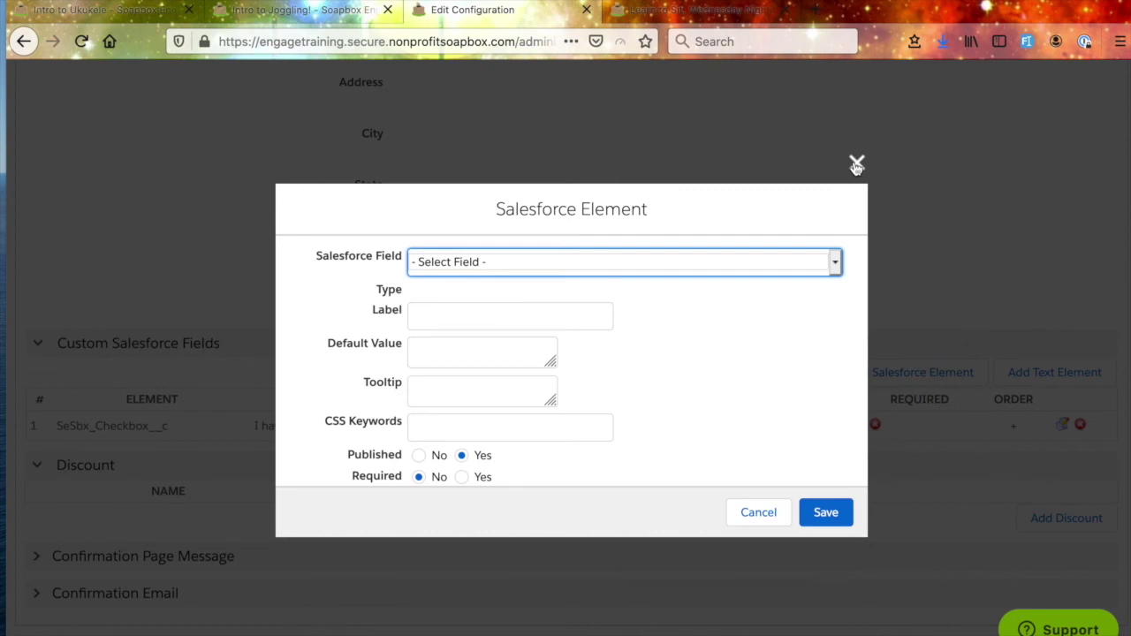
pyautogui.click(856, 163)
pyautogui.scroll(-1, 388, 424)
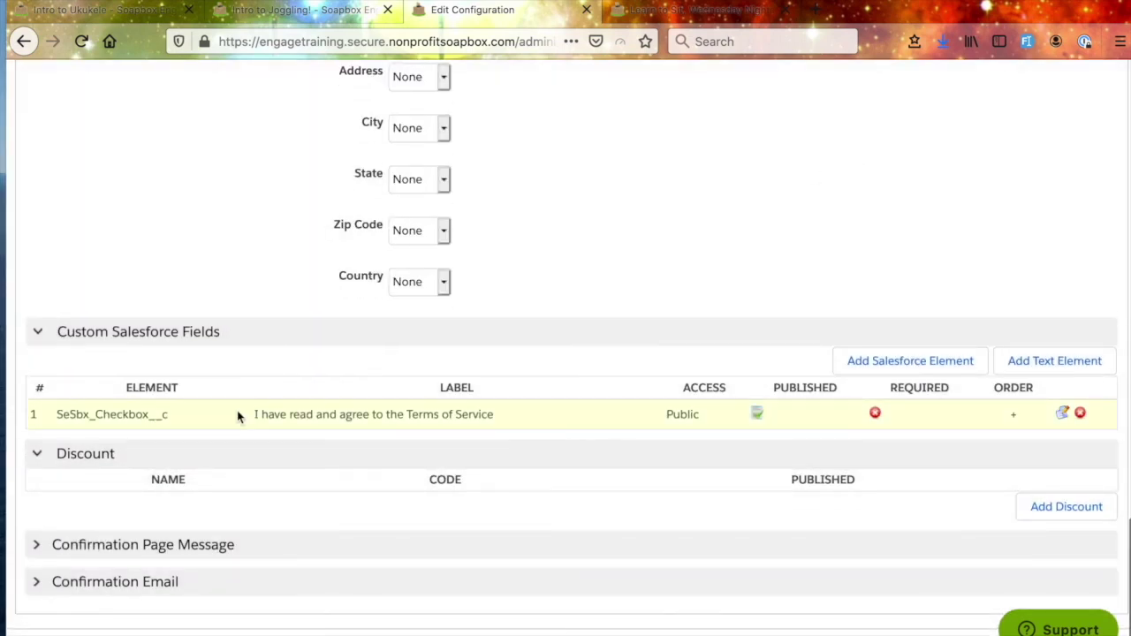
pyautogui.moveTo(244, 416); pyautogui.dragTo(551, 442)
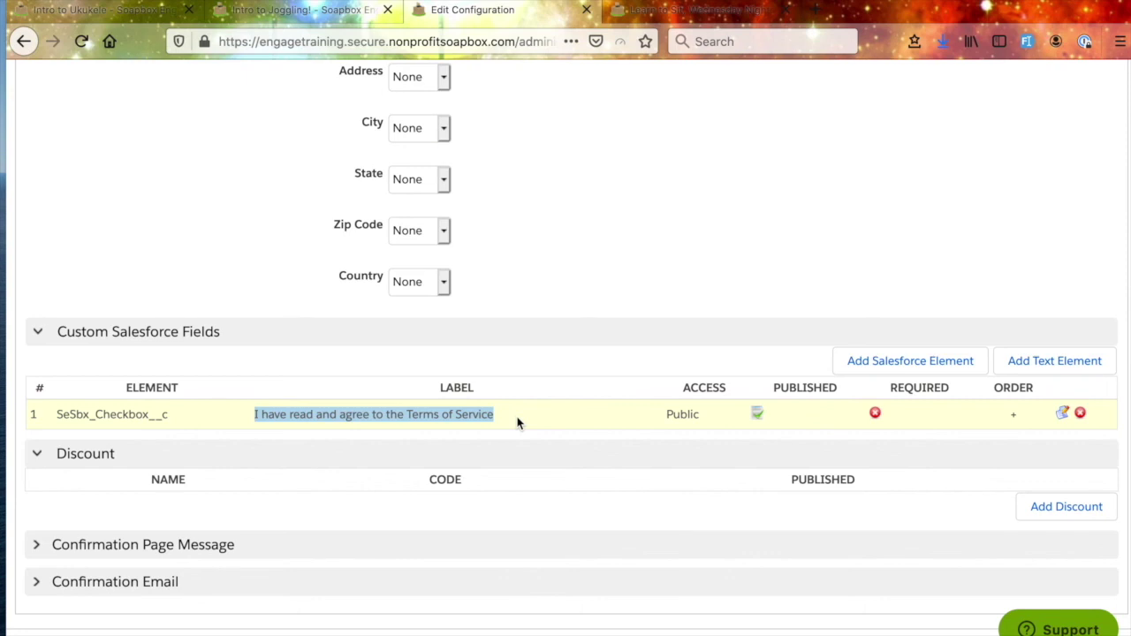
pyautogui.click(518, 423)
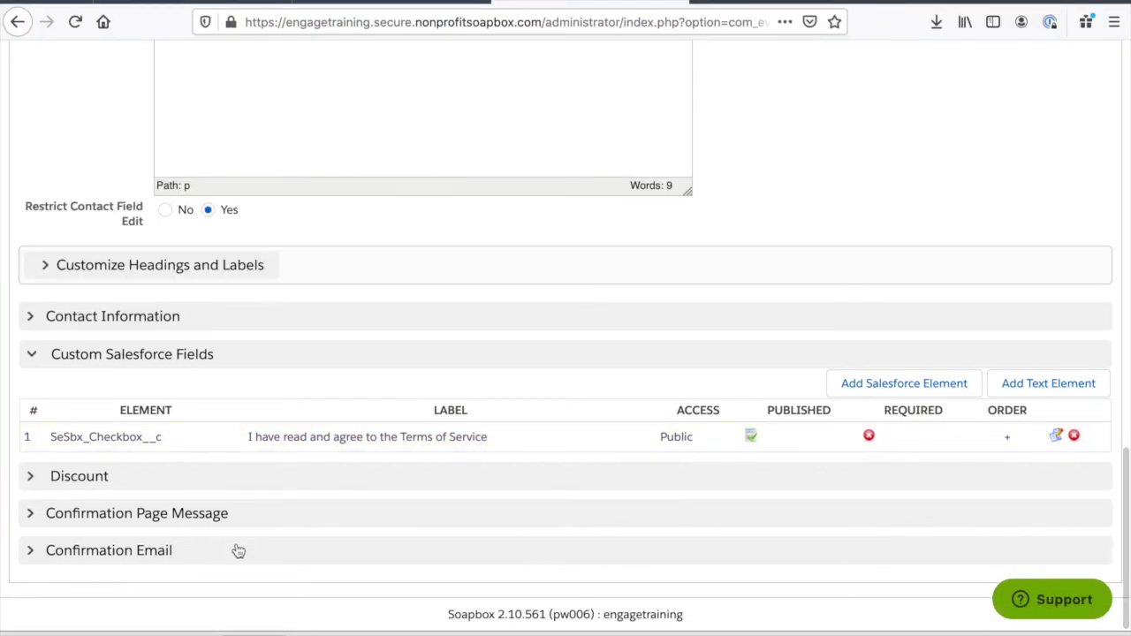
# - Start a new cart discount named Group Discount with code group101 and a minimum quantity of 5
pyautogui.click(31, 483)
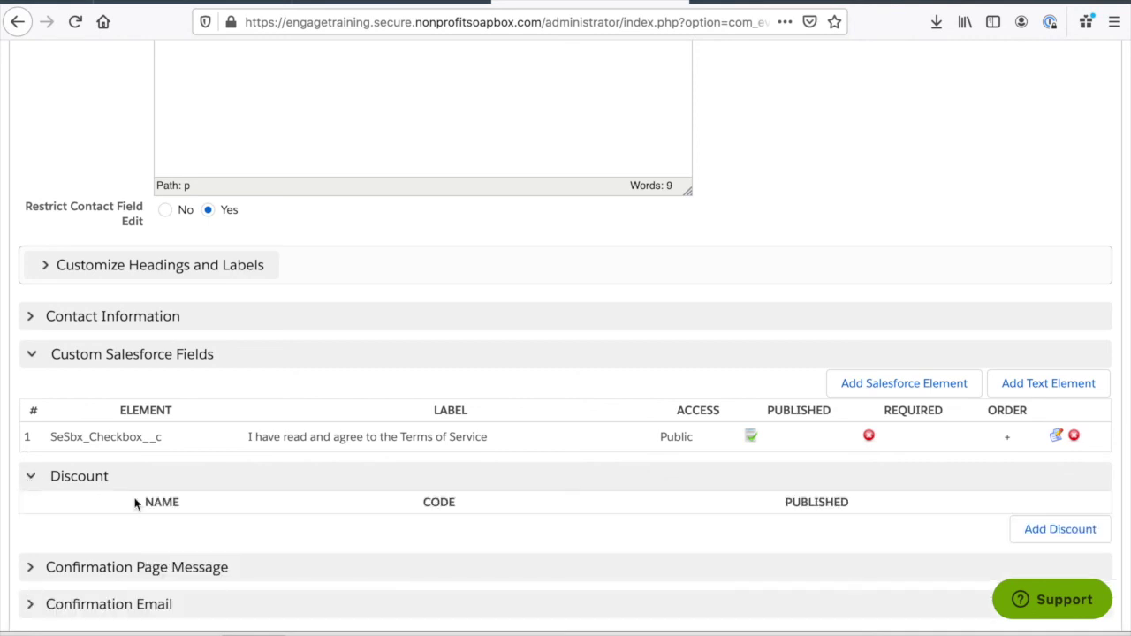
pyautogui.scroll(-1, 135, 502)
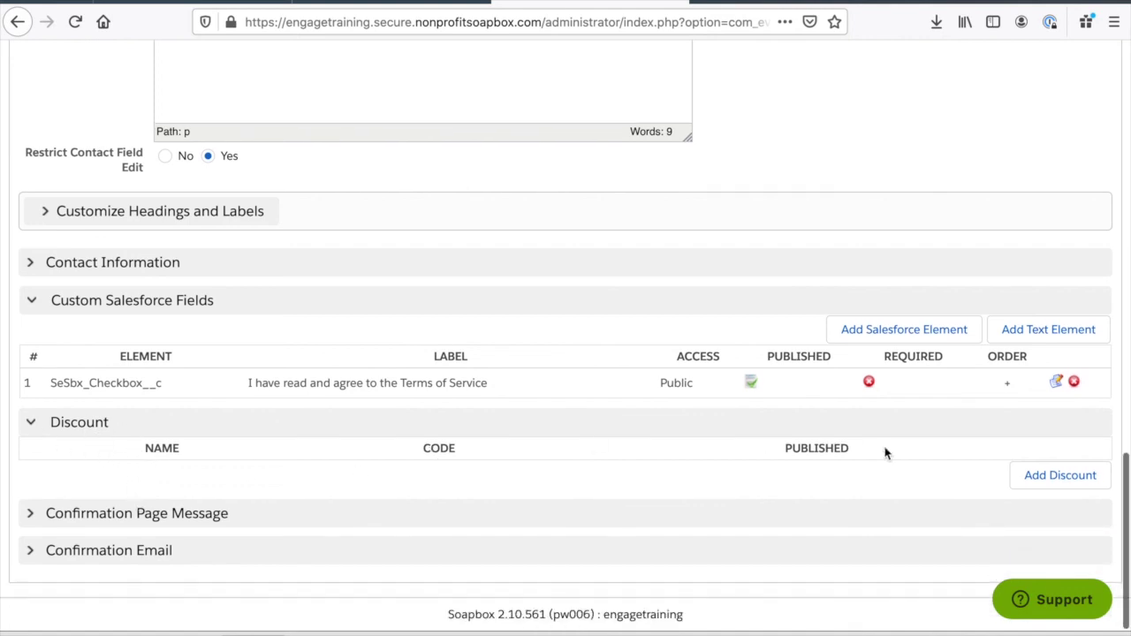
pyautogui.click(1050, 487)
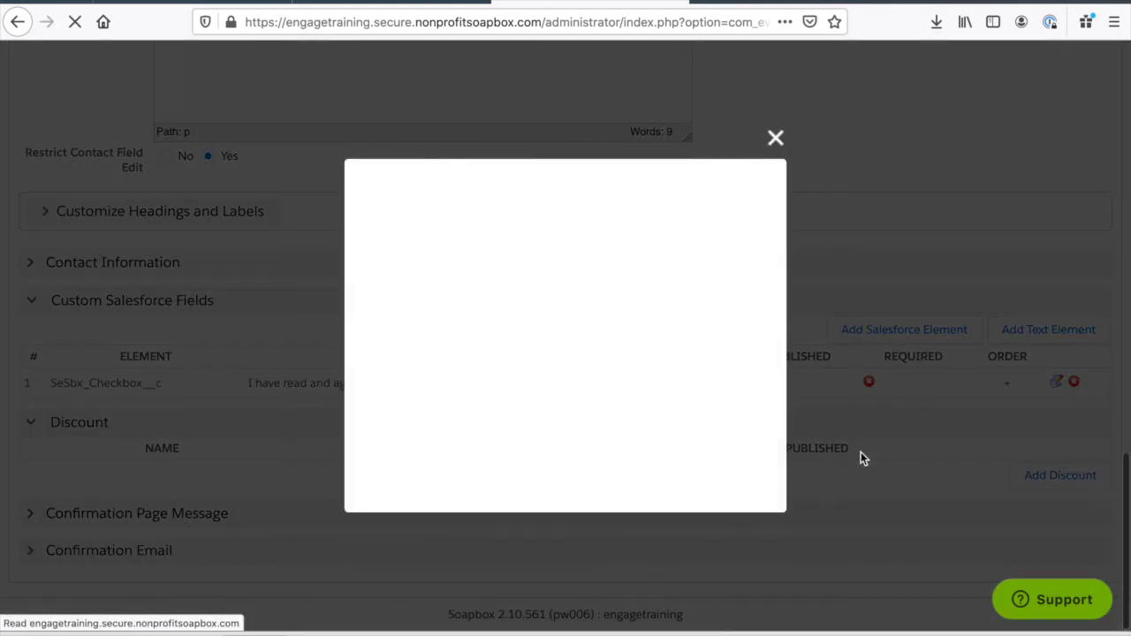
pyautogui.click(530, 257)
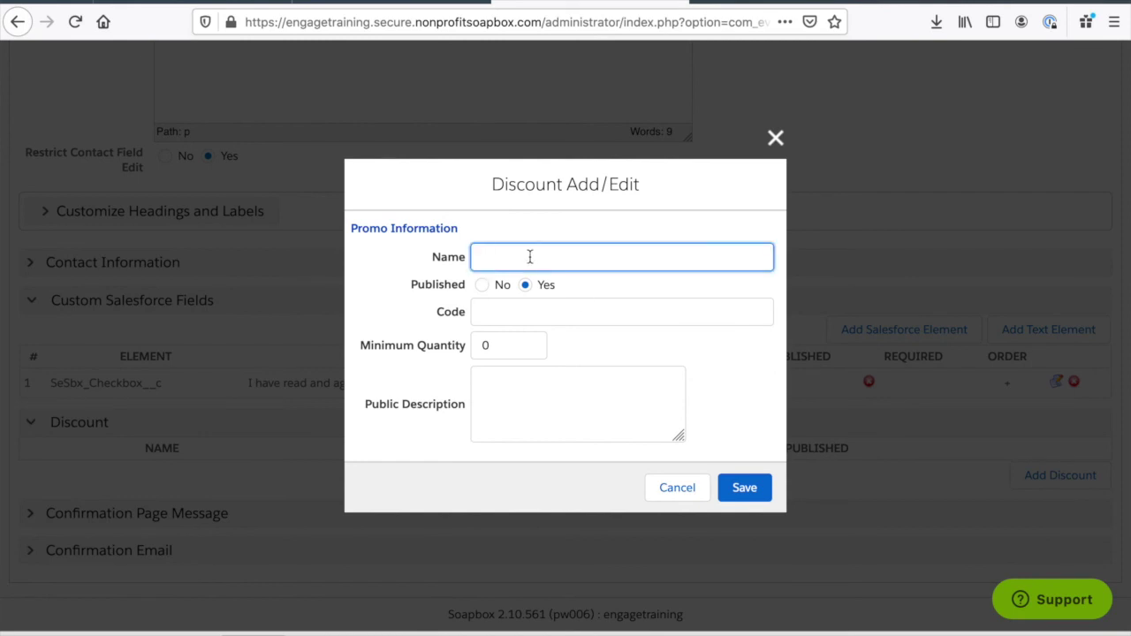
pyautogui.write('Group Discount')
pyautogui.click(518, 311)
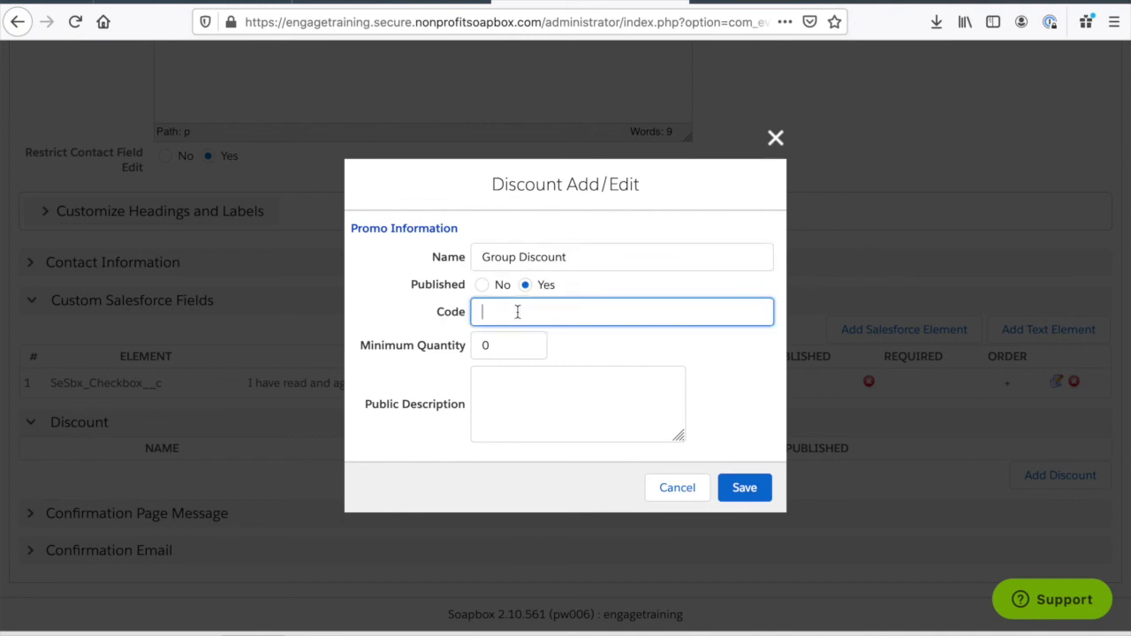
pyautogui.write('group101')
pyautogui.press('Tab')
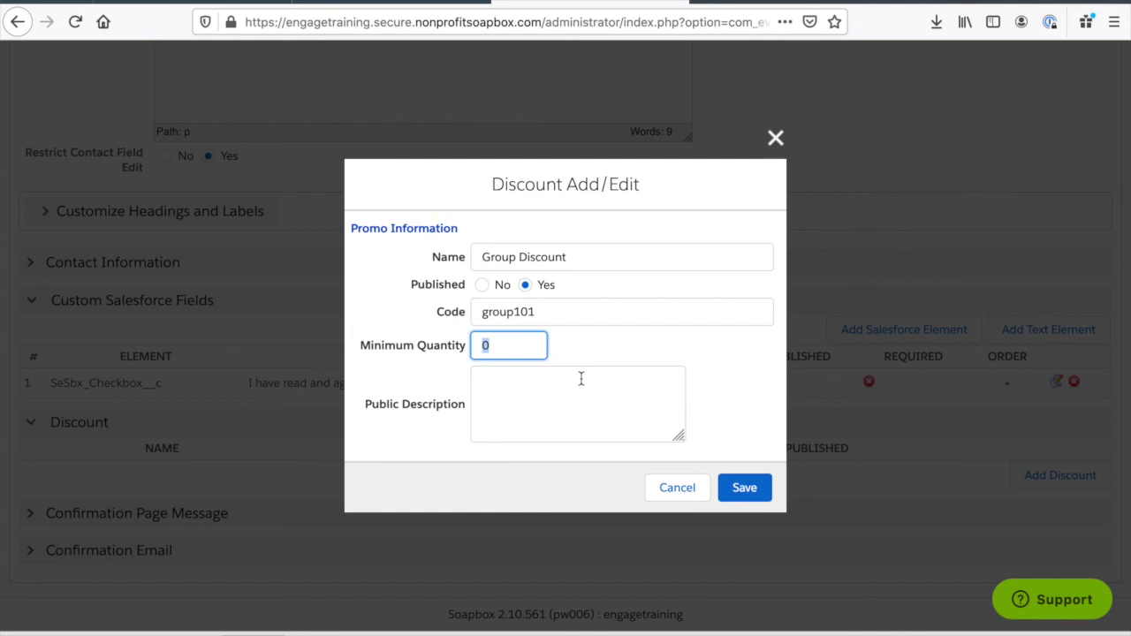
pyautogui.write('5')
pyautogui.click(648, 356)
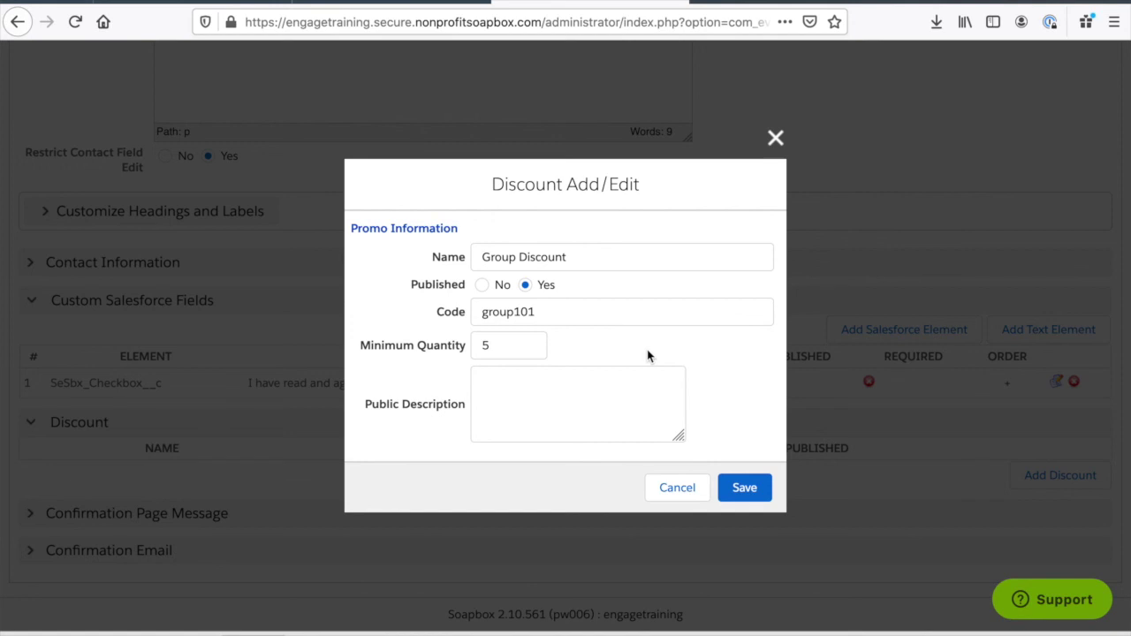
# - Enter "Group discount for five or more" as the discount's public description and save the discount
pyautogui.click(622, 389)
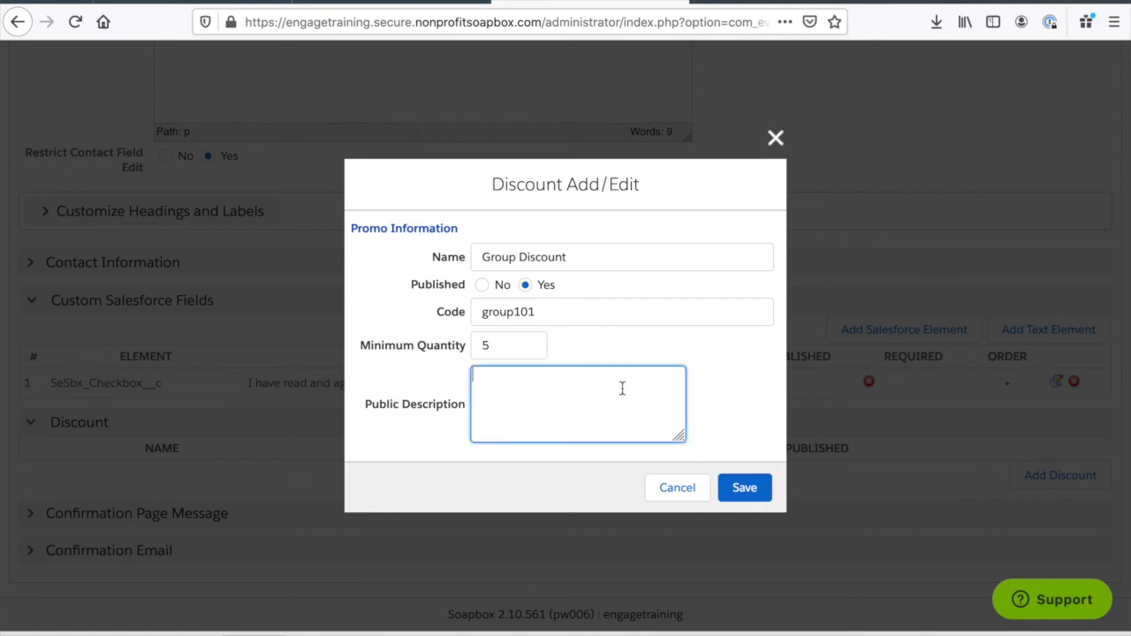
pyautogui.write('Grou')
pyautogui.write('p discount fo')
pyautogui.write('r fi')
pyautogui.press('BackSpace')
pyautogui.write('ive or n')
pyautogui.write('ore1')
pyautogui.click(759, 488)
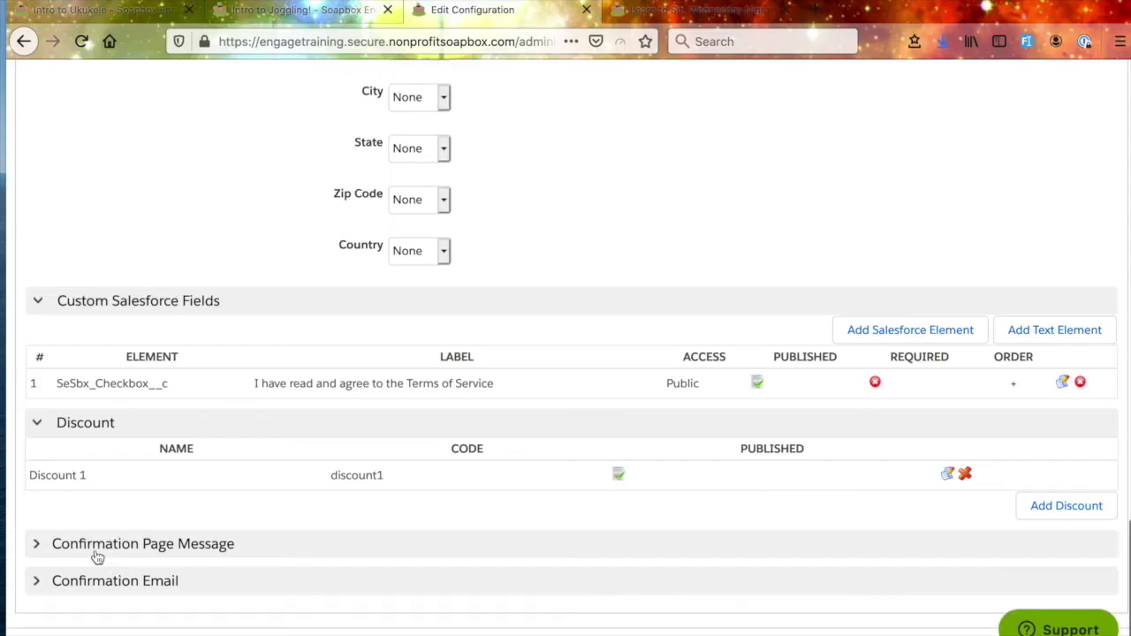
# - Fill the confirmation page message's content with a Lorem ipsum placeholder paragraph using the !lorem snippet
pyautogui.click(106, 543)
pyautogui.scroll(-6, 388, 578)
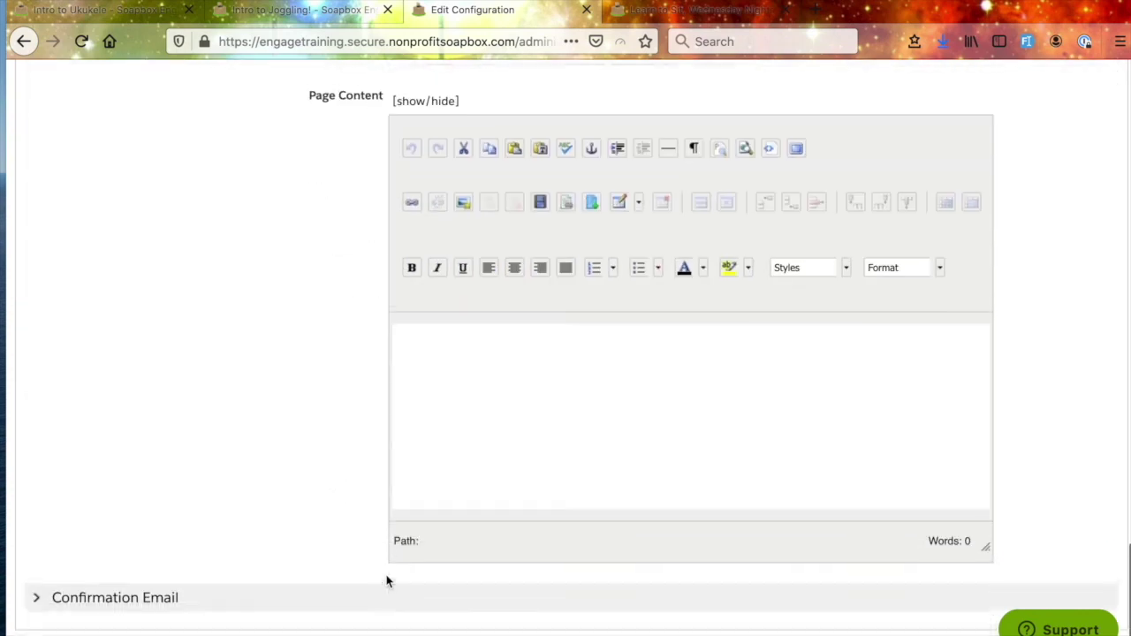
pyautogui.scroll(2, 386, 581)
pyautogui.click(475, 469)
pyautogui.write('!lorem')
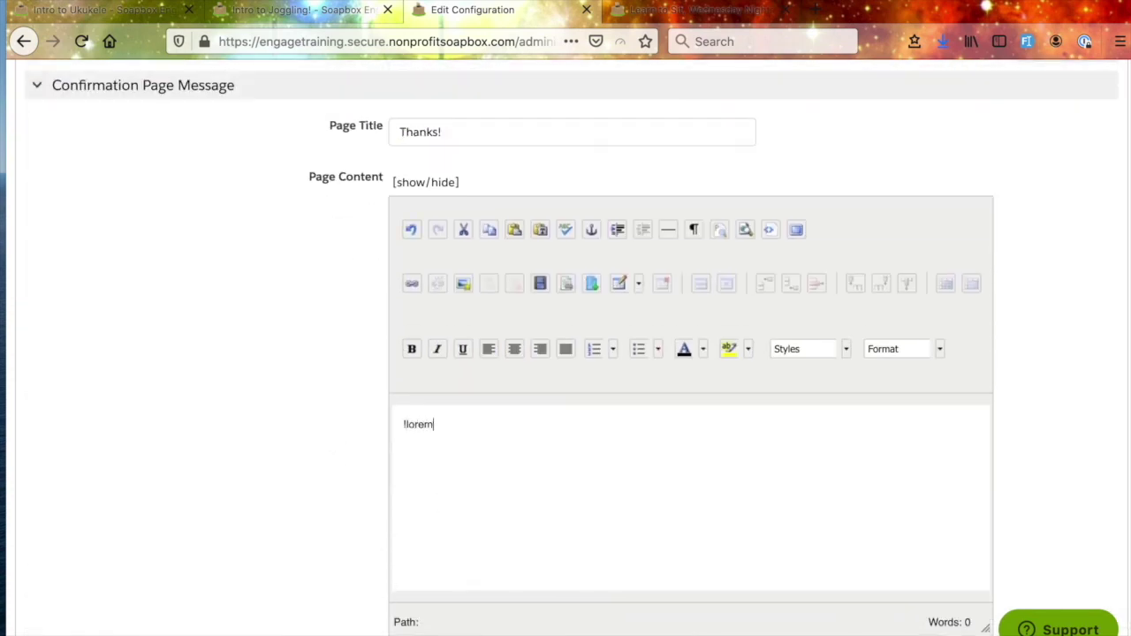
pyautogui.scroll(-2, 270, 480)
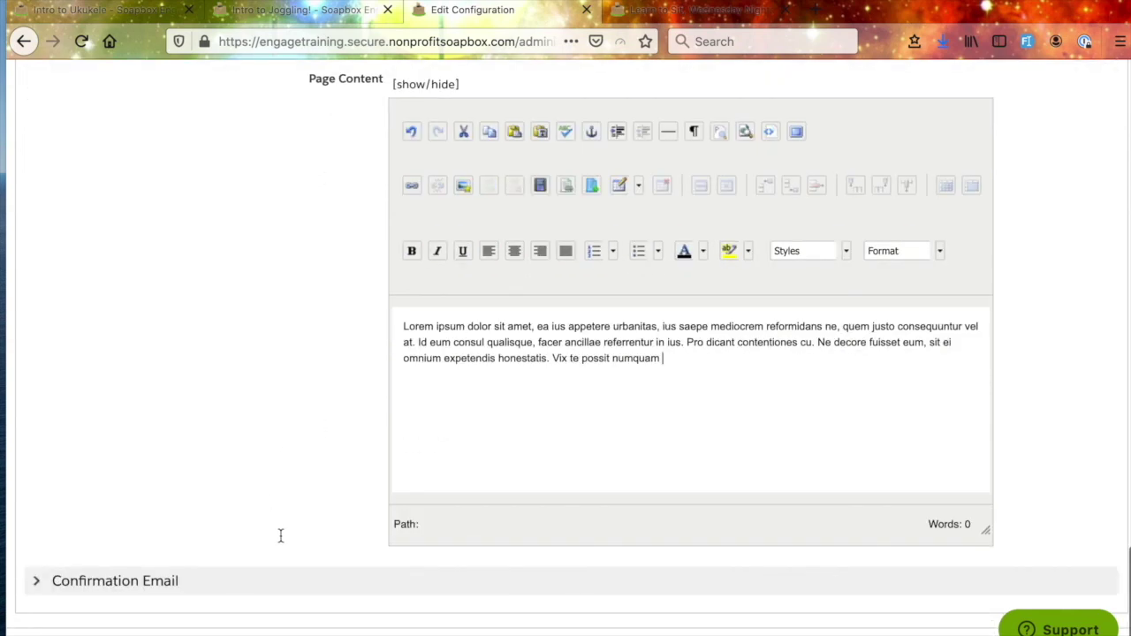
pyautogui.scroll(2, 252, 240)
pyautogui.scroll(-2, 253, 239)
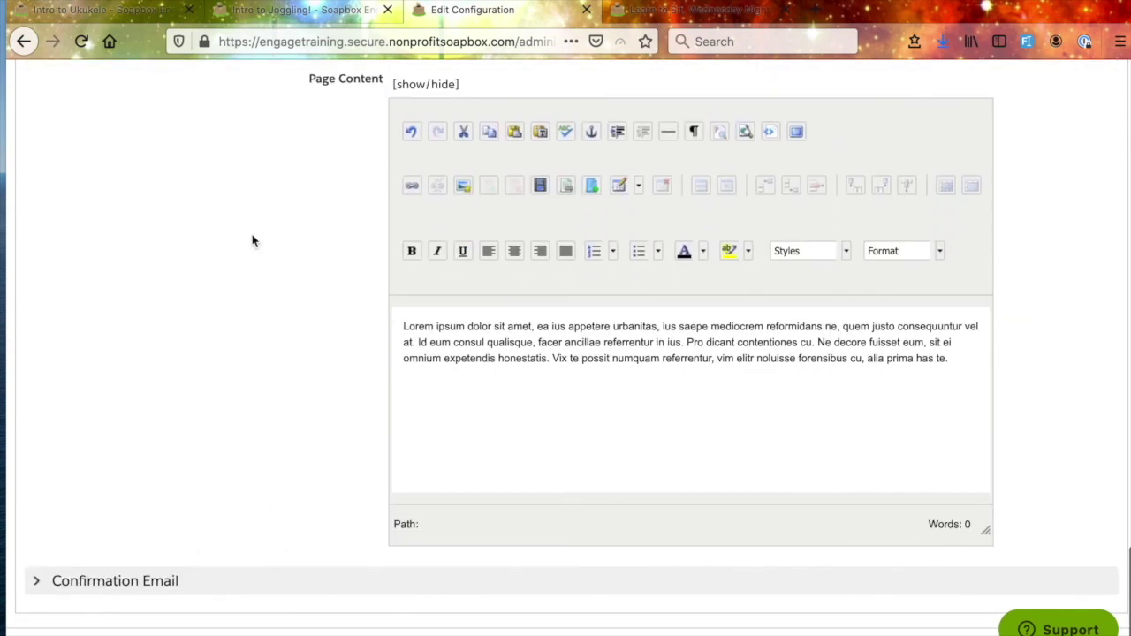
# - Expand the cart's confirmation email section and review its sending option, sender, copy recipient, subject and text settings
pyautogui.click(37, 584)
pyautogui.scroll(-10, 282, 454)
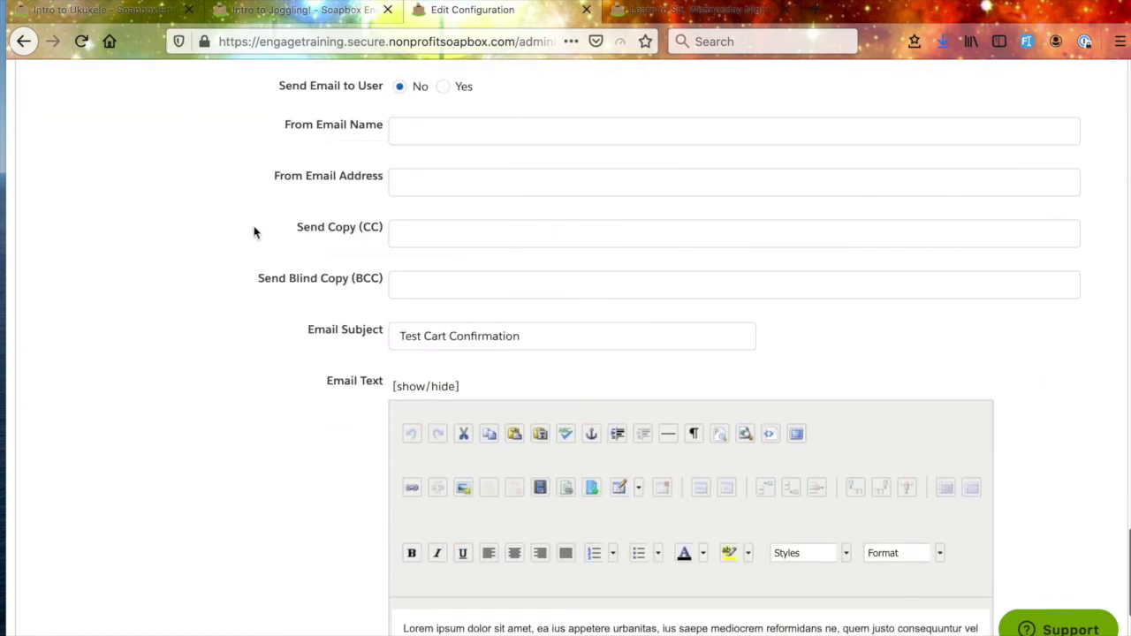
pyautogui.moveTo(296, 186)
pyautogui.scroll(-2, 313, 245)
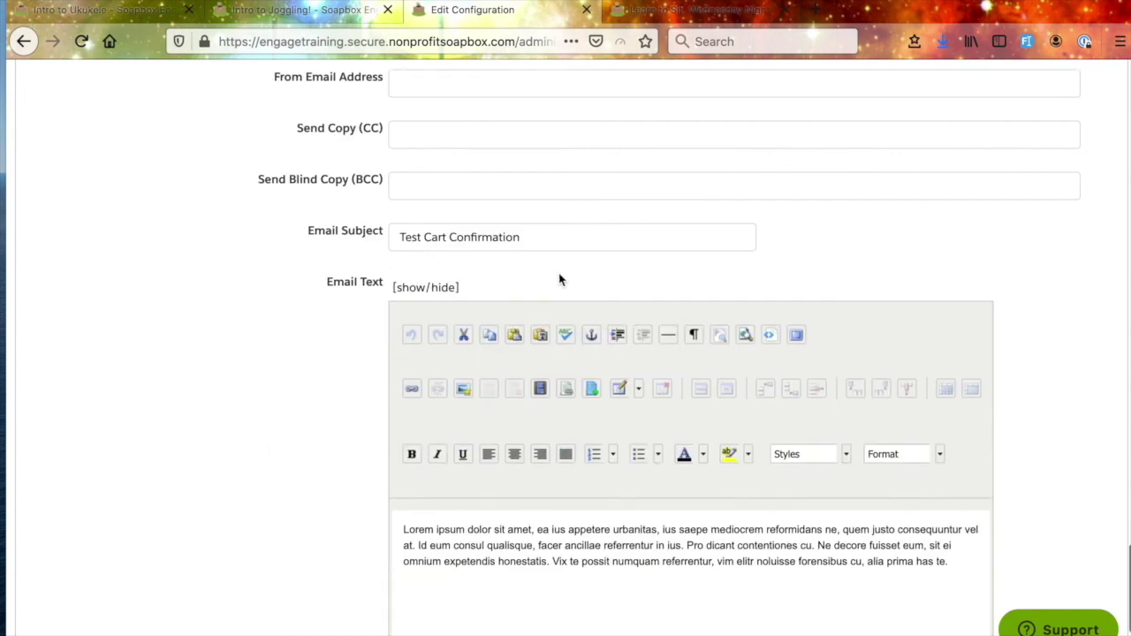
pyautogui.scroll(-3, 327, 467)
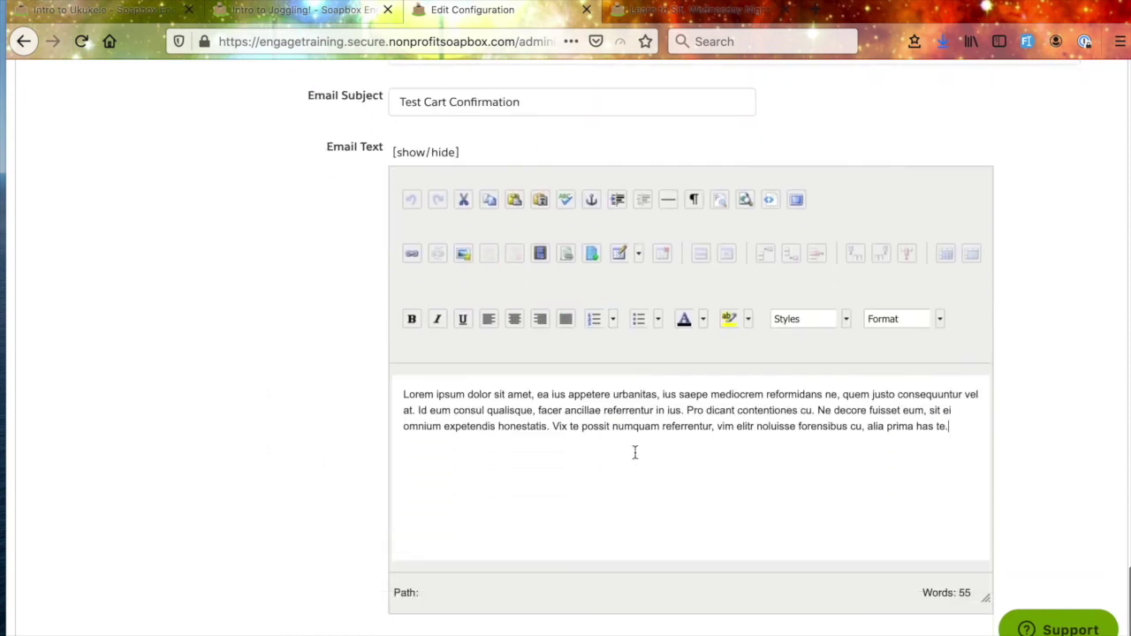
# - Check the variables available for the confirmation email text and add the line "Thank you {name}" above the existing paragraph
pyautogui.moveTo(633, 452); pyautogui.dragTo(389, 381)
pyautogui.moveTo(345, 150)
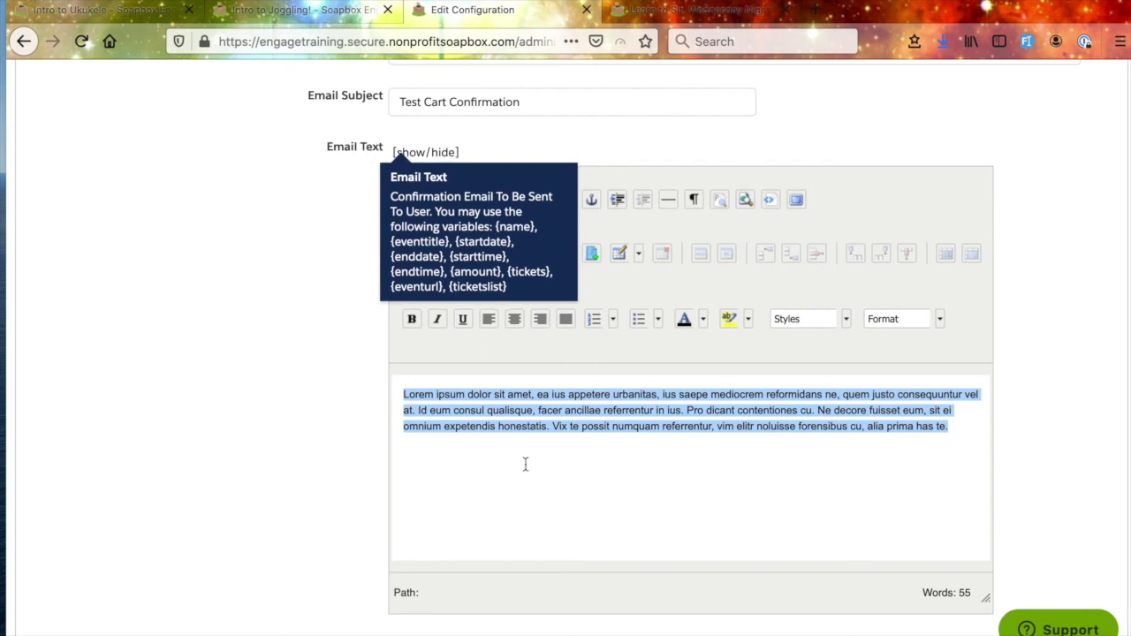
pyautogui.click(402, 396)
pyautogui.press('Return')
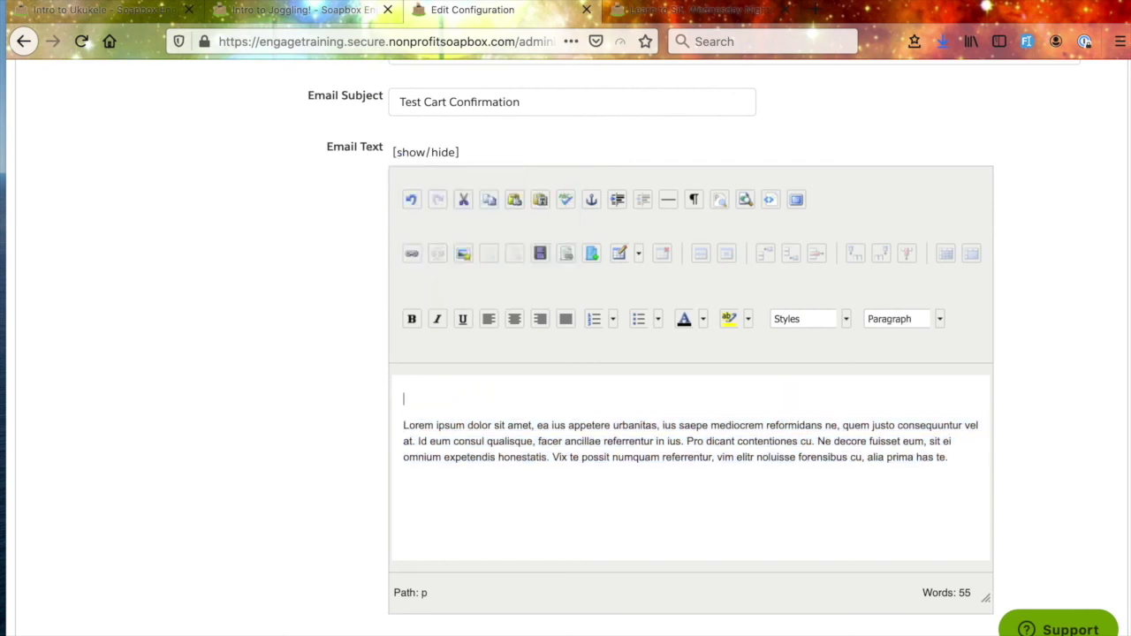
pyautogui.write('Thank you ')
pyautogui.write('{}')
pyautogui.write('name')
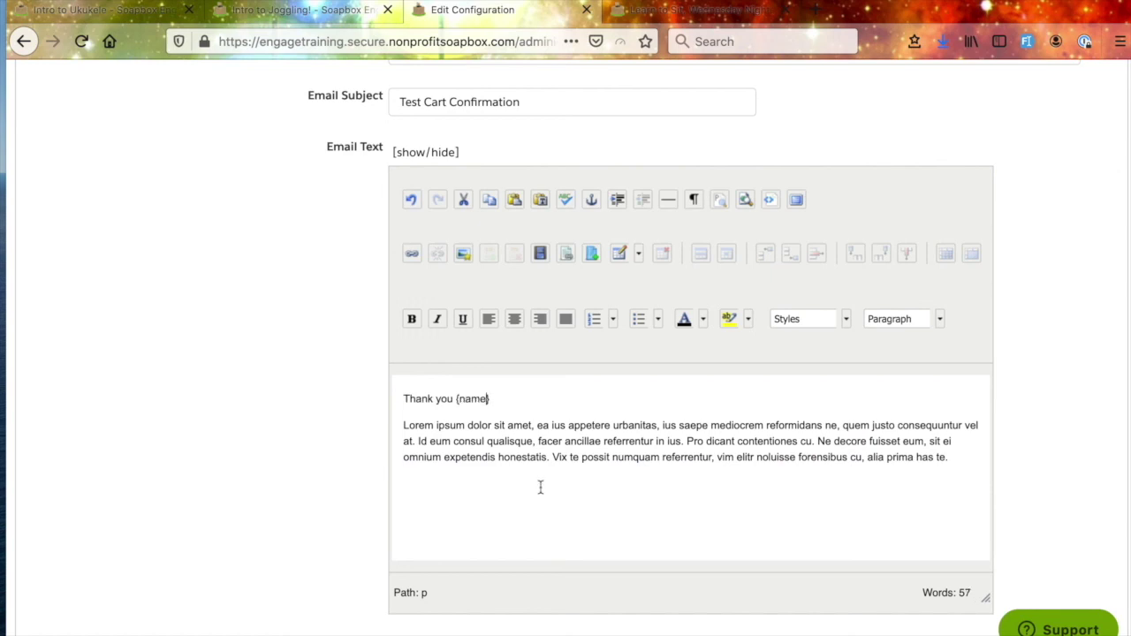
# - Save the shopping cart configuration
pyautogui.scroll(-1, 537, 481)
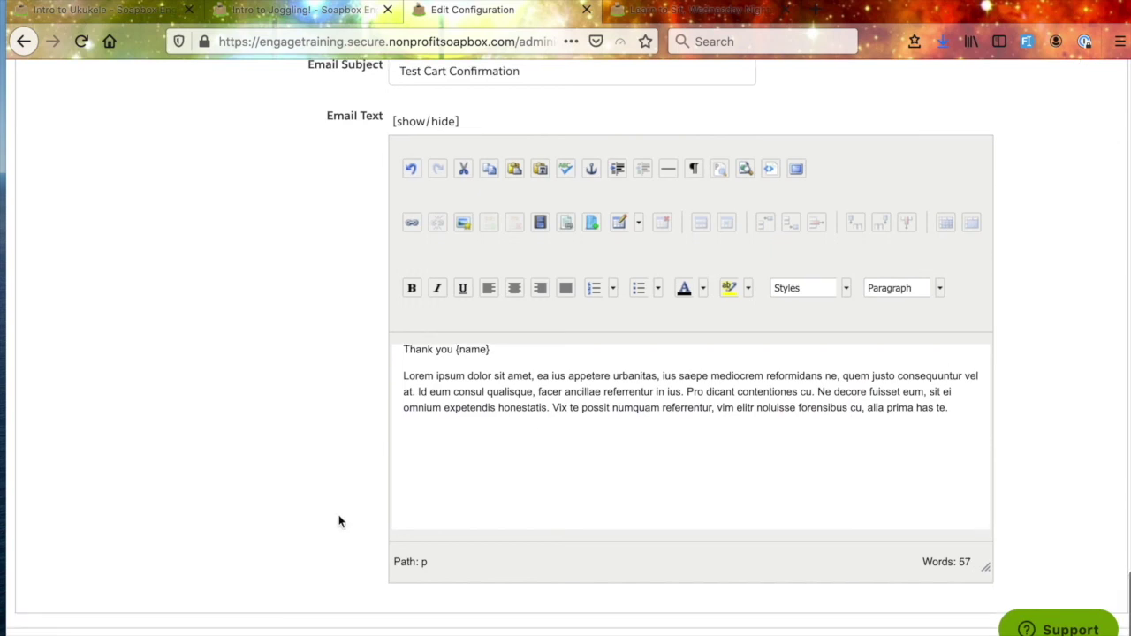
pyautogui.scroll(10, 338, 520)
pyautogui.scroll(5, 338, 520)
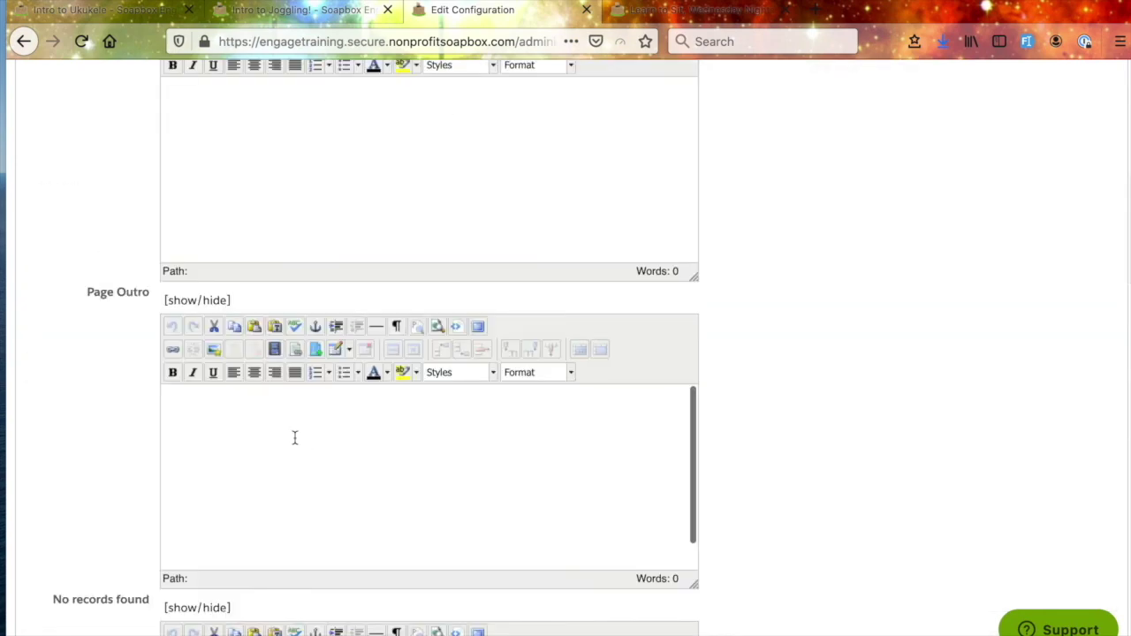
pyautogui.scroll(10, 63, 389)
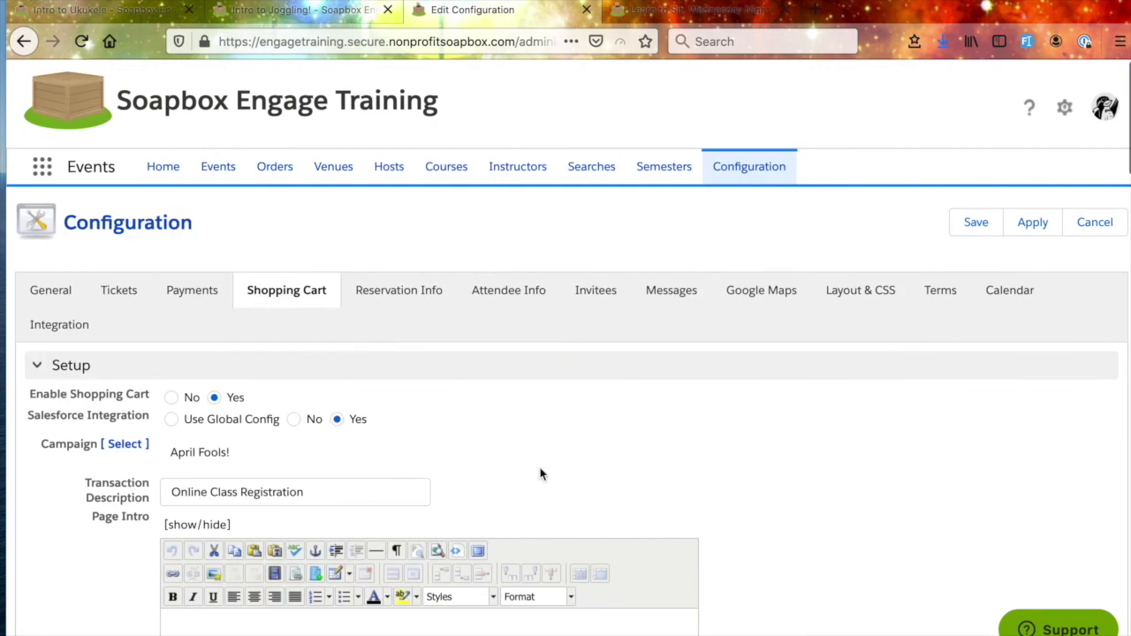
pyautogui.scroll(-1, 525, 459)
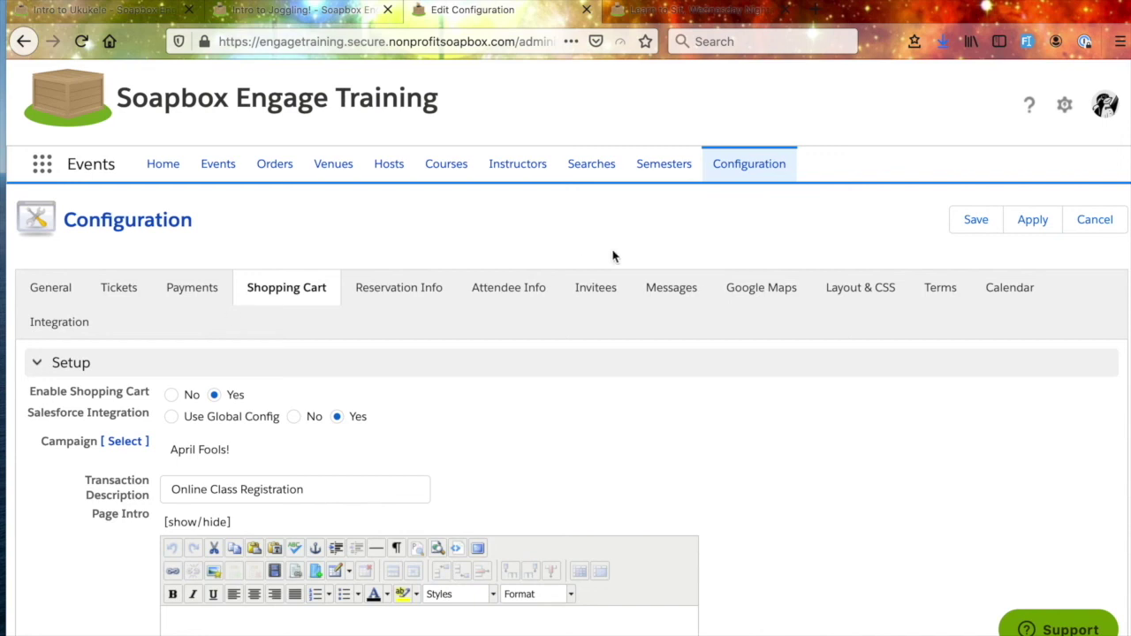
pyautogui.click(977, 221)
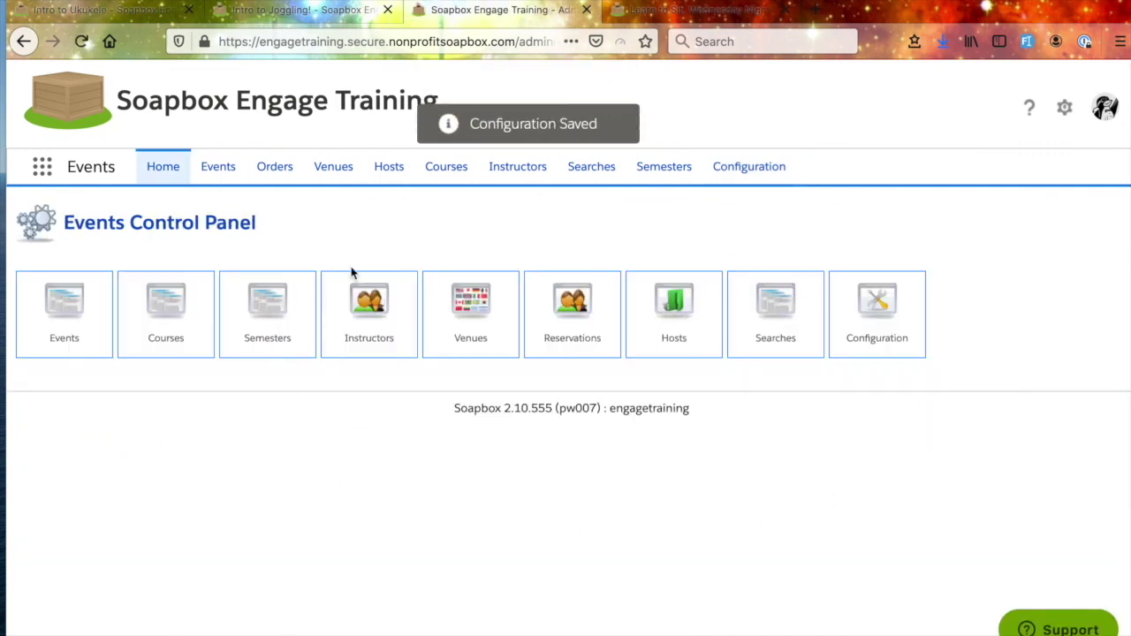
# - Open the event orders and review the list of reservations by event
pyautogui.click(279, 173)
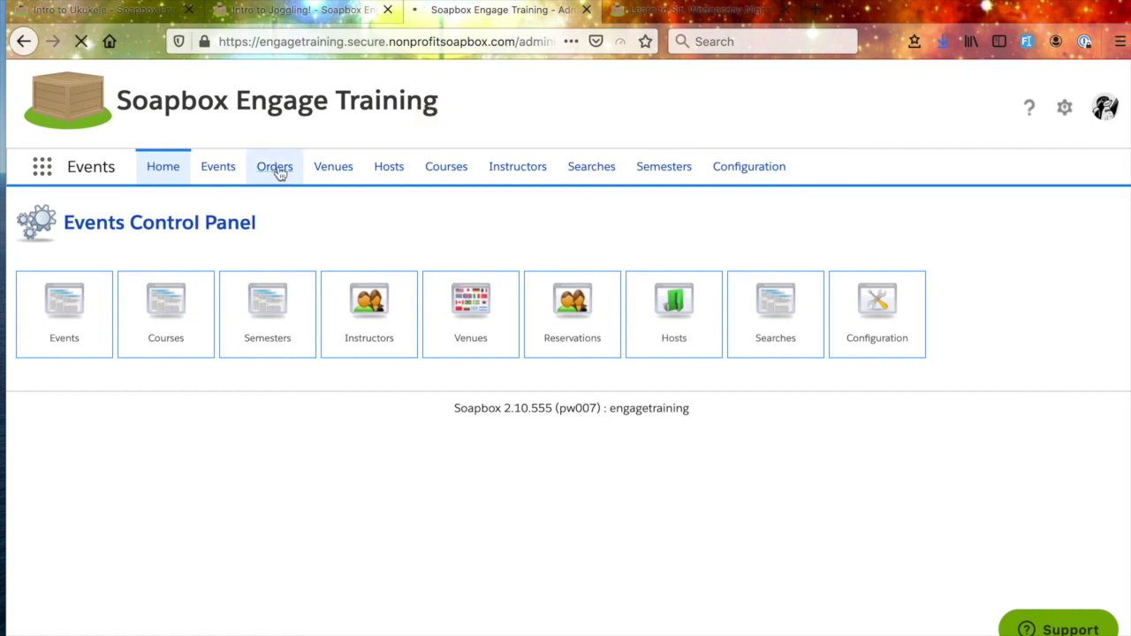
pyautogui.scroll(-5, 318, 456)
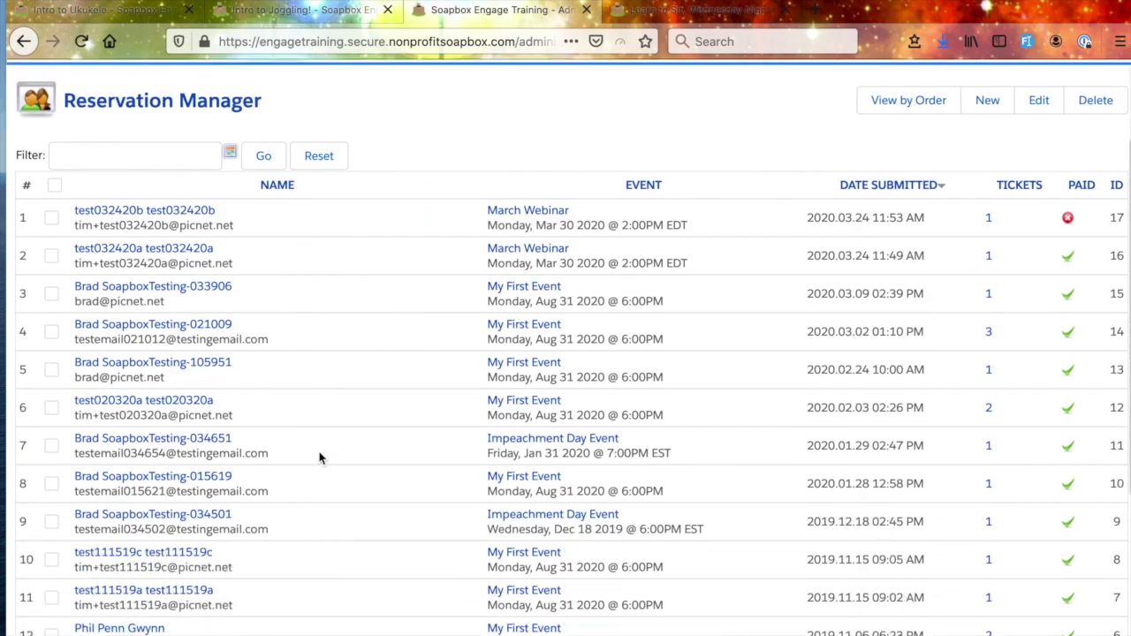
pyautogui.scroll(5, 319, 456)
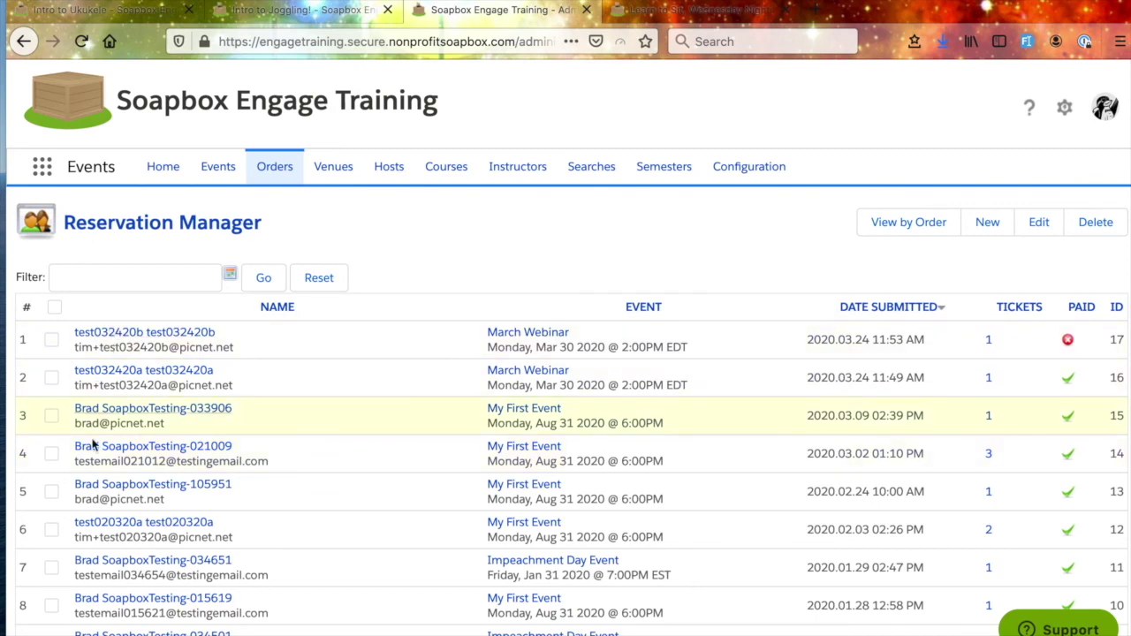
pyautogui.scroll(-2, 404, 425)
pyautogui.scroll(2, 404, 425)
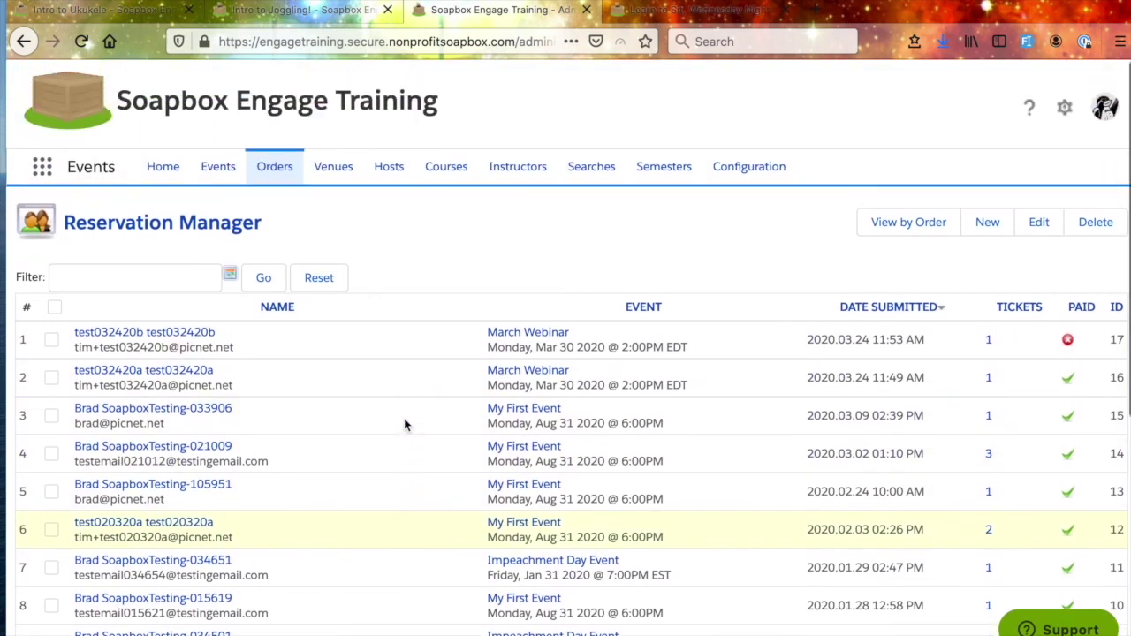
# - View the reservations by order and examine the payment and Salesforce columns and the first order's registrant name and email
pyautogui.click(921, 227)
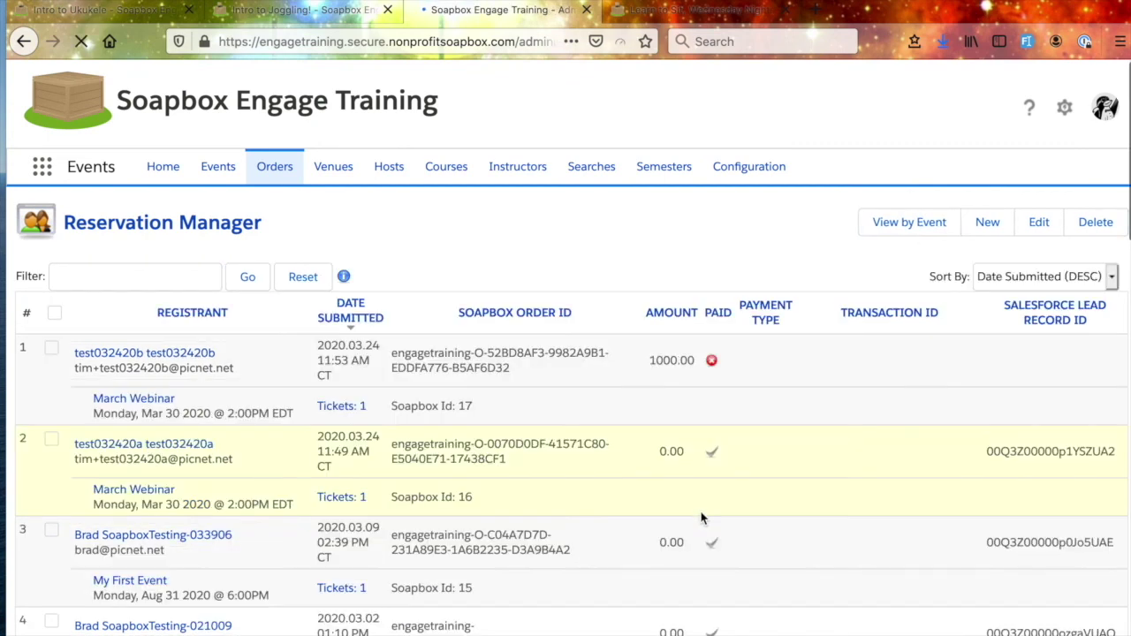
pyautogui.scroll(-1, 702, 517)
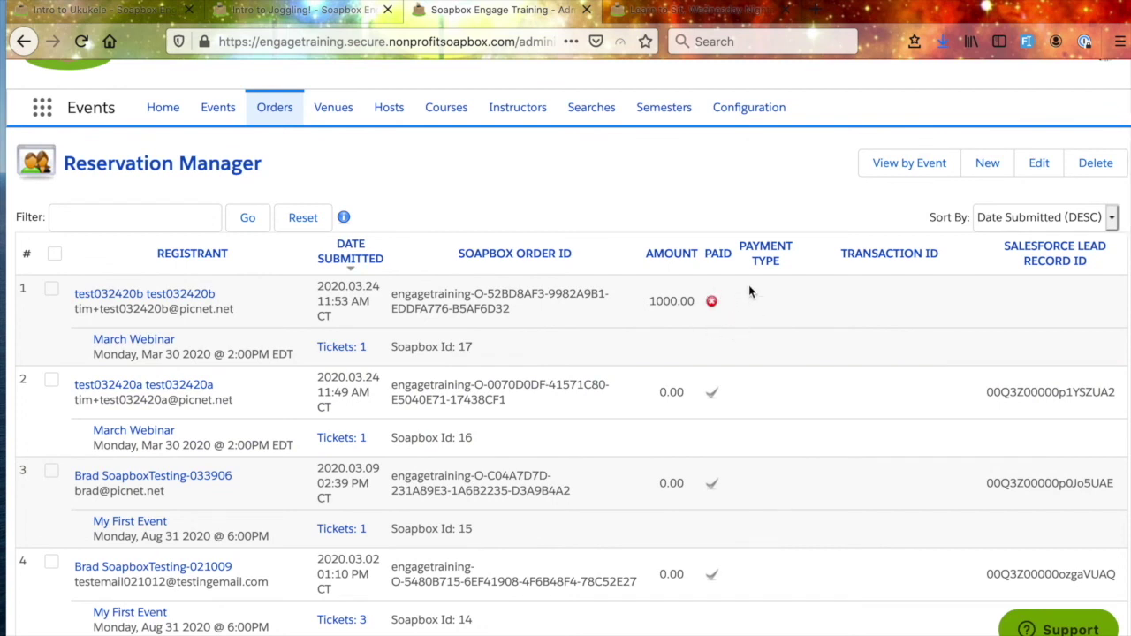
pyautogui.scroll(-1, 742, 442)
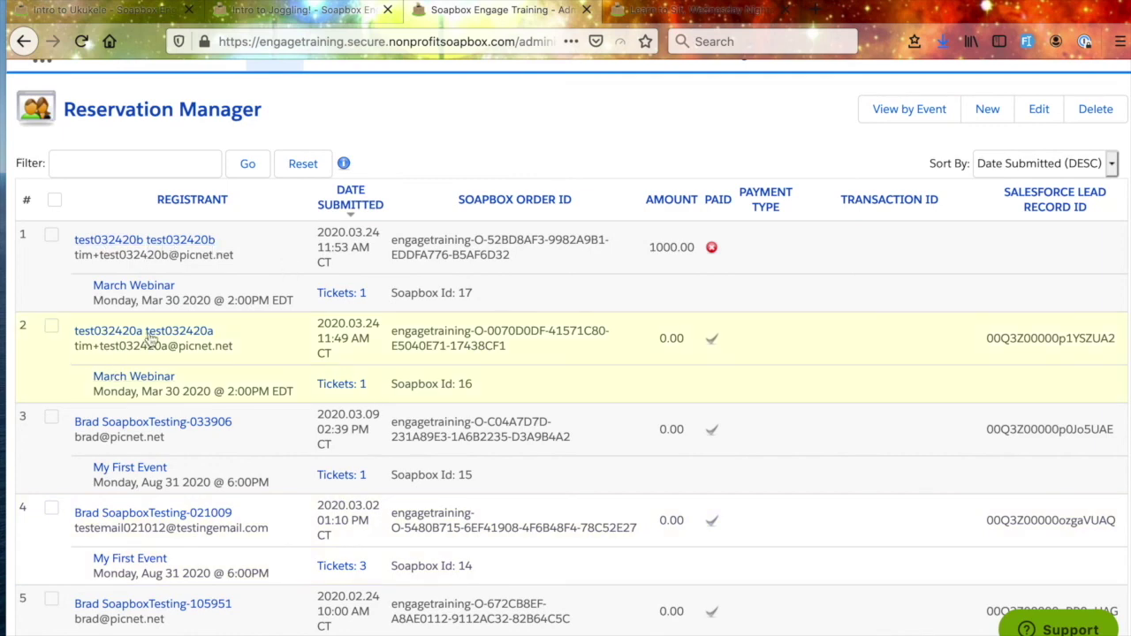
pyautogui.scroll(-5, 220, 467)
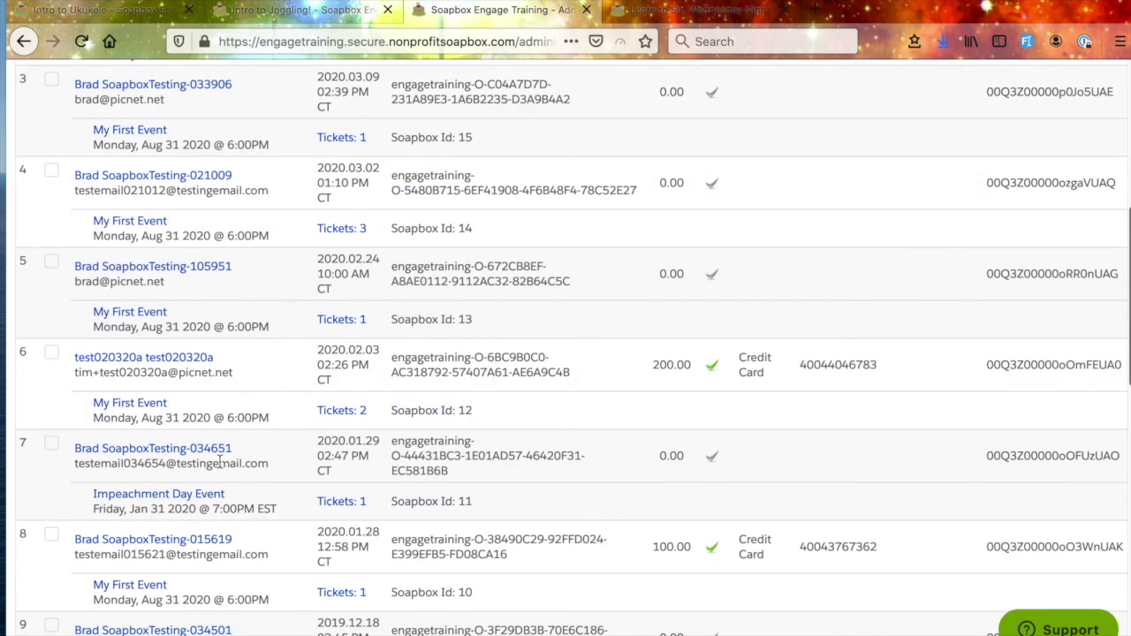
pyautogui.scroll(6, 220, 462)
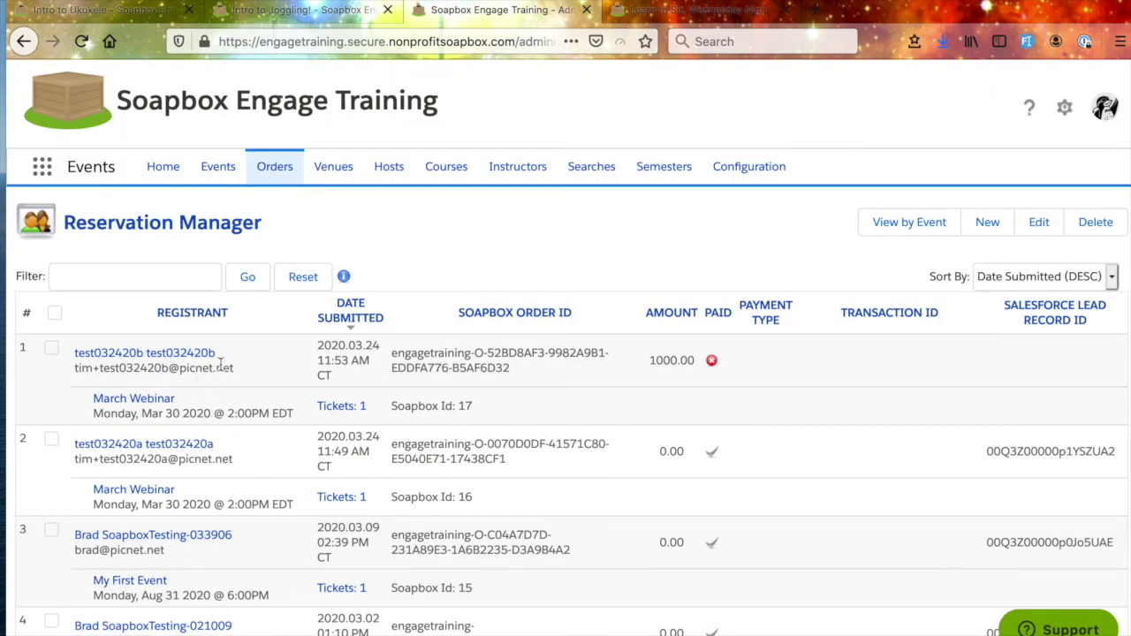
pyautogui.moveTo(225, 354); pyautogui.dragTo(75, 353)
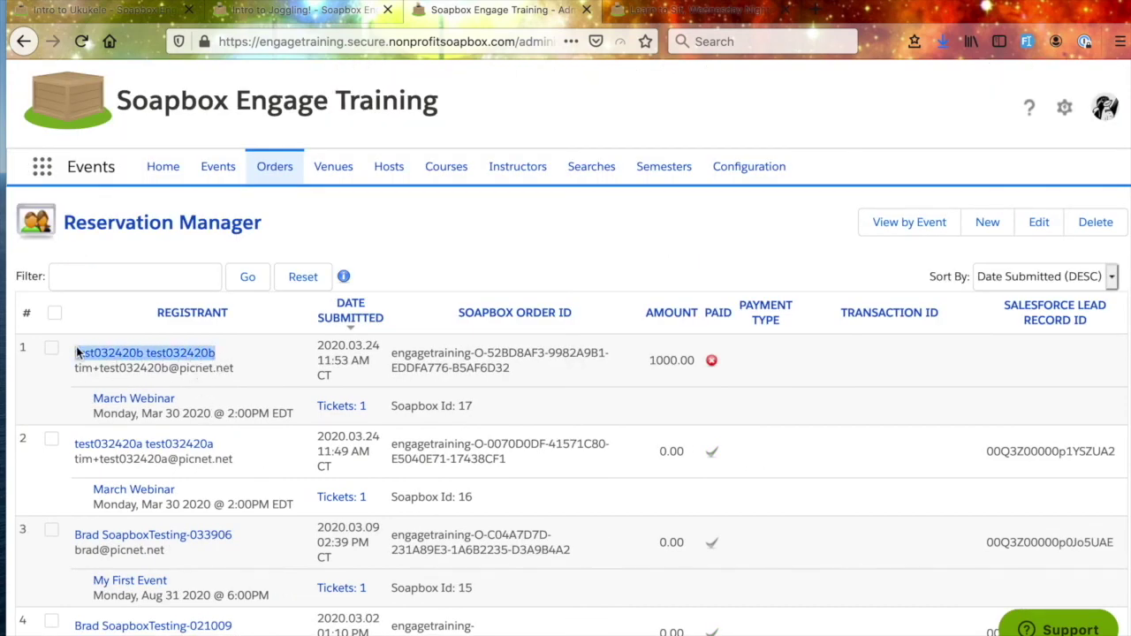
pyautogui.moveTo(254, 378); pyautogui.dragTo(54, 379)
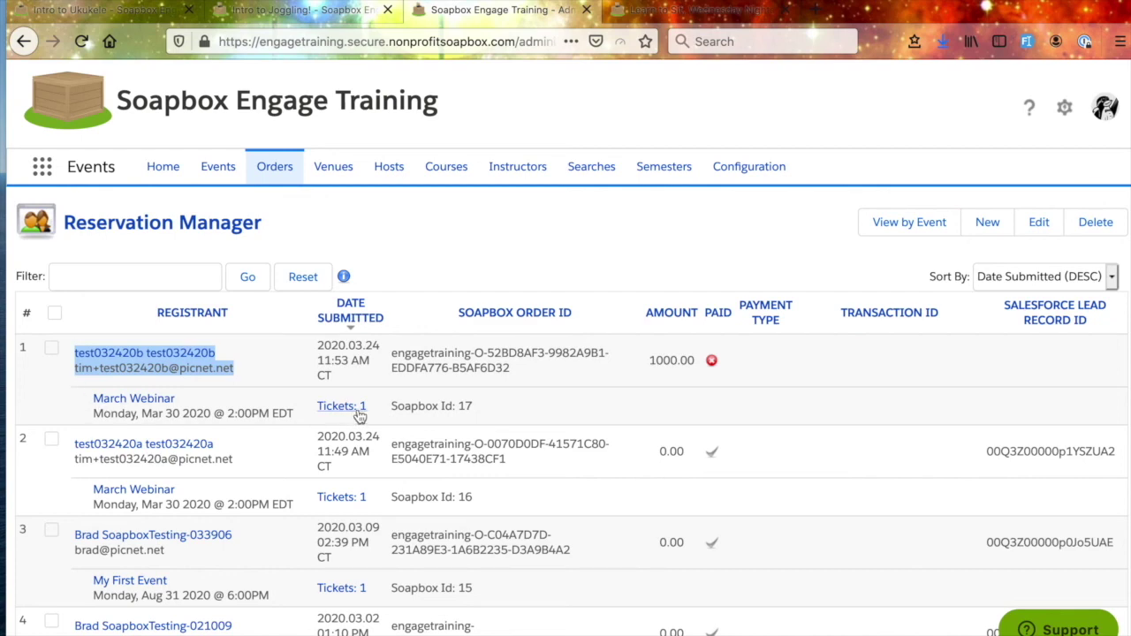
# - View the ticket details of the first order's March Webinar reservation, check the price and registrant fields, and close the details
pyautogui.click(326, 411)
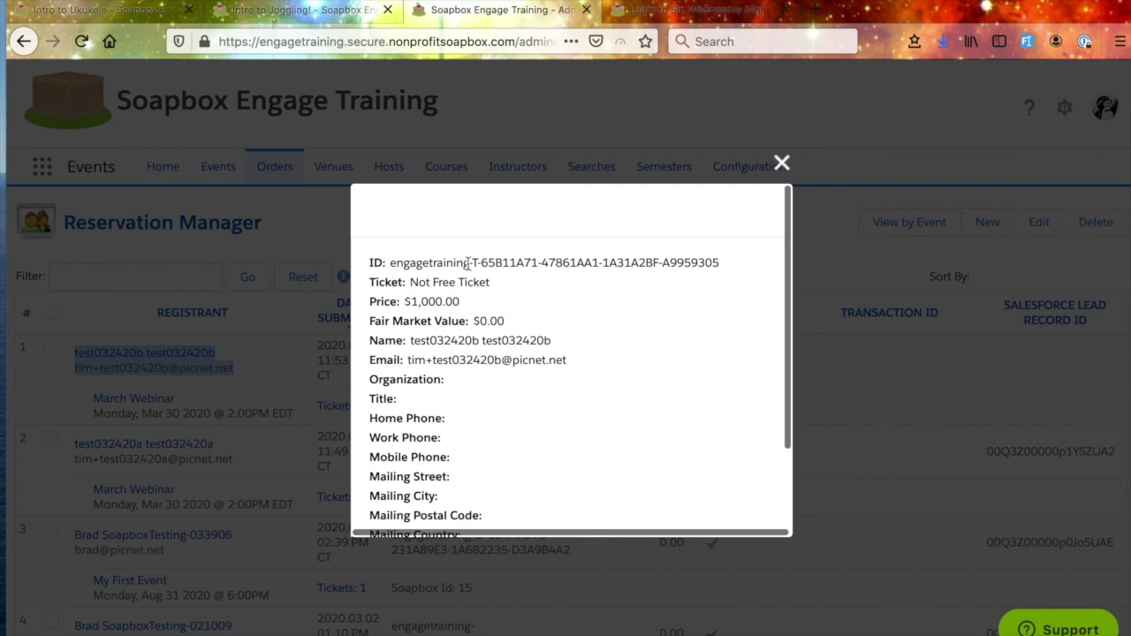
pyautogui.scroll(-3, 535, 442)
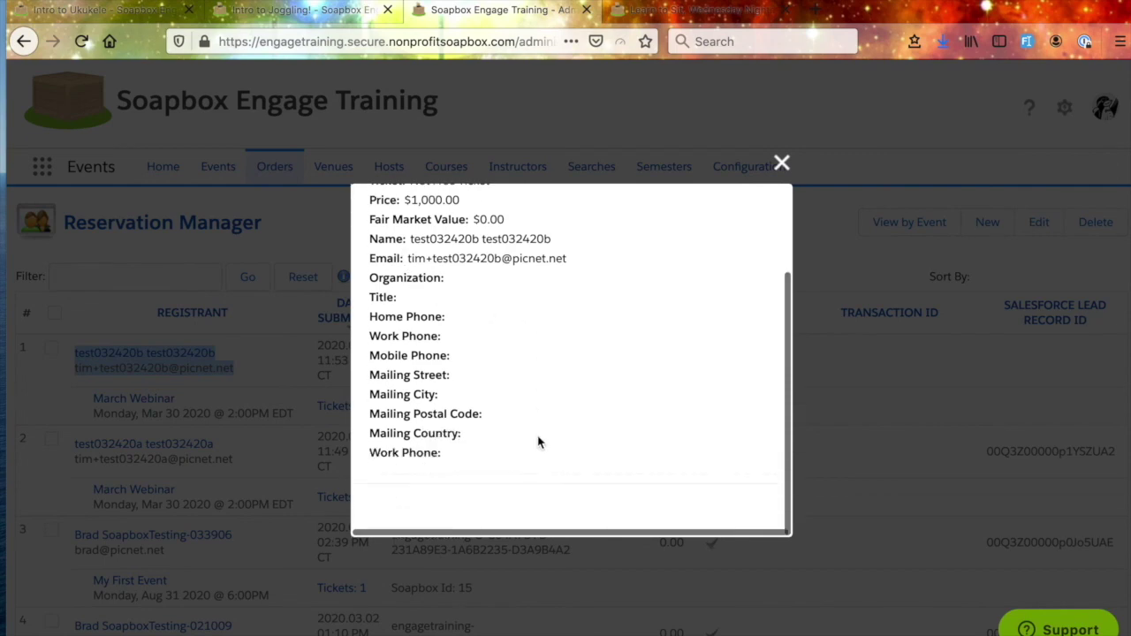
pyautogui.scroll(3, 536, 442)
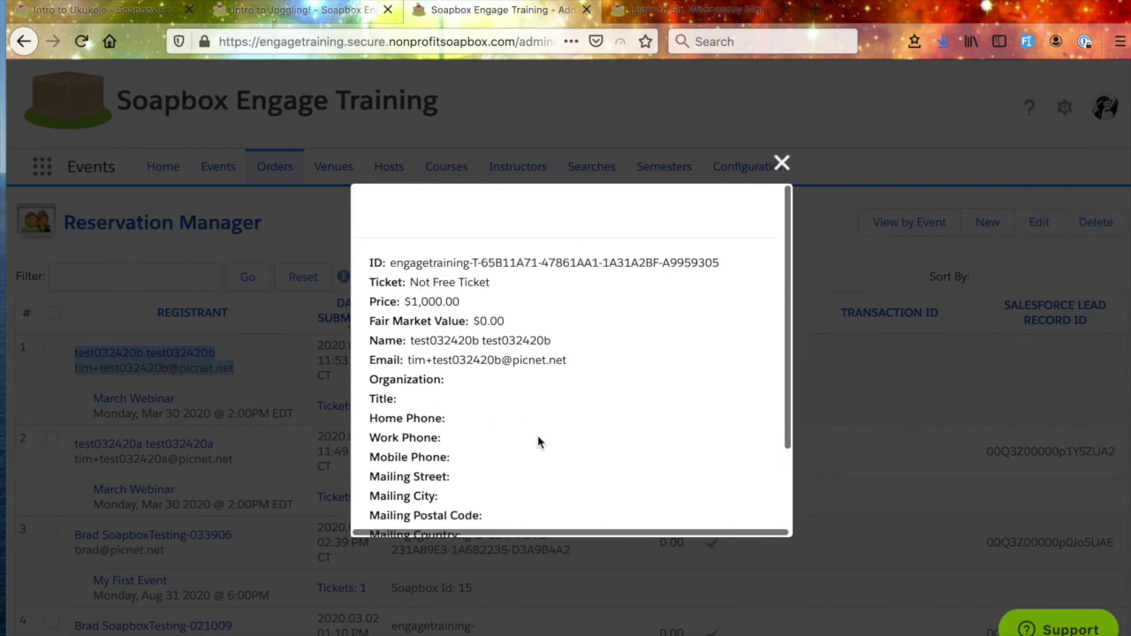
pyautogui.click(782, 164)
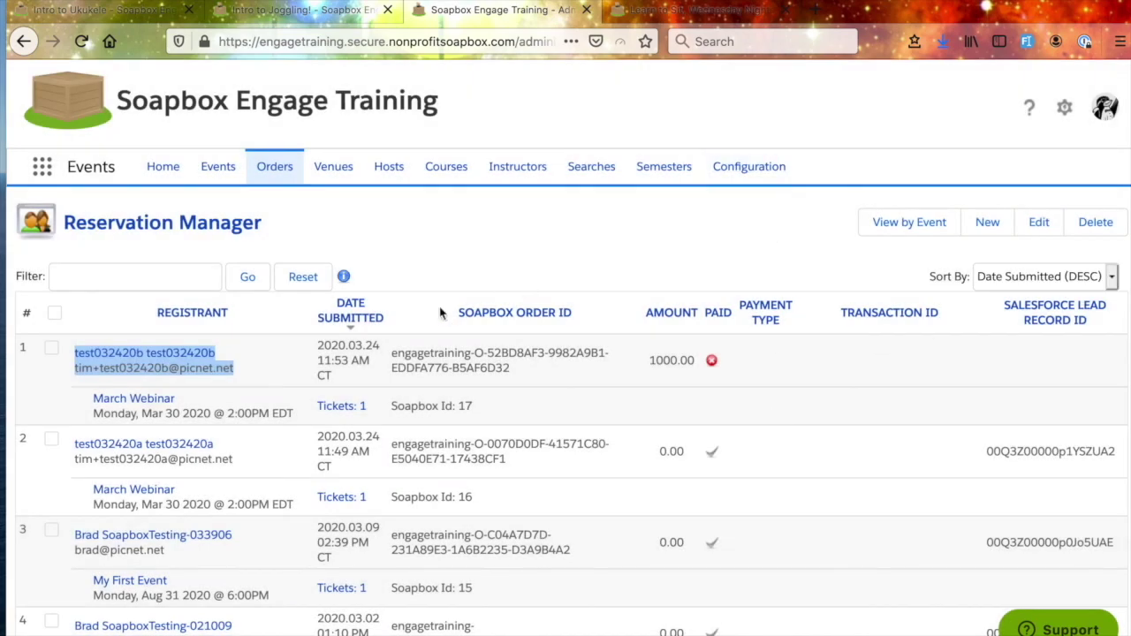
# - Switch from the Events app to the Control Panel utility app
pyautogui.click(42, 166)
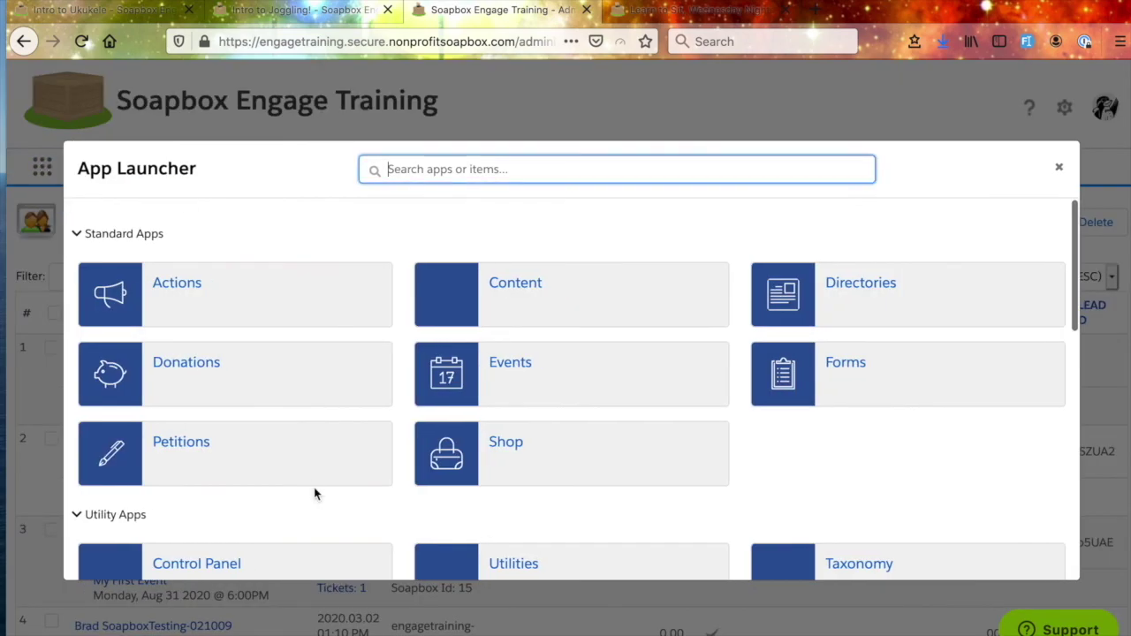
pyautogui.click(232, 561)
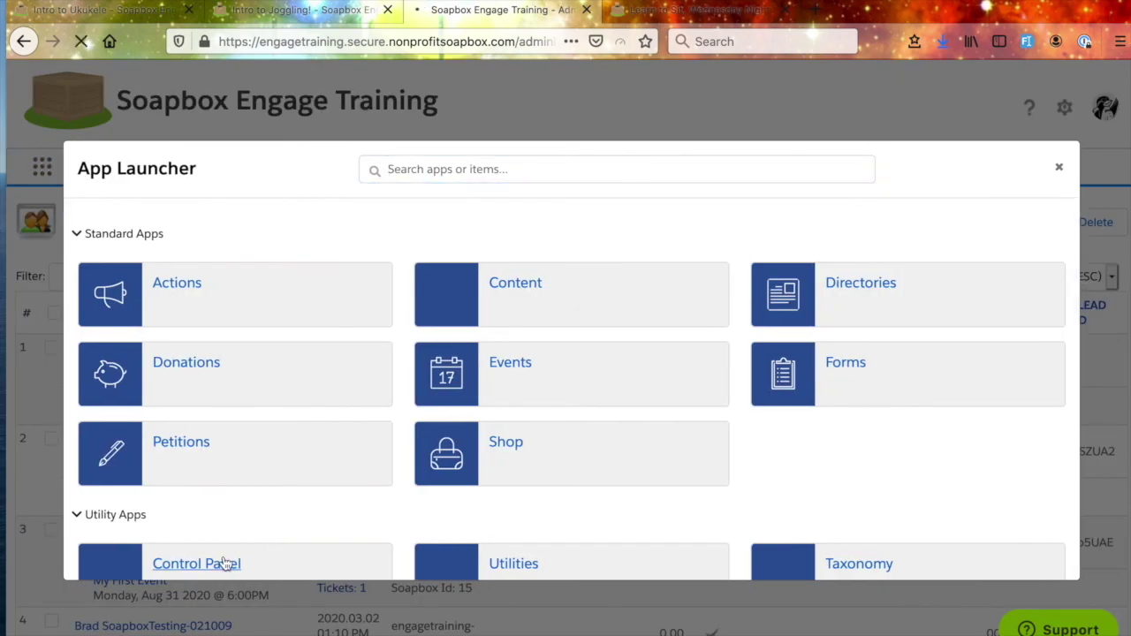